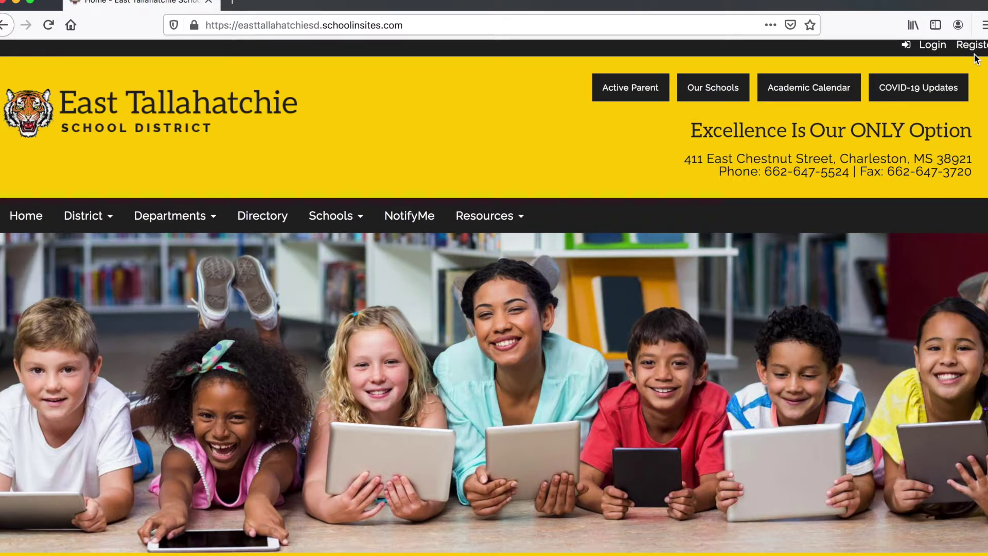
- Sign in to the district site with the teacher's username and password
{"action": "left_click", "coordinate": [933, 47]}
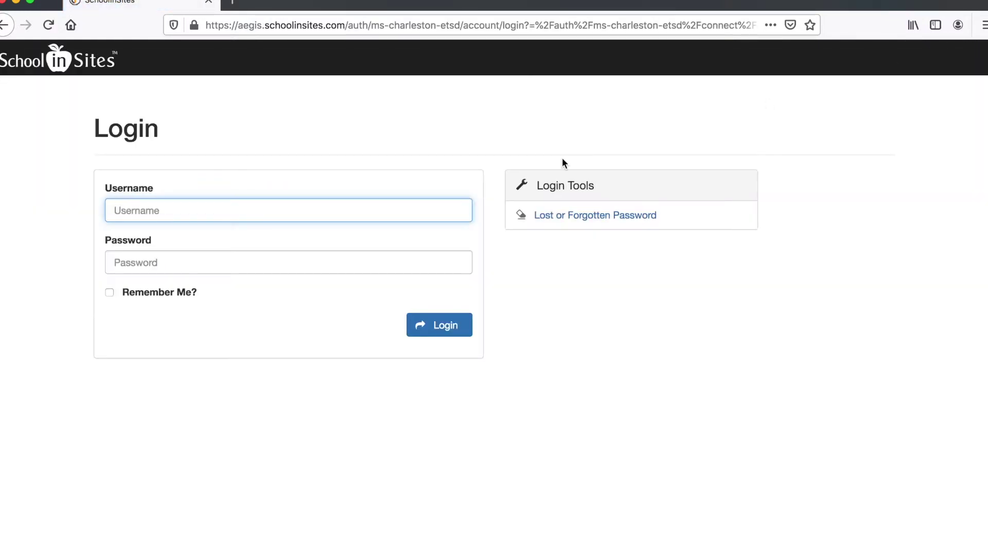
{"action": "type", "text": "janedoe"}
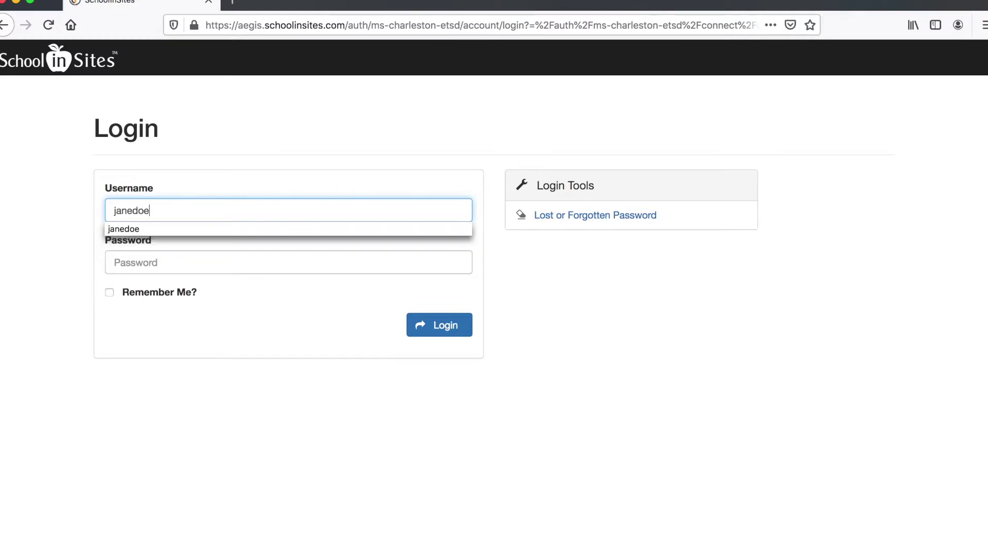
{"action": "key", "text": "Tab"}
{"action": "type", "text": "*******"}
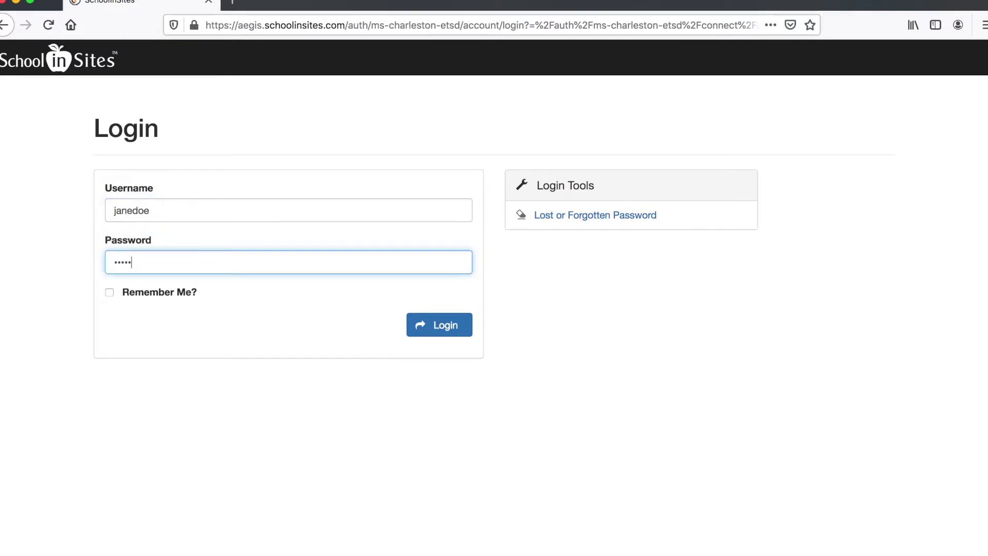
{"action": "type", "text": "*******"}
{"action": "left_click", "coordinate": [435, 330]}
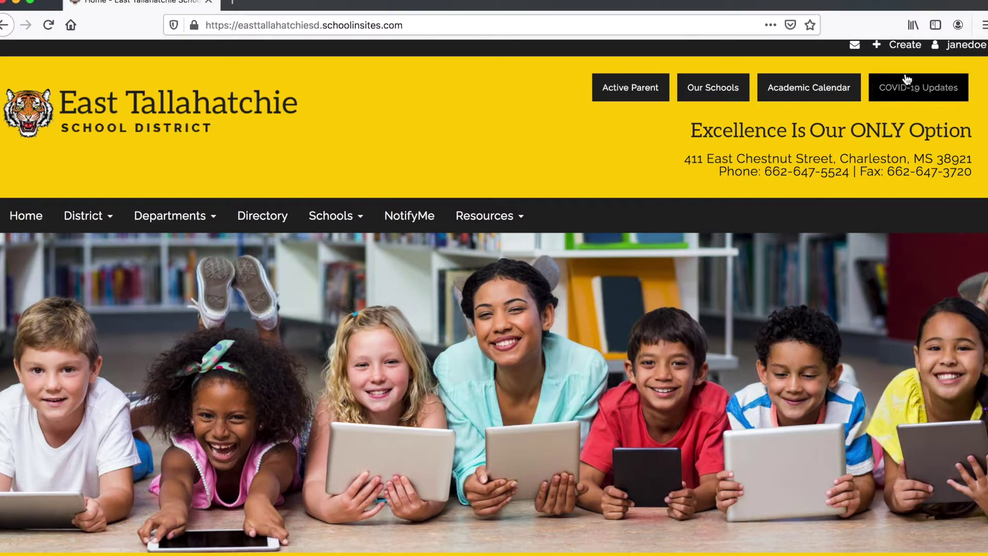
- Go to My Pages from the account menu
{"action": "left_click", "coordinate": [984, 46]}
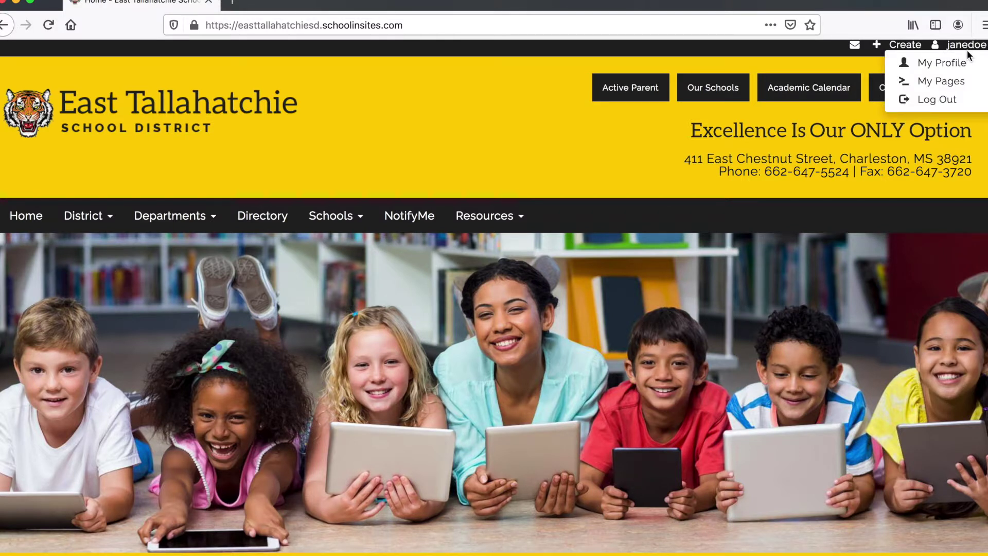
{"action": "left_click", "coordinate": [950, 82]}
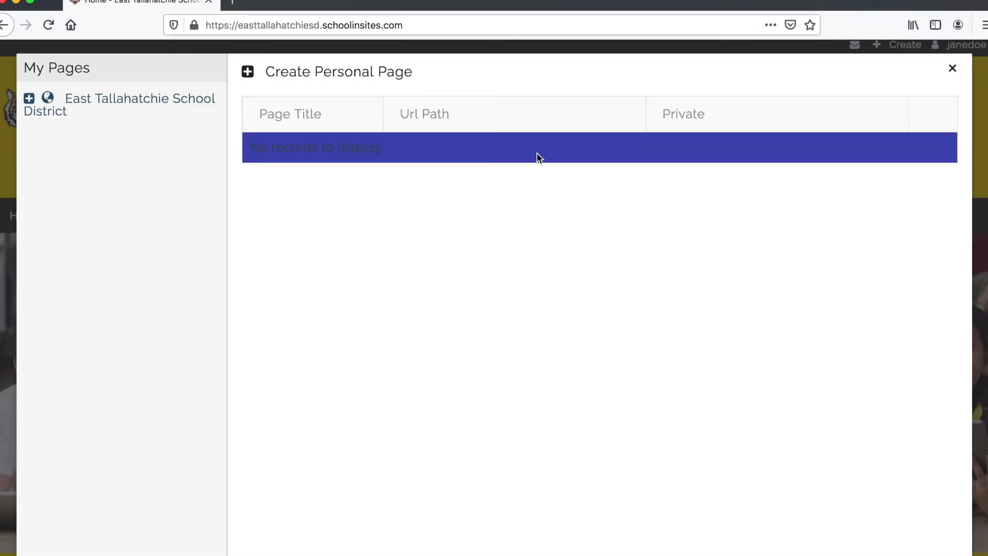
{"action": "left_click_drag", "start_coordinate": [430, 150], "coordinate": [250, 147]}
{"action": "left_click", "coordinate": [351, 162]}
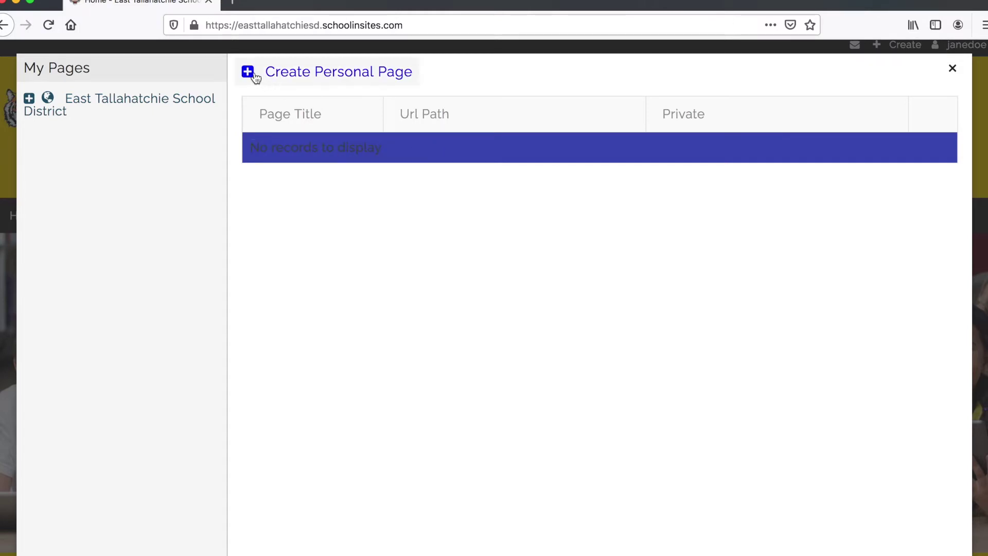
- Create a personal page with the Teacher Page template and save it
{"action": "left_click", "coordinate": [299, 77]}
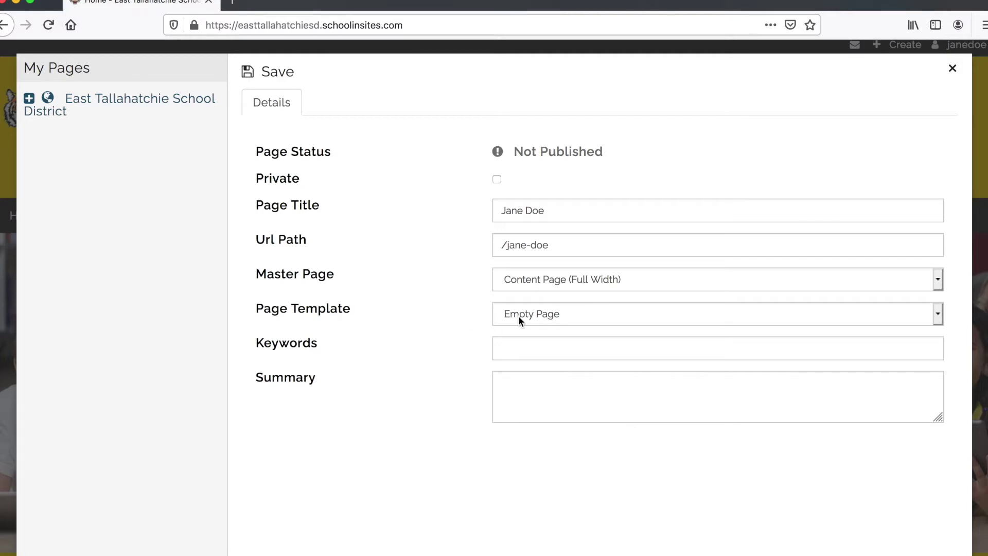
{"action": "left_click", "coordinate": [519, 320]}
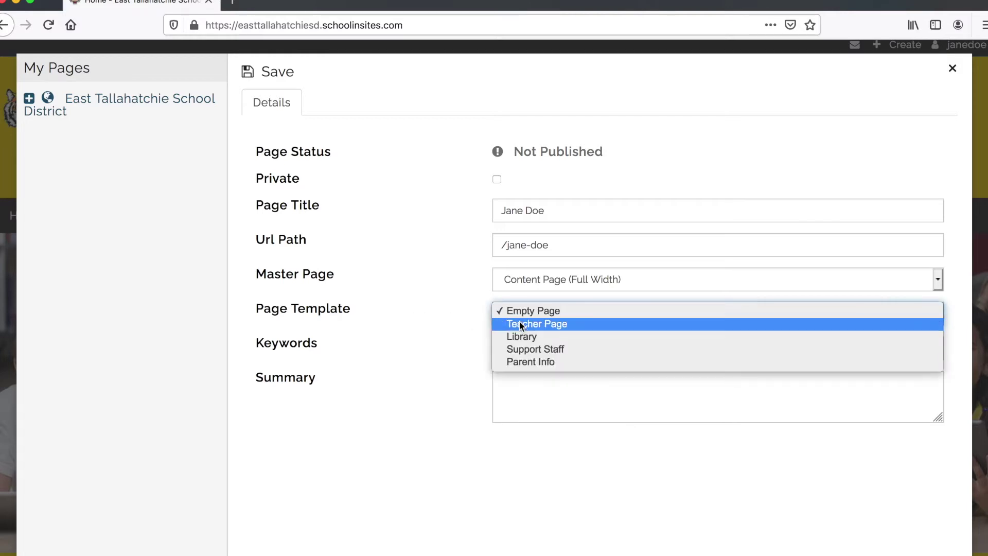
{"action": "left_click", "coordinate": [520, 323]}
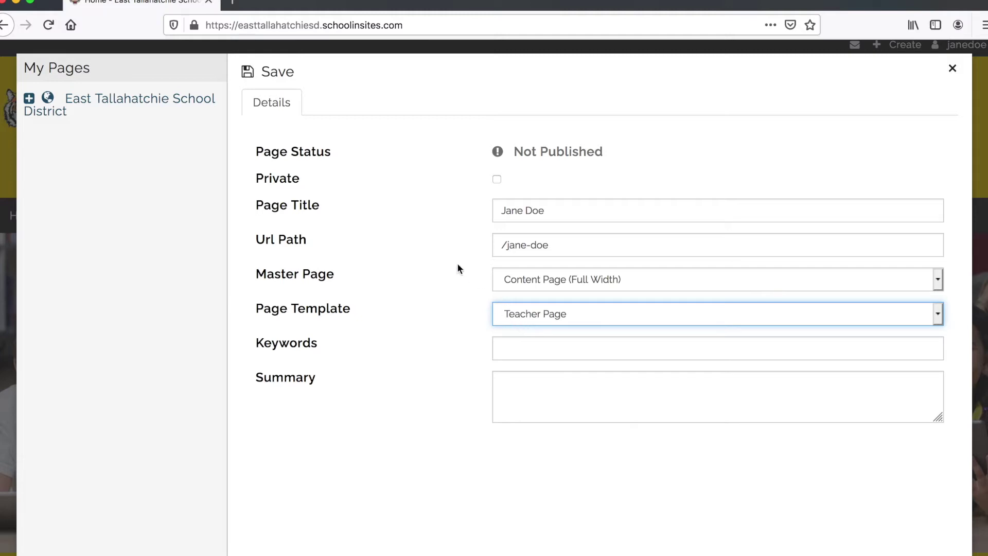
{"action": "left_click", "coordinate": [280, 72]}
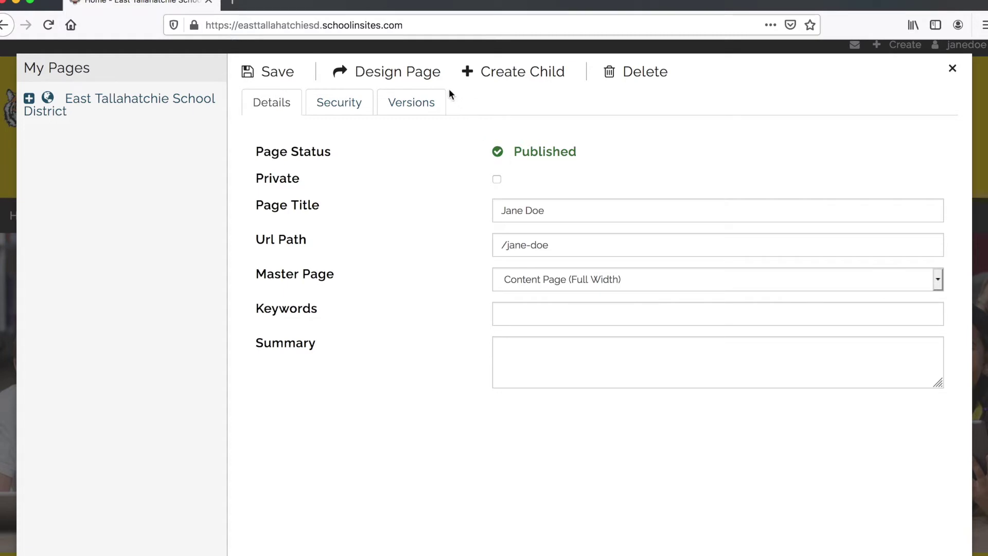
- Edit the teacher page as a new draft labelled english2-8/15
{"action": "left_click", "coordinate": [410, 76]}
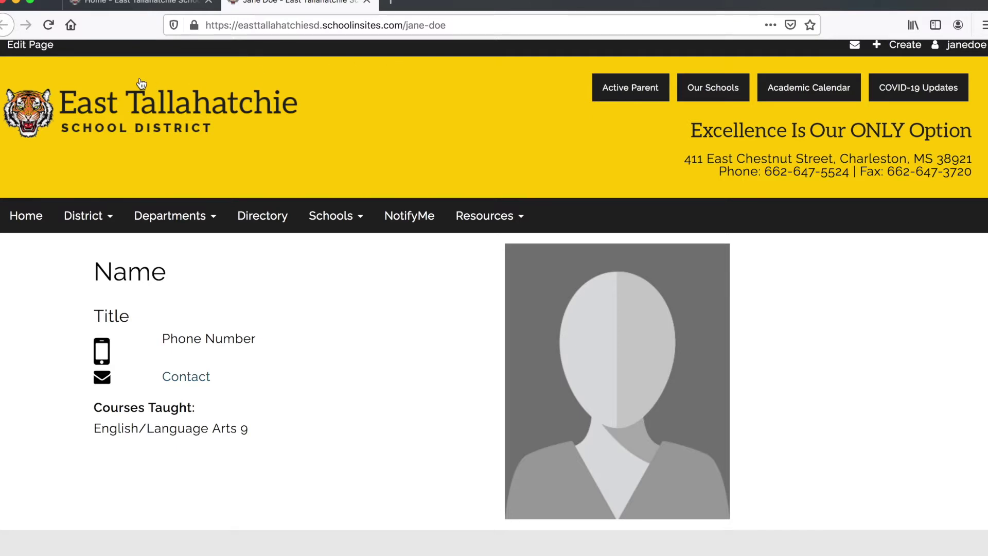
{"action": "left_click", "coordinate": [33, 50]}
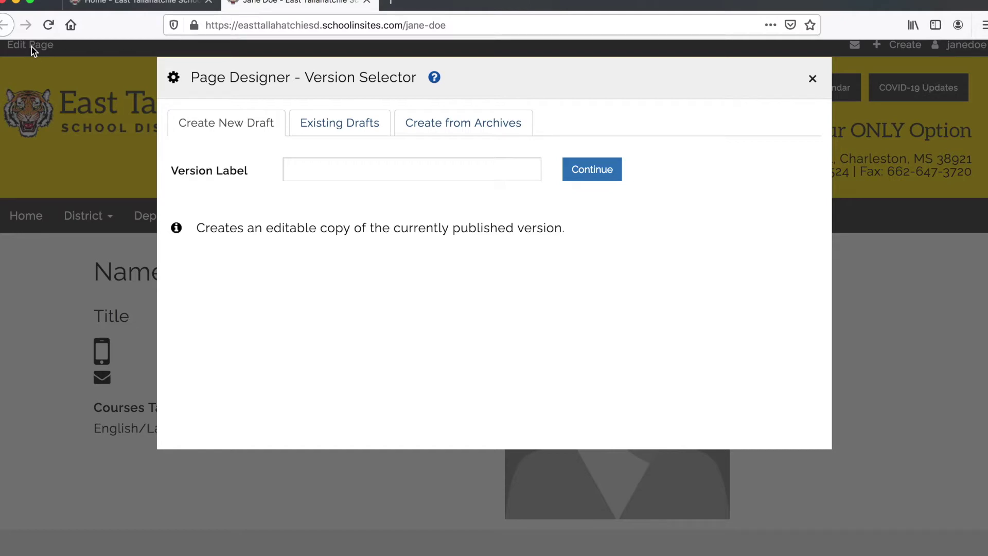
{"action": "left_click", "coordinate": [303, 165]}
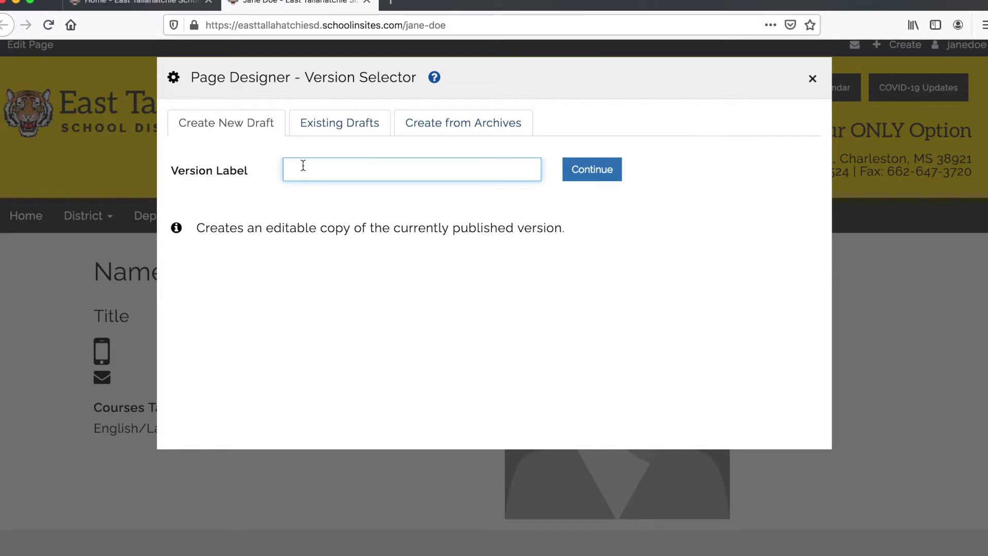
{"action": "type", "text": "ea"}
{"action": "key", "text": "BackSpace"}
{"action": "type", "text": "ng"}
{"action": "key", "text": "Down"}
{"action": "key", "text": "Return"}
{"action": "left_click", "coordinate": [590, 174]}
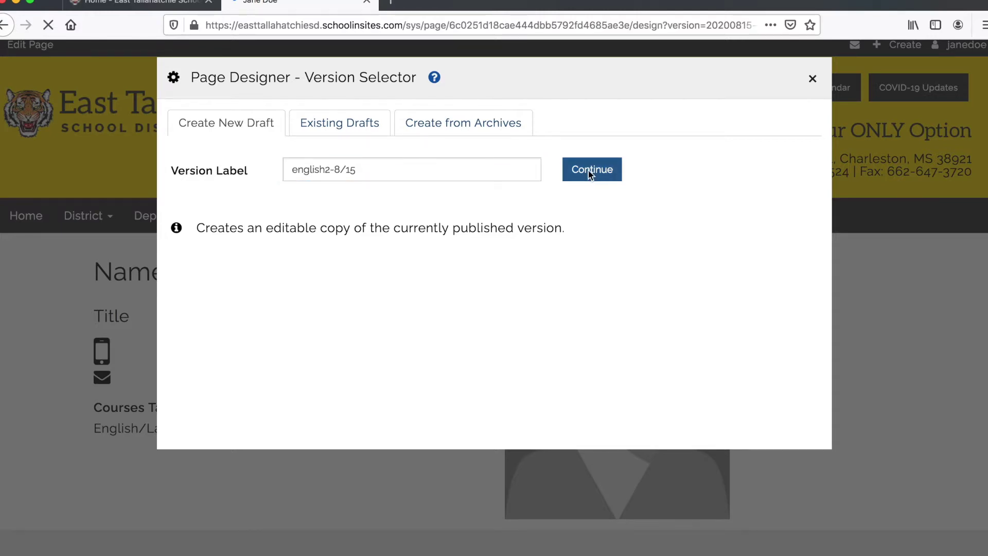
- Let the designer load, then show the Layout, Media and Text content palettes
{"action": "scroll", "coordinate": [350, 292], "scroll_direction": "down", "scroll_amount": 3}
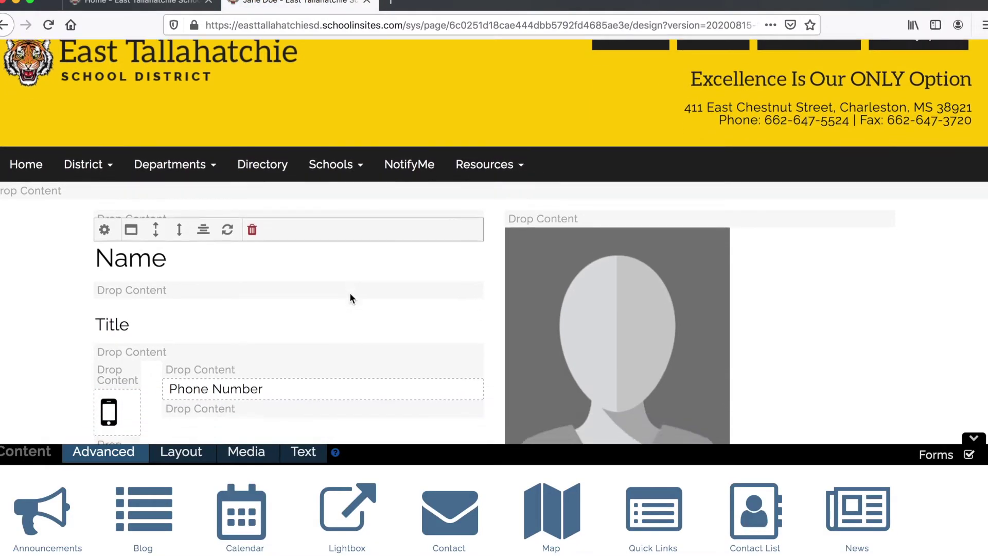
{"action": "scroll", "coordinate": [54, 266], "scroll_direction": "up", "scroll_amount": 3}
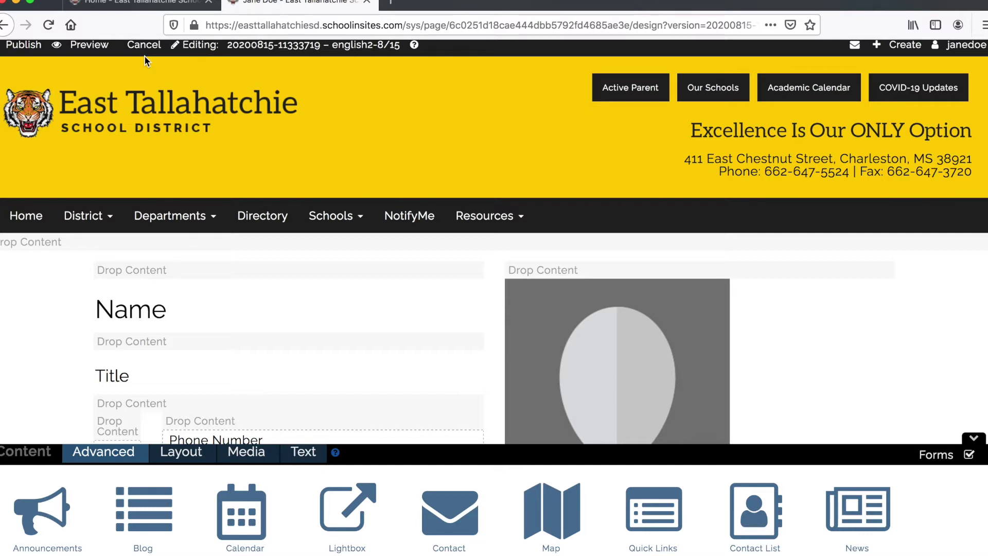
{"action": "scroll", "coordinate": [131, 139], "scroll_direction": "down", "scroll_amount": 3}
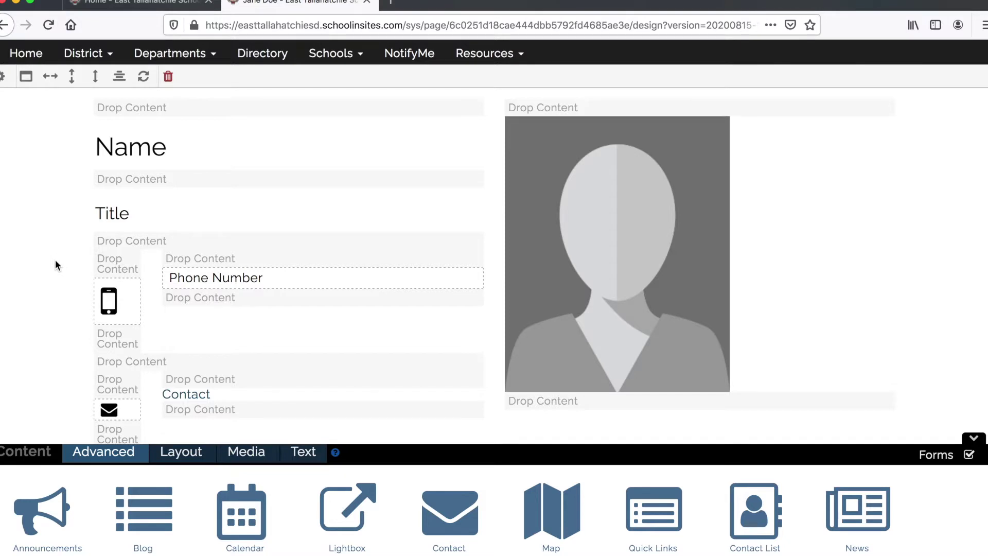
{"action": "scroll", "coordinate": [55, 259], "scroll_direction": "down", "scroll_amount": 1}
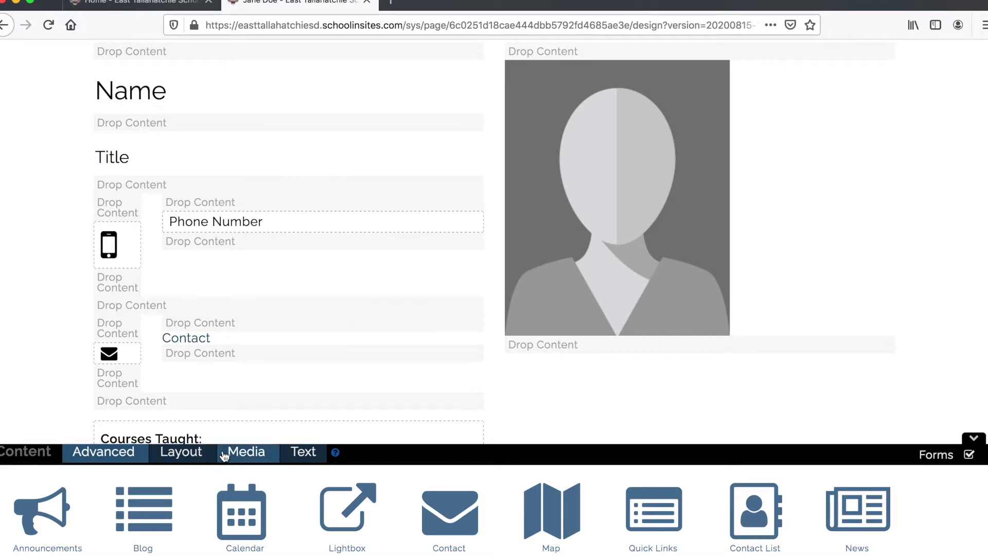
{"action": "left_click", "coordinate": [172, 459]}
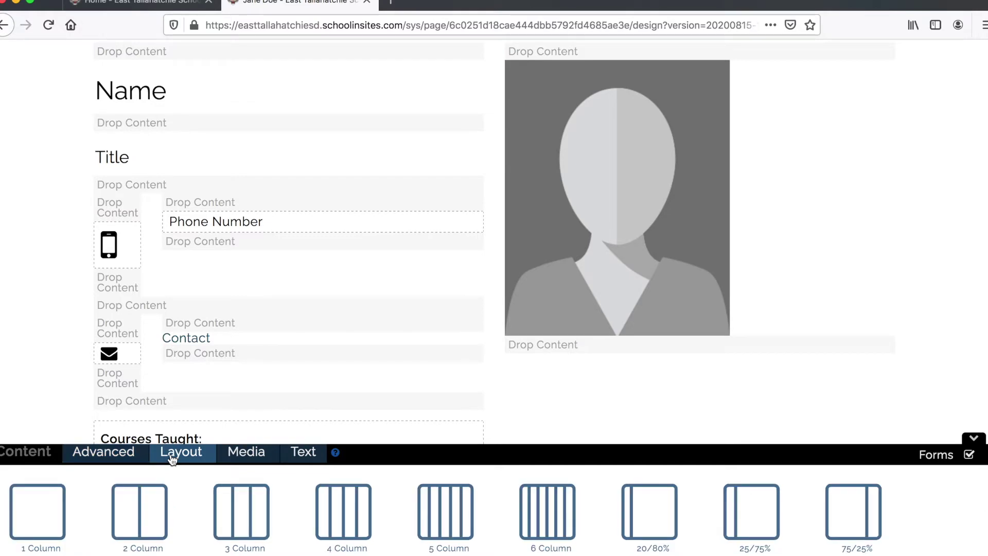
{"action": "left_click", "coordinate": [254, 452]}
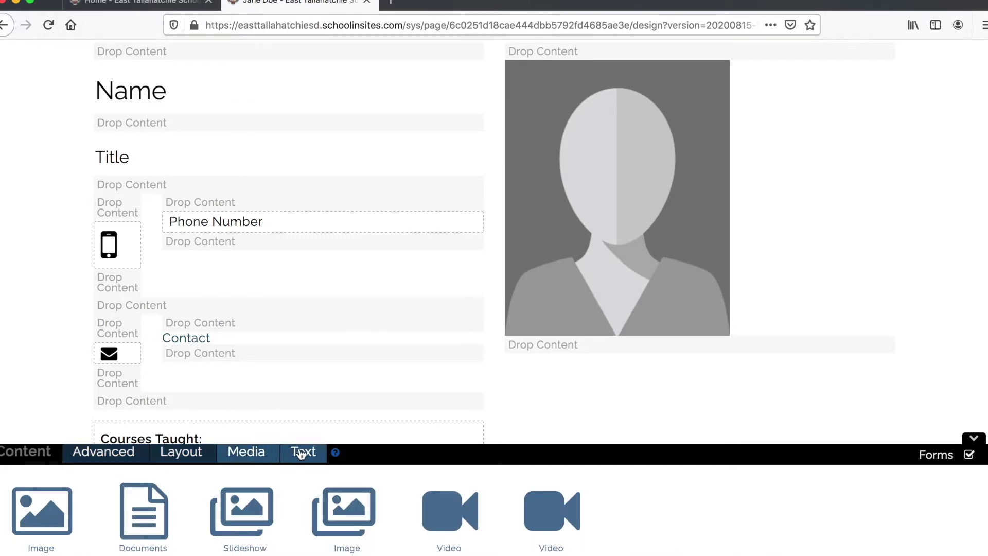
{"action": "left_click", "coordinate": [303, 453]}
{"action": "scroll", "coordinate": [17, 409], "scroll_direction": "up", "scroll_amount": 3}
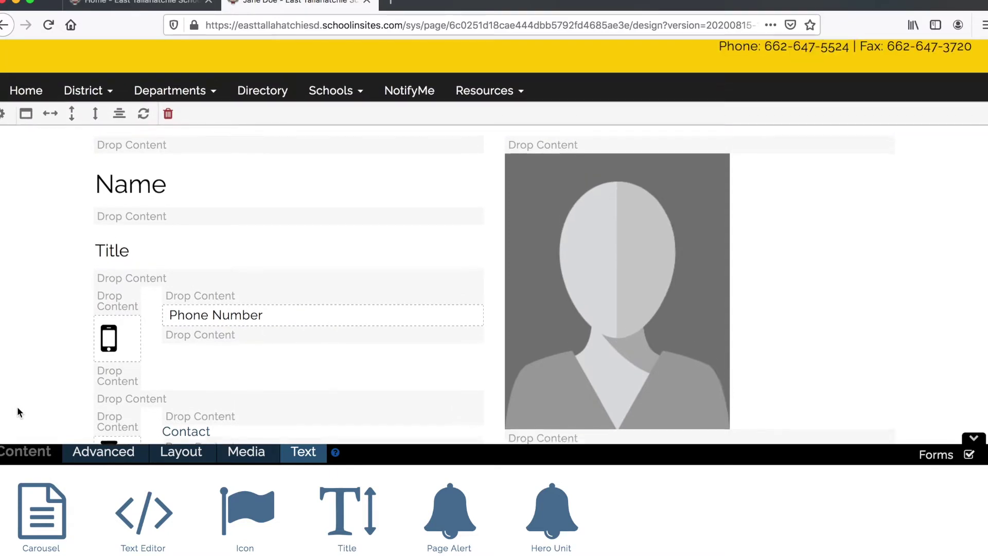
{"action": "scroll", "coordinate": [17, 406], "scroll_direction": "down", "scroll_amount": 2}
{"action": "scroll", "coordinate": [17, 406], "scroll_direction": "up", "scroll_amount": 5}
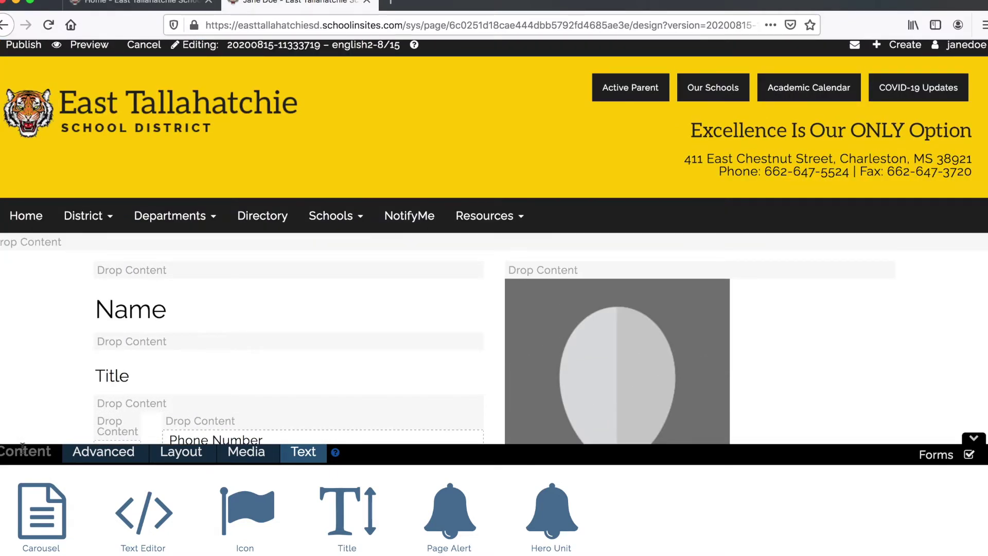
{"action": "mouse_move", "coordinate": [89, 271]}
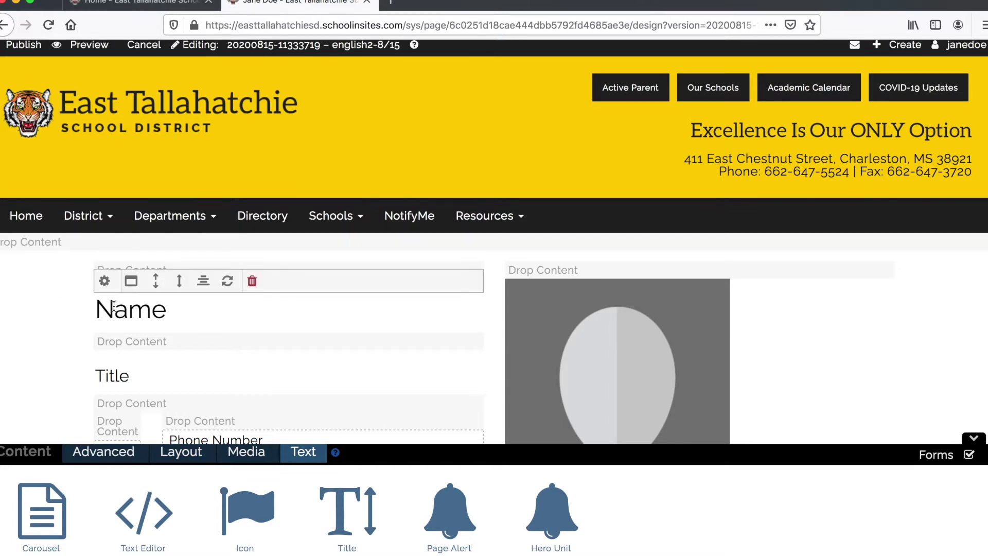
{"action": "left_click", "coordinate": [132, 282]}
{"action": "left_click", "coordinate": [132, 283]}
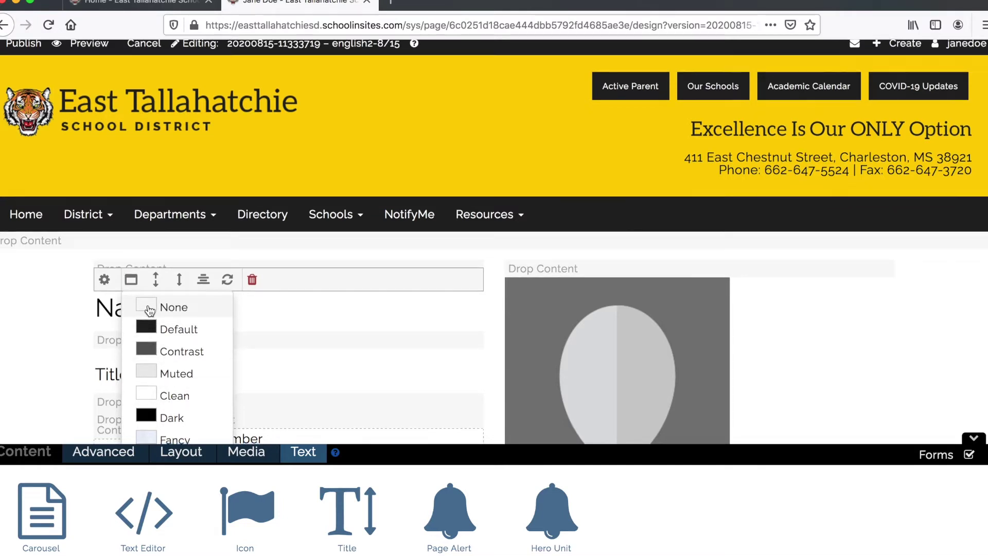
{"action": "scroll", "coordinate": [149, 311], "scroll_direction": "down", "scroll_amount": 3}
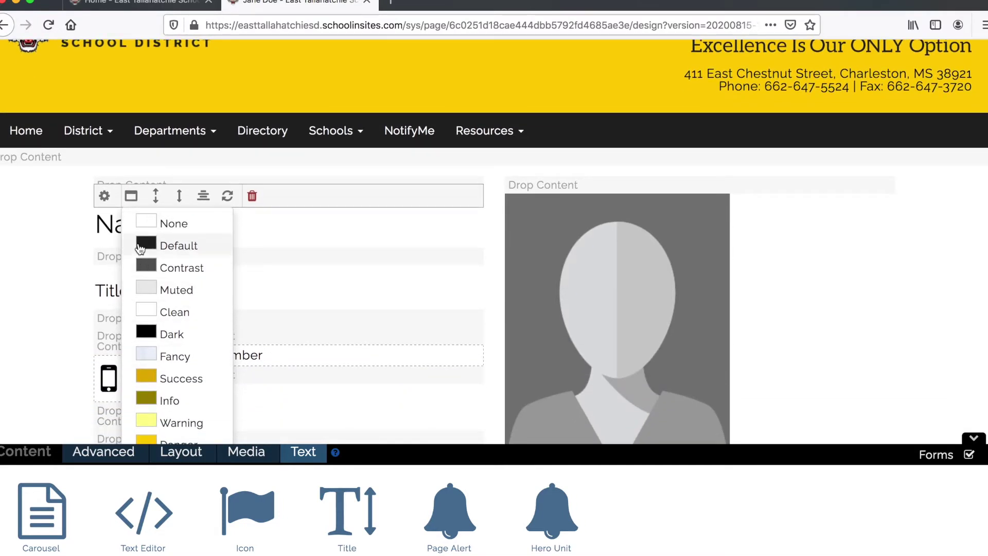
{"action": "left_click", "coordinate": [153, 197]}
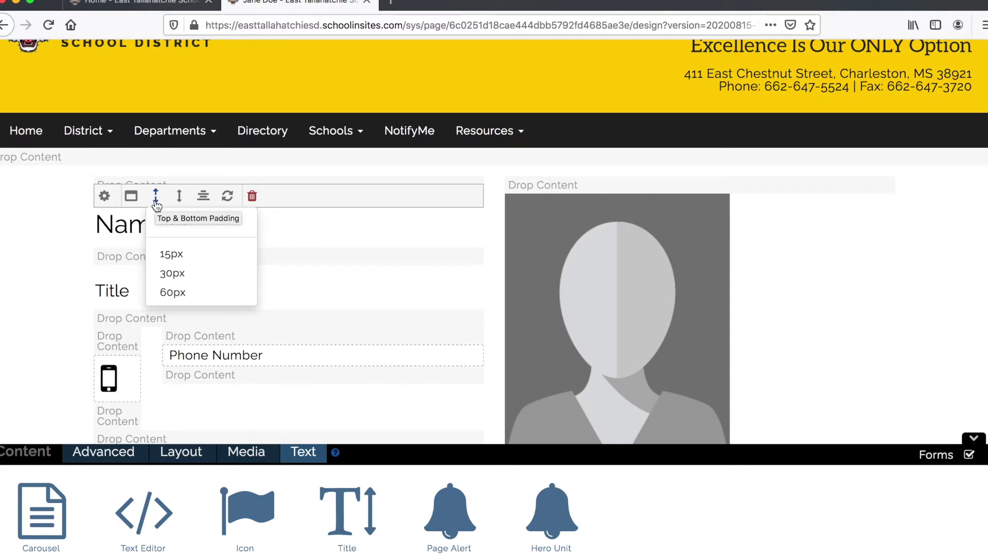
{"action": "mouse_move", "coordinate": [211, 201]}
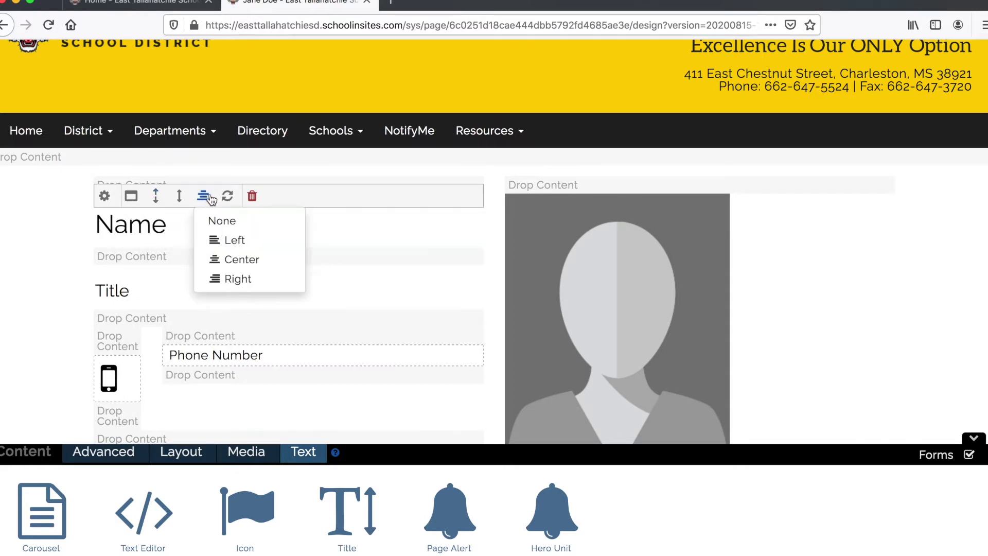
{"action": "mouse_move", "coordinate": [250, 200]}
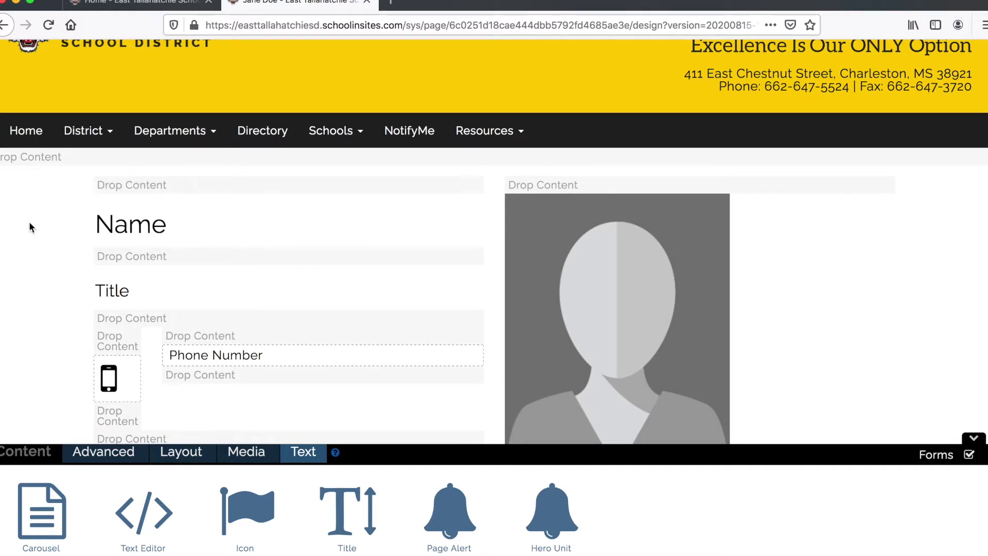
- Change the Name heading to 'English II' and the Title placeholder to the teacher's name
{"action": "double_click", "coordinate": [107, 225]}
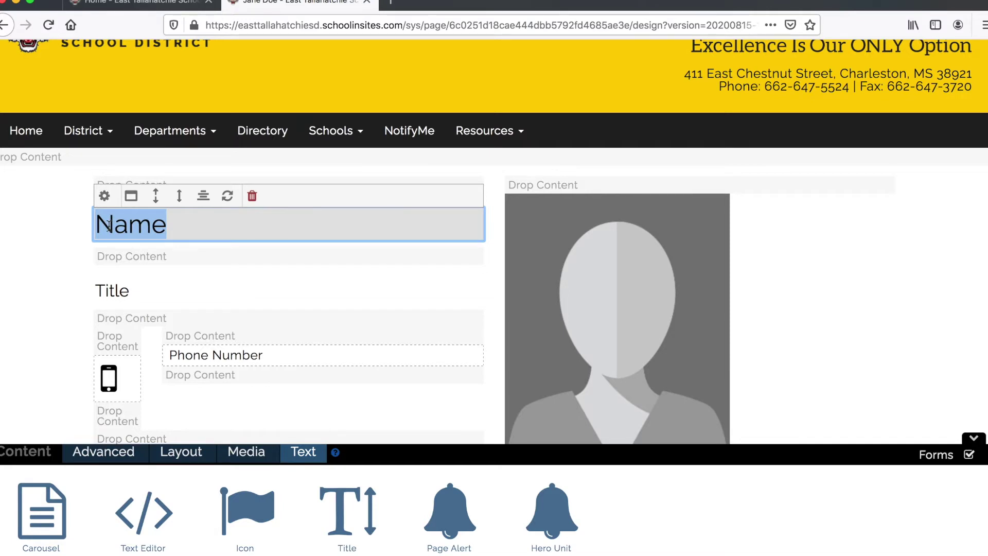
{"action": "type", "text": "Eng"}
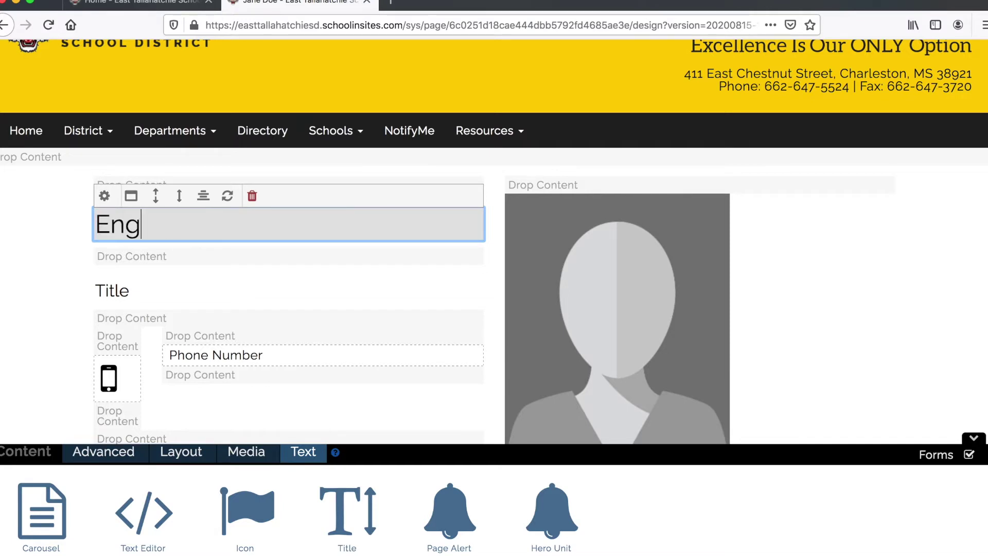
{"action": "type", "text": "lish II"}
{"action": "left_click", "coordinate": [101, 282]}
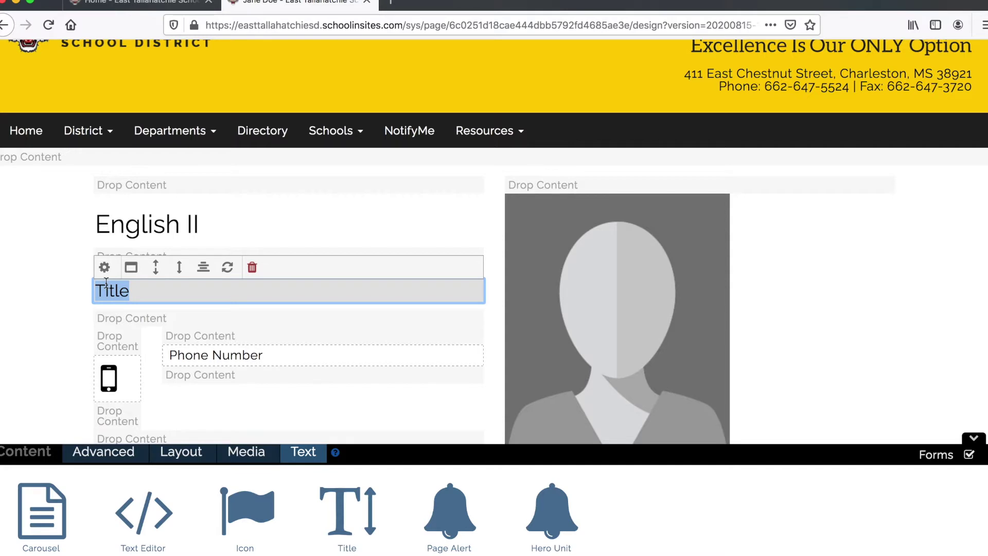
{"action": "type", "text": "Jan"}
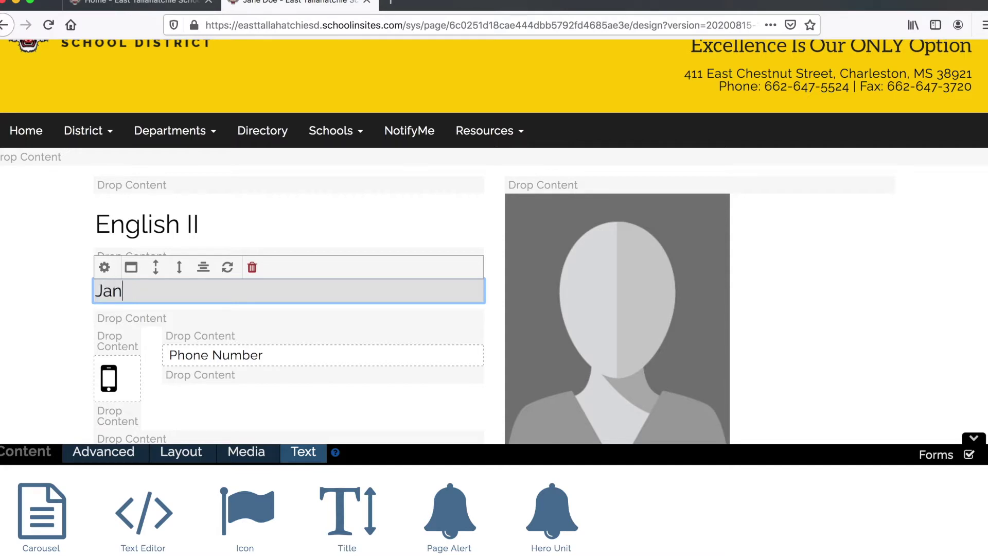
{"action": "type", "text": "e Doe"}
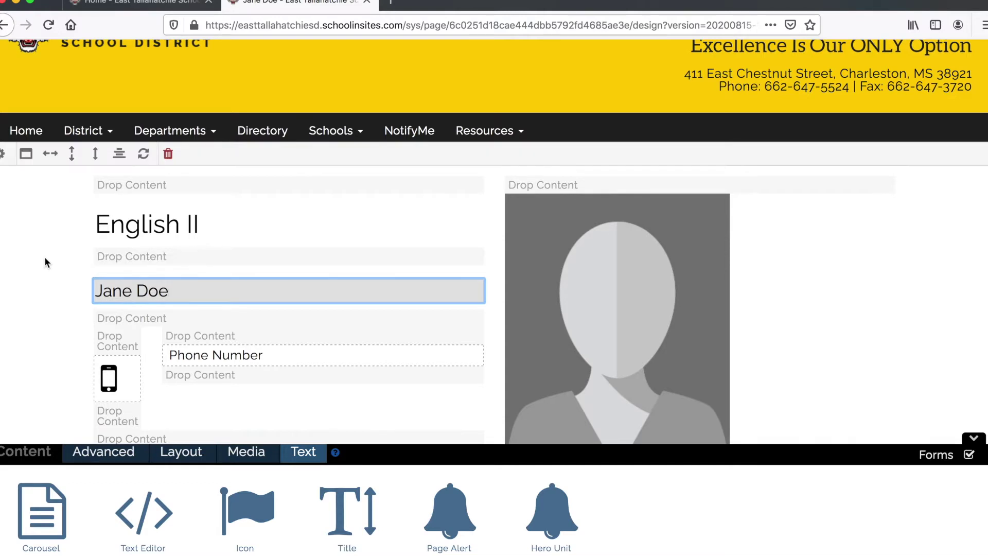
{"action": "left_click", "coordinate": [45, 256]}
{"action": "scroll", "coordinate": [44, 256], "scroll_direction": "down", "scroll_amount": 3}
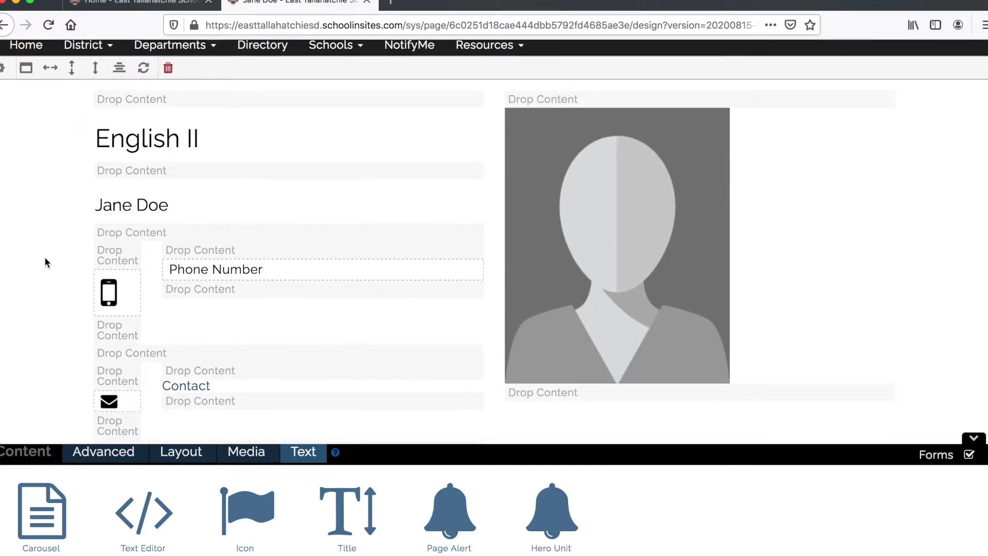
{"action": "scroll", "coordinate": [44, 256], "scroll_direction": "down", "scroll_amount": 5}
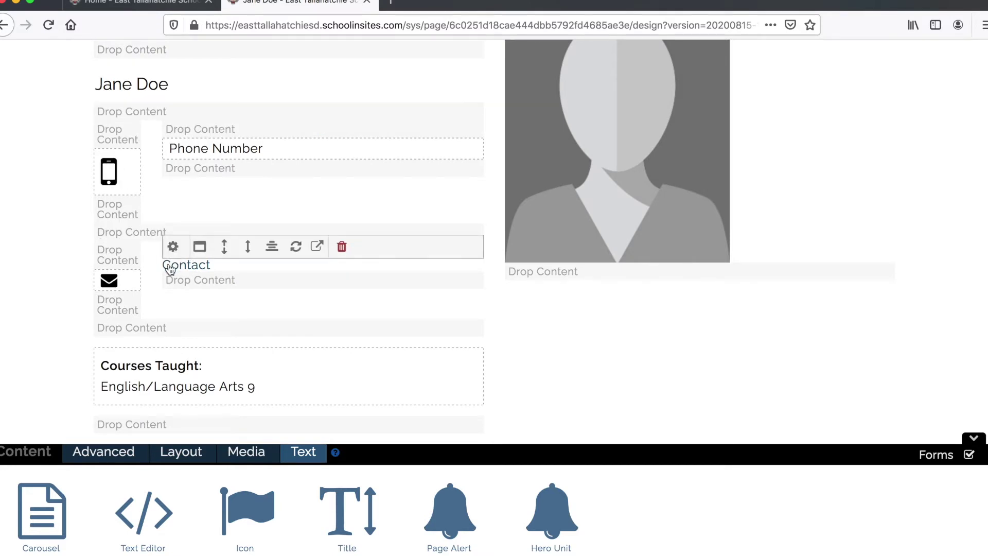
- Delete the Phone Number row and the email Contact row
{"action": "left_click", "coordinate": [125, 234]}
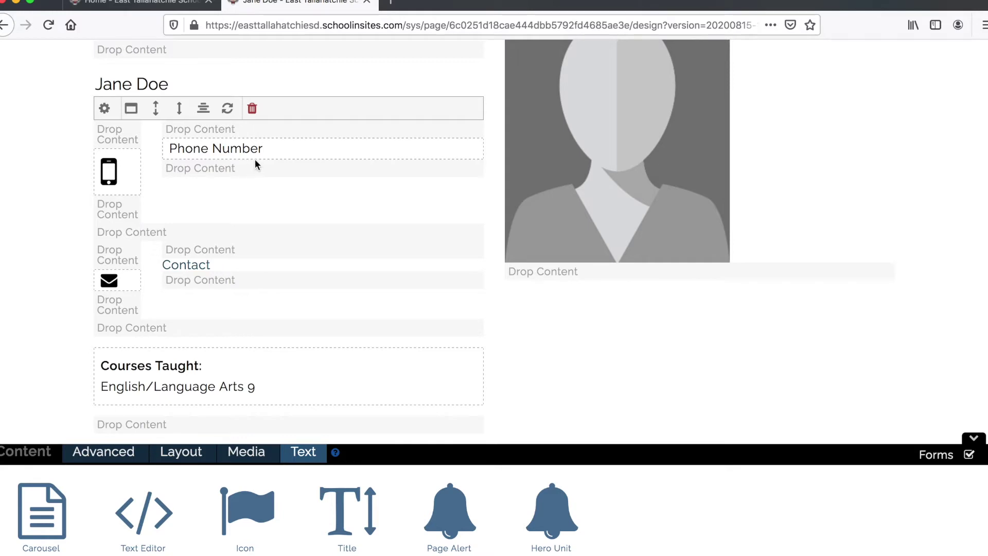
{"action": "left_click", "coordinate": [241, 126]}
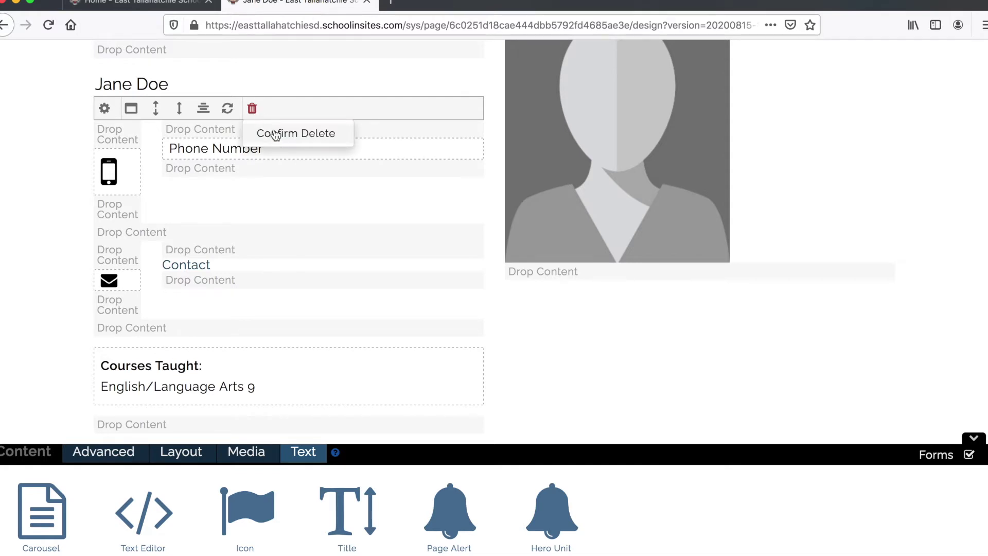
{"action": "left_click", "coordinate": [277, 132]}
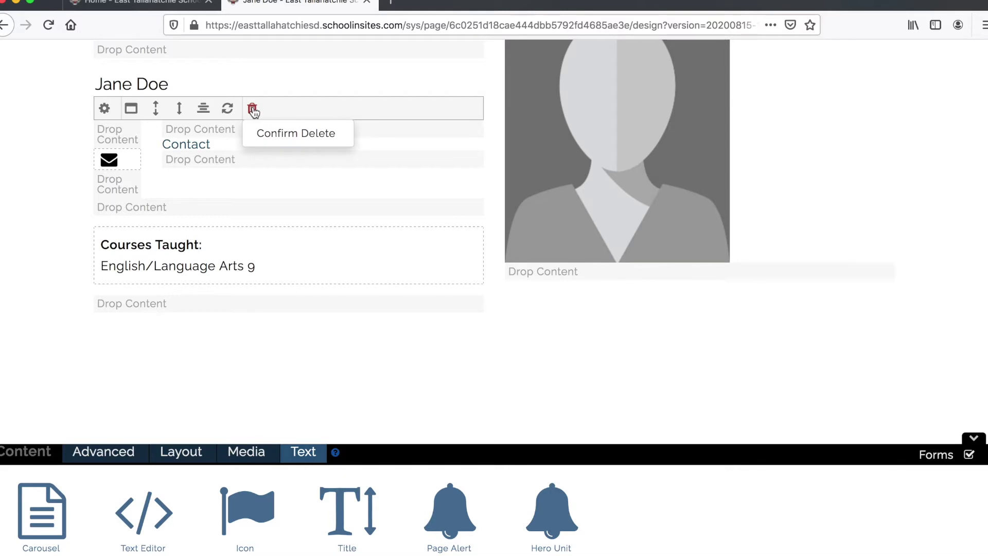
{"action": "left_click", "coordinate": [303, 135]}
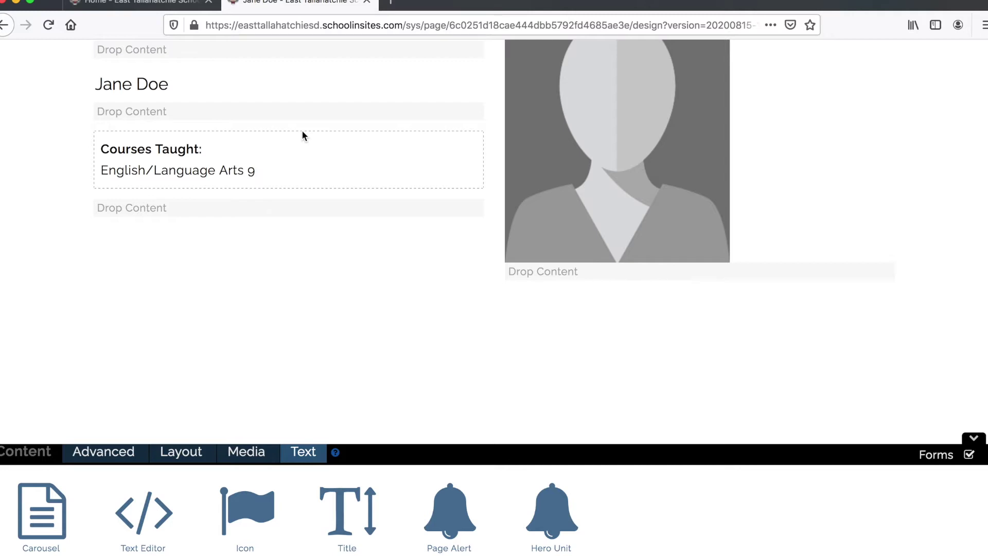
{"action": "mouse_move", "coordinate": [470, 150]}
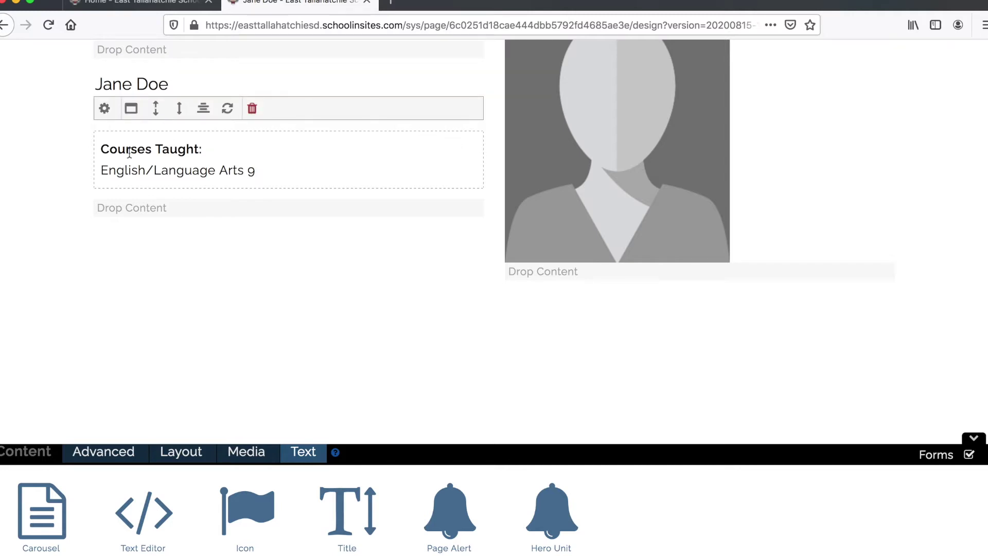
- Replace 'Courses Taught:' with 'Week of August 17 - 21' in bold
{"action": "triple_click", "coordinate": [106, 149]}
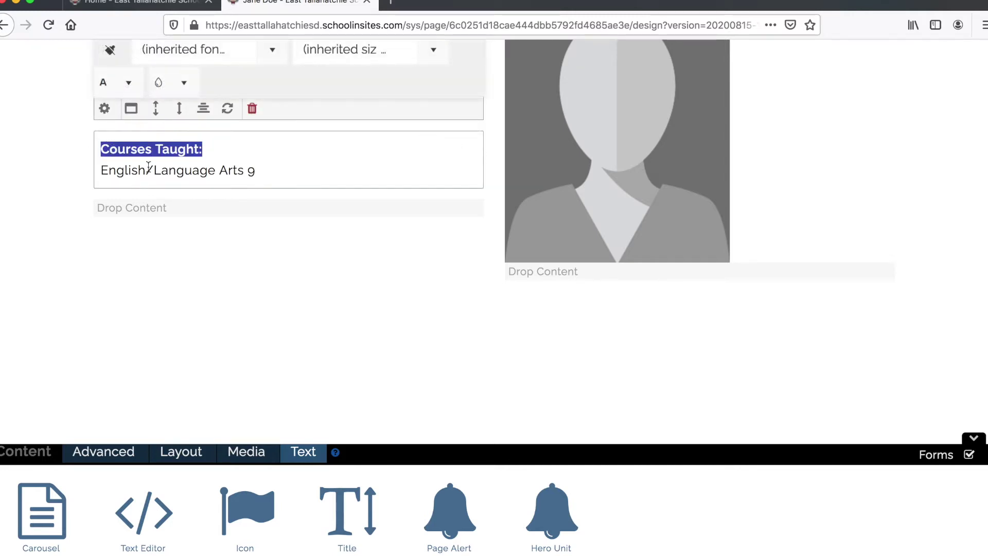
{"action": "scroll", "coordinate": [148, 167], "scroll_direction": "up", "scroll_amount": 3}
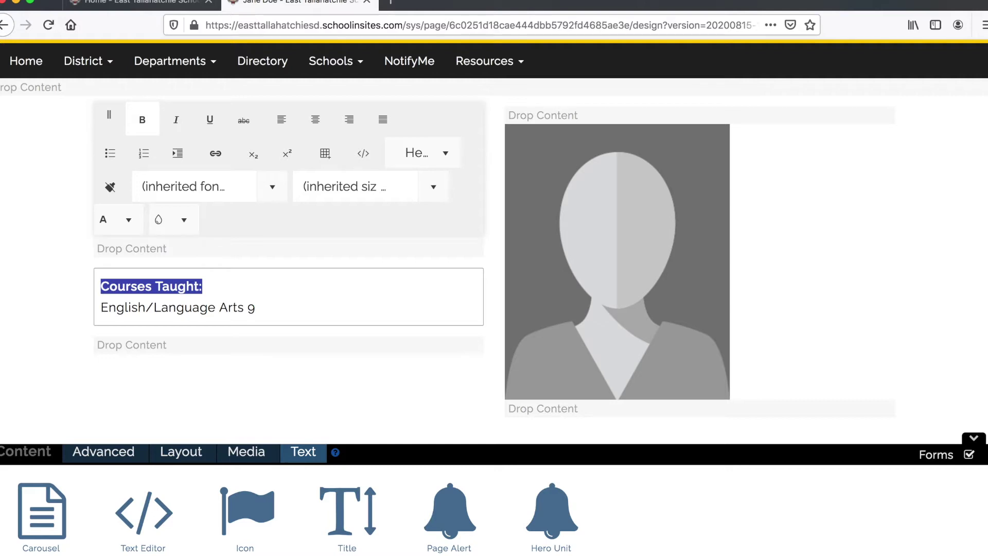
{"action": "type", "text": "Week of August 17 - 21"}
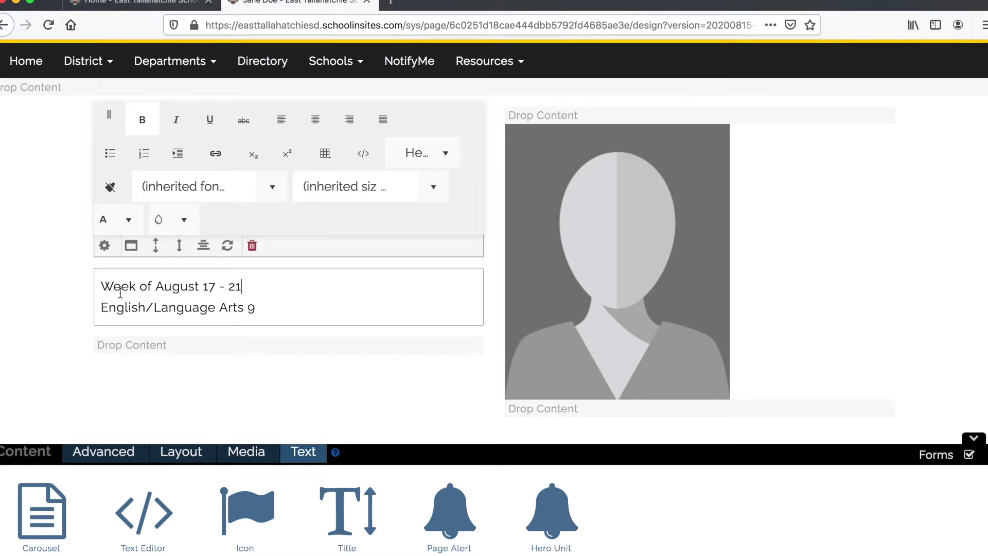
{"action": "scroll", "coordinate": [120, 293], "scroll_direction": "up", "scroll_amount": 1}
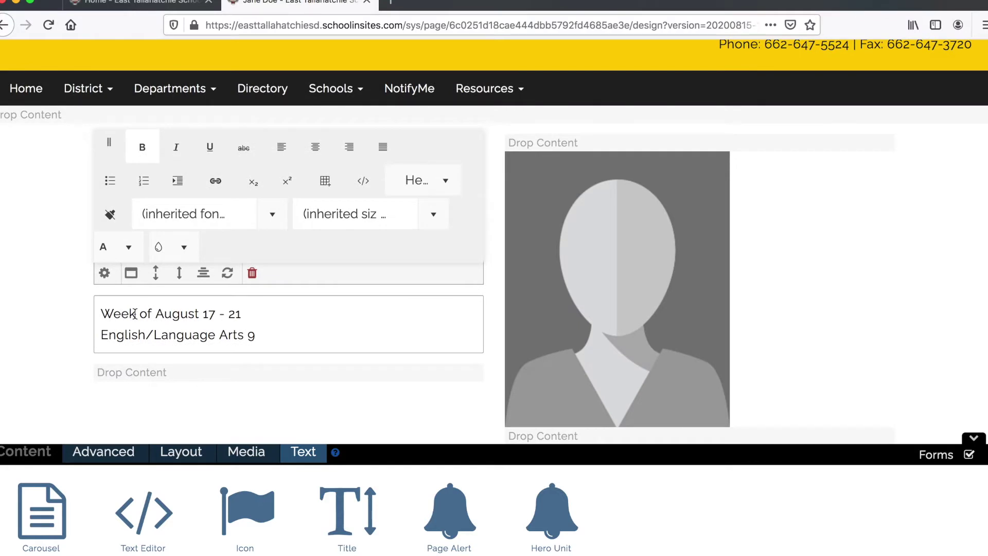
{"action": "left_click", "coordinate": [148, 154]}
- Format the week line as Heading 3, then select the English/Language Arts 9 line
{"action": "triple_click", "coordinate": [172, 312]}
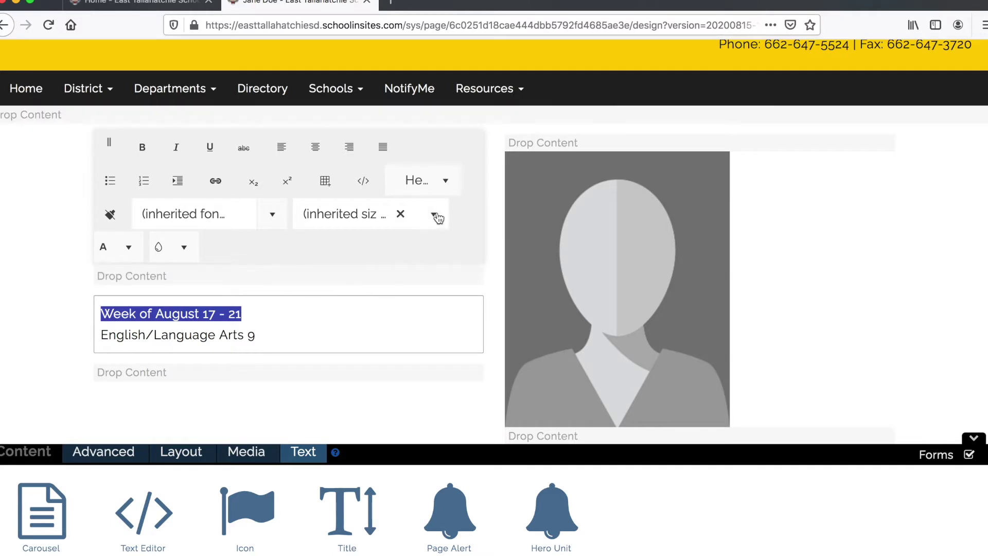
{"action": "left_click", "coordinate": [445, 181]}
{"action": "left_click", "coordinate": [440, 293]}
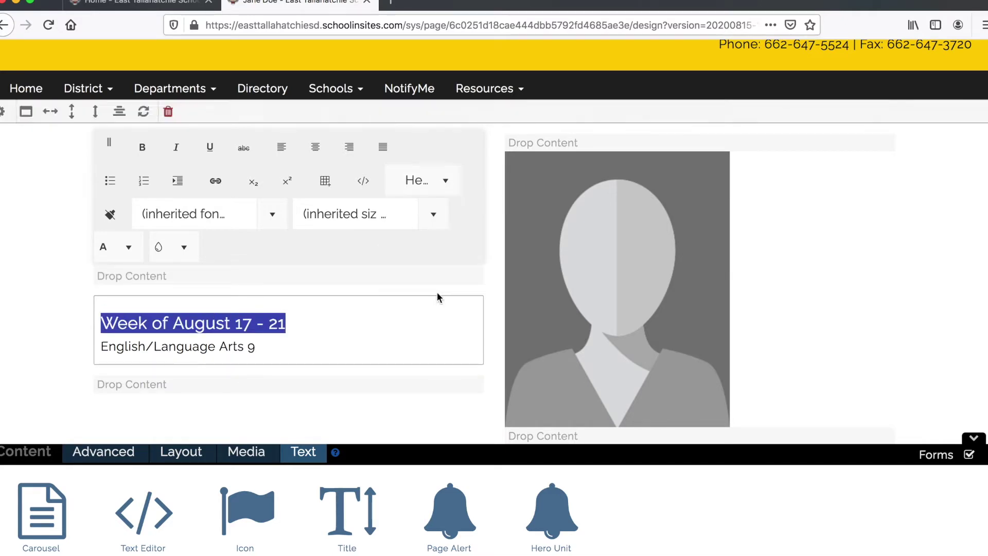
{"action": "left_click", "coordinate": [324, 338]}
{"action": "scroll", "coordinate": [329, 338], "scroll_direction": "down", "scroll_amount": 3}
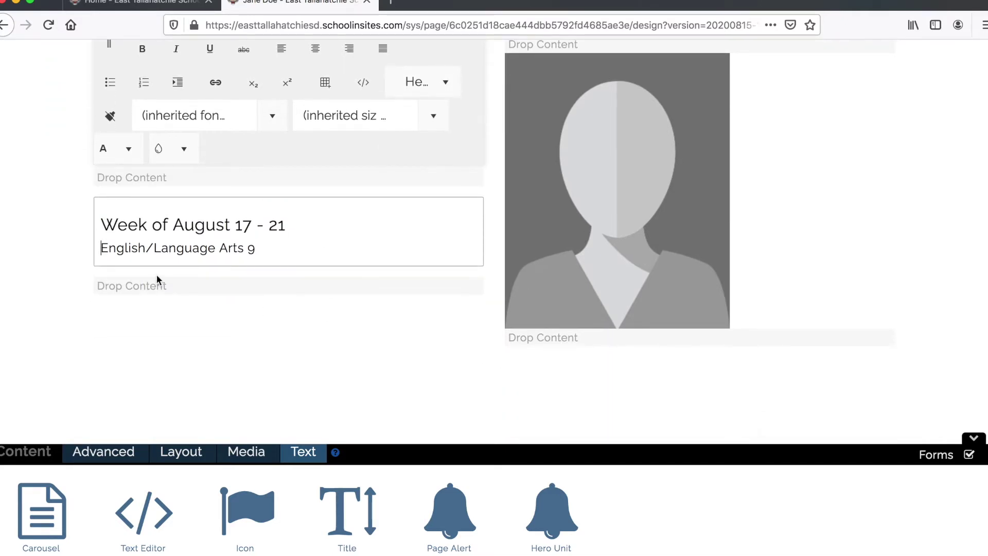
{"action": "triple_click", "coordinate": [132, 247]}
- Replace the English/Language Arts 9 line with Monday and Tuesday lines
{"action": "key", "text": "BackSpace"}
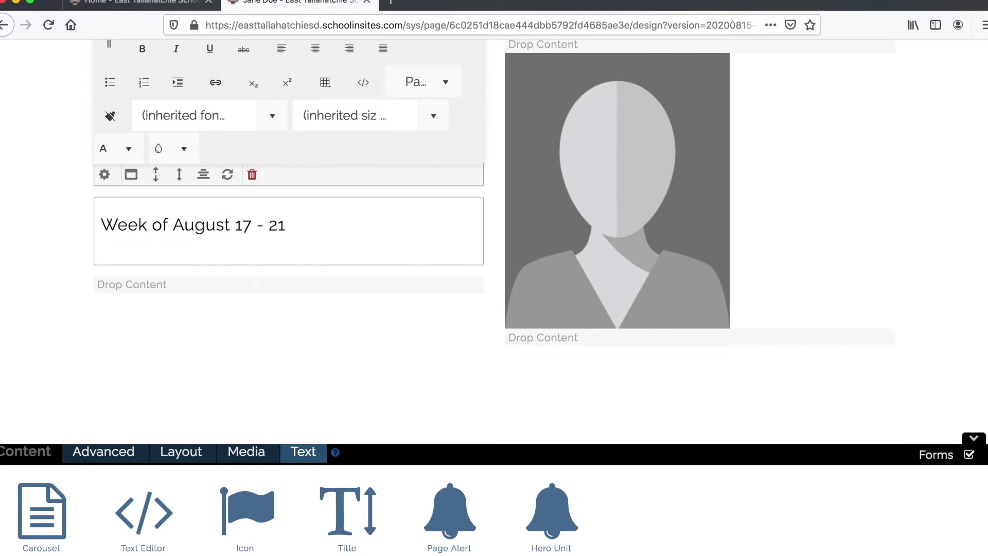
{"action": "key", "text": "Return"}
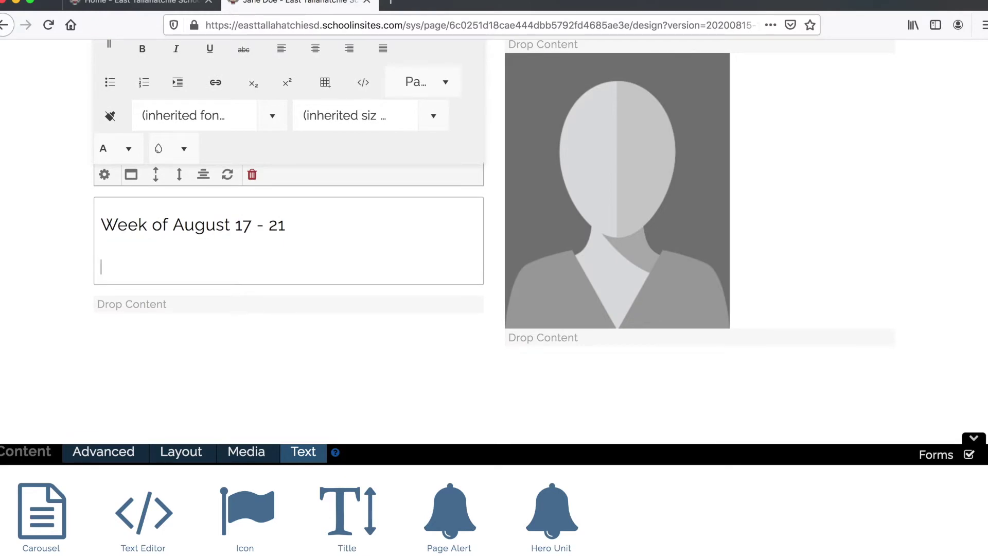
{"action": "type", "text": "Monday"}
{"action": "key", "text": "Return"}
{"action": "type", "text": "Tue"}
{"action": "key", "text": "BackSpace"}
{"action": "type", "text": "esday"}
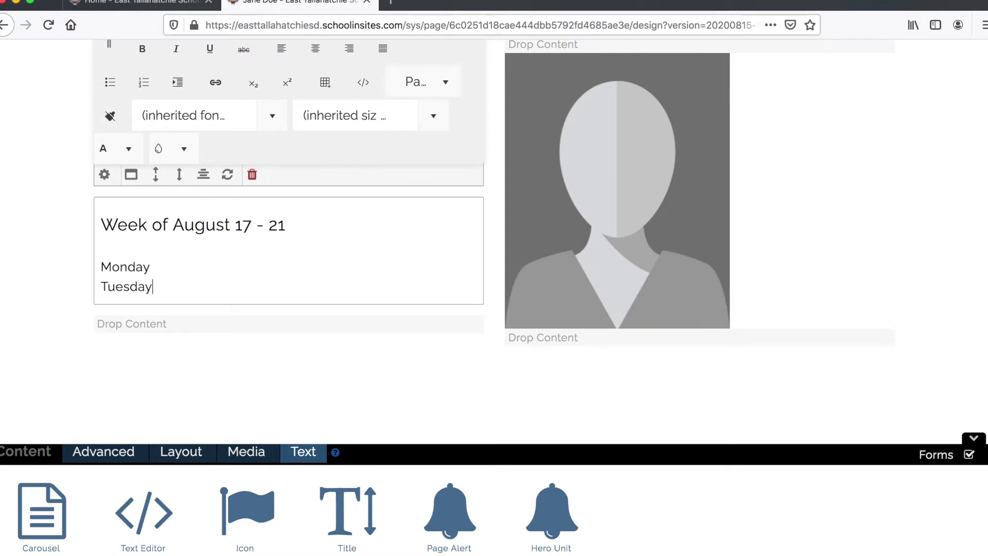
- Rewrite the day list in caps: MONDAY, TUESDAY, WEDNESDAY, THURSDAY, FRIDAY on separate lines
{"action": "left_click_drag", "start_coordinate": [158, 280], "coordinate": [87, 264]}
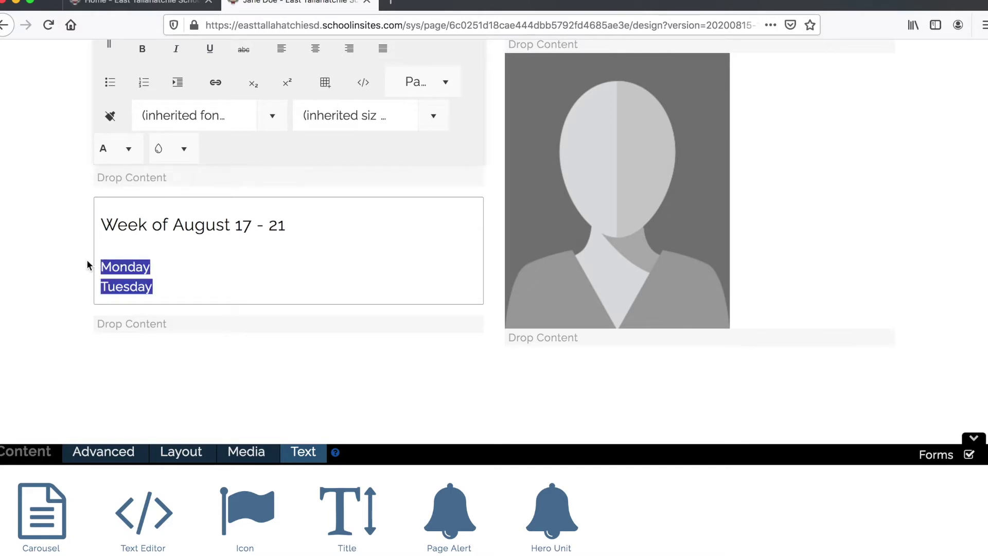
{"action": "type", "text": "MONDAY"}
{"action": "key", "text": "Return"}
{"action": "type", "text": "TUESDAY"}
{"action": "key", "text": "Return"}
{"action": "type", "text": "WE"}
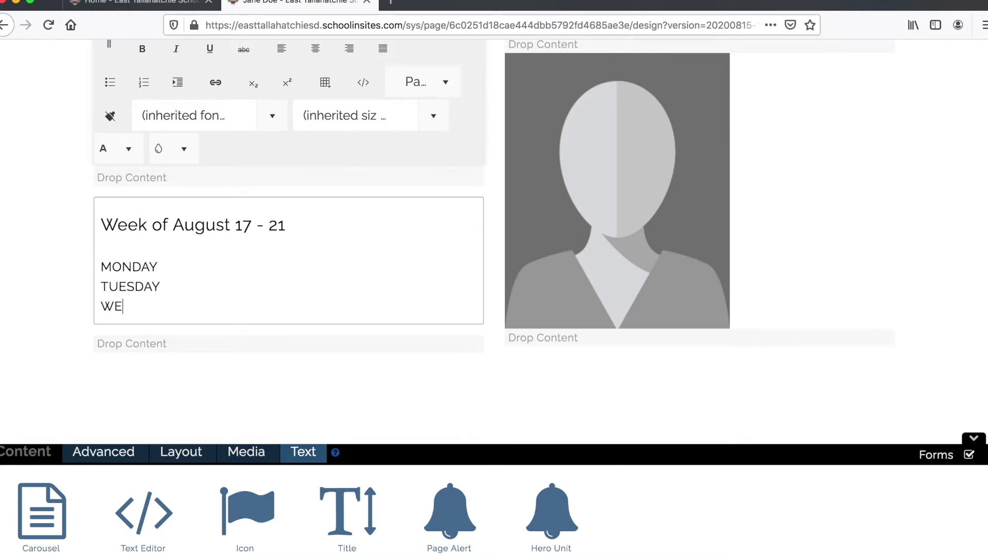
{"action": "type", "text": "DNESDAY"}
{"action": "key", "text": "BackSpace"}
{"action": "type", "text": "AY"}
{"action": "key", "text": "Return"}
{"action": "type", "text": "THURSDAY"}
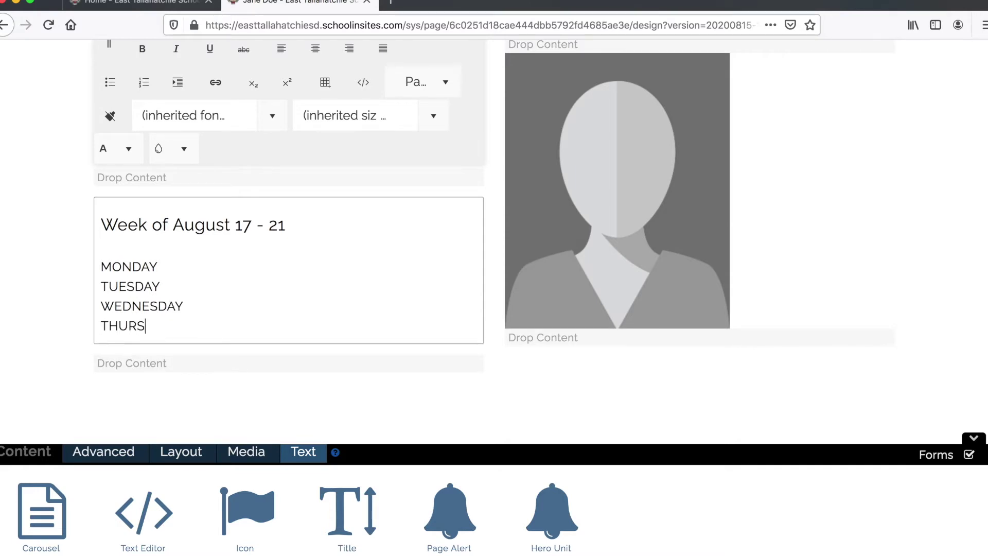
{"action": "key", "text": "Return"}
{"action": "type", "text": "FRIDAY"}
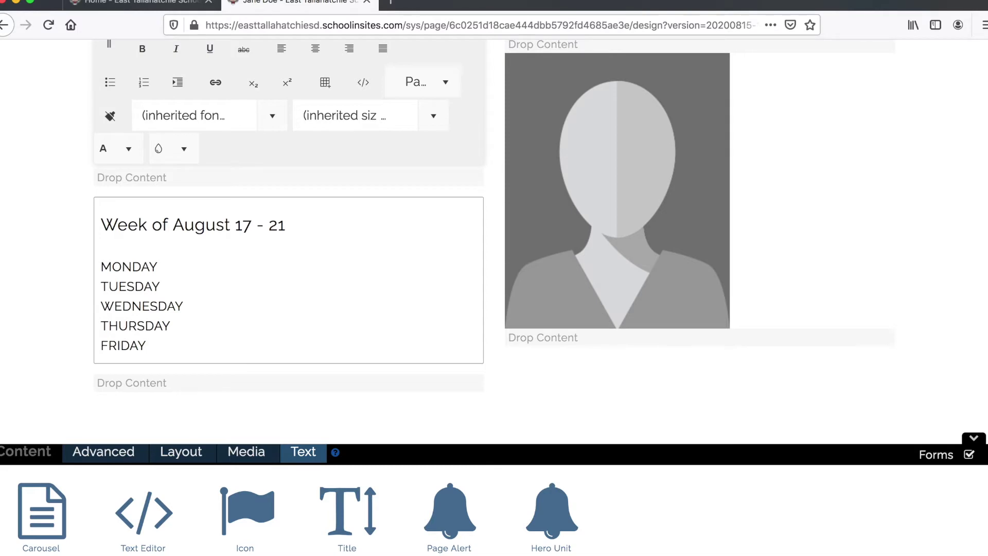
- Add 'Classwork:' and 'Homework:' lines under MONDAY
{"action": "left_click", "coordinate": [163, 263]}
{"action": "key", "text": "Return"}
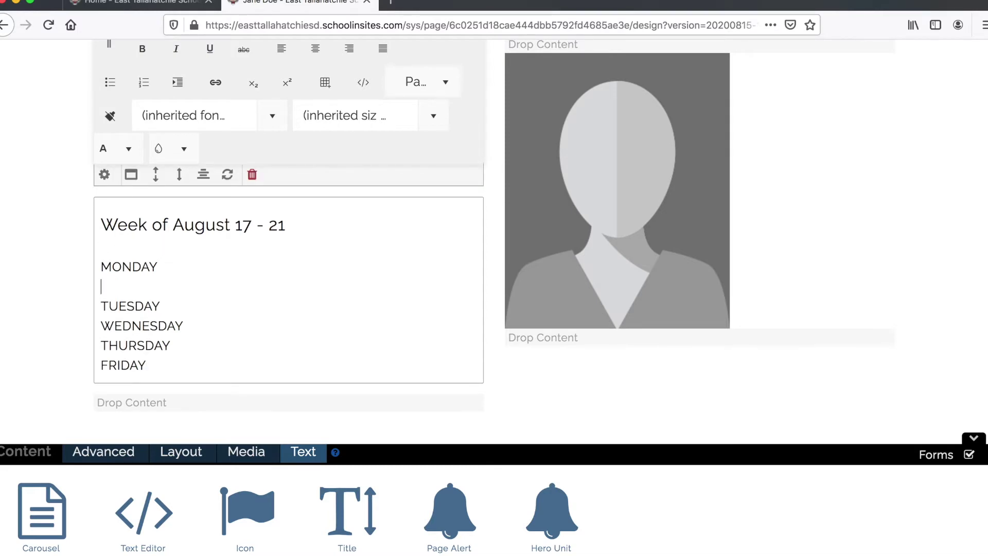
{"action": "type", "text": "Assignment"}
{"action": "key", "text": "BackSpace"}
{"action": "key", "text": "BackSpace"}
{"action": "key", "text": "BackSpace"}
{"action": "key", "text": "BackSpace"}
{"action": "key", "text": "BackSpace"}
{"action": "key", "text": "BackSpace"}
{"action": "key", "text": "BackSpace"}
{"action": "key", "text": "BackSpace"}
{"action": "key", "text": "BackSpace"}
{"action": "key", "text": "BackSpace"}
{"action": "type", "text": "Classwordk"}
{"action": "key", "text": "BackSpace"}
{"action": "key", "text": "BackSpace"}
{"action": "type", "text": "k"}
{"action": "key", "text": "Return"}
{"action": "type", "text": "Ho"}
{"action": "key", "text": "BackSpace"}
{"action": "key", "text": "BackSpace"}
{"action": "type", "text": "Homework:"}
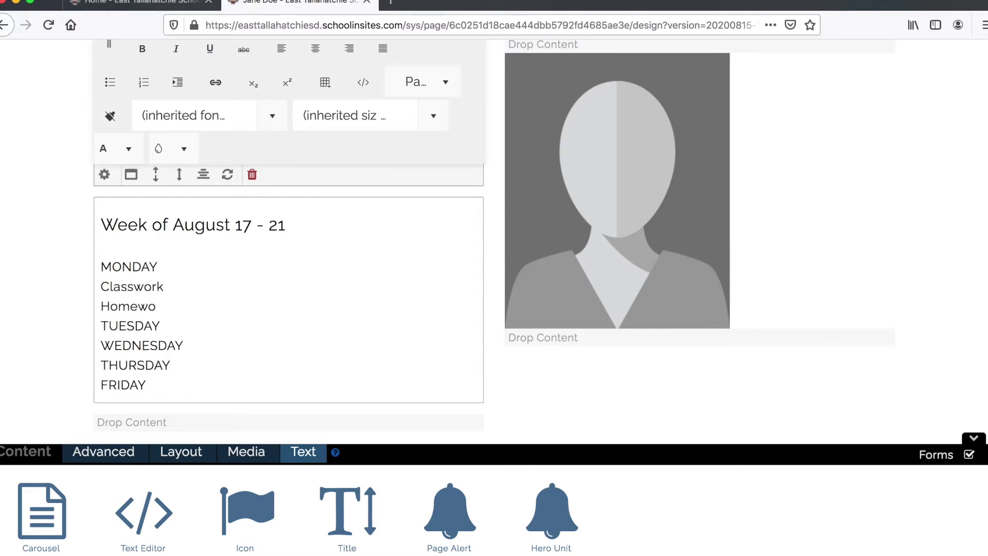
- Enter Monday's classwork 'Review figurative language' and homework 'Read Act III, Scenes 2-3 of Julius Ceasar'
{"action": "left_click", "coordinate": [173, 278]}
{"action": "key", "text": "Right"}
{"action": "type", "text": "Review figurative"}
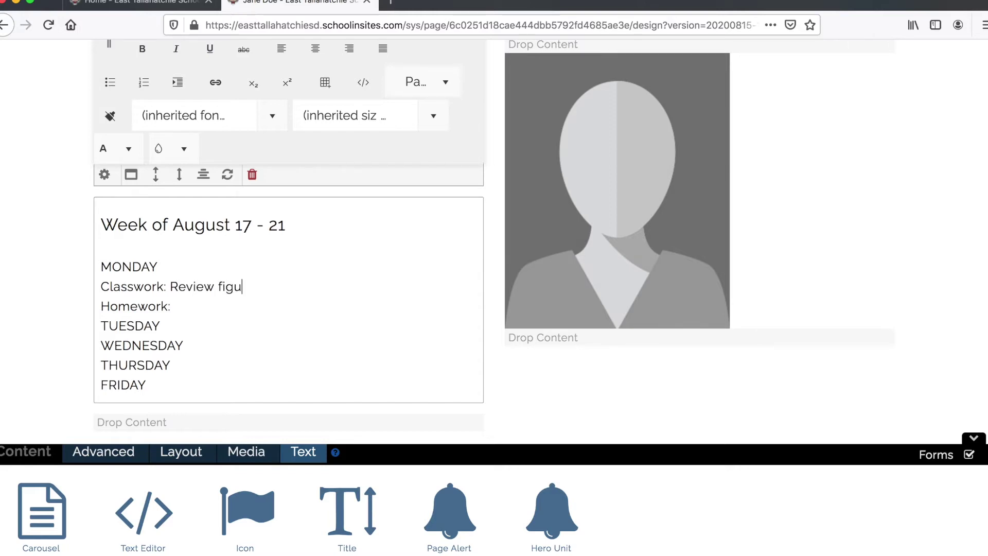
{"action": "type", "text": "guage Homework:"}
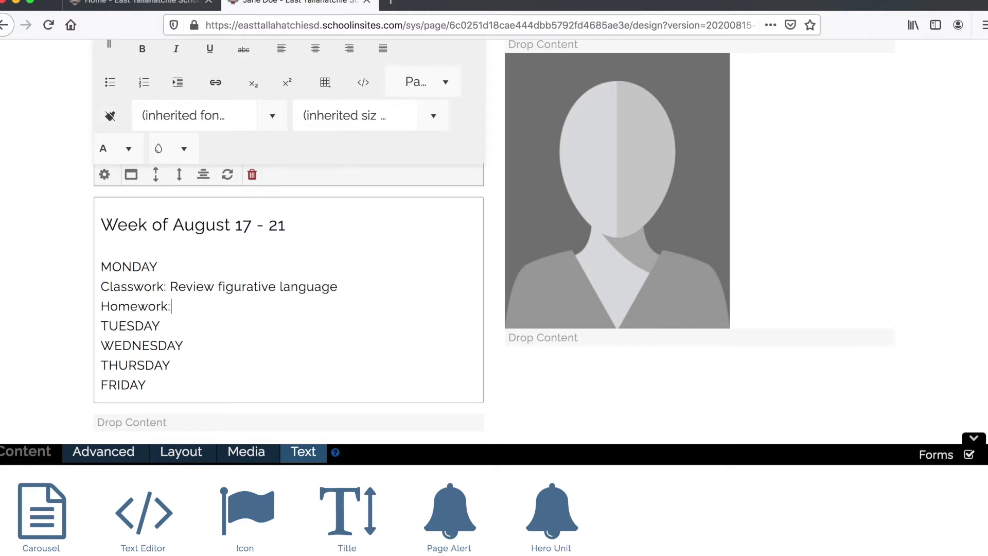
{"action": "type", "text": " Read Ac"}
{"action": "type", "text": "t "}
{"action": "type", "text": "III, Scenes"}
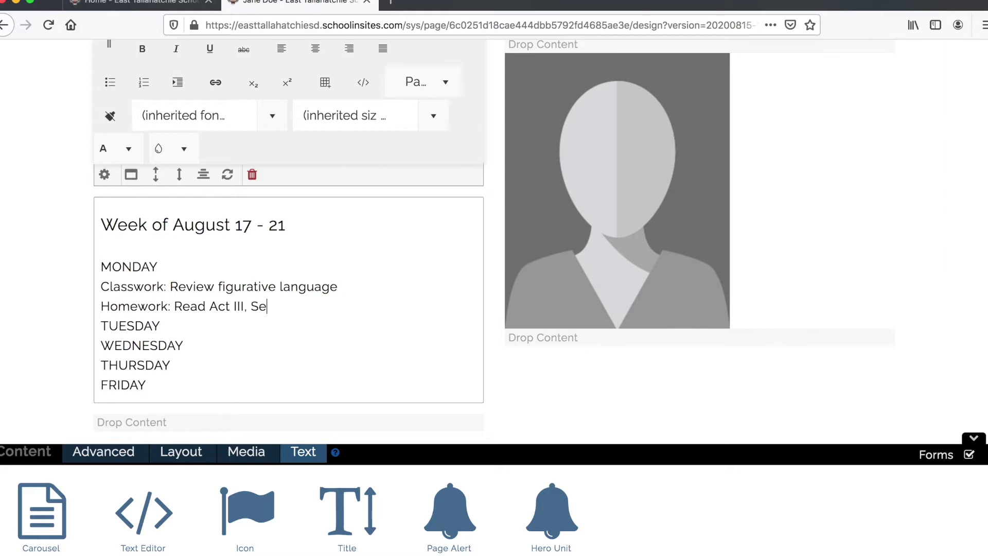
{"action": "type", "text": " 2-3 of Ju"}
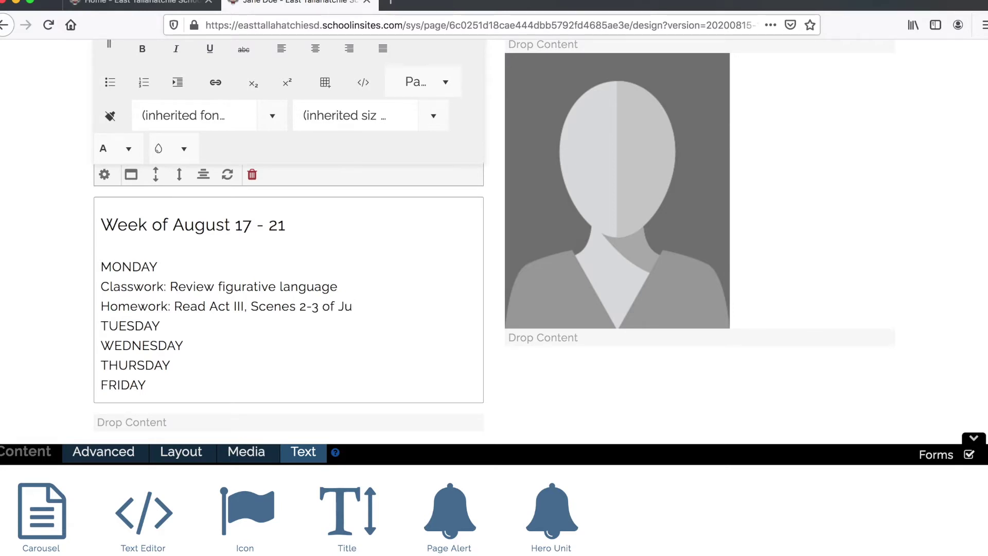
{"action": "type", "text": "lius Ceasar"}
- Insert blank lines between the weekdays and add Classwork and Homework labels under TUESDAY
{"action": "double_click", "coordinate": [125, 268]}
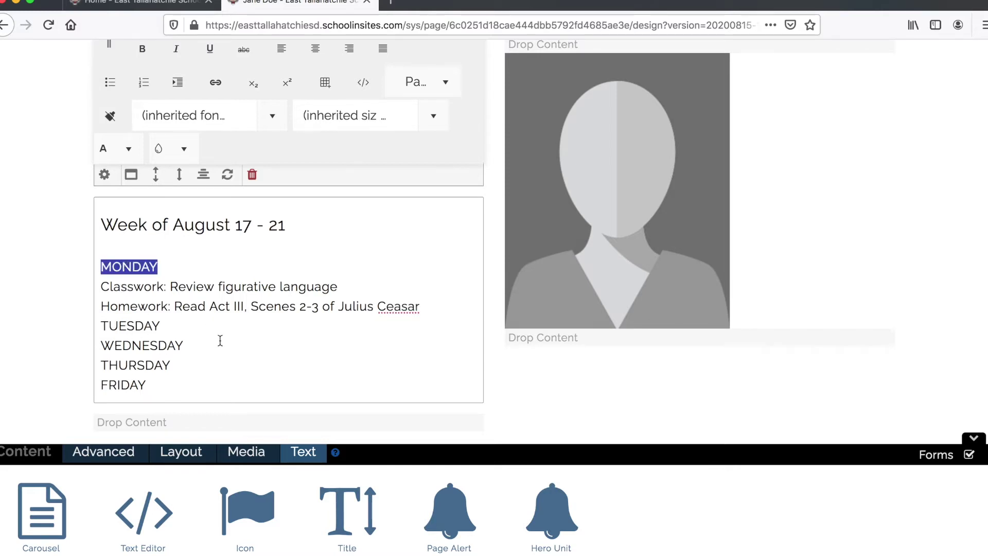
{"action": "left_click", "coordinate": [97, 326]}
{"action": "key", "text": "Return"}
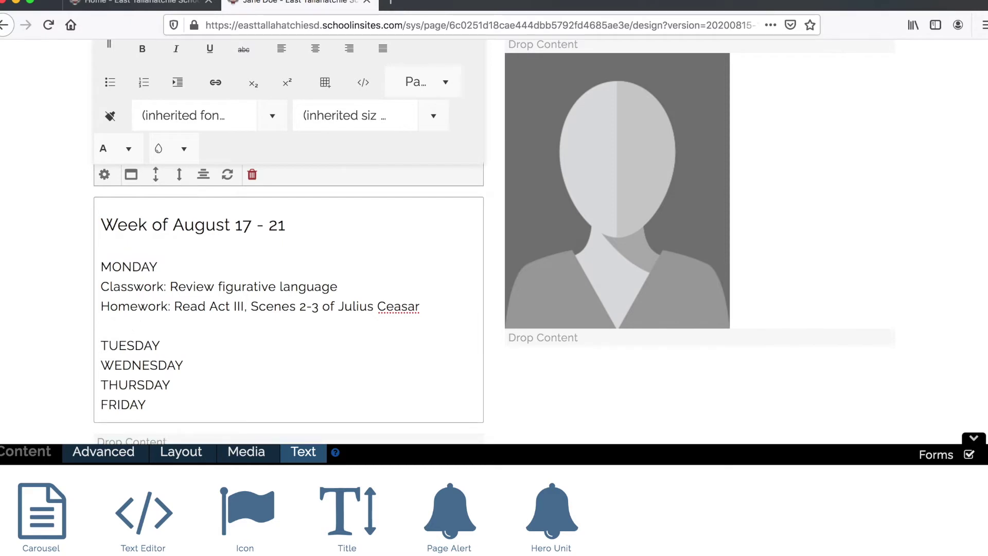
{"action": "key", "text": "Down"}
{"action": "key", "text": "Return"}
{"action": "key", "text": "Down"}
{"action": "key", "text": "Return"}
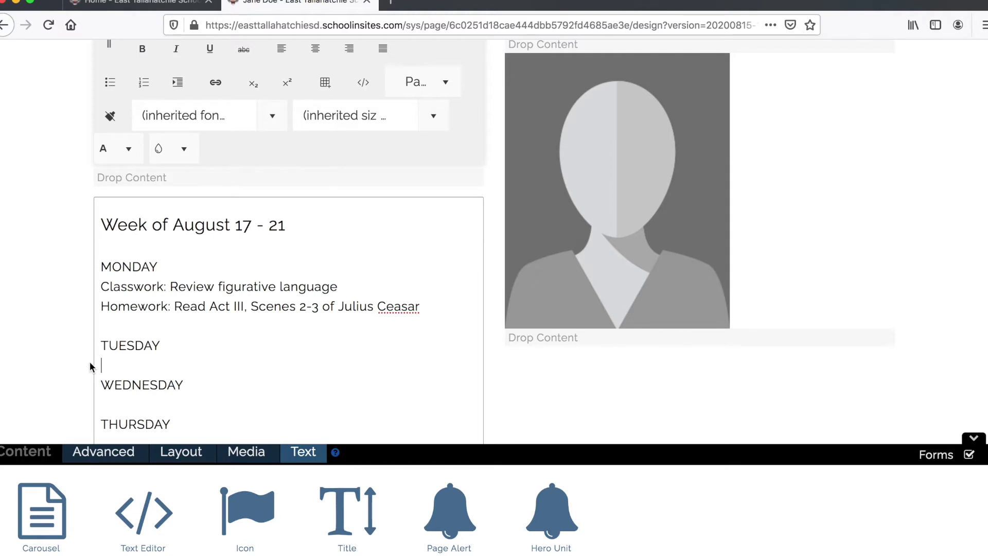
{"action": "type", "text": "Classworkd:"}
{"action": "key", "text": "Return"}
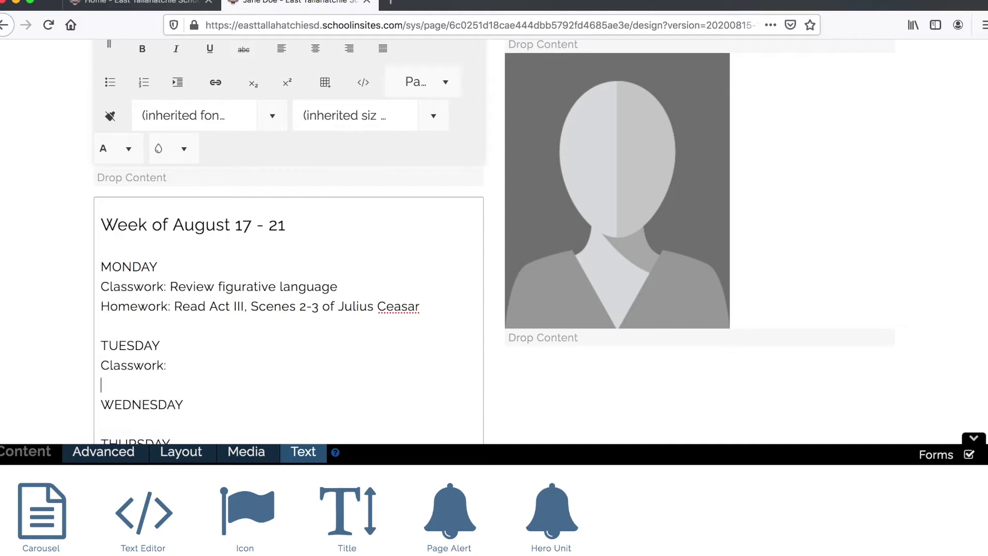
{"action": "type", "text": "Homework:"}
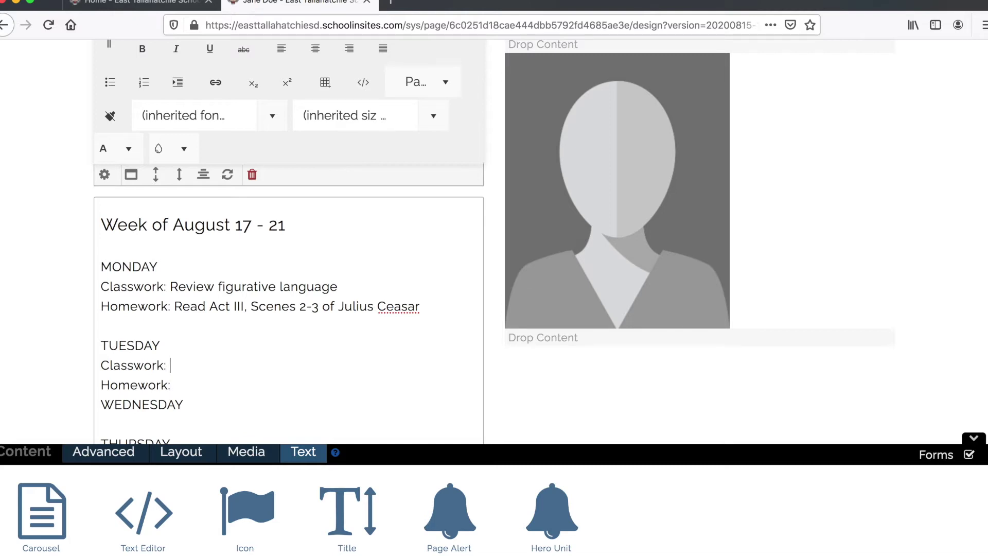
- Set Tuesday's classwork to 'Discuss Act III, Scenes 2-3 of Julius Ceasar' and homework to 'Assignment 1'
{"action": "type", "text": "Discuss"}
{"action": "left_click_drag", "start_coordinate": [210, 307], "coordinate": [413, 319]}
{"action": "key", "text": "super+c"}
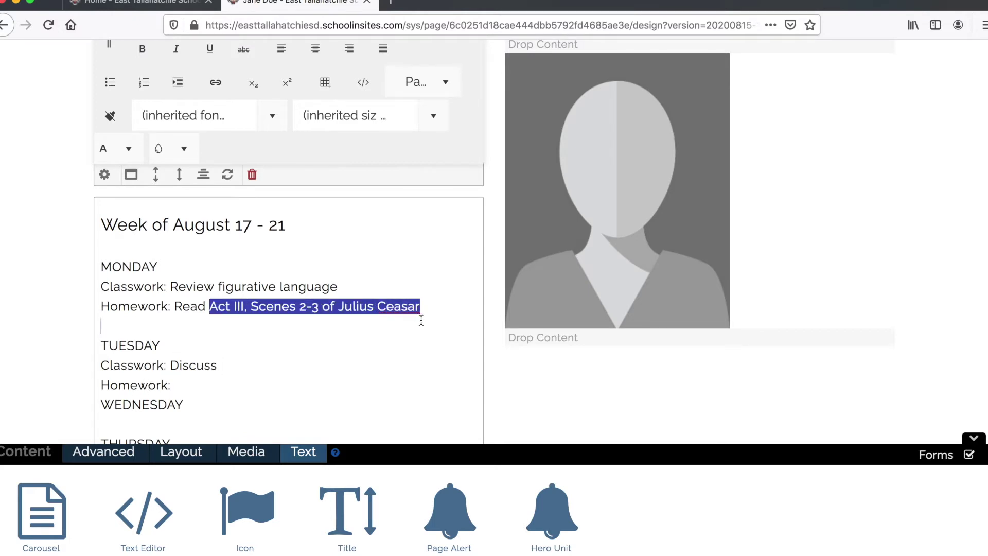
{"action": "left_click", "coordinate": [227, 364]}
{"action": "key", "text": "super+v"}
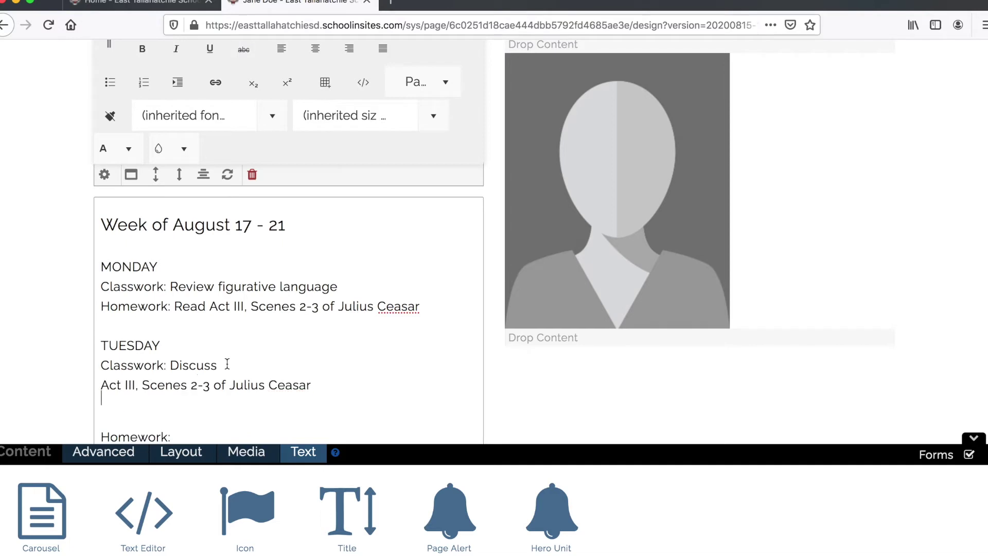
{"action": "key", "text": "super+z"}
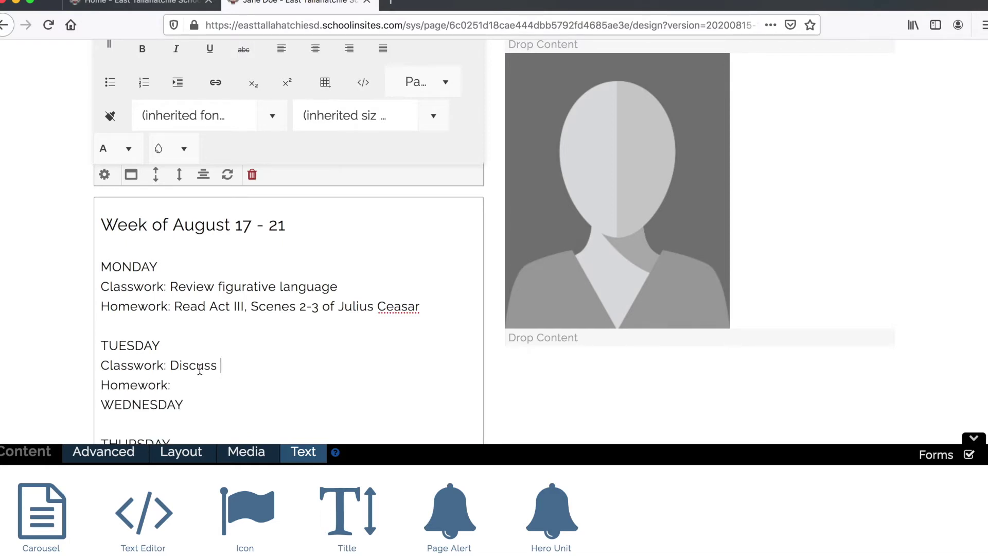
{"action": "left_click_drag", "start_coordinate": [211, 307], "coordinate": [424, 311]}
{"action": "key", "text": "super+c"}
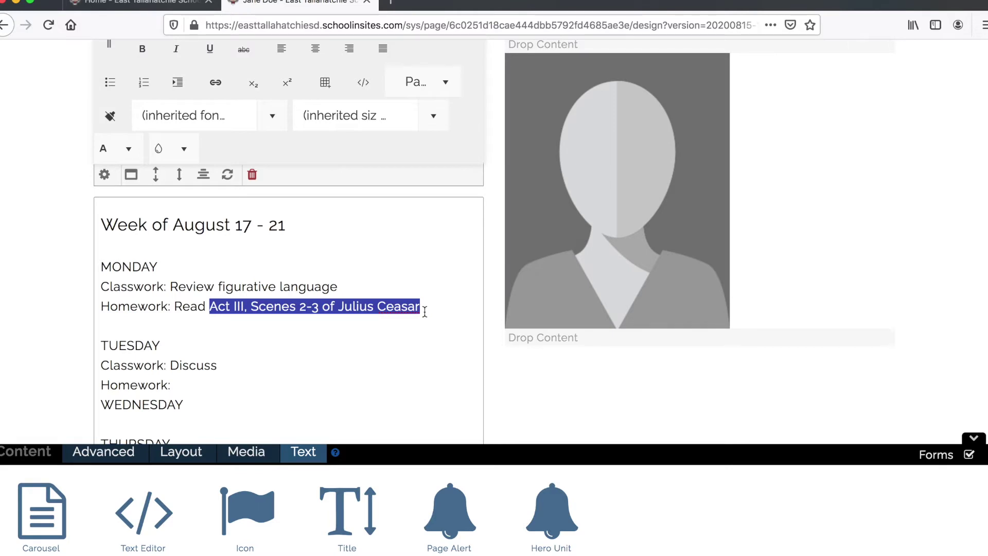
{"action": "left_click", "coordinate": [234, 365]}
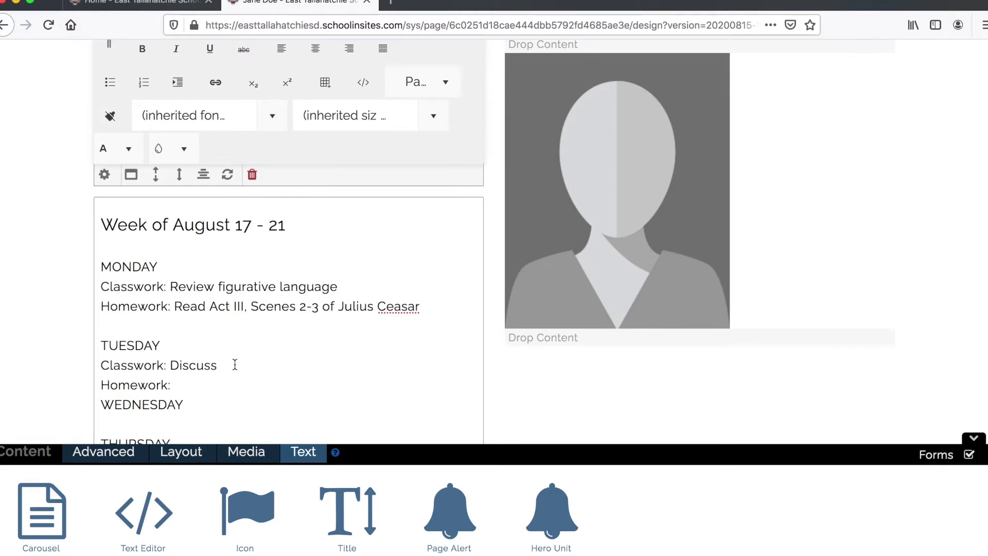
{"action": "key", "text": "super+v"}
{"action": "left_click", "coordinate": [184, 383]}
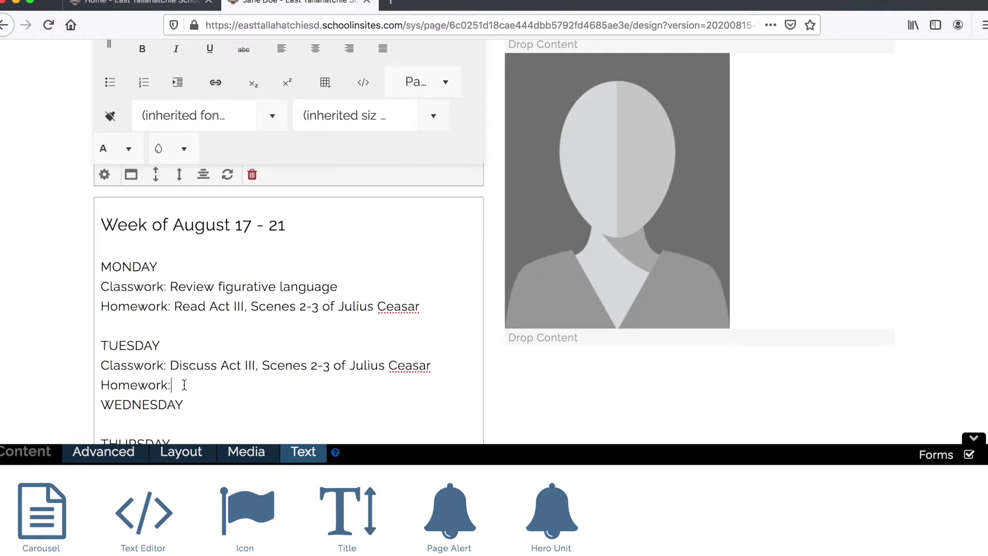
{"action": "type", "text": "Assignment"}
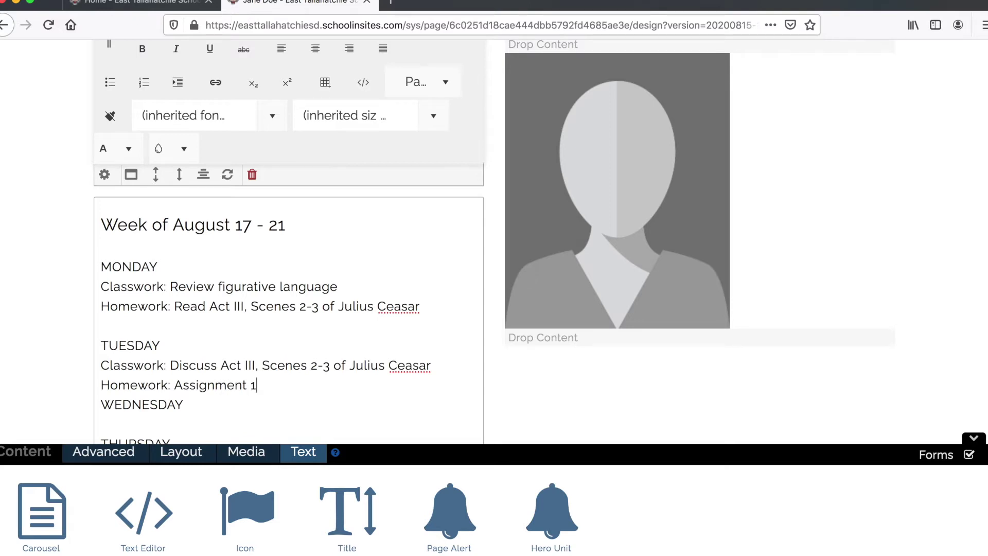
{"action": "type", "text": " 1"}
{"action": "key", "text": "Return"}
{"action": "scroll", "coordinate": [304, 329], "scroll_direction": "down", "scroll_amount": 1}
- Copy Tuesday's classwork and homework lines under WEDNESDAY and THURSDAY
{"action": "left_click_drag", "start_coordinate": [278, 341], "coordinate": [98, 326]}
{"action": "key", "text": "super+c"}
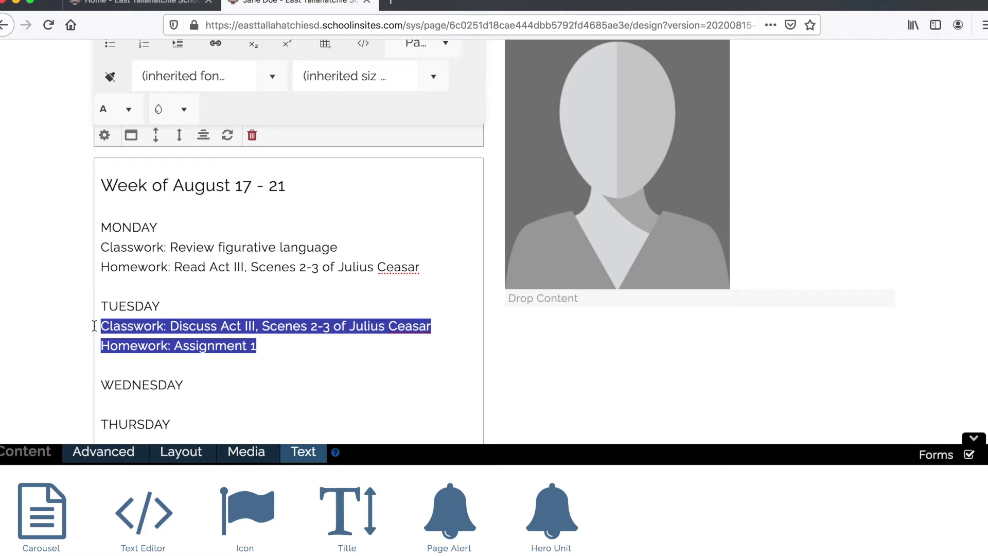
{"action": "scroll", "coordinate": [144, 329], "scroll_direction": "down", "scroll_amount": 2}
{"action": "left_click", "coordinate": [190, 338]}
{"action": "key", "text": "super+v"}
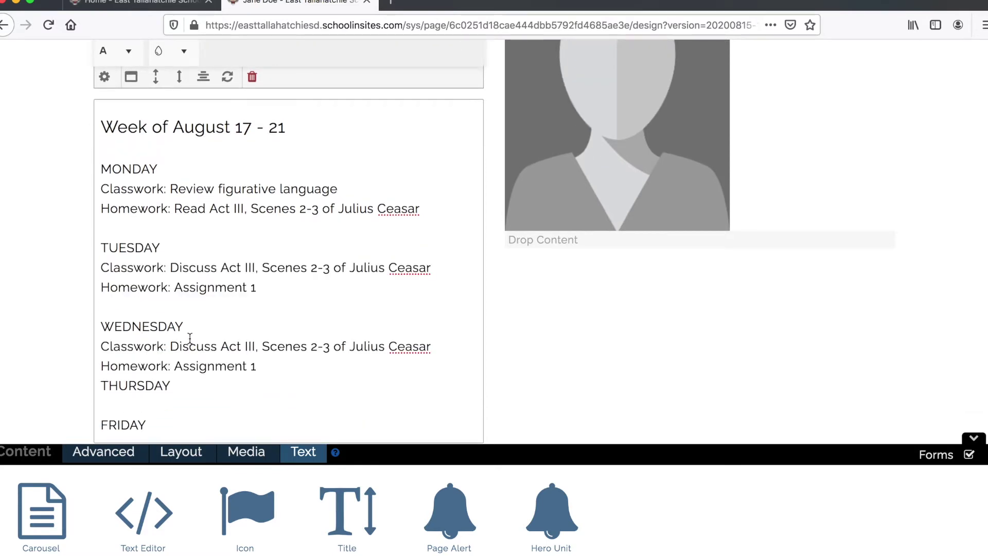
{"action": "key", "text": "Return"}
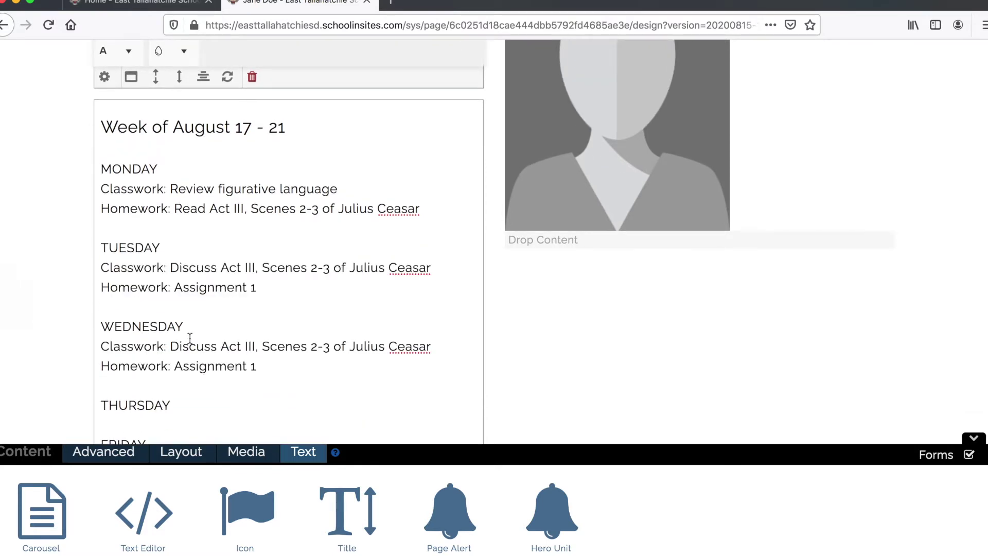
{"action": "scroll", "coordinate": [288, 381], "scroll_direction": "down", "scroll_amount": 5}
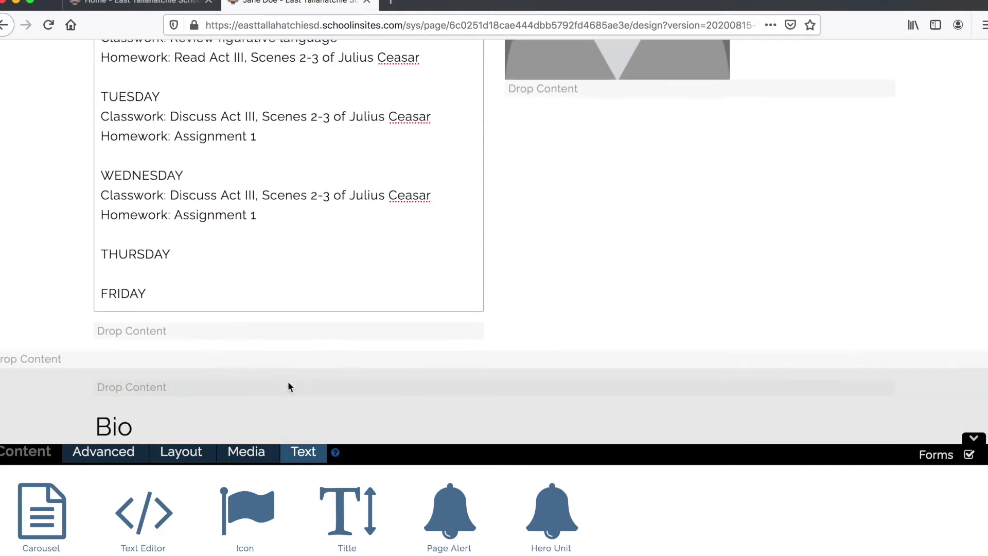
{"action": "left_click", "coordinate": [186, 251]}
{"action": "key", "text": "Return"}
{"action": "key", "text": "super+v"}
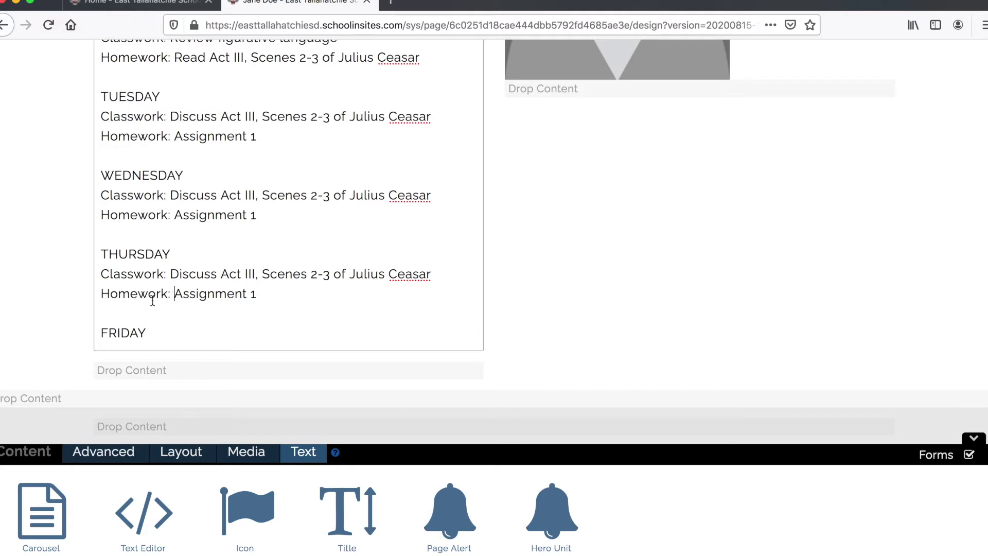
- Add Friday's line 'Classwork: Download and complete Test 1'
{"action": "left_click", "coordinate": [167, 329]}
{"action": "key", "text": "Return"}
{"action": "type", "text": "Classwork: Download and cop"}
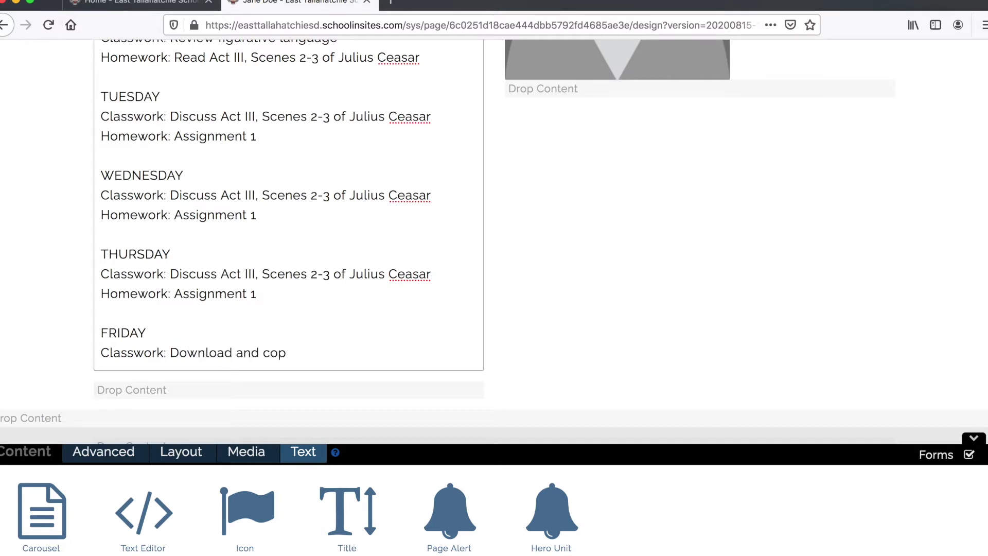
{"action": "type", "text": "plete"}
{"action": "key", "text": "BackSpace"}
{"action": "key", "text": "BackSpace"}
{"action": "key", "text": "BackSpace"}
{"action": "key", "text": "BackSpace"}
{"action": "key", "text": "BackSpace"}
{"action": "type", "text": "mplete Test 1"}
{"action": "scroll", "coordinate": [157, 260], "scroll_direction": "up", "scroll_amount": 5}
{"action": "scroll", "coordinate": [160, 247], "scroll_direction": "down", "scroll_amount": 3}
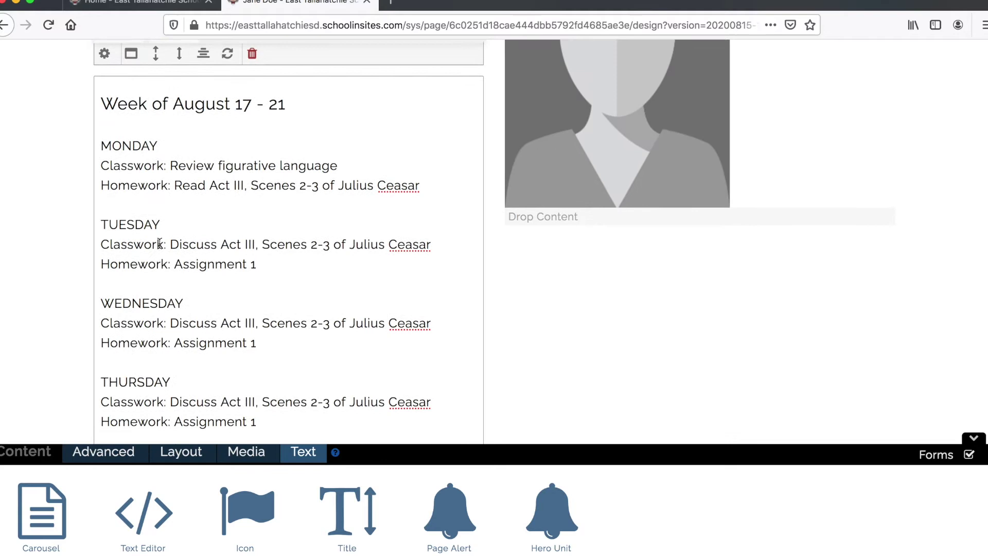
{"action": "scroll", "coordinate": [159, 244], "scroll_direction": "up", "scroll_amount": 10}
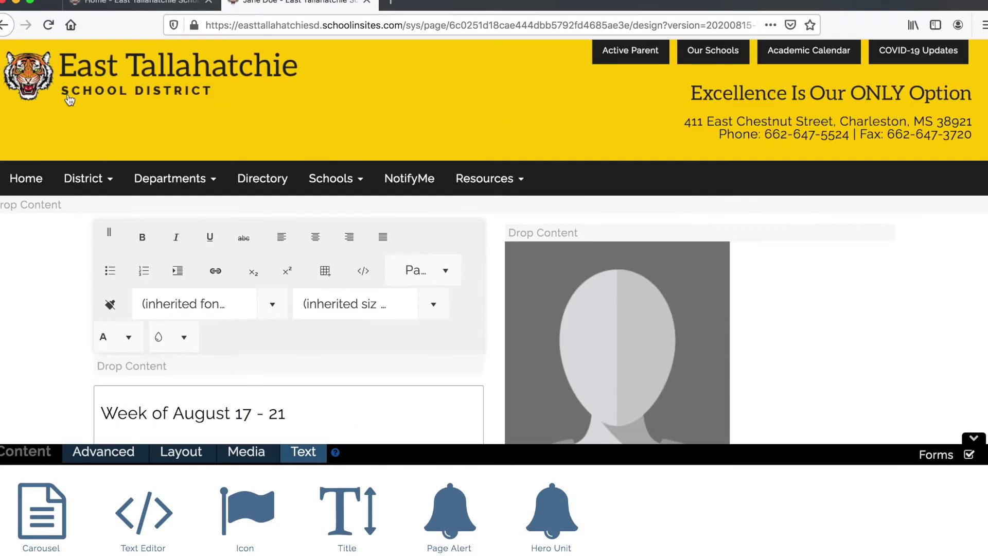
{"action": "scroll", "coordinate": [85, 177], "scroll_direction": "up", "scroll_amount": 2}
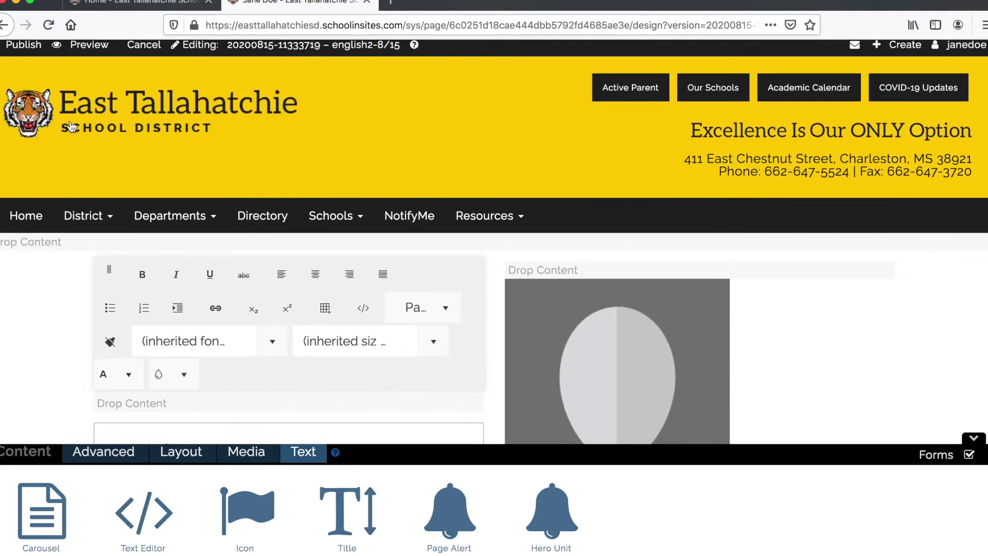
- Preview the draft's Monday–Friday plan in a new tab, then go back to the designer
{"action": "left_click", "coordinate": [90, 45]}
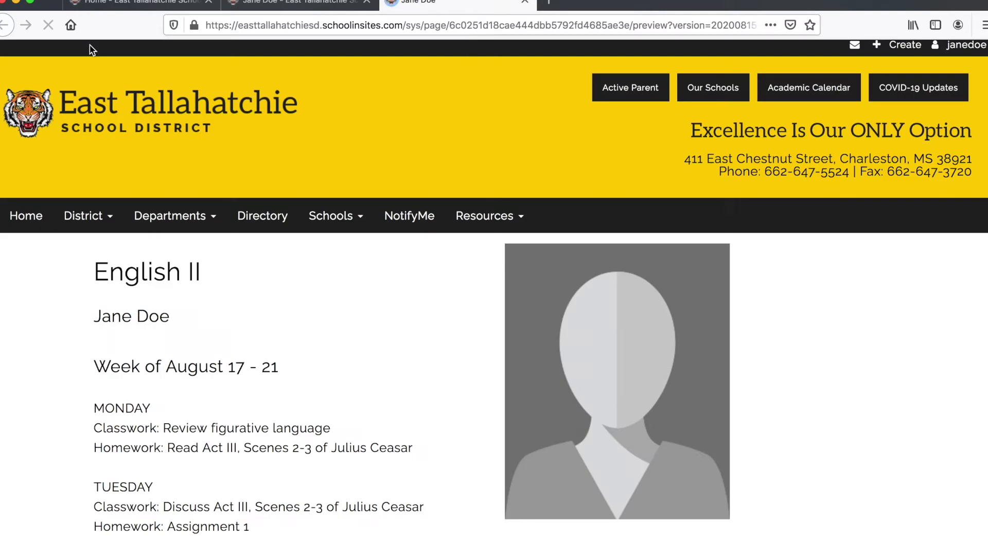
{"action": "scroll", "coordinate": [123, 135], "scroll_direction": "up", "scroll_amount": 1}
{"action": "scroll", "coordinate": [402, 87], "scroll_direction": "down", "scroll_amount": 7}
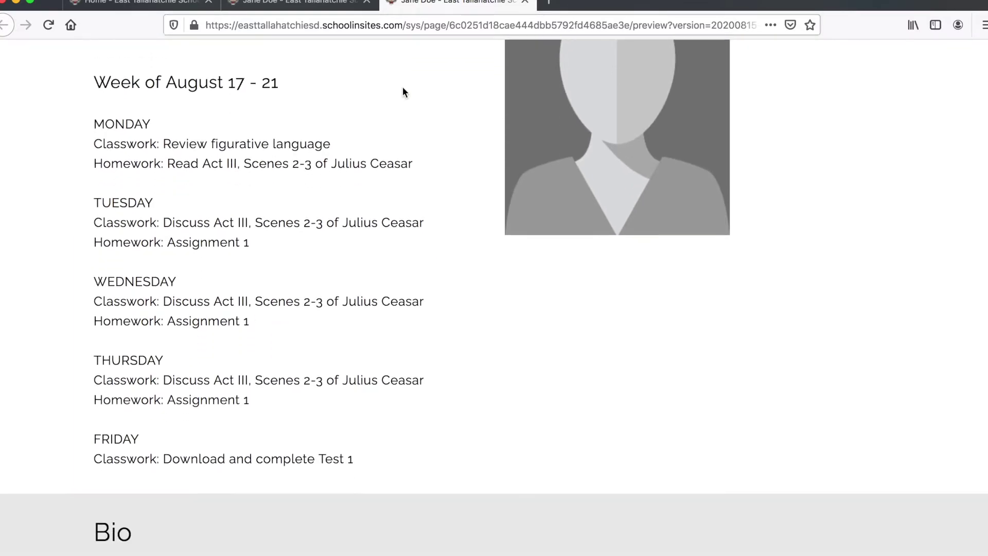
{"action": "scroll", "coordinate": [402, 87], "scroll_direction": "up", "scroll_amount": 7}
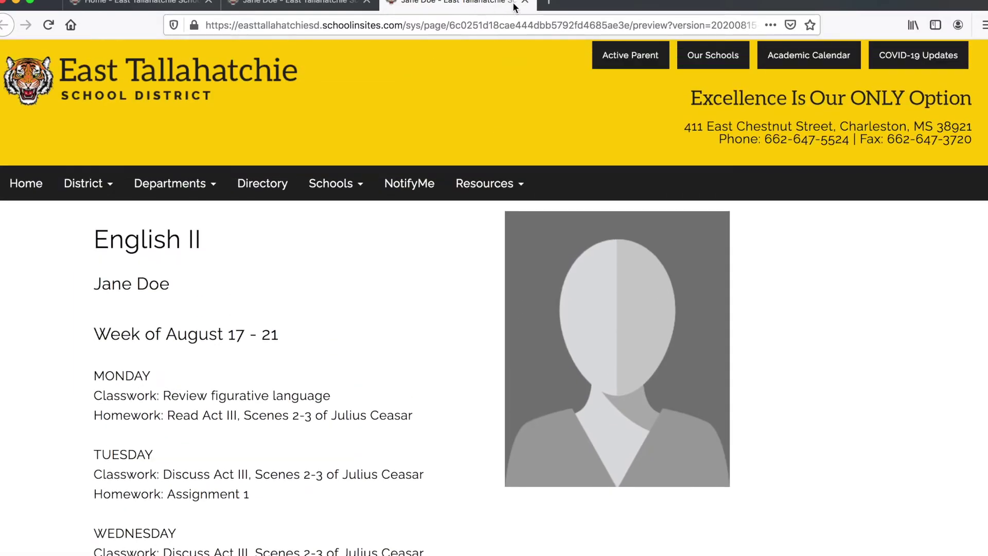
{"action": "left_click", "coordinate": [291, 6]}
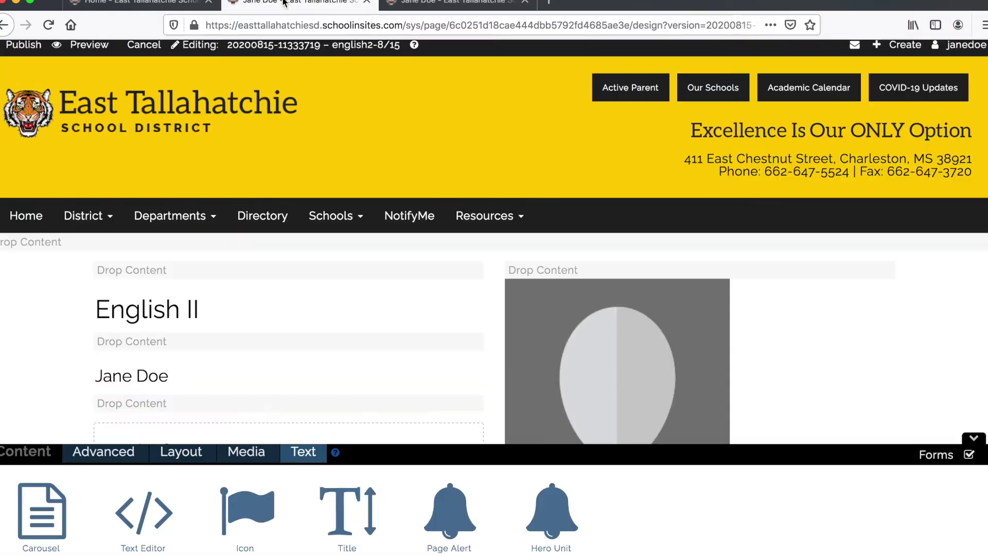
- Publish the english2-8/15 draft and scroll the live page to check the weekly plan
{"action": "left_click", "coordinate": [21, 46]}
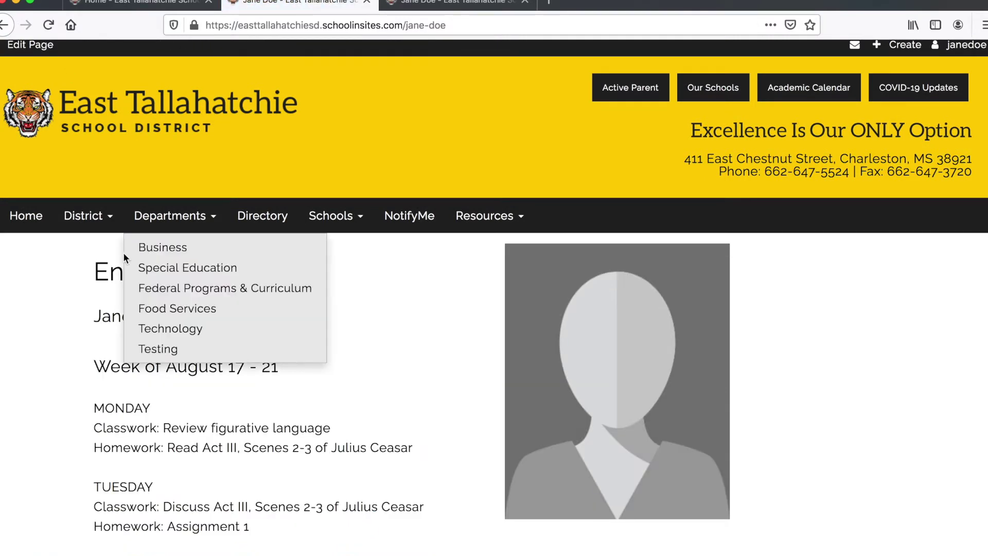
{"action": "scroll", "coordinate": [54, 326], "scroll_direction": "down", "scroll_amount": 5}
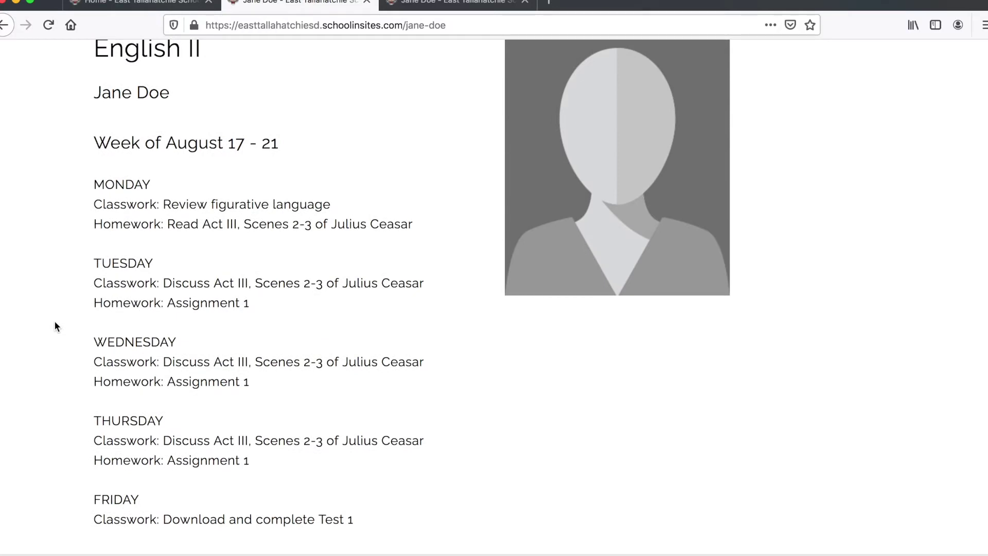
{"action": "scroll", "coordinate": [55, 326], "scroll_direction": "up", "scroll_amount": 5}
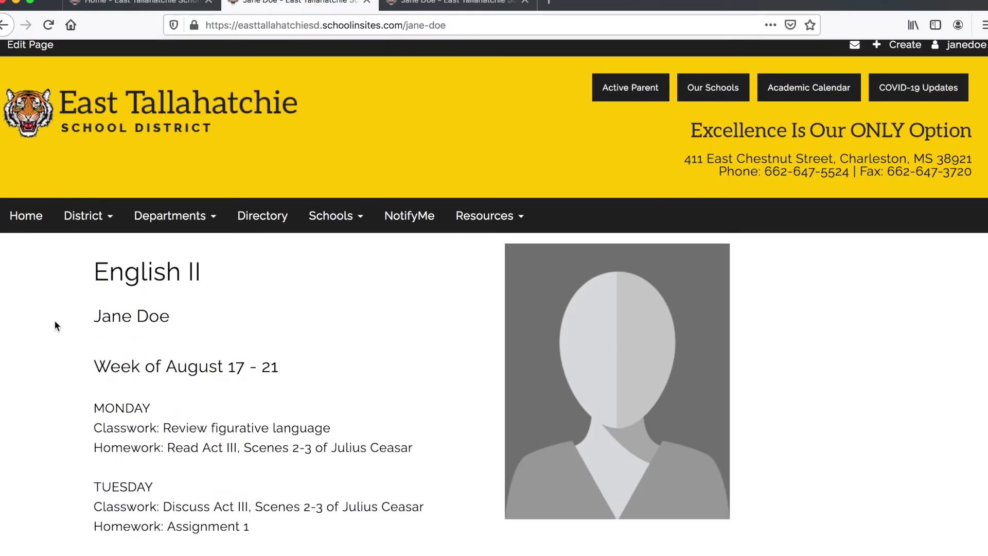
- Create a new draft labelled english2-8/15 from the published page, glancing at archived versions first
{"action": "left_click", "coordinate": [25, 45]}
{"action": "left_click", "coordinate": [306, 171]}
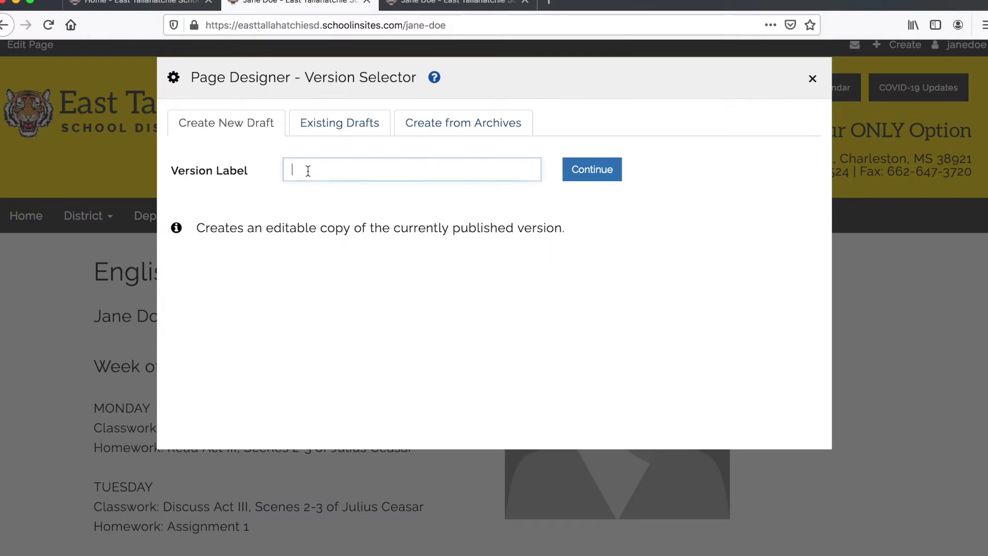
{"action": "type", "text": "e"}
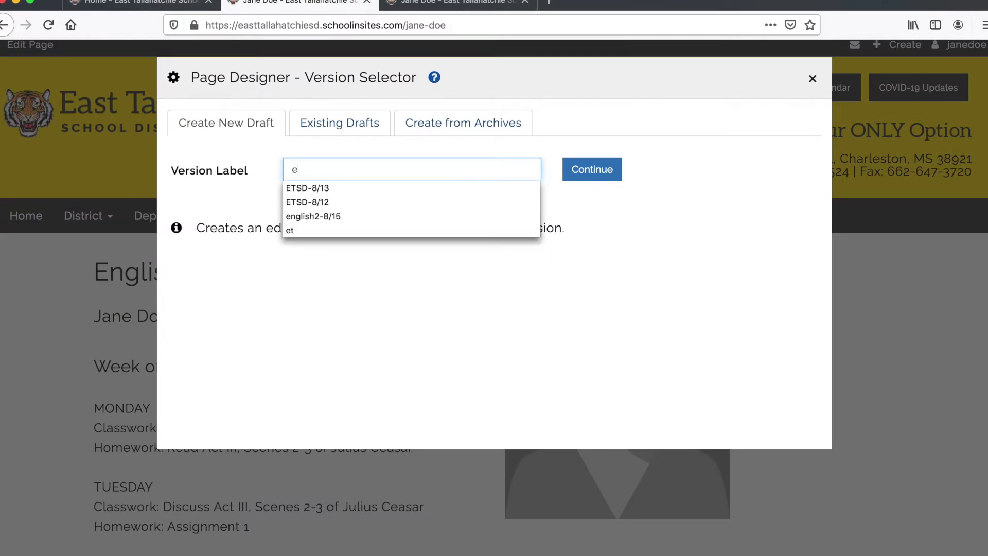
{"action": "key", "text": "Down"}
{"action": "key", "text": "Down"}
{"action": "key", "text": "Down"}
{"action": "key", "text": "Return"}
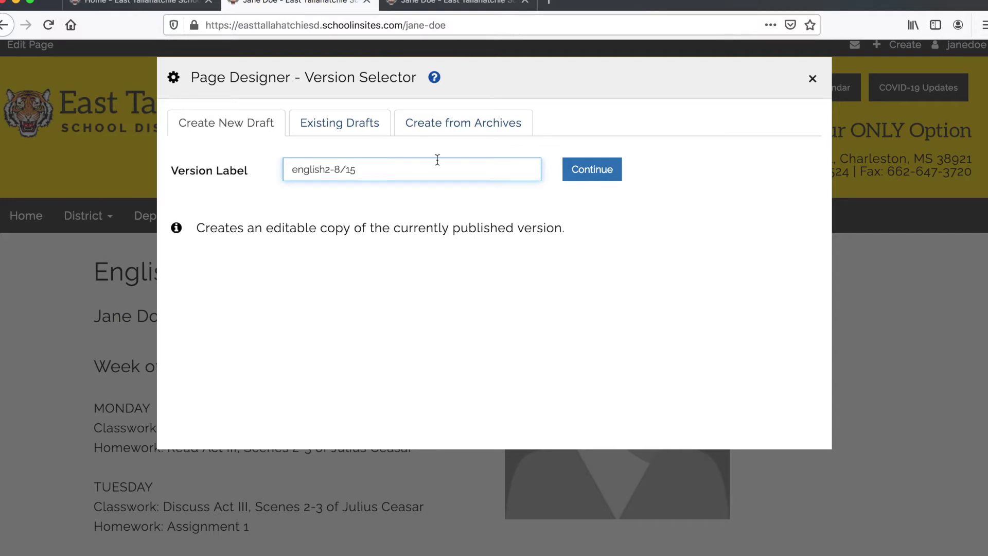
{"action": "left_click", "coordinate": [454, 126]}
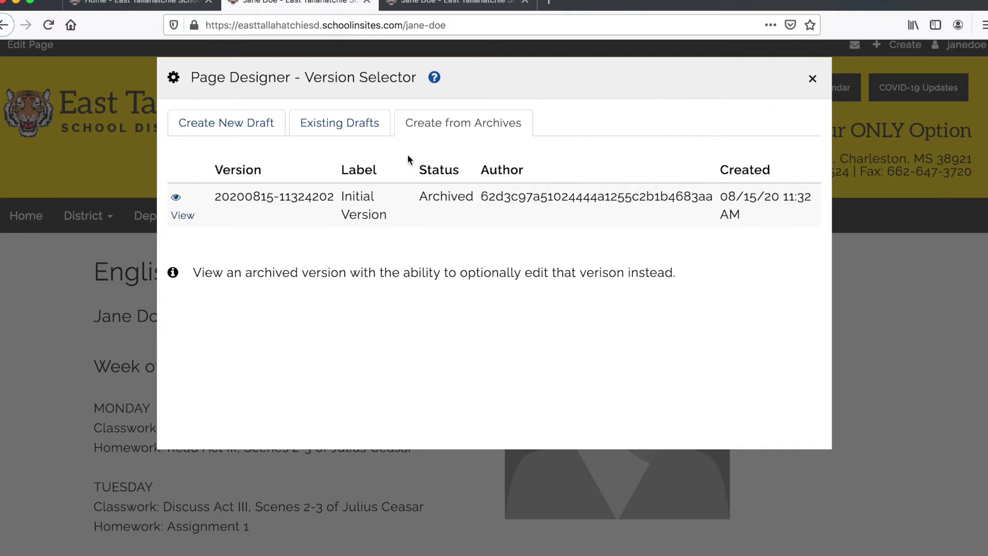
{"action": "left_click", "coordinate": [205, 127]}
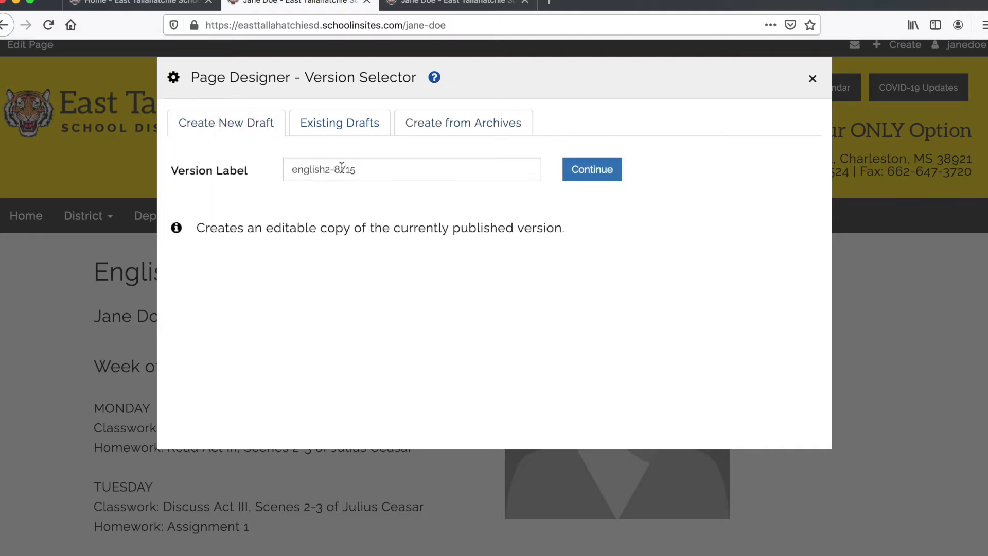
{"action": "left_click", "coordinate": [592, 171]}
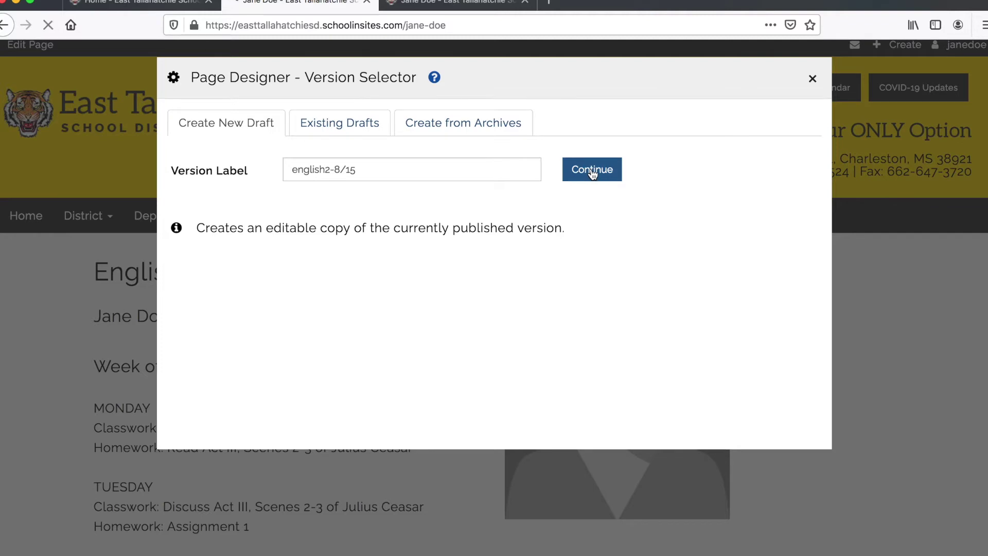
- Make the MONDAY heading bold and colour it blue
{"action": "scroll", "coordinate": [319, 336], "scroll_direction": "down", "scroll_amount": 5}
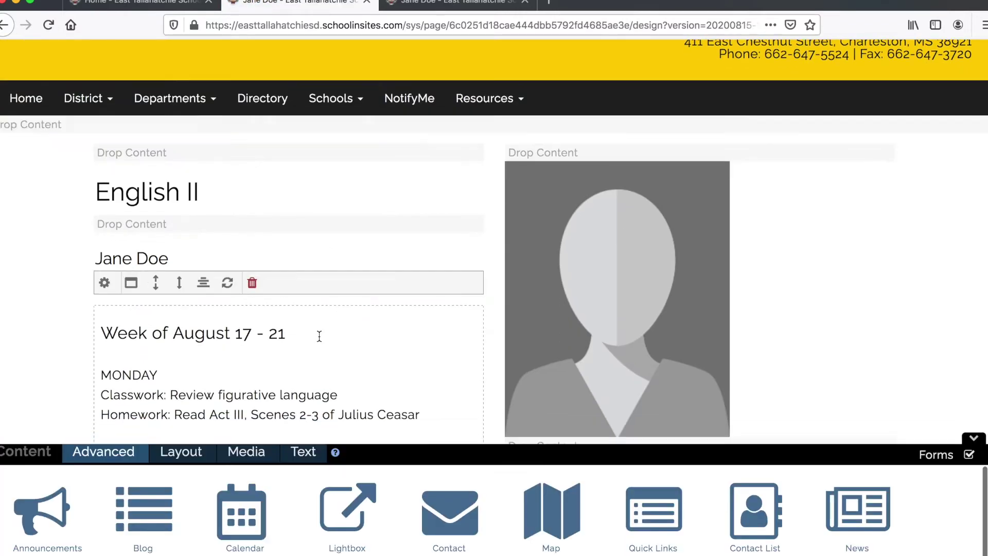
{"action": "scroll", "coordinate": [319, 336], "scroll_direction": "down", "scroll_amount": 3}
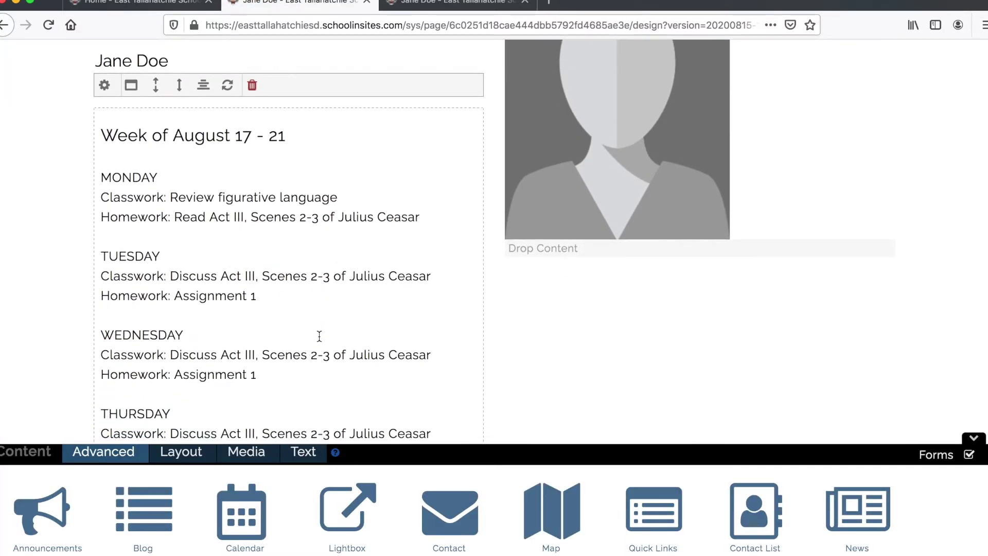
{"action": "double_click", "coordinate": [122, 176]}
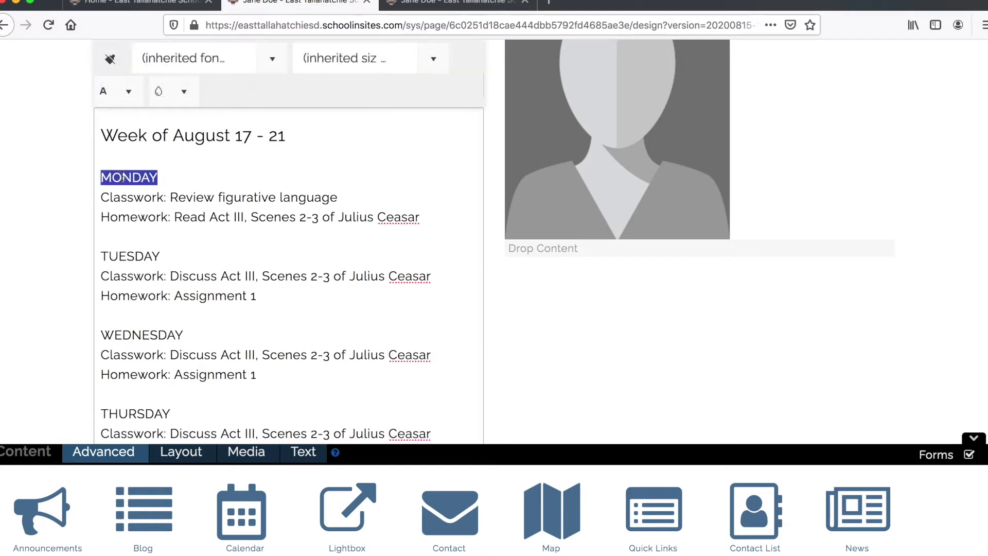
{"action": "scroll", "coordinate": [122, 177], "scroll_direction": "up", "scroll_amount": 3}
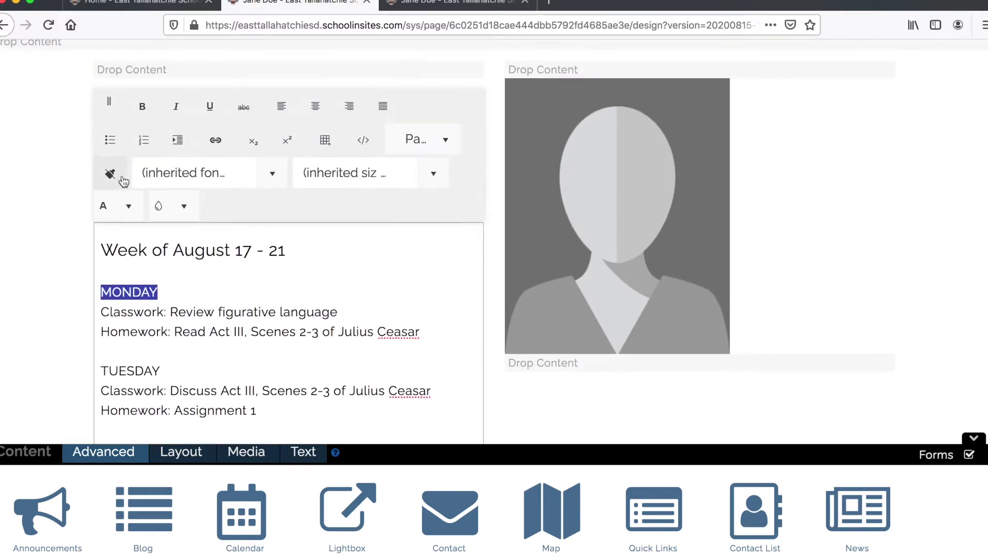
{"action": "left_click", "coordinate": [143, 107]}
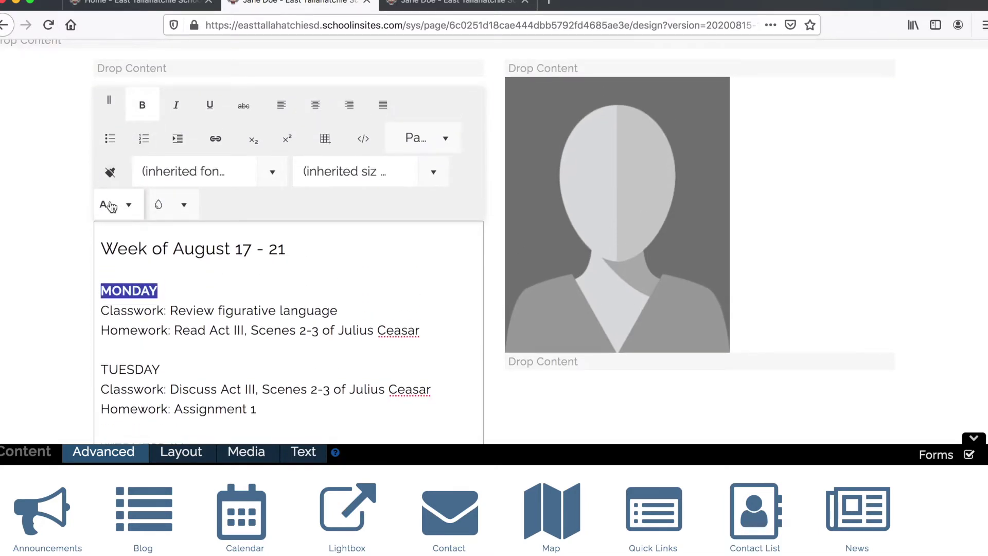
{"action": "left_click", "coordinate": [131, 205]}
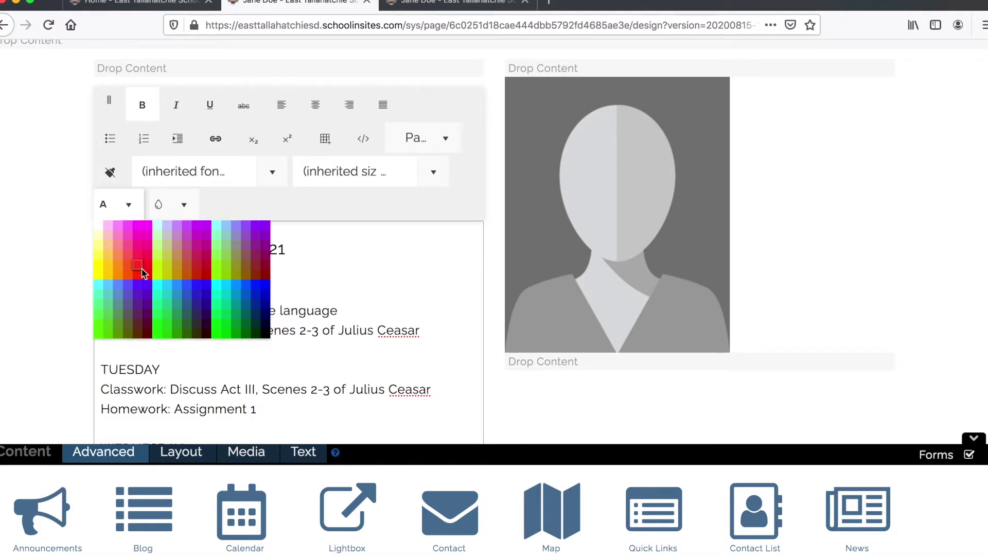
{"action": "left_click", "coordinate": [253, 287]}
{"action": "left_click", "coordinate": [178, 323]}
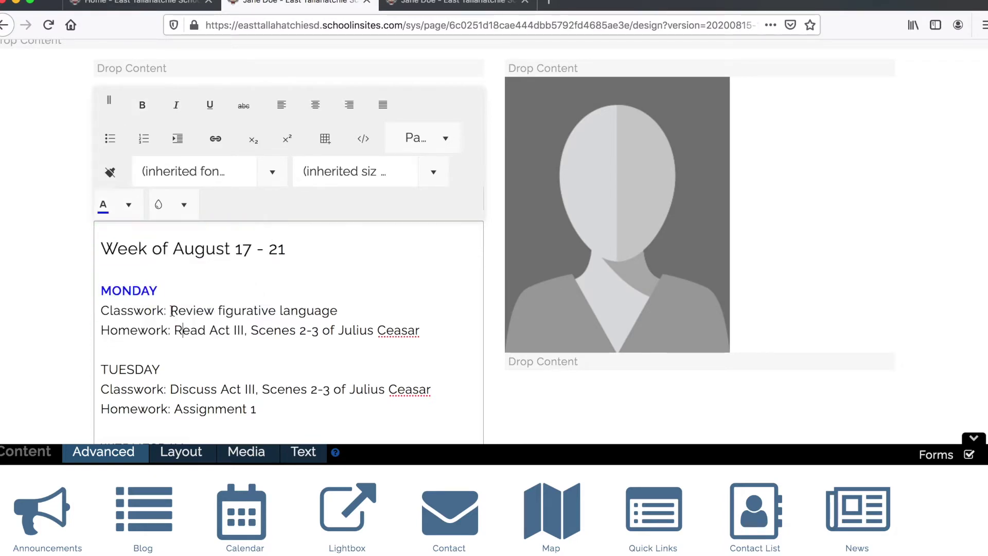
- Try pale yellow on MONDAY, then settle on dark blue
{"action": "double_click", "coordinate": [150, 288]}
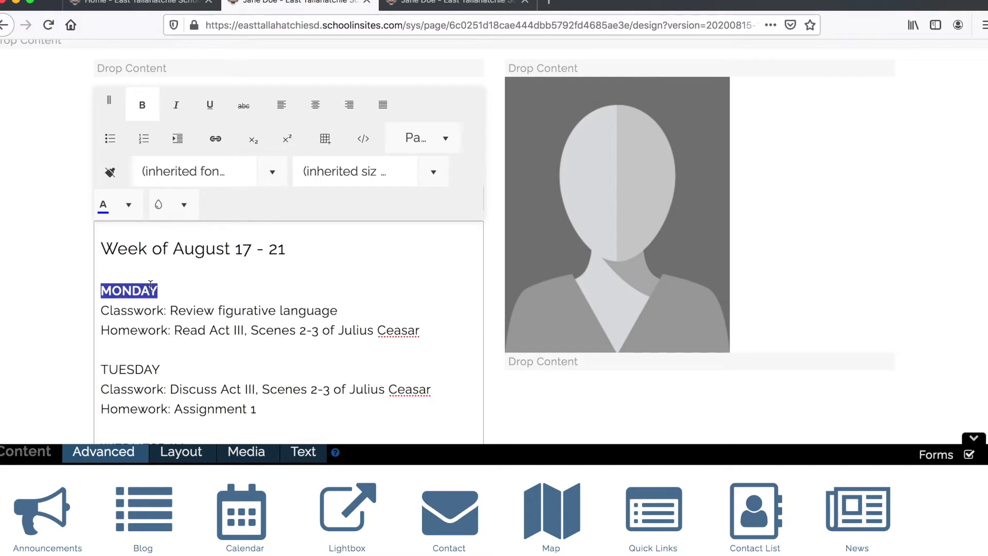
{"action": "left_click", "coordinate": [128, 205]}
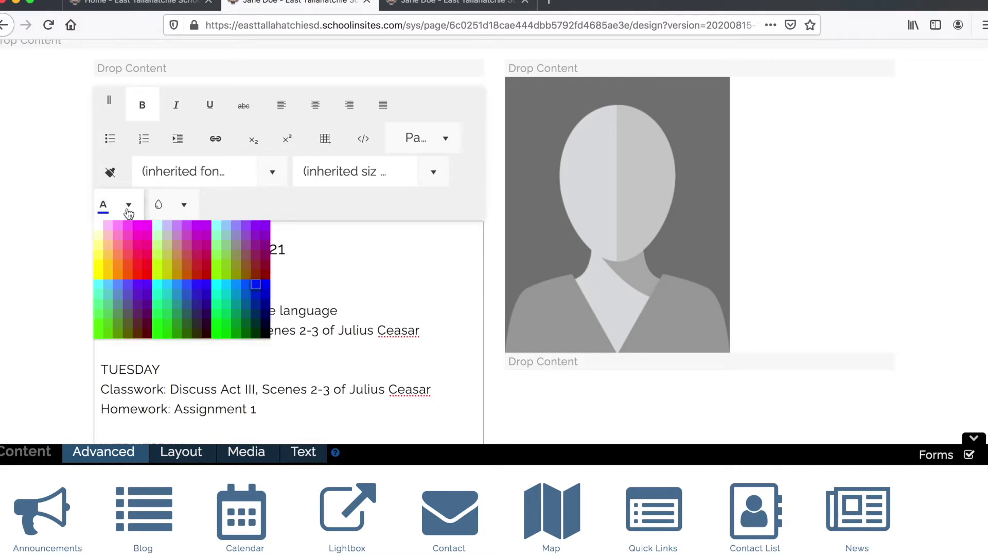
{"action": "left_click", "coordinate": [97, 236]}
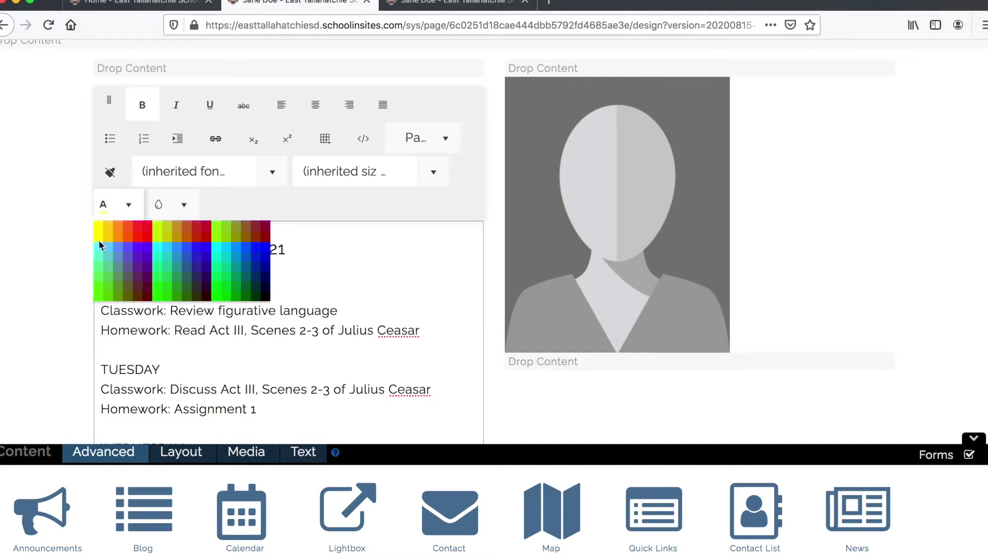
{"action": "left_click", "coordinate": [191, 299]}
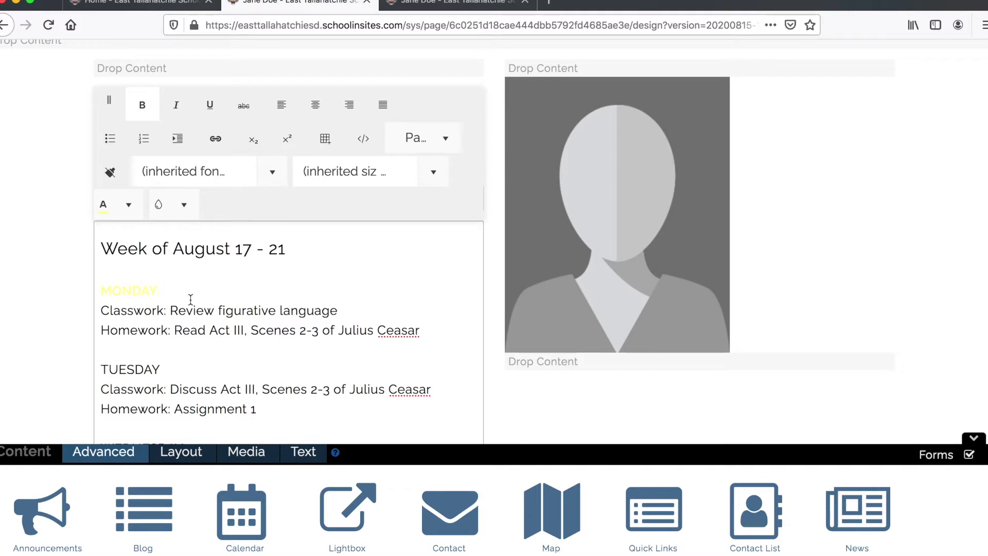
{"action": "double_click", "coordinate": [135, 289]}
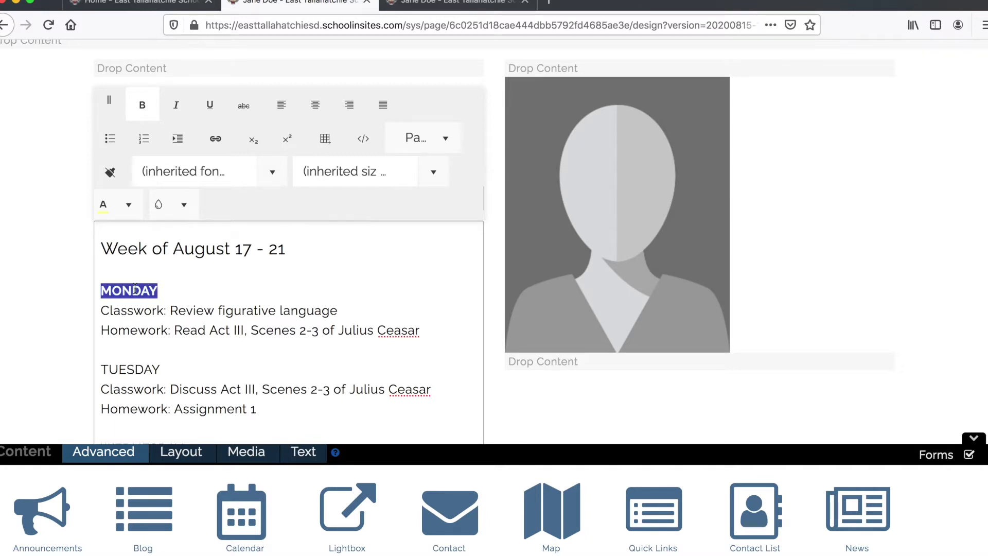
{"action": "left_click", "coordinate": [128, 211]}
{"action": "left_click", "coordinate": [253, 294]}
{"action": "scroll", "coordinate": [213, 294], "scroll_direction": "down", "scroll_amount": 3}
{"action": "left_click", "coordinate": [157, 192]}
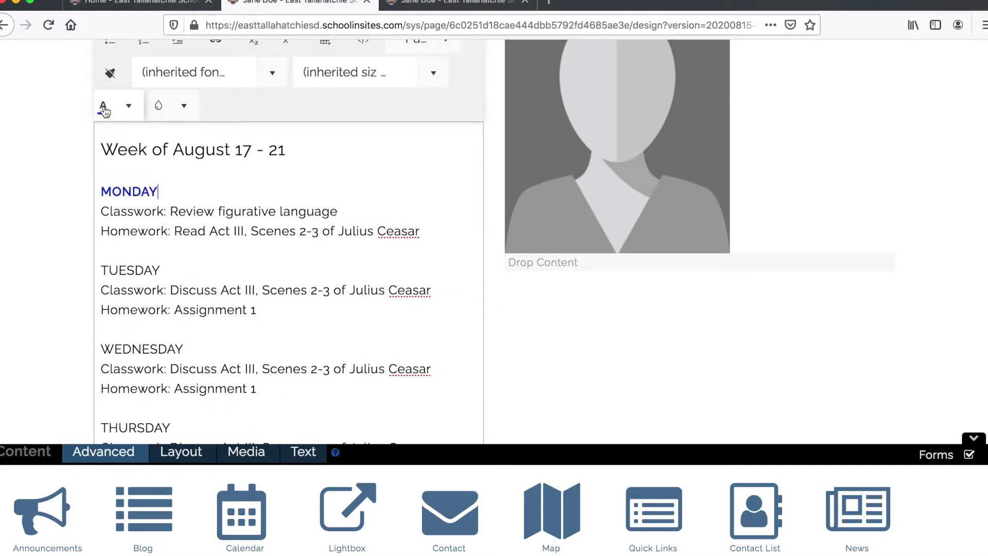
- Bold the TUESDAY and THURSDAY headings, selecting WEDNESDAY and dismissing an accidental pop-up
{"action": "double_click", "coordinate": [133, 270]}
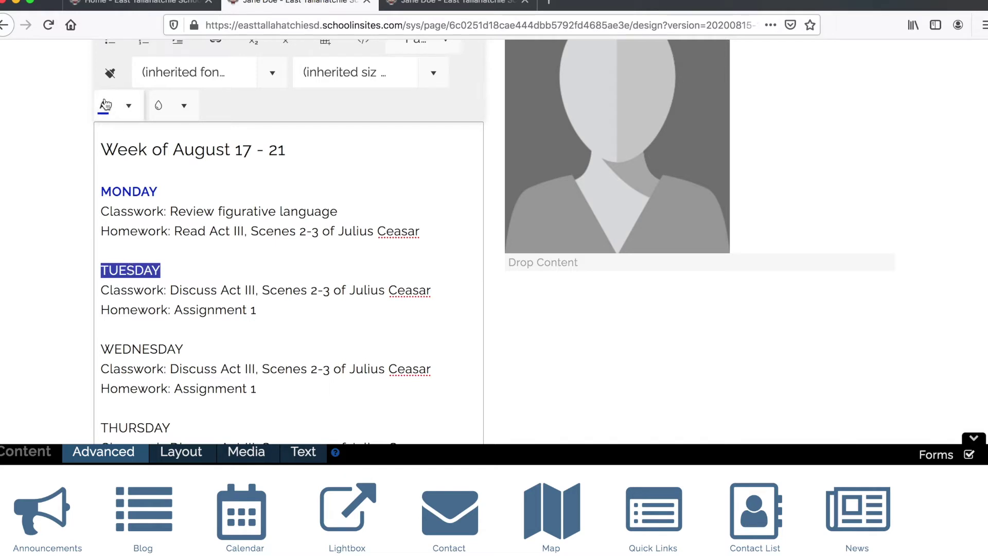
{"action": "scroll", "coordinate": [139, 122], "scroll_direction": "up", "scroll_amount": 3}
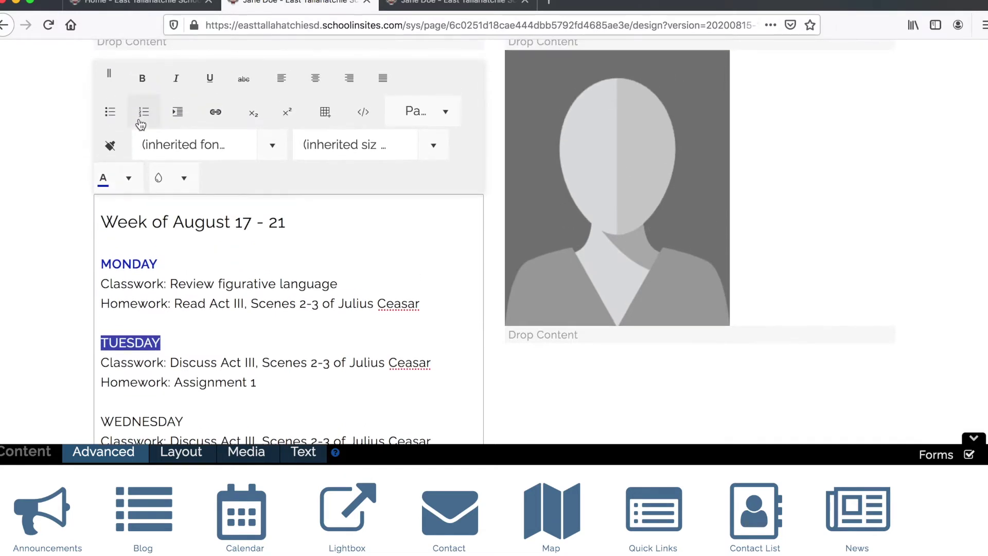
{"action": "left_click", "coordinate": [141, 86]}
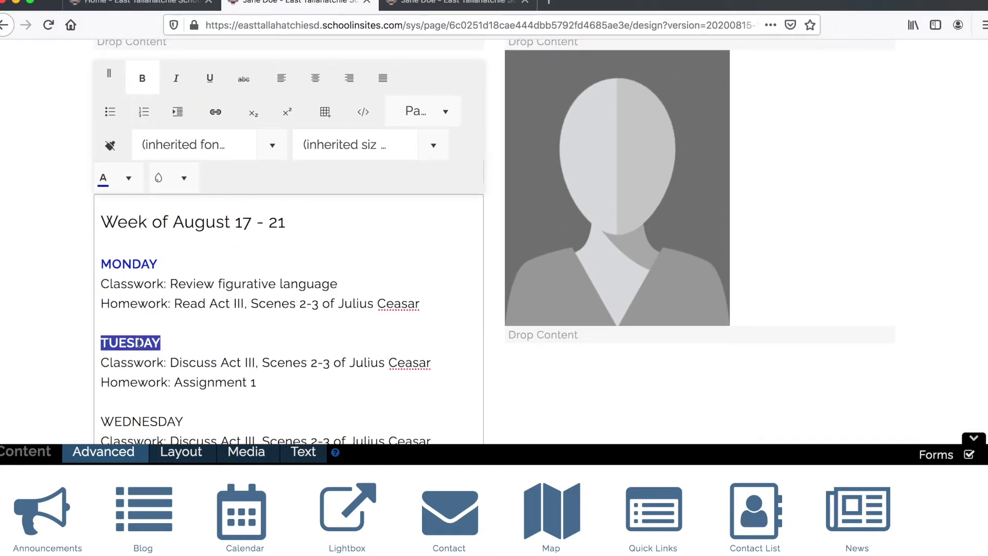
{"action": "scroll", "coordinate": [138, 344], "scroll_direction": "down", "scroll_amount": 3}
{"action": "double_click", "coordinate": [126, 341]}
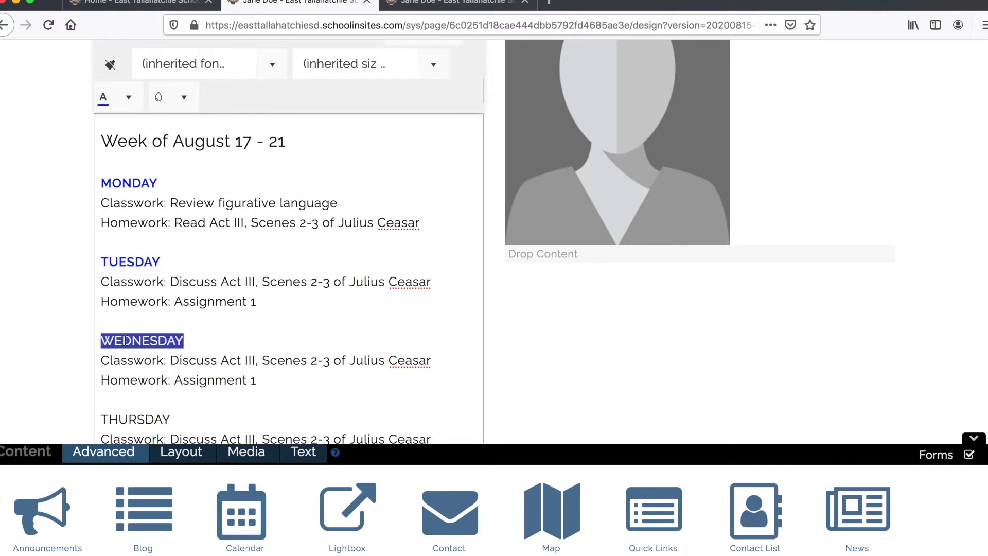
{"action": "scroll", "coordinate": [122, 107], "scroll_direction": "up", "scroll_amount": 3}
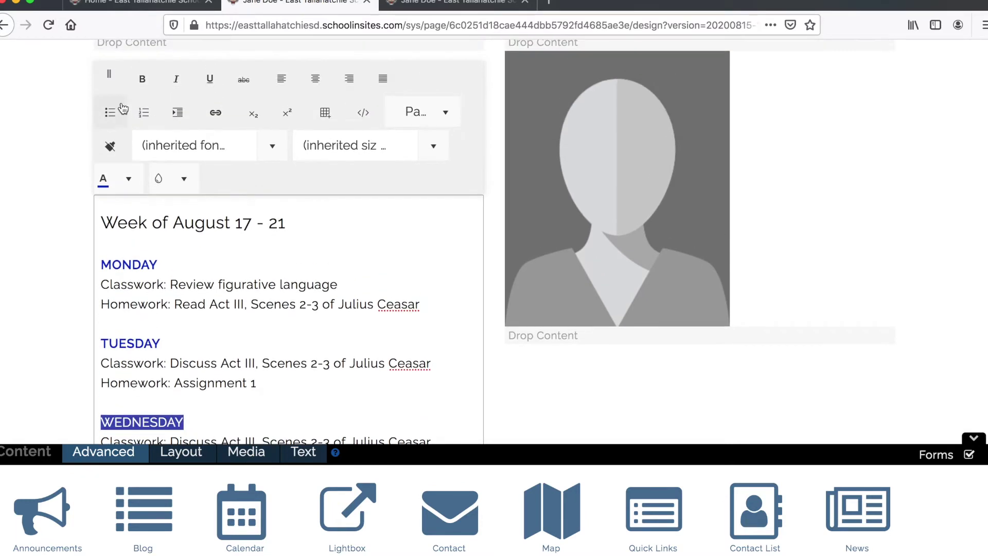
{"action": "right_click", "coordinate": [152, 233]}
{"action": "left_click", "coordinate": [132, 247]}
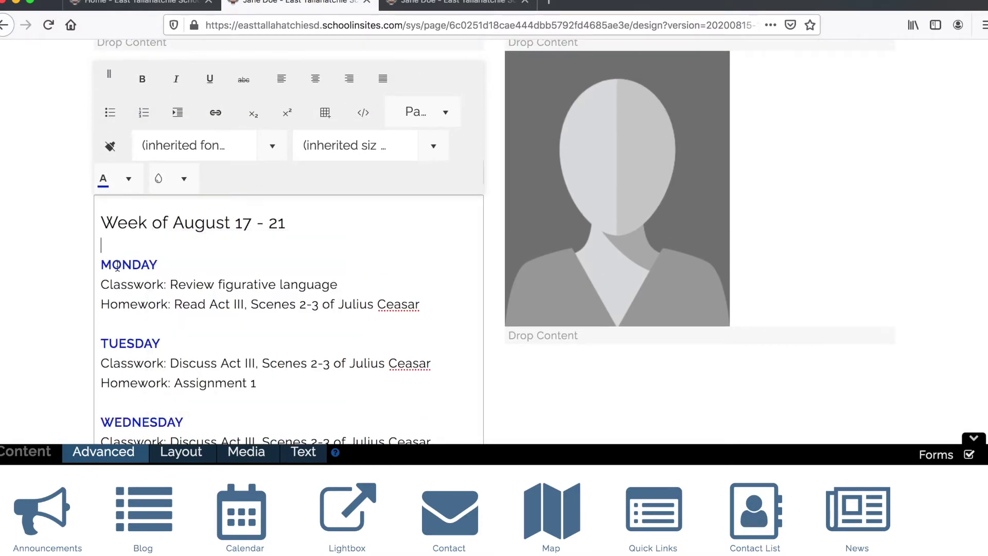
{"action": "scroll", "coordinate": [118, 267], "scroll_direction": "down", "scroll_amount": 5}
{"action": "double_click", "coordinate": [125, 363]}
{"action": "scroll", "coordinate": [134, 258], "scroll_direction": "up", "scroll_amount": 3}
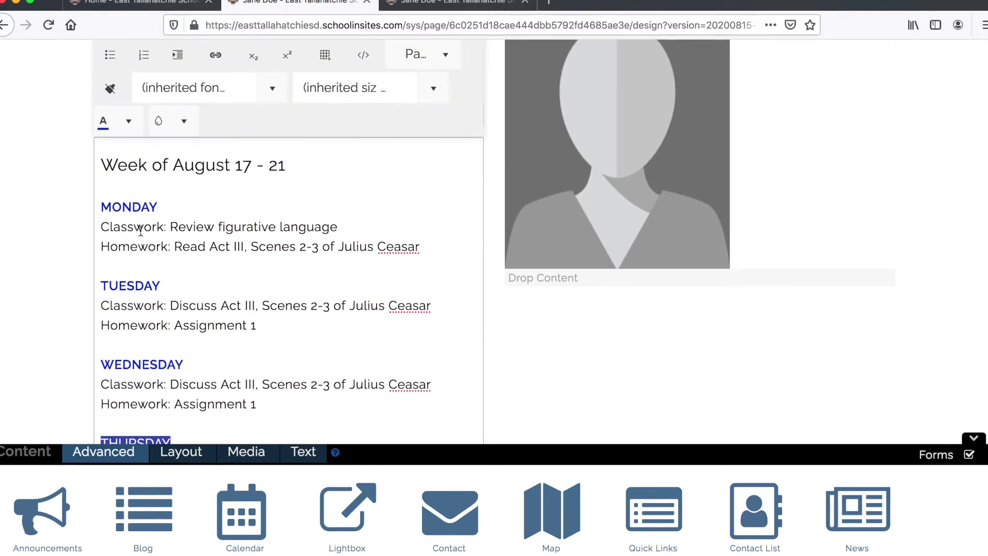
{"action": "scroll", "coordinate": [110, 136], "scroll_direction": "up", "scroll_amount": 2}
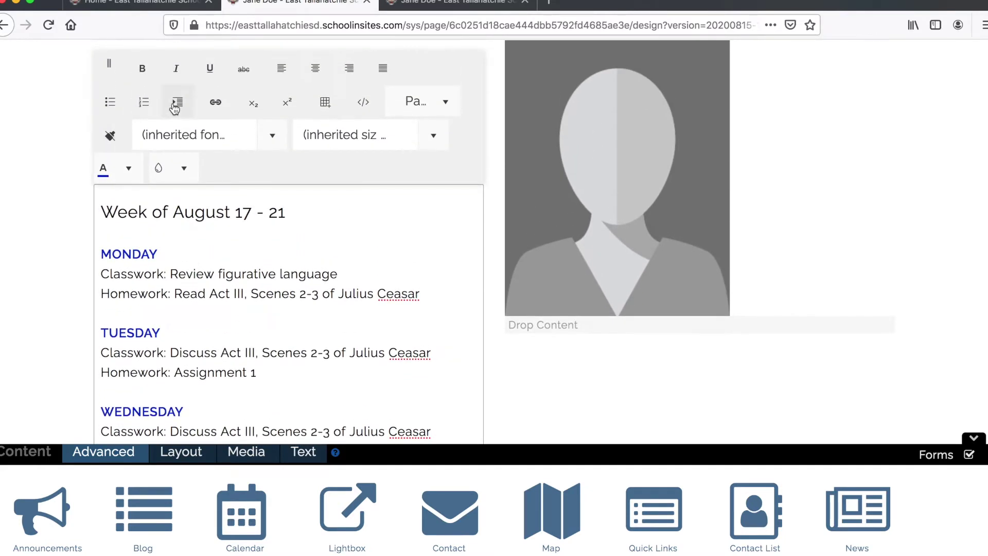
{"action": "left_click", "coordinate": [142, 71]}
{"action": "scroll", "coordinate": [119, 253], "scroll_direction": "down", "scroll_amount": 5}
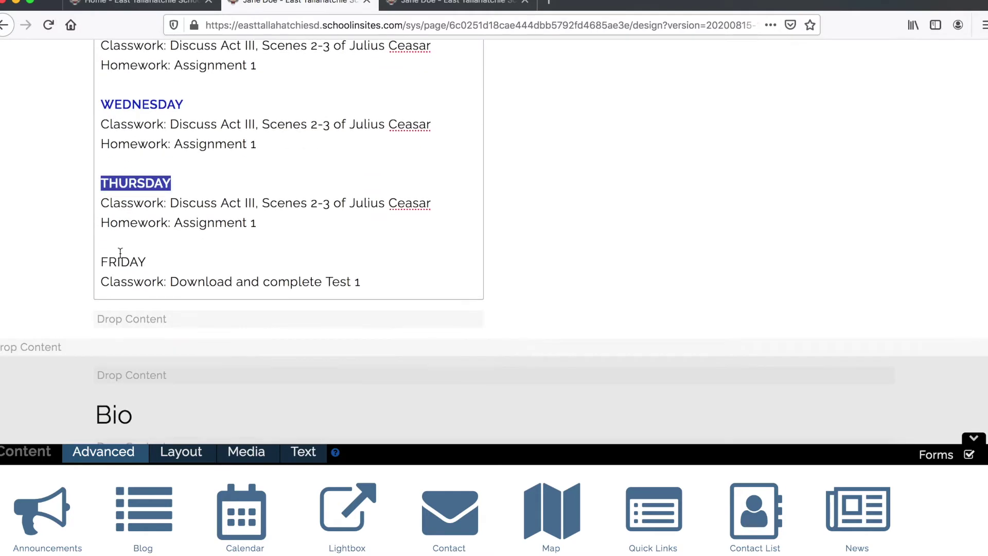
- Start editing the FRIDAY heading and scroll through the schedule
{"action": "left_click", "coordinate": [115, 262]}
{"action": "scroll", "coordinate": [113, 263], "scroll_direction": "up", "scroll_amount": 5}
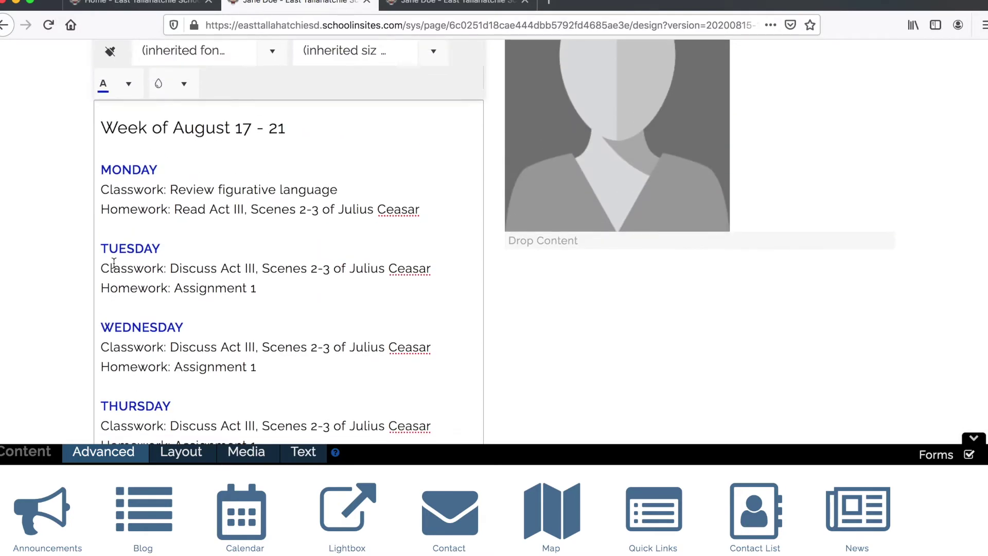
{"action": "scroll", "coordinate": [105, 92], "scroll_direction": "up", "scroll_amount": 3}
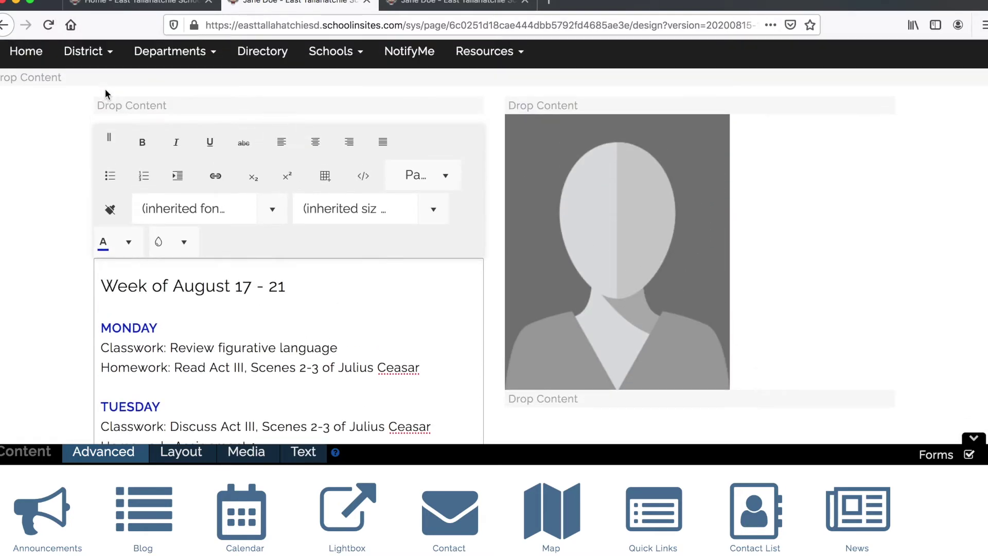
{"action": "scroll", "coordinate": [90, 265], "scroll_direction": "down", "scroll_amount": 2}
{"action": "scroll", "coordinate": [86, 278], "scroll_direction": "down", "scroll_amount": 4}
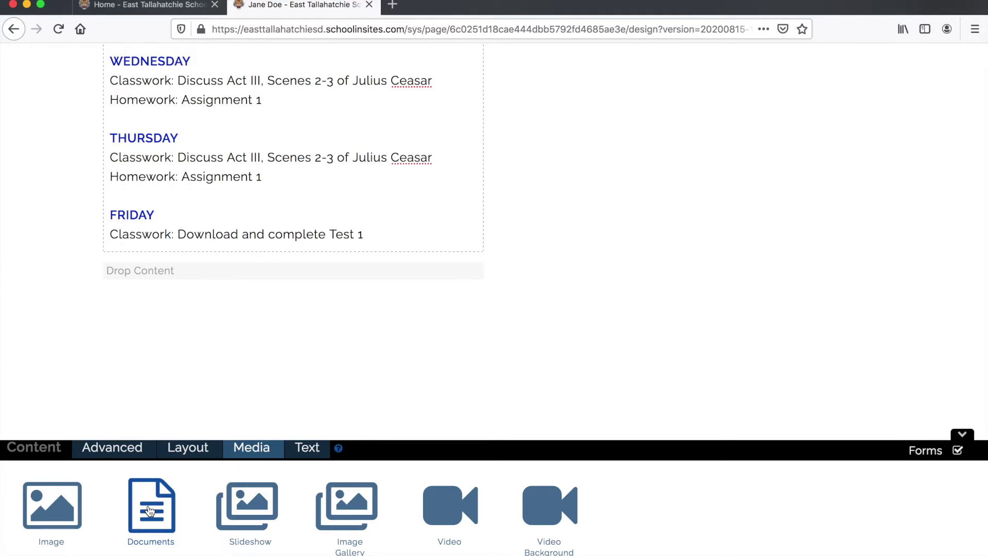
- Place a Documents list below the schedule, retitle it 'Assignments & Tests', and save
{"action": "left_click_drag", "start_coordinate": [149, 509], "coordinate": [138, 269]}
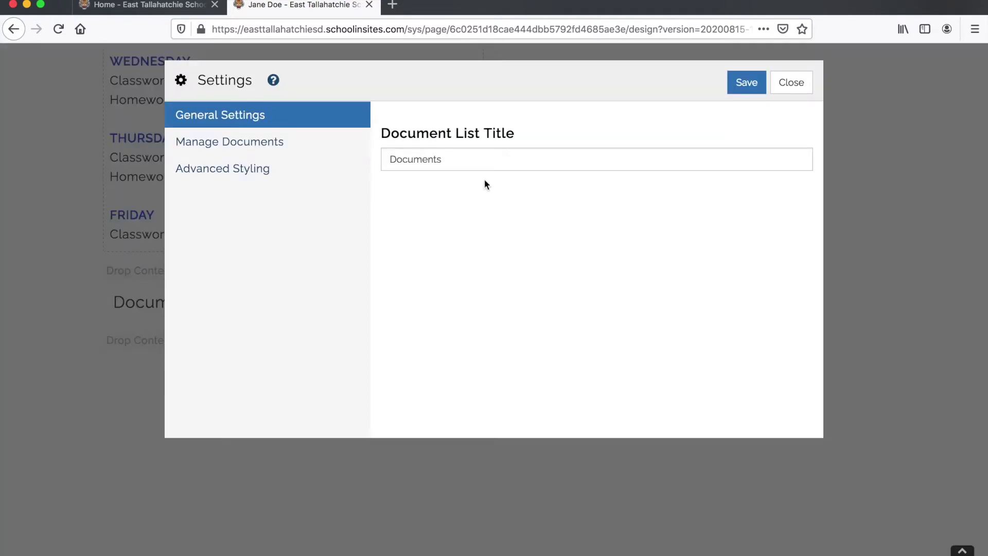
{"action": "double_click", "coordinate": [457, 159]}
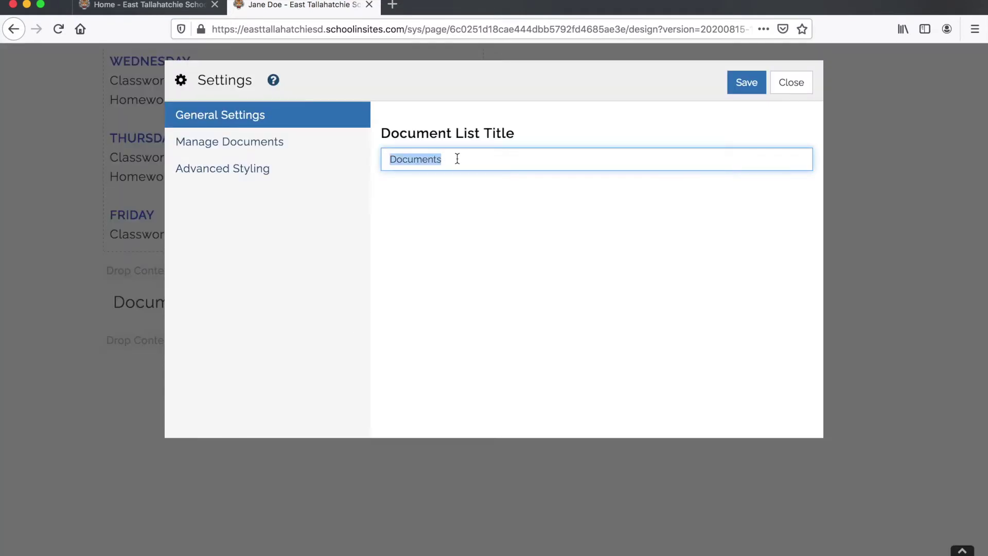
{"action": "type", "text": "Assignments"}
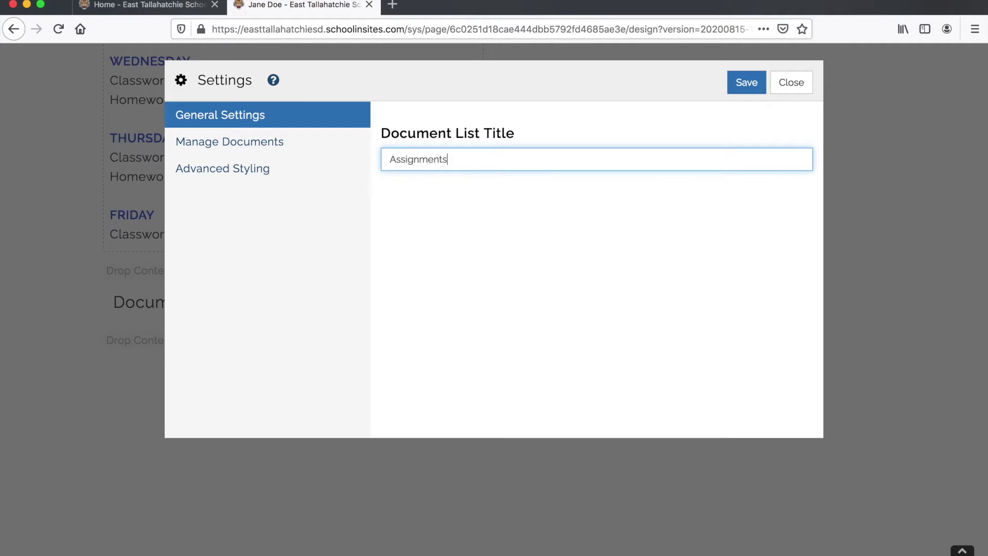
{"action": "type", "text": " & Tests"}
{"action": "left_click", "coordinate": [747, 83]}
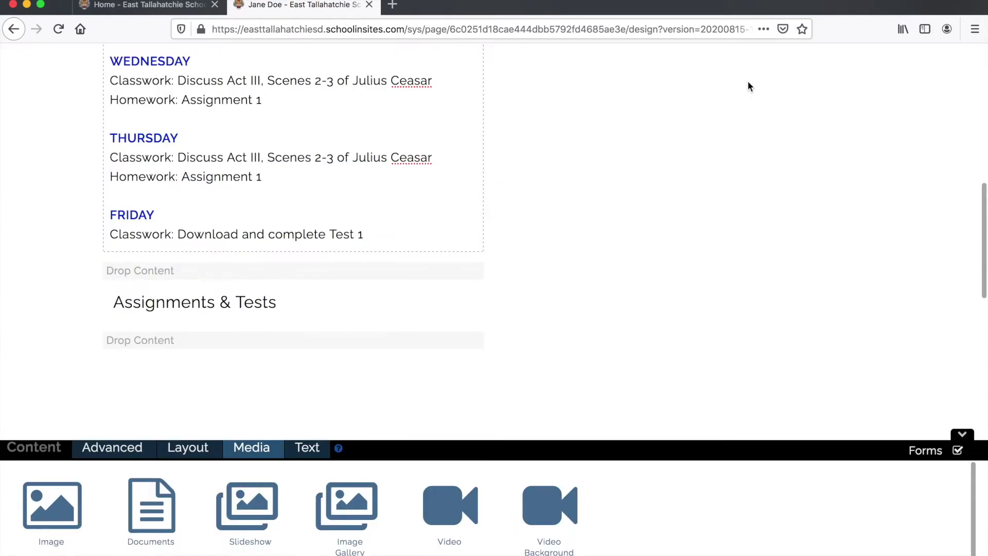
{"action": "mouse_move", "coordinate": [173, 303]}
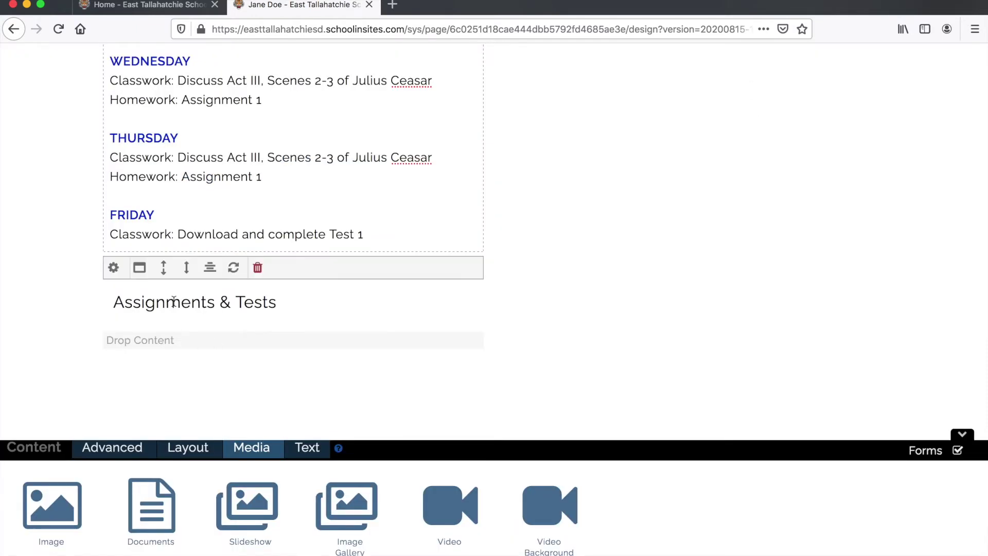
- Upload shakespeare-assignment2.pdf into the document library from the list's settings
{"action": "left_click", "coordinate": [113, 268]}
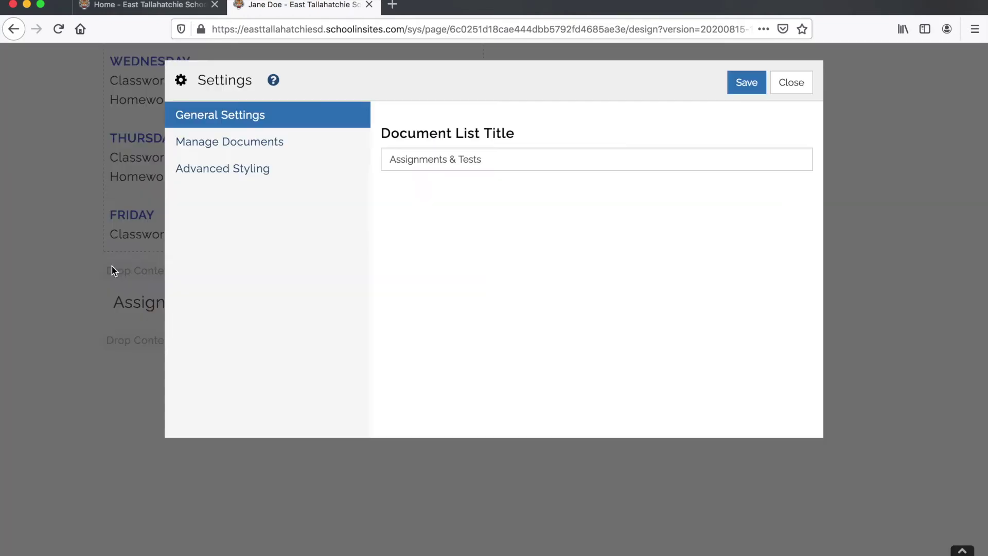
{"action": "left_click", "coordinate": [222, 142]}
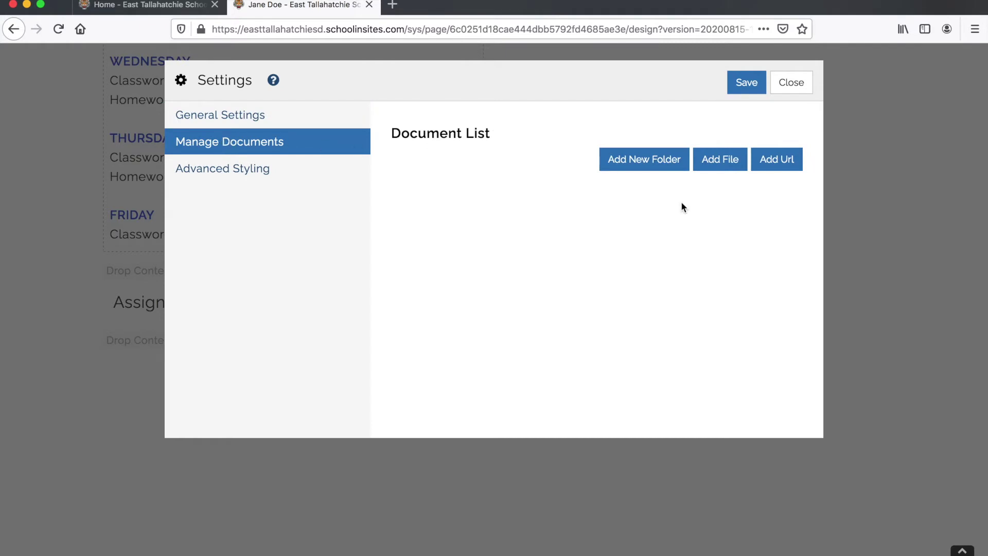
{"action": "left_click", "coordinate": [728, 164]}
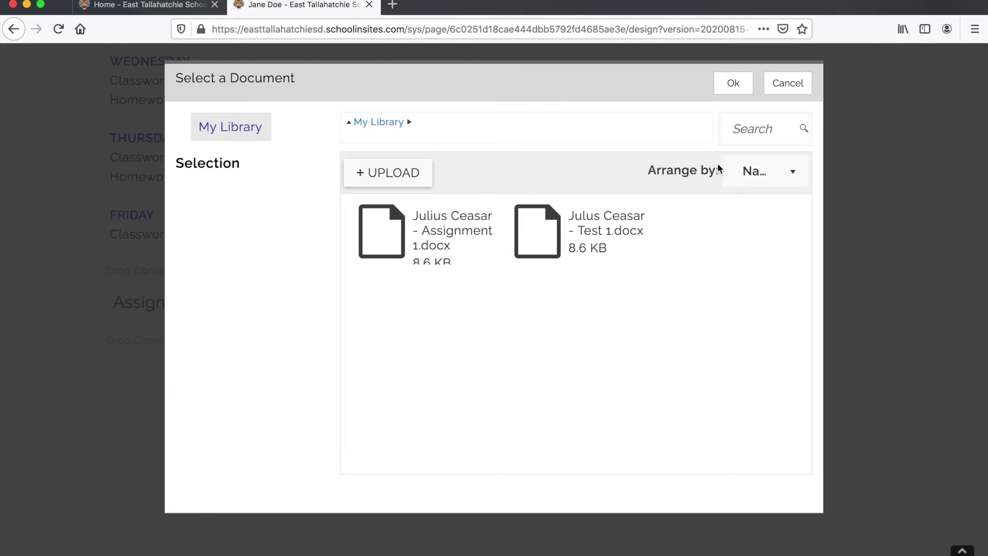
{"action": "left_click", "coordinate": [356, 171]}
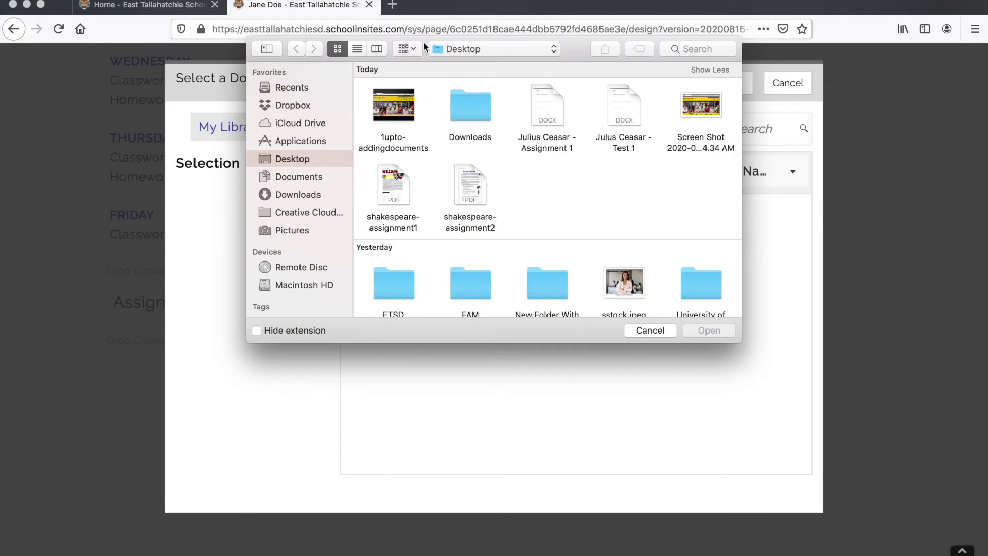
{"action": "left_click_drag", "start_coordinate": [575, 50], "coordinate": [574, 213]}
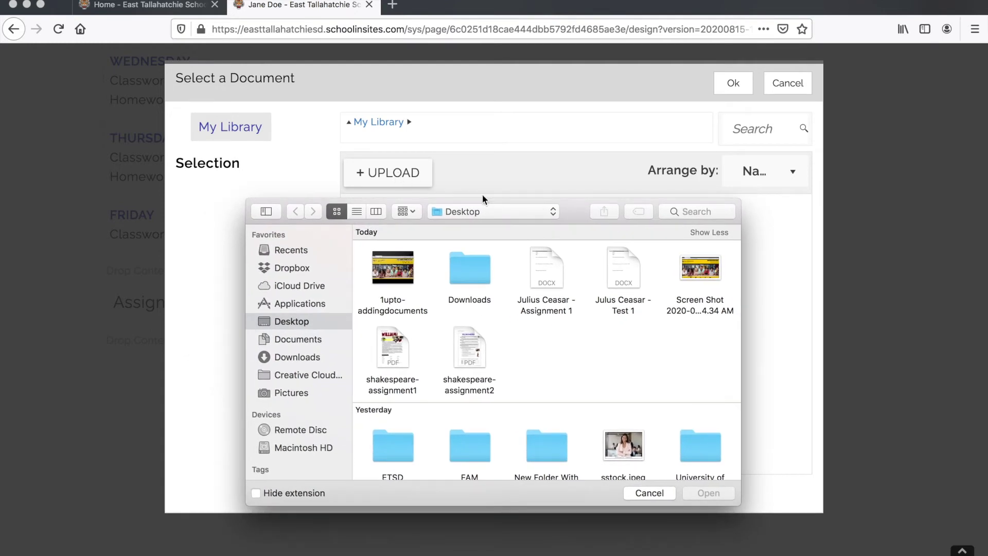
{"action": "left_click", "coordinate": [551, 267]}
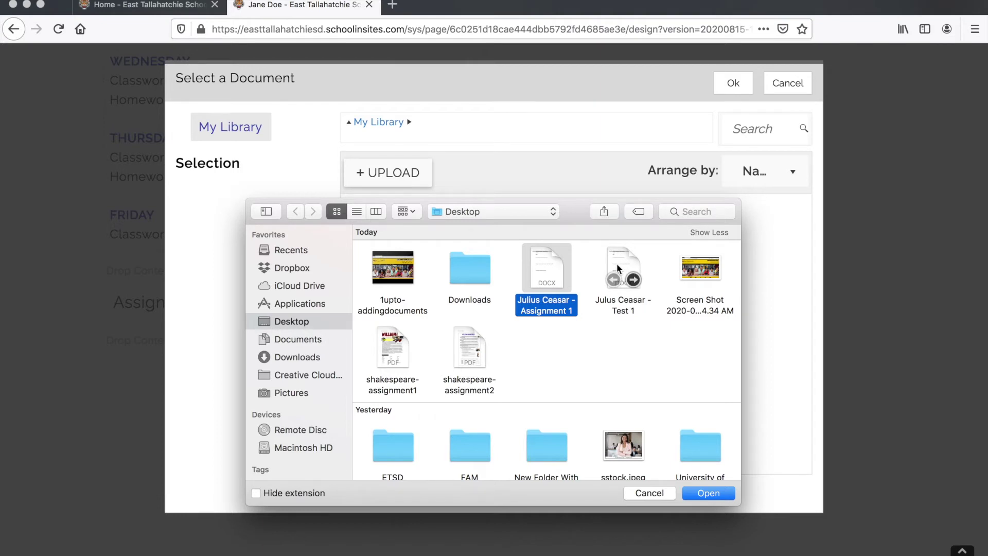
{"action": "left_click", "coordinate": [606, 318]}
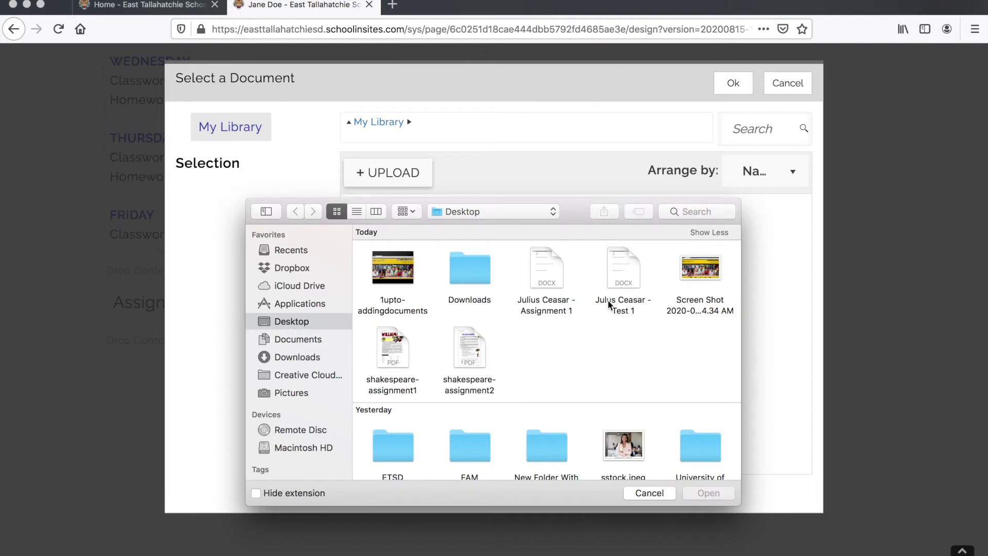
{"action": "left_click", "coordinate": [477, 349]}
{"action": "left_click", "coordinate": [703, 492]}
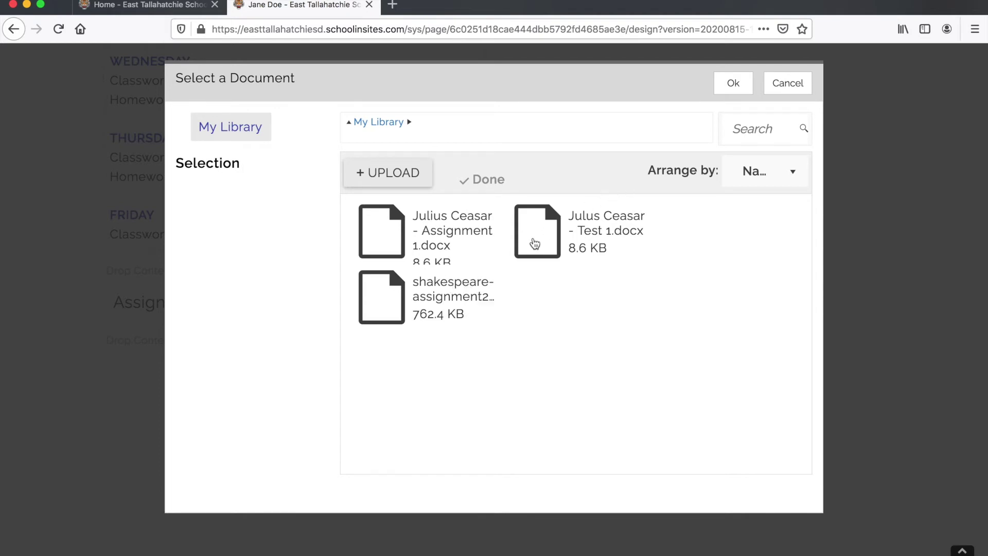
- Add shakespeare-assignment2 and both Julius Ceasar files to the list and save
{"action": "left_click", "coordinate": [435, 287]}
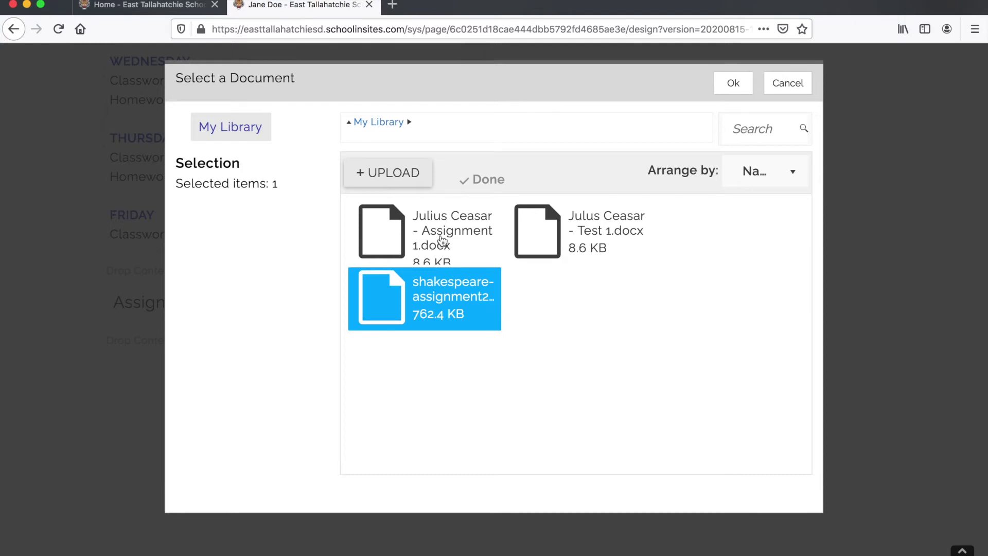
{"action": "left_click", "coordinate": [442, 243], "text": "shift"}
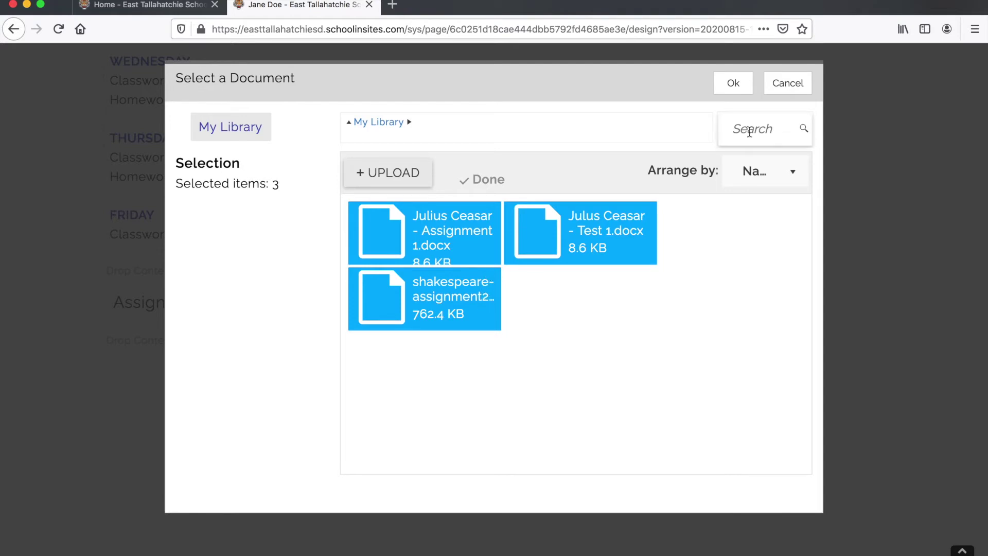
{"action": "left_click", "coordinate": [732, 82]}
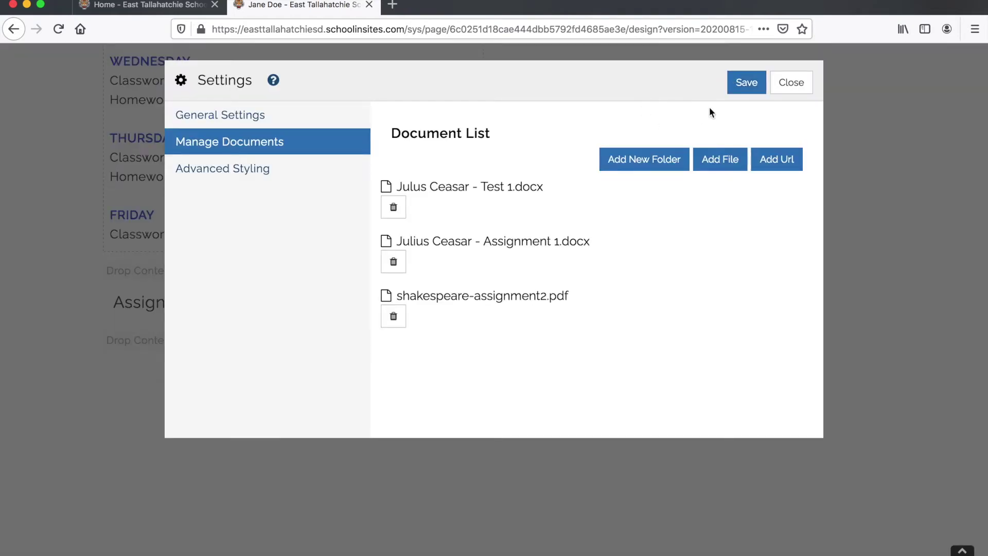
{"action": "left_click", "coordinate": [747, 82]}
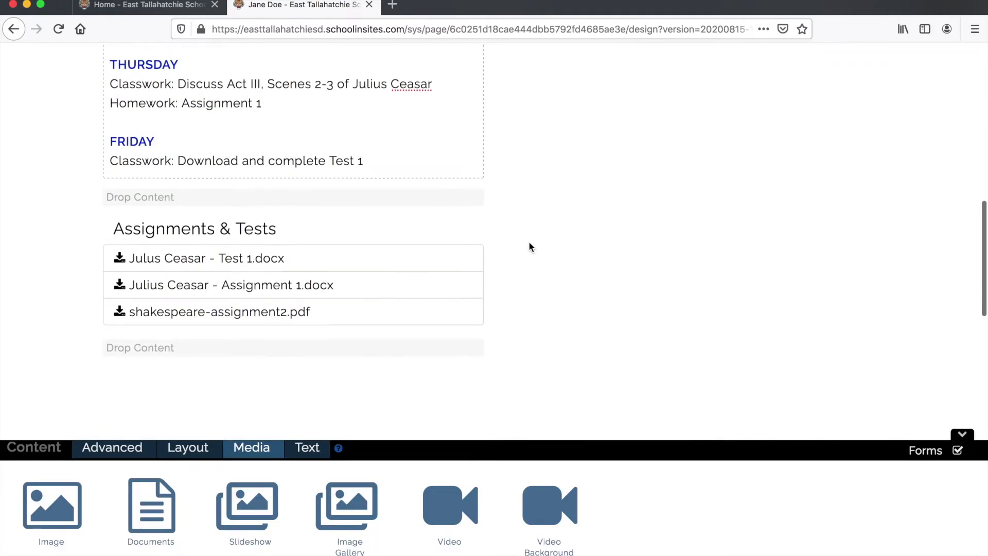
- Delete shakespeare-assignment2.pdf from the Assignments & Tests list and save
{"action": "scroll", "coordinate": [380, 211], "scroll_direction": "down", "scroll_amount": 3}
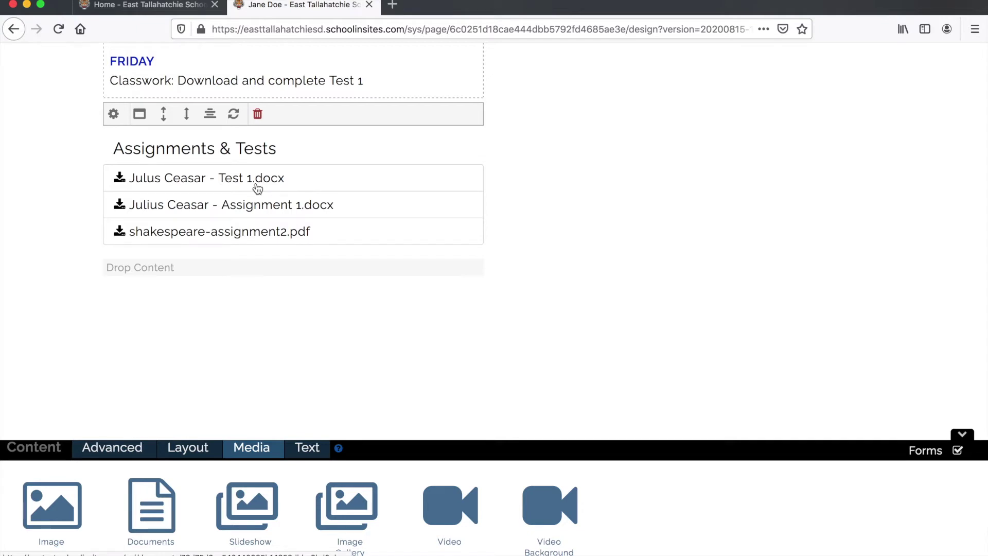
{"action": "left_click", "coordinate": [113, 113]}
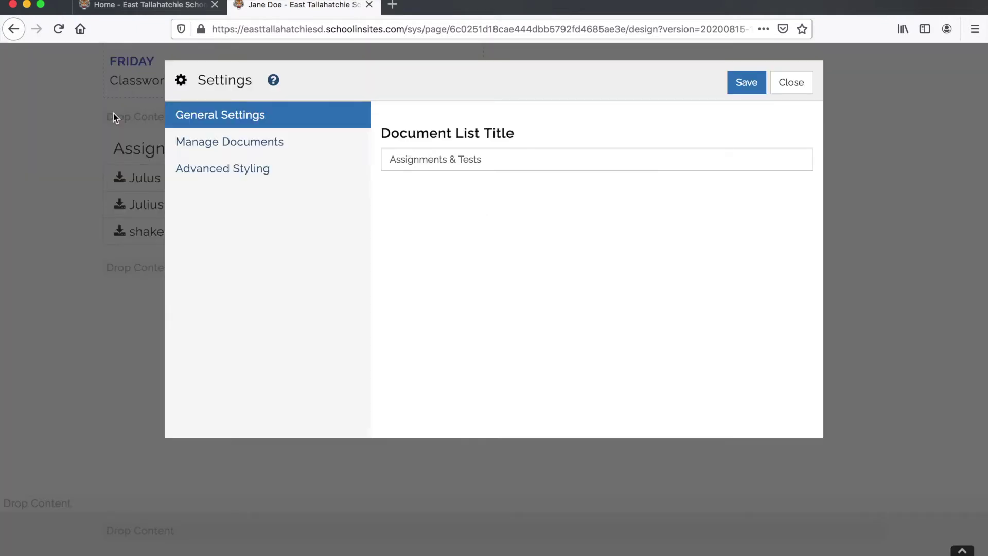
{"action": "left_click", "coordinate": [205, 149]}
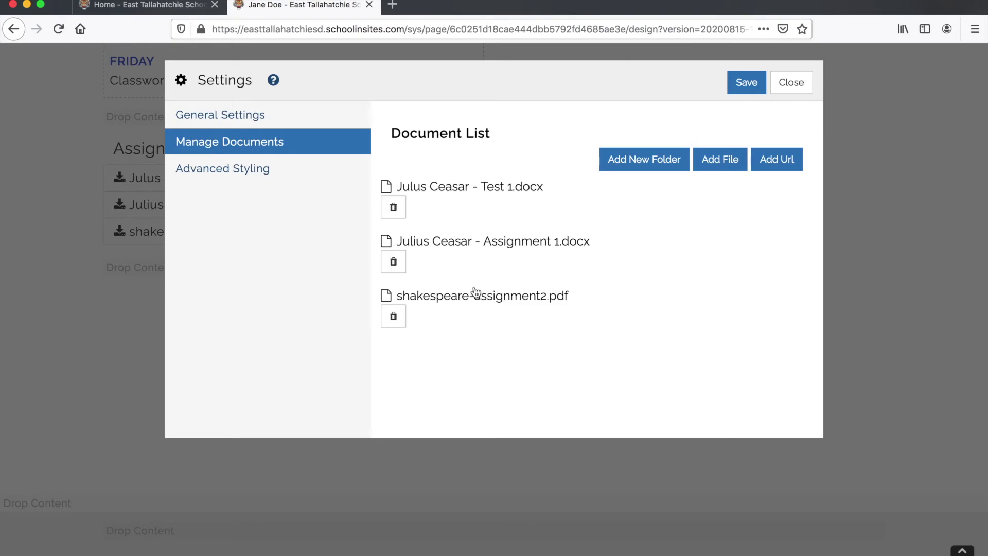
{"action": "left_click", "coordinate": [458, 295]}
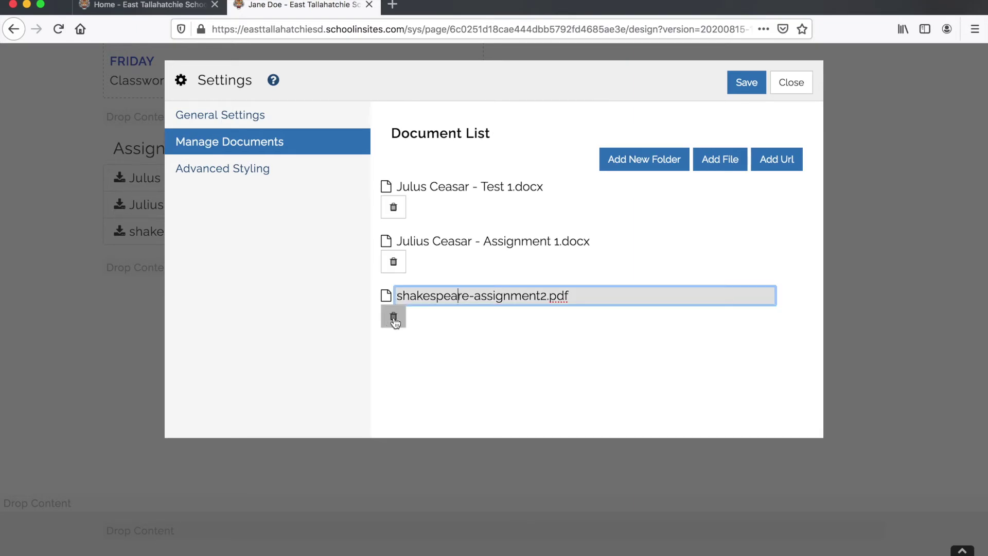
{"action": "left_click", "coordinate": [394, 318]}
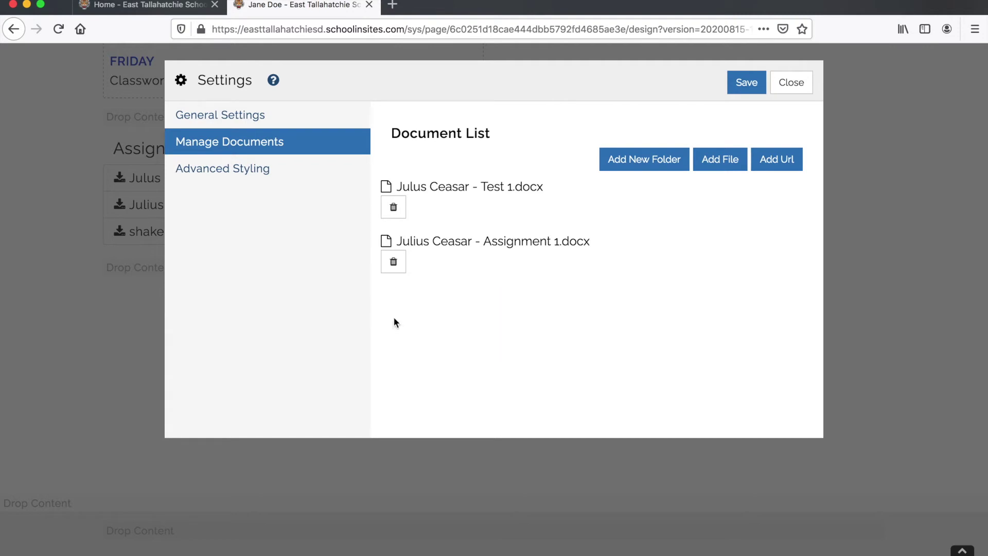
{"action": "left_click", "coordinate": [745, 83]}
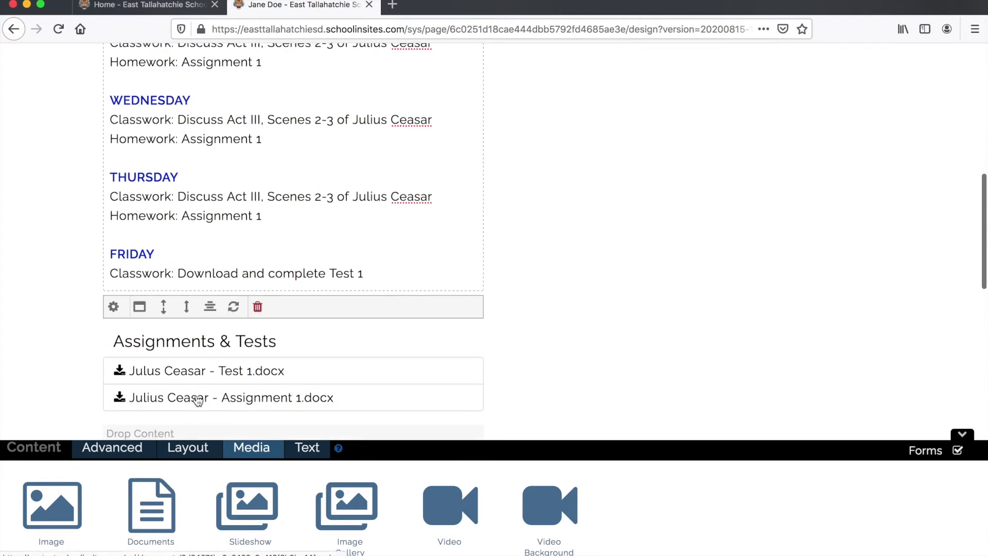
- Check the page in the designer, then open a preview in a new tab
{"action": "scroll", "coordinate": [196, 394], "scroll_direction": "down", "scroll_amount": 1}
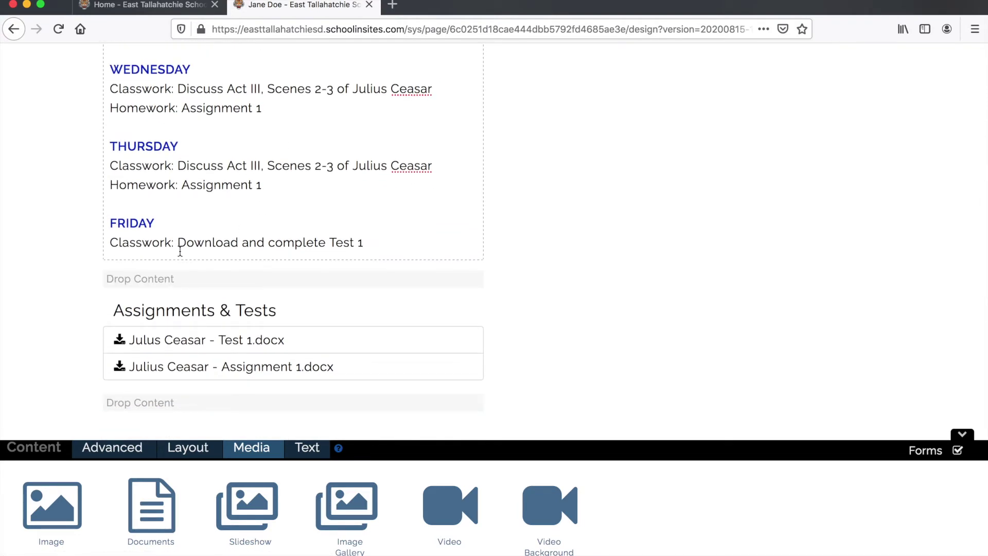
{"action": "scroll", "coordinate": [245, 281], "scroll_direction": "down", "scroll_amount": 2}
{"action": "scroll", "coordinate": [212, 236], "scroll_direction": "up", "scroll_amount": 6}
{"action": "scroll", "coordinate": [212, 236], "scroll_direction": "up", "scroll_amount": 5}
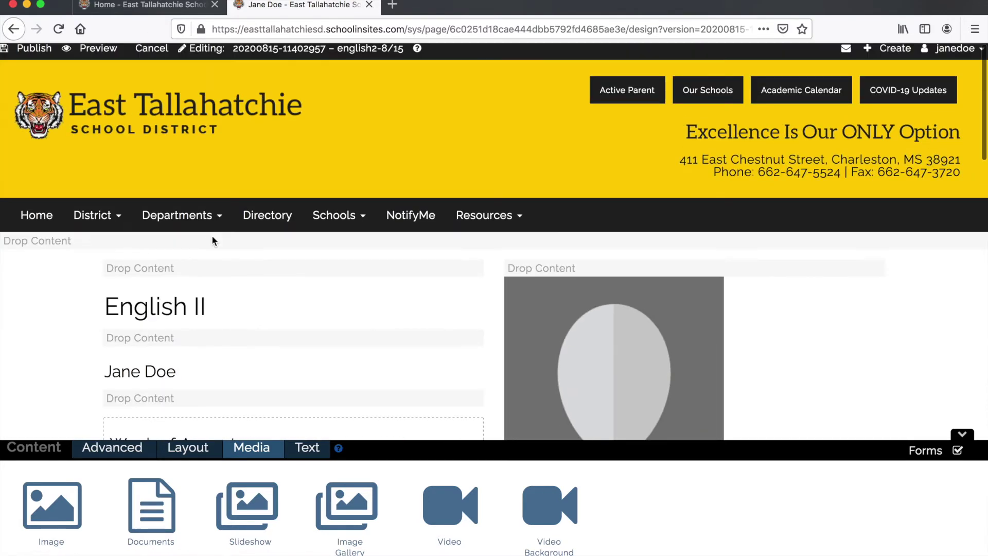
{"action": "left_click", "coordinate": [99, 51]}
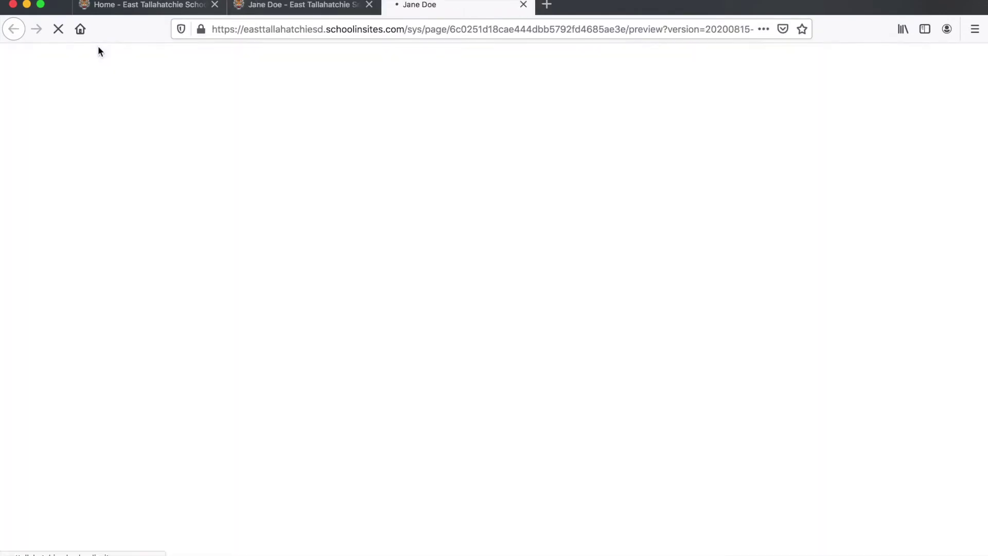
{"action": "mouse_move", "coordinate": [215, 246]}
- Scroll the preview and test the Test 1.docx download link, cancelling the download
{"action": "scroll", "coordinate": [215, 246], "scroll_direction": "down", "scroll_amount": 4}
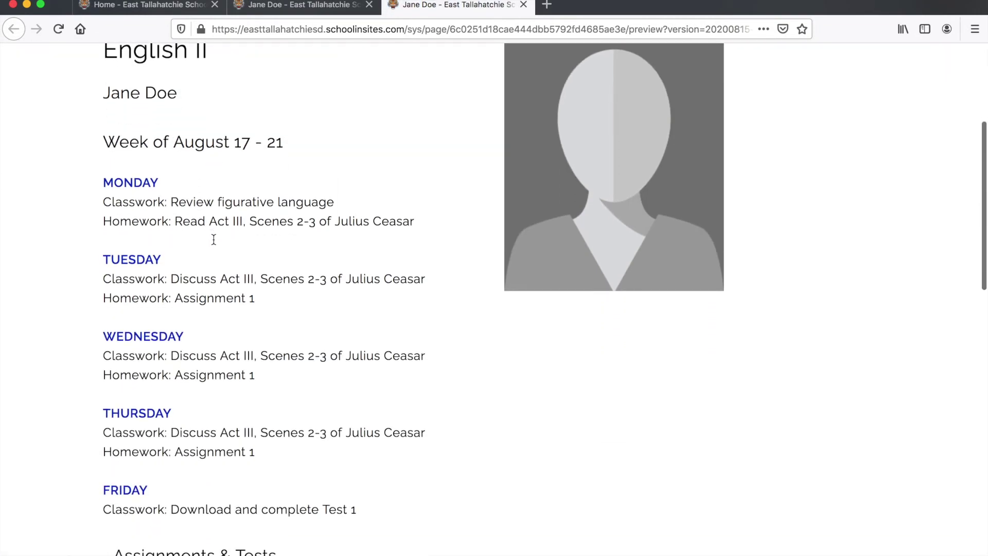
{"action": "scroll", "coordinate": [137, 304], "scroll_direction": "down", "scroll_amount": 2}
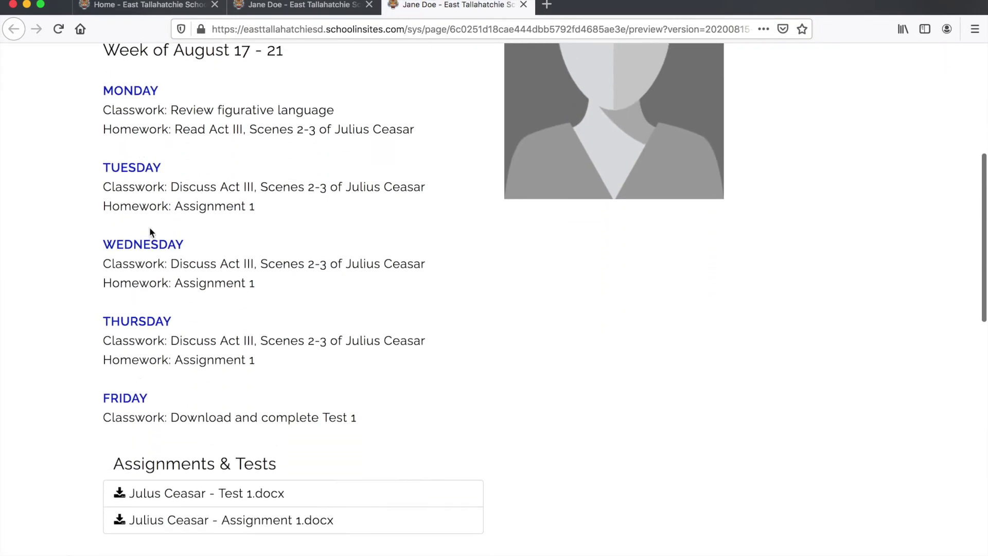
{"action": "scroll", "coordinate": [141, 304], "scroll_direction": "down", "scroll_amount": 3}
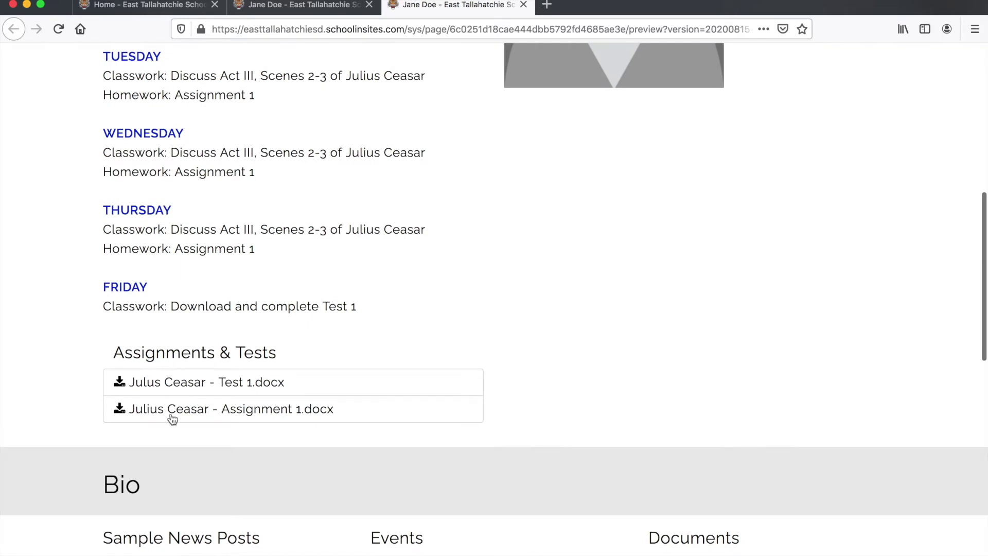
{"action": "scroll", "coordinate": [195, 392], "scroll_direction": "up", "scroll_amount": 1}
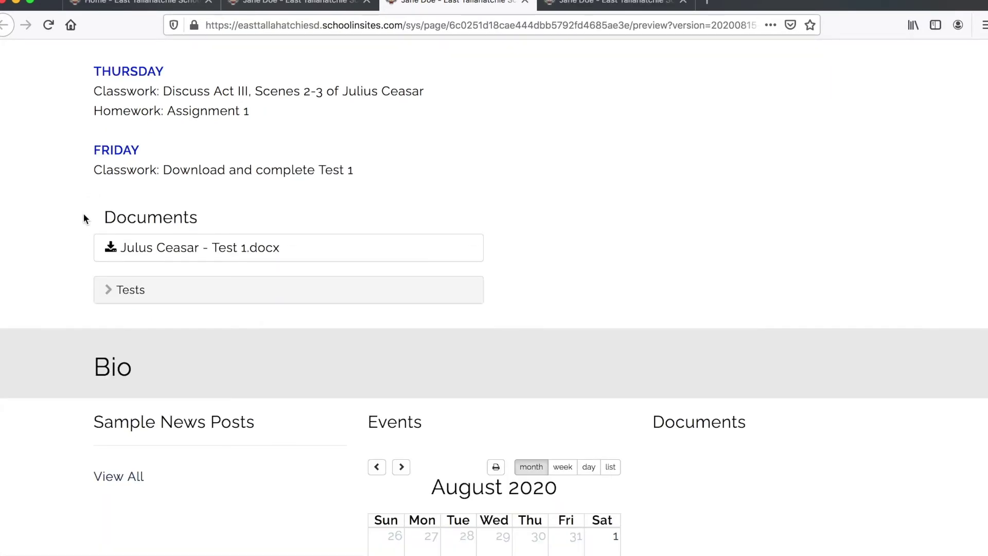
{"action": "left_click", "coordinate": [142, 249]}
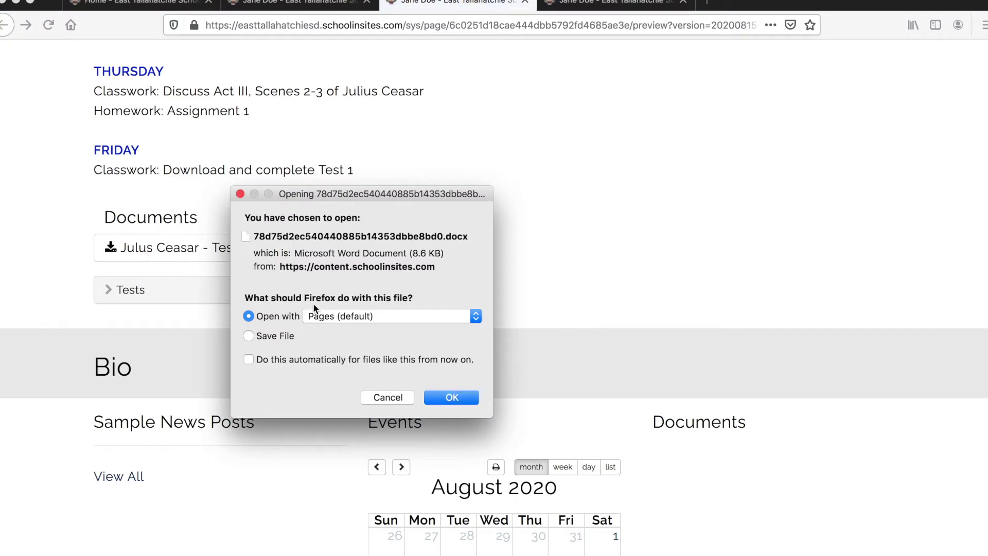
{"action": "left_click", "coordinate": [389, 397]}
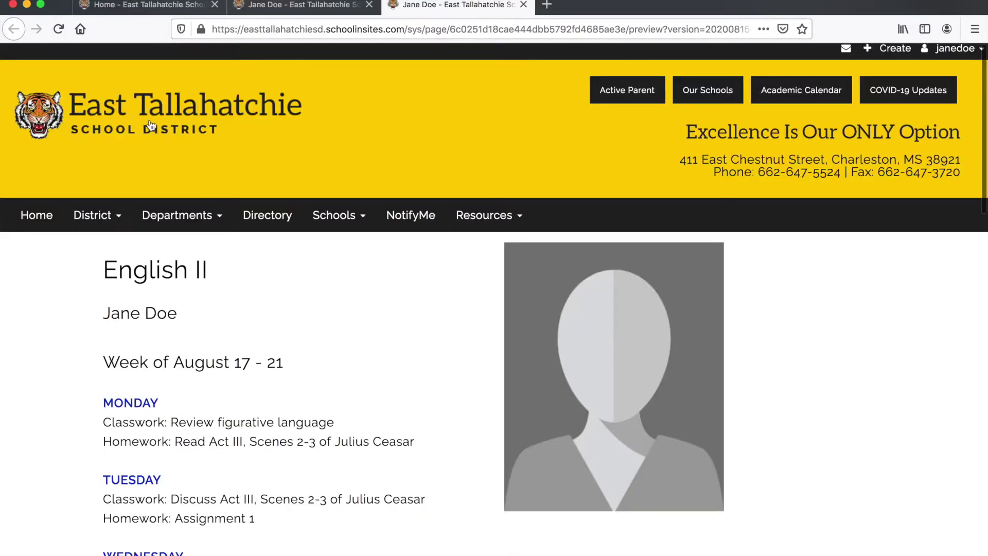
- Back in the editing tab, publish the English II page and check it
{"action": "left_click", "coordinate": [283, 7]}
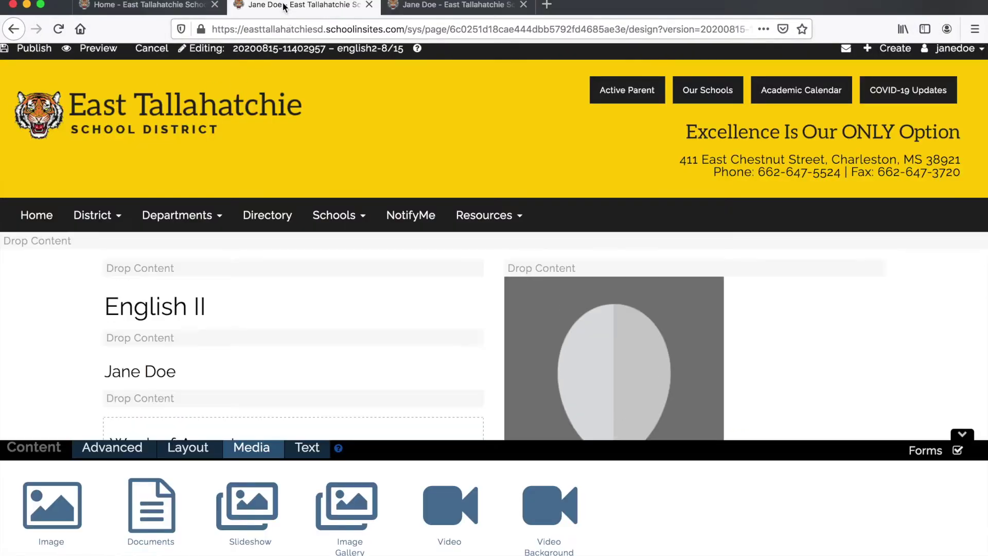
{"action": "left_click", "coordinate": [41, 50]}
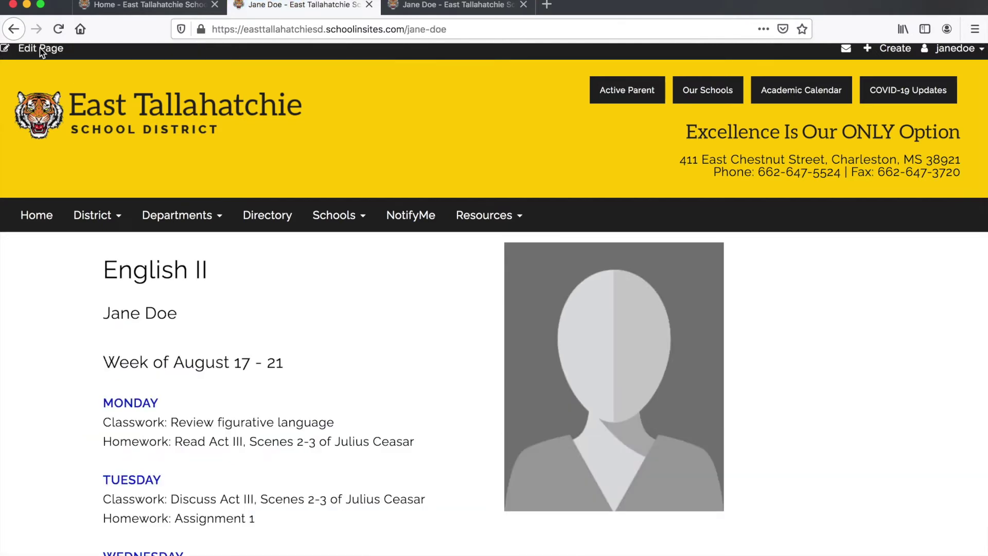
{"action": "scroll", "coordinate": [89, 154], "scroll_direction": "down", "scroll_amount": 3}
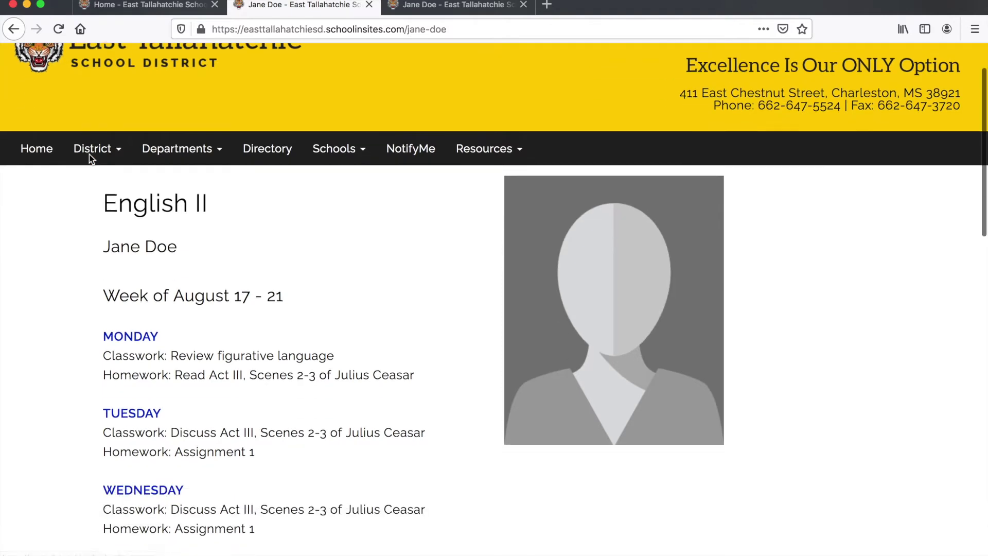
{"action": "scroll", "coordinate": [88, 154], "scroll_direction": "up", "scroll_amount": 3}
- Create a new draft labelled english2-8/15 and open it for editing
{"action": "left_click", "coordinate": [29, 49]}
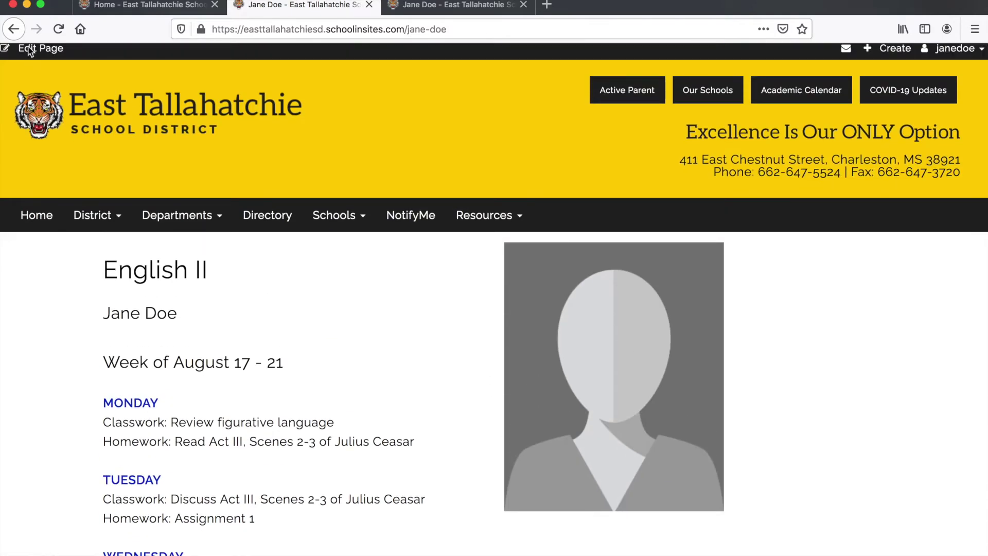
{"action": "left_click", "coordinate": [306, 175]}
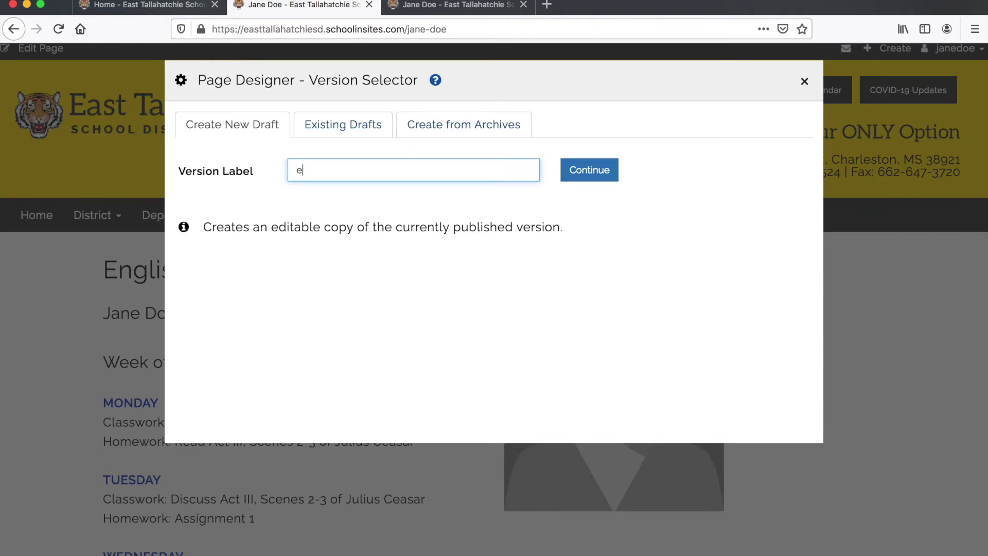
{"action": "type", "text": "en"}
{"action": "key", "text": "Down"}
{"action": "key", "text": "Return"}
{"action": "left_click", "coordinate": [442, 128]}
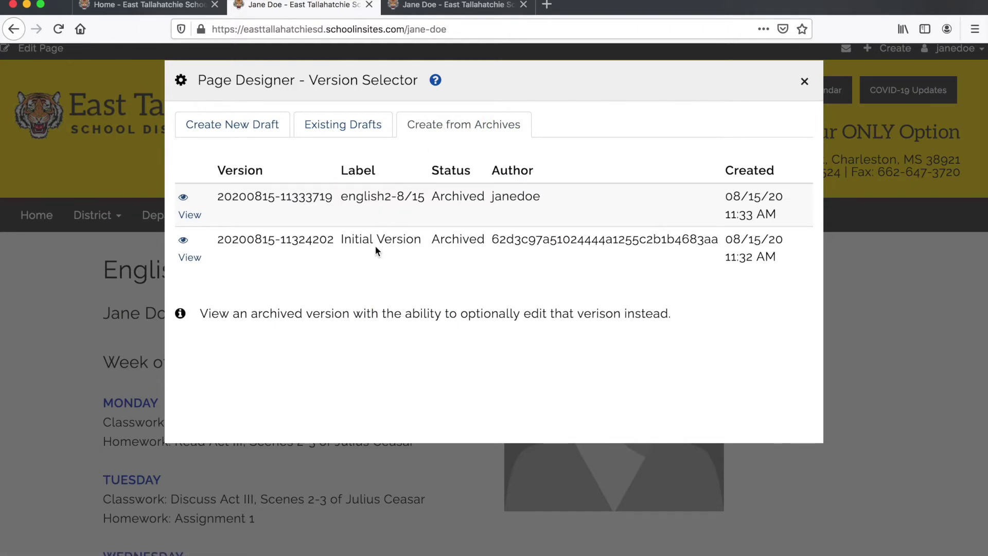
{"action": "left_click", "coordinate": [229, 125]}
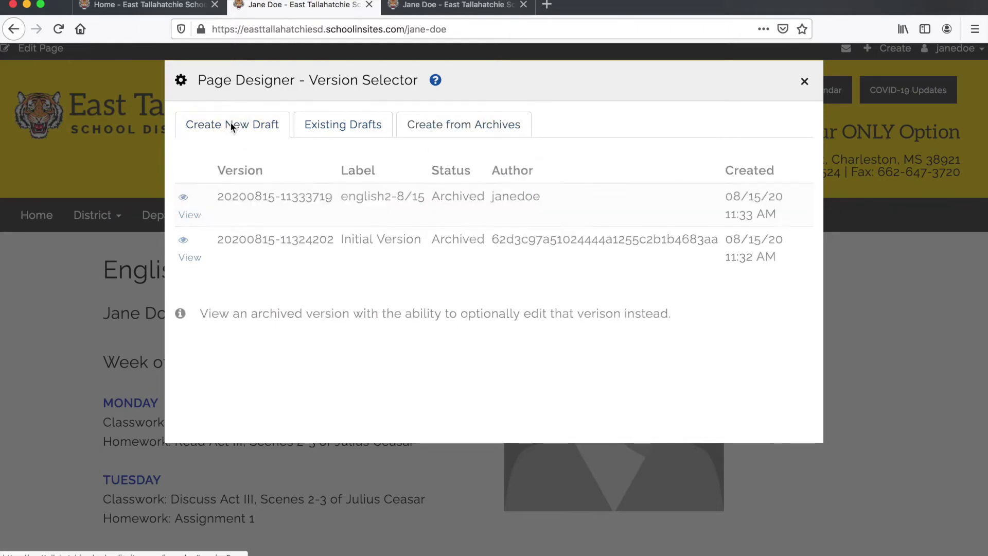
{"action": "left_click", "coordinate": [591, 172]}
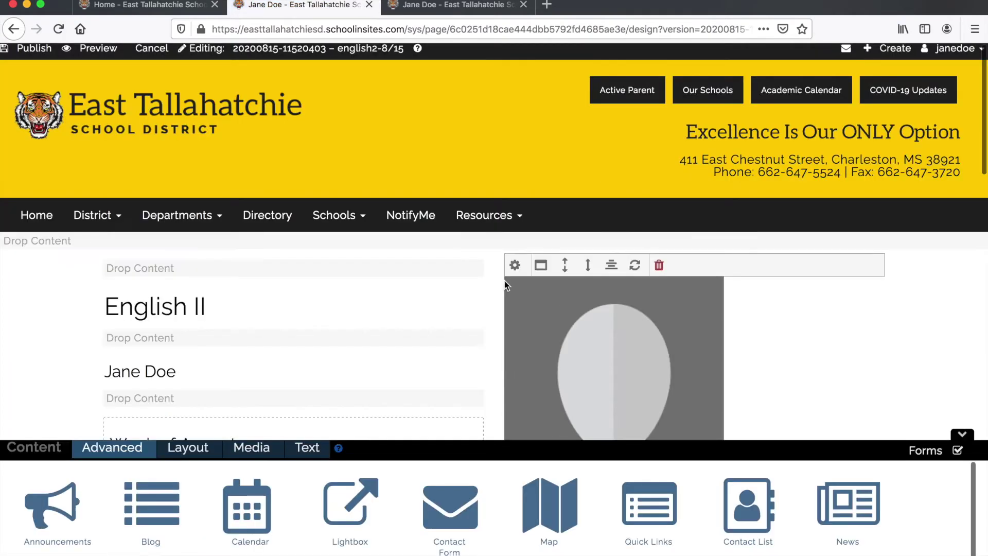
{"action": "scroll", "coordinate": [504, 279], "scroll_direction": "down", "scroll_amount": 10}
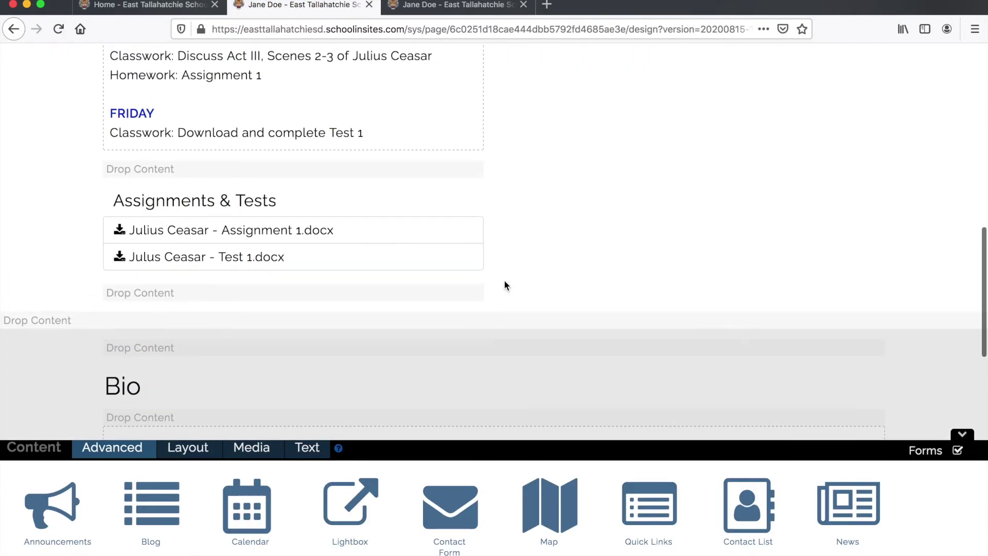
{"action": "scroll", "coordinate": [505, 284], "scroll_direction": "up", "scroll_amount": 4}
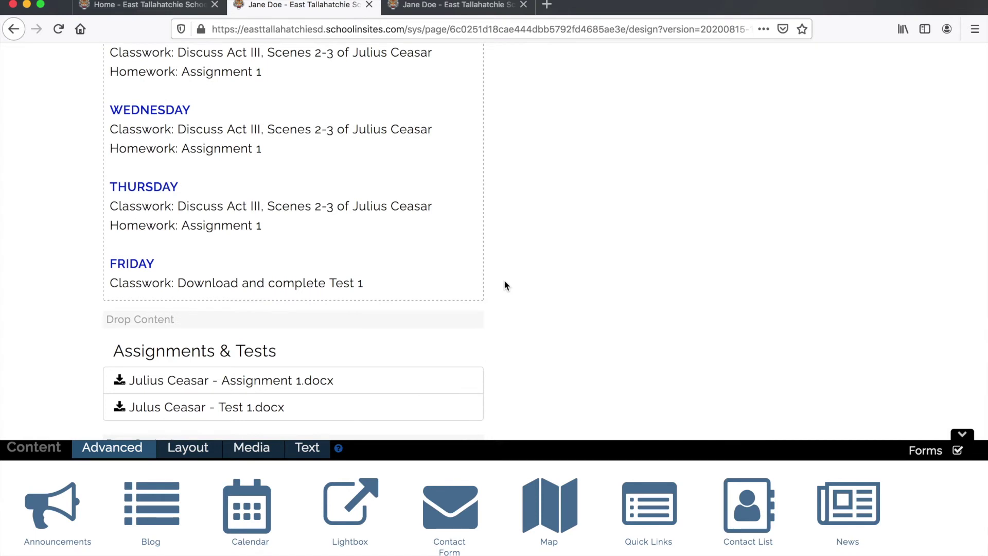
{"action": "scroll", "coordinate": [504, 285], "scroll_direction": "up", "scroll_amount": 10}
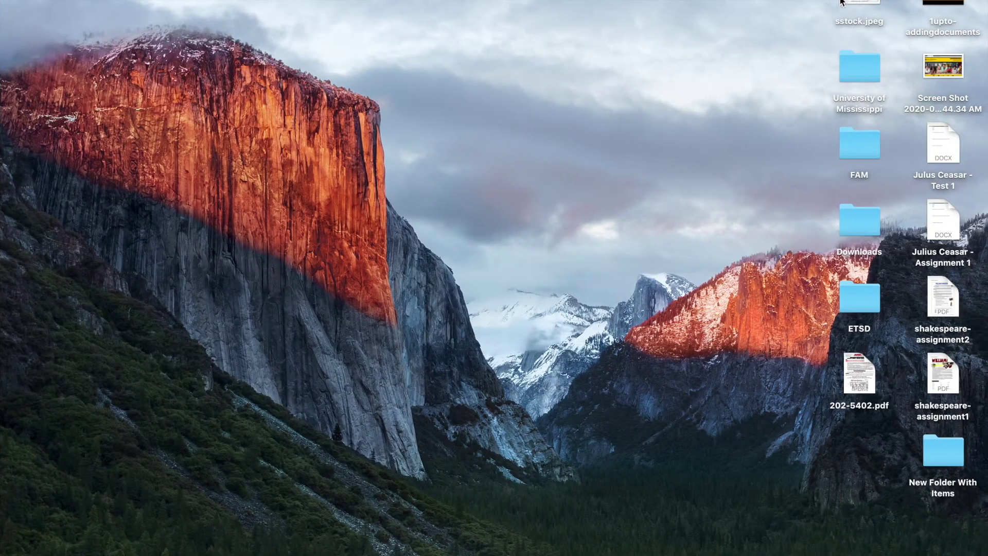
{"action": "left_click", "coordinate": [841, 3]}
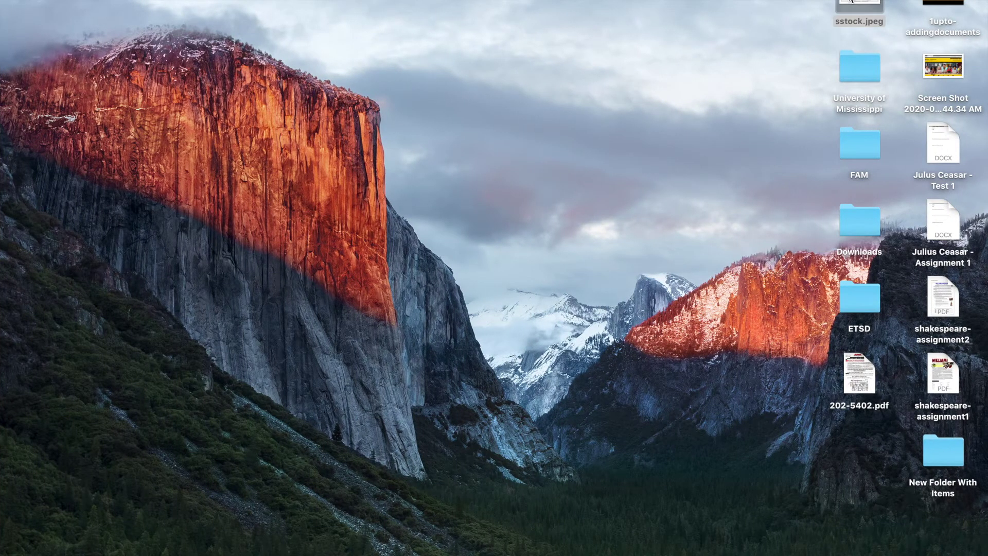
{"action": "key", "text": "space"}
{"action": "key", "text": "super+shift+4"}
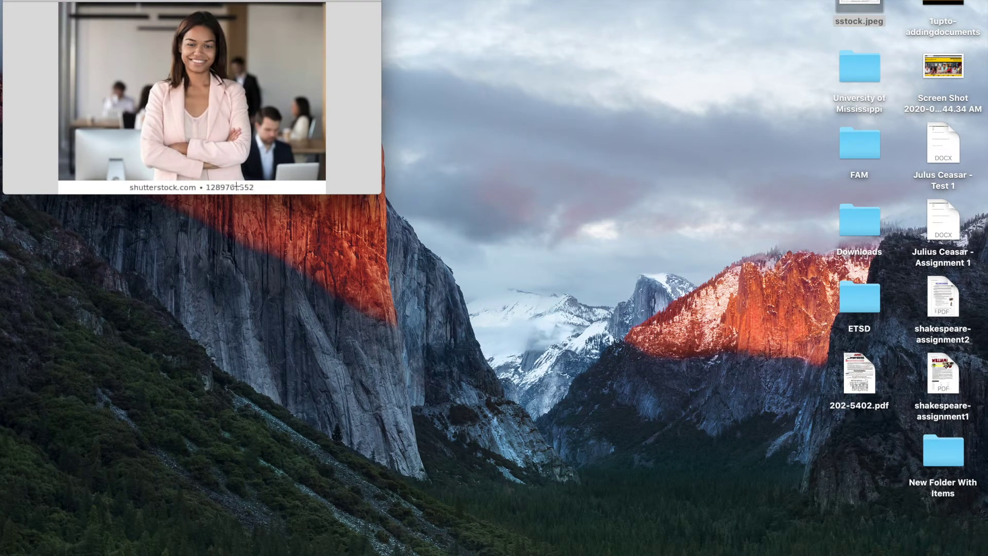
{"action": "key", "text": "Escape"}
{"action": "key", "text": "space"}
{"action": "key", "text": "ctrl+Left"}
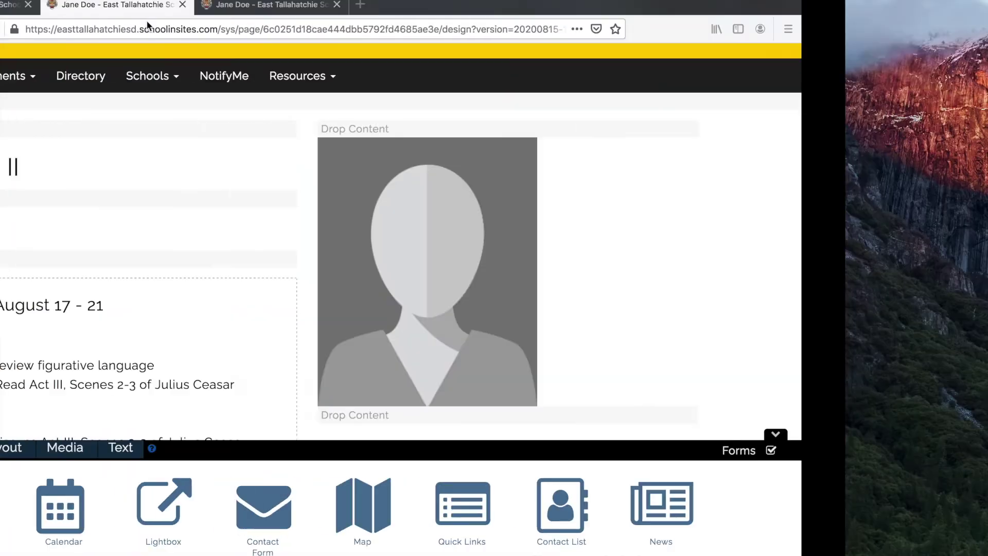
{"action": "mouse_move", "coordinate": [561, 170]}
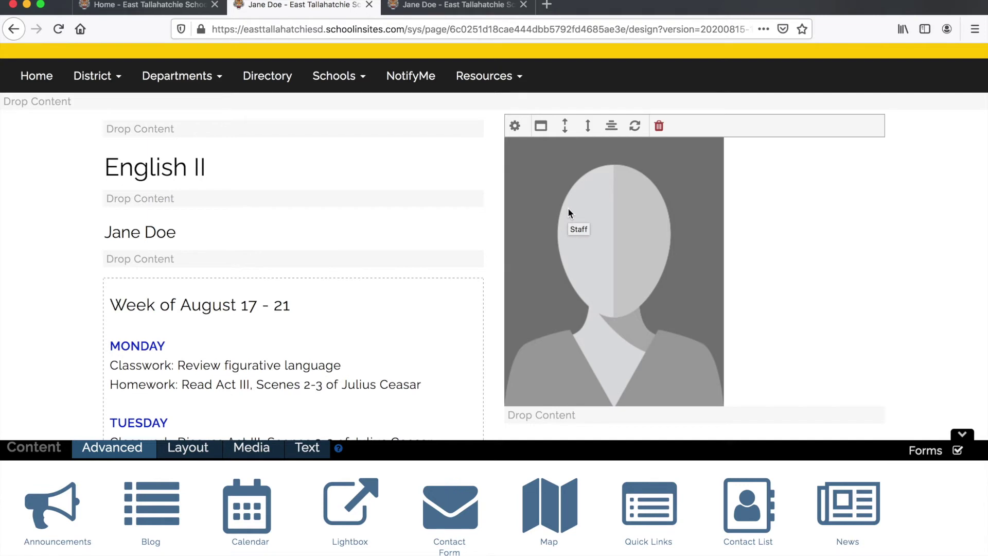
- Upload sstock.jpeg from the staff photo's settings and select it in My Library
{"action": "left_click", "coordinate": [515, 126]}
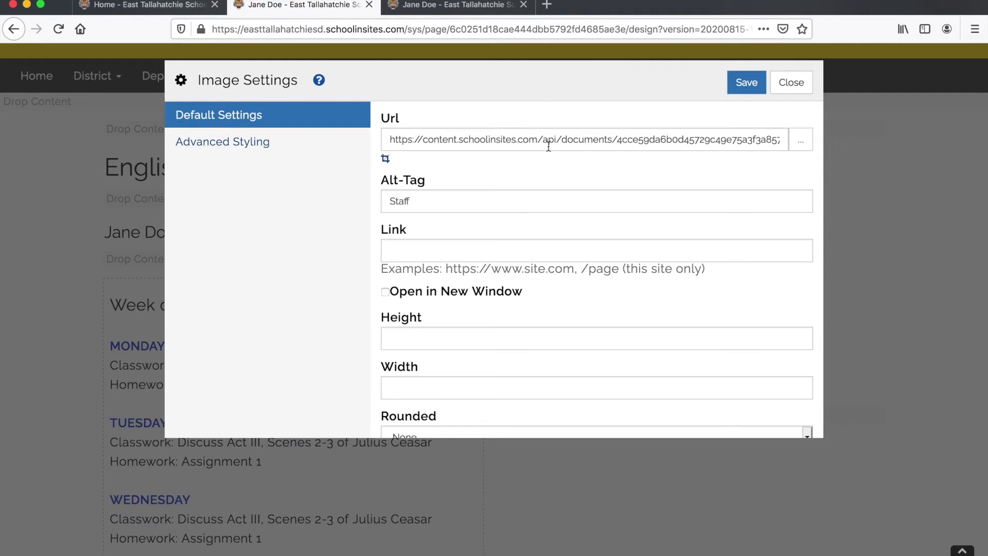
{"action": "left_click", "coordinate": [801, 144]}
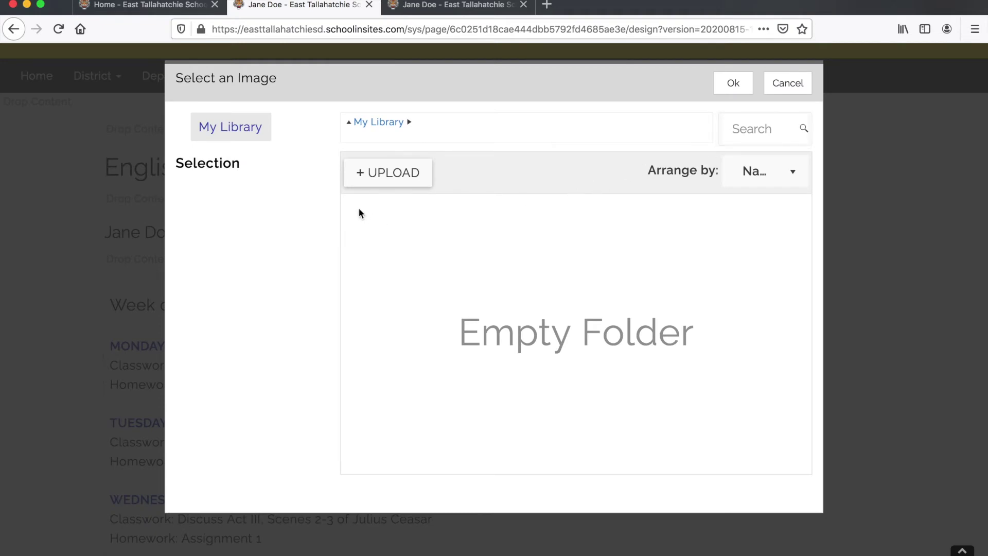
{"action": "left_click", "coordinate": [387, 171]}
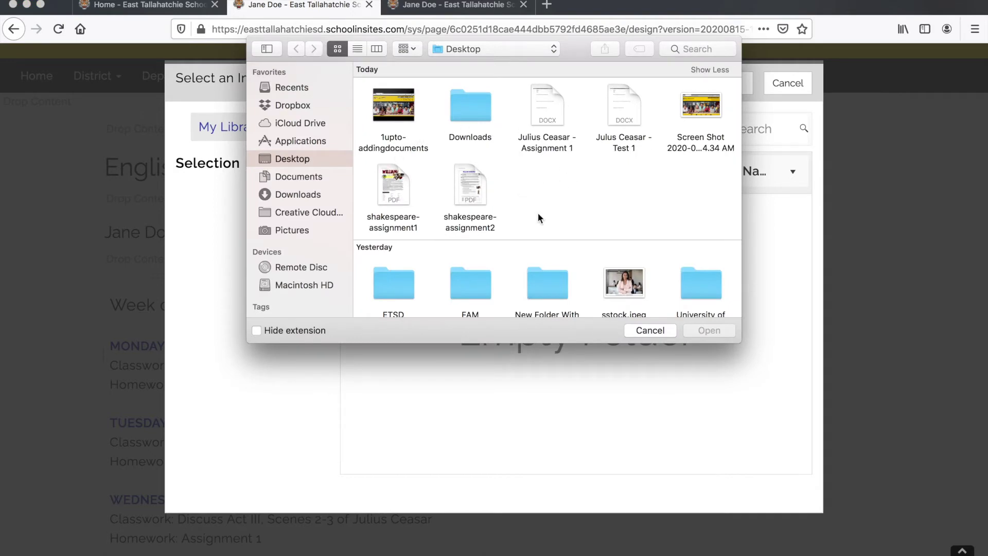
{"action": "scroll", "coordinate": [539, 218], "scroll_direction": "down", "scroll_amount": 2}
{"action": "left_click", "coordinate": [626, 223]}
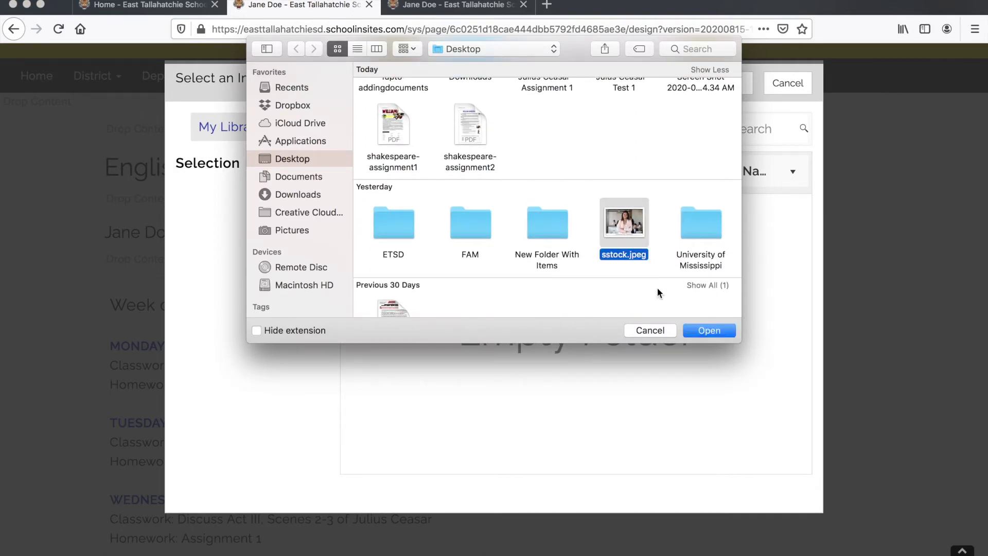
{"action": "left_click", "coordinate": [699, 329]}
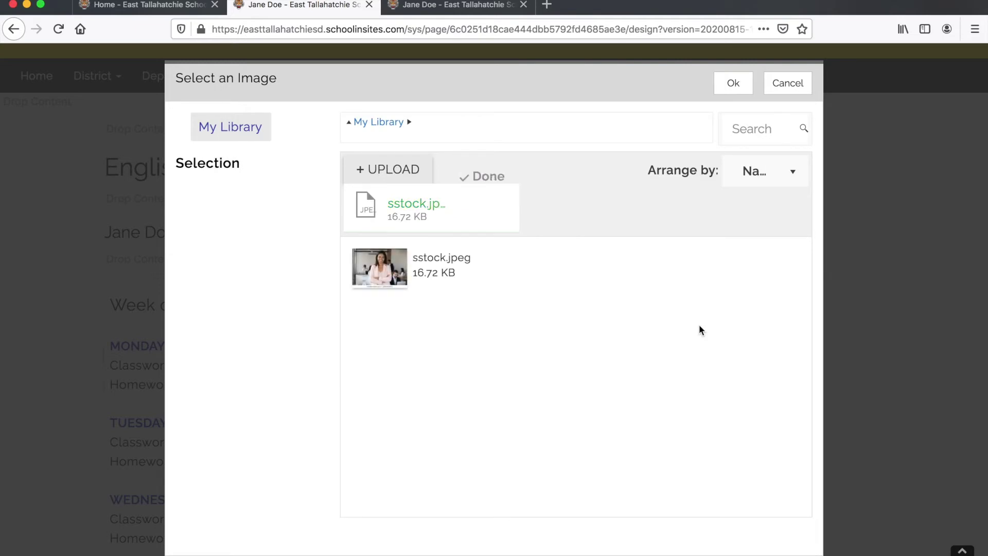
{"action": "left_click", "coordinate": [395, 266]}
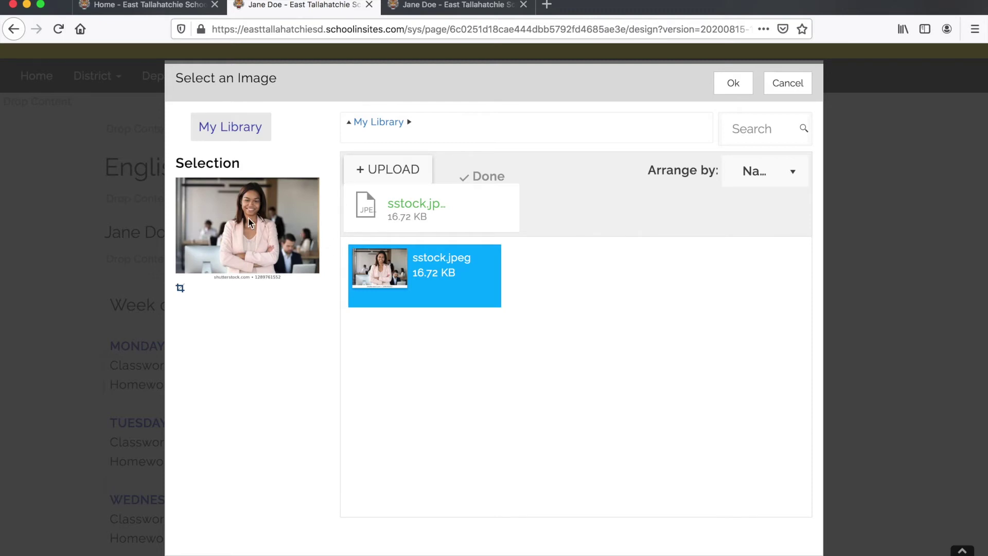
- Crop sstock.jpeg to a tall portrait around the smiling woman and apply the crop
{"action": "left_click", "coordinate": [180, 290]}
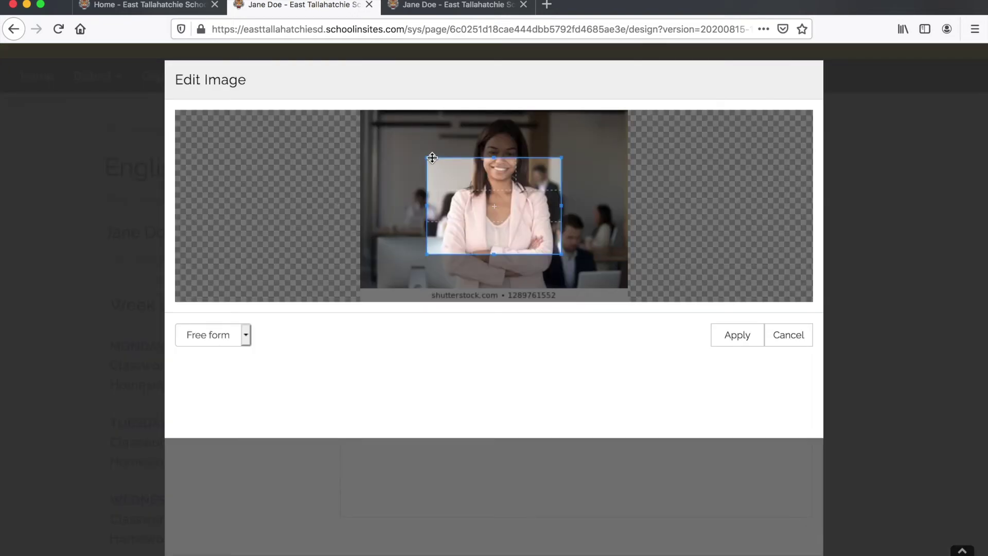
{"action": "left_click_drag", "start_coordinate": [428, 155], "coordinate": [426, 106]}
{"action": "left_click_drag", "start_coordinate": [561, 253], "coordinate": [566, 292]}
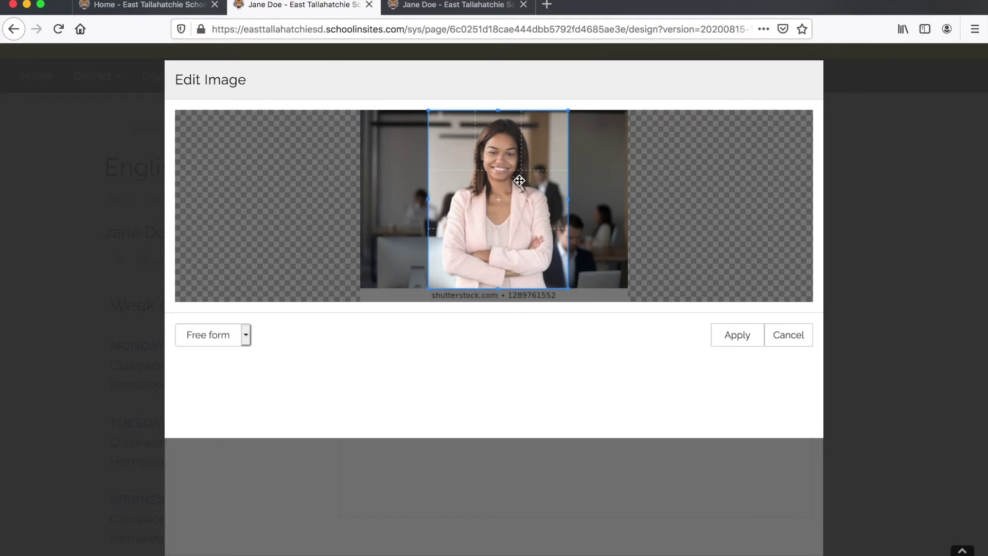
{"action": "left_click", "coordinate": [730, 337]}
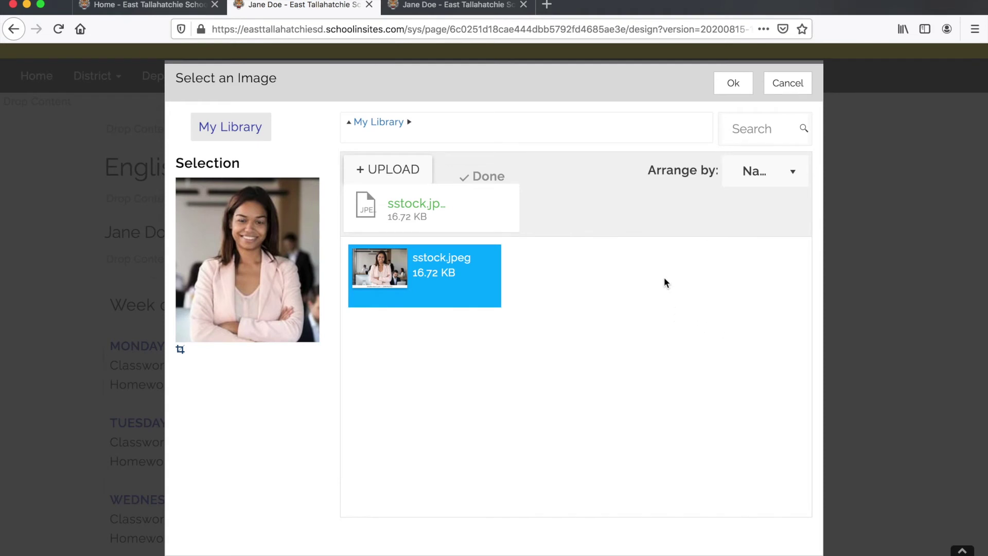
- Confirm the cropped photo and replace its 'Staff' alt tag with the teacher's name
{"action": "left_click", "coordinate": [734, 83]}
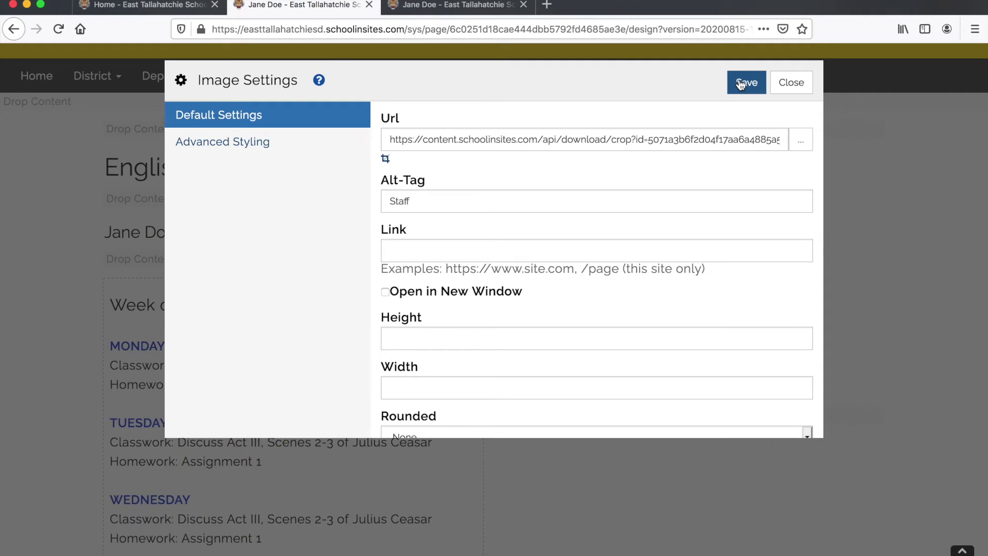
{"action": "double_click", "coordinate": [414, 202]}
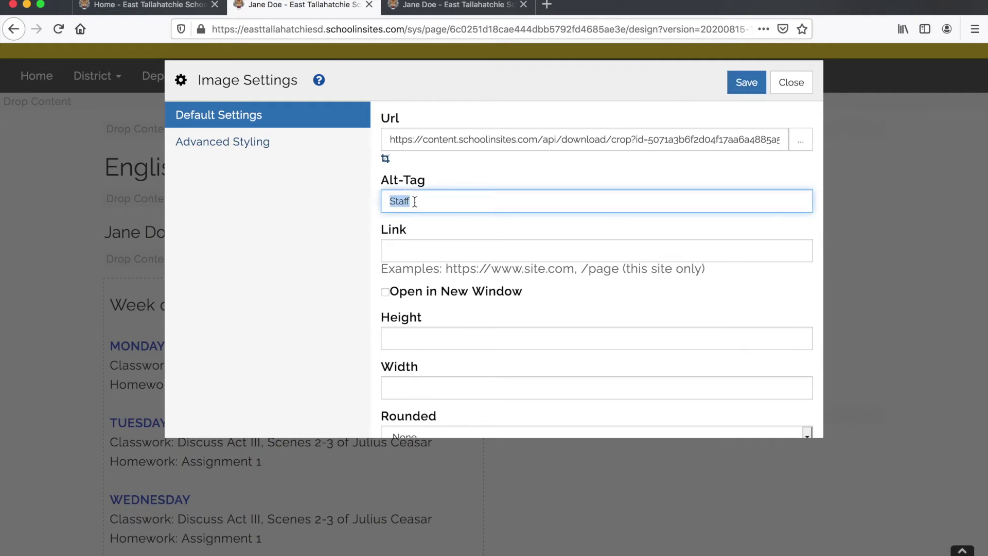
{"action": "key", "text": "BackSpace"}
{"action": "left_click", "coordinate": [742, 87]}
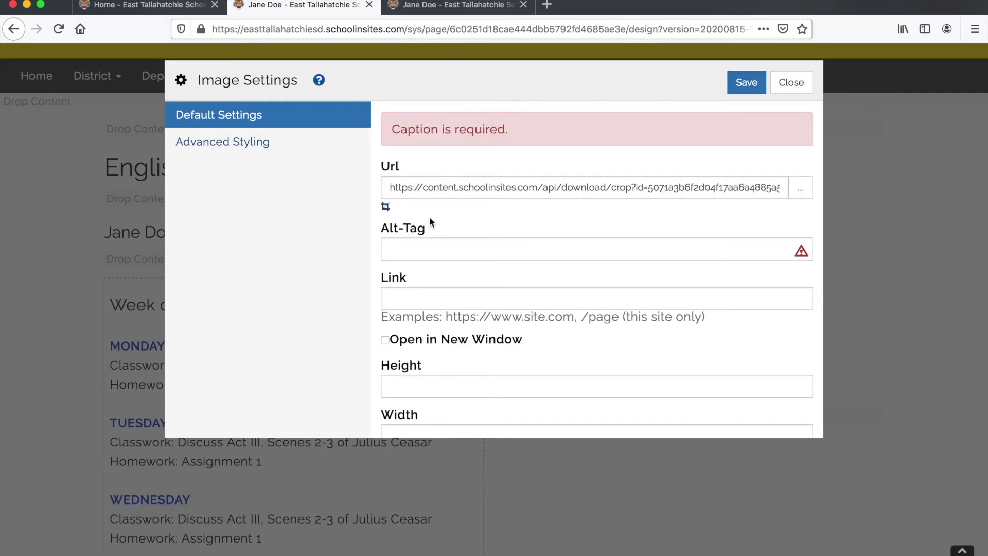
{"action": "left_click", "coordinate": [408, 249]}
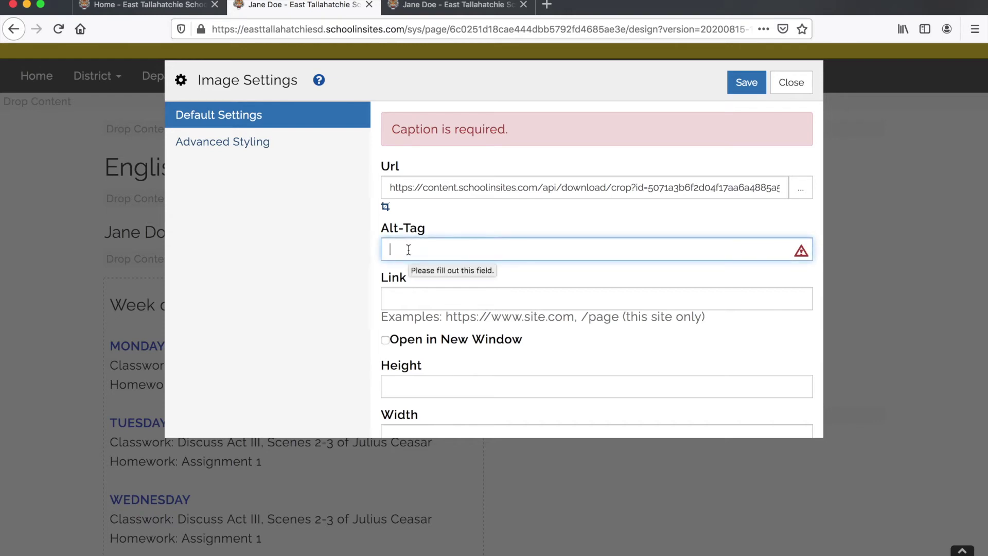
{"action": "type", "text": "Jane"}
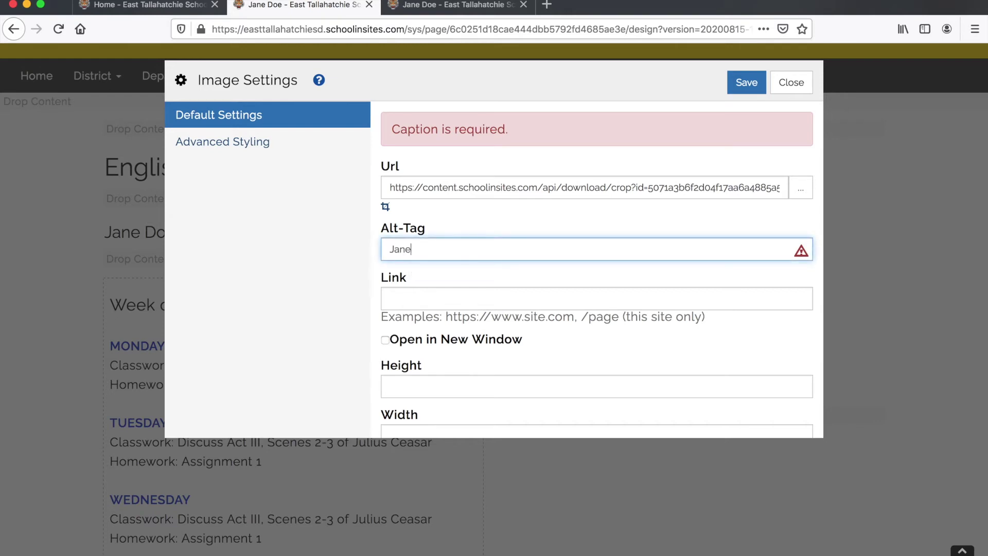
{"action": "type", "text": " Doe"}
- Save the image settings so the cropped portrait shows, then browse the Text and Media widget blocks
{"action": "left_click", "coordinate": [749, 89]}
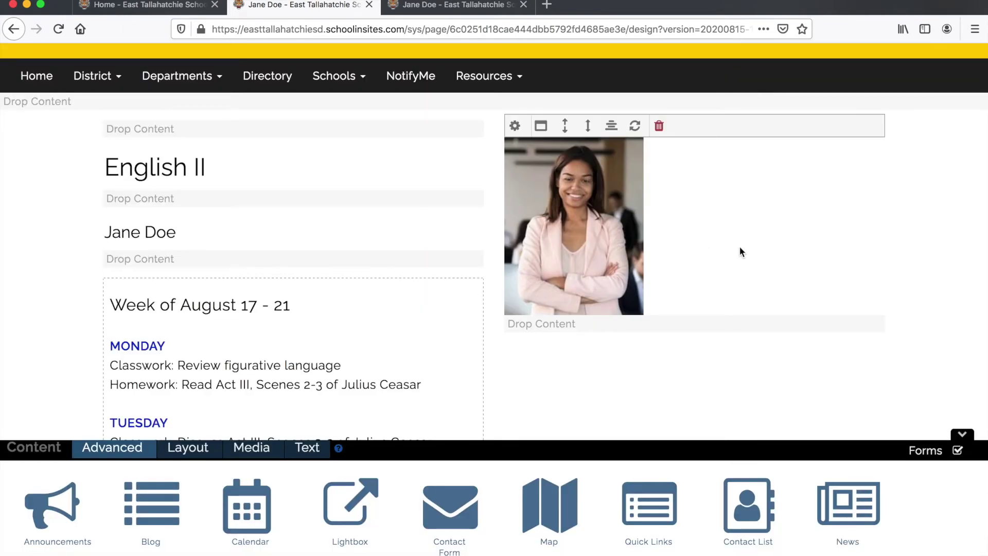
{"action": "scroll", "coordinate": [740, 252], "scroll_direction": "down", "scroll_amount": 3}
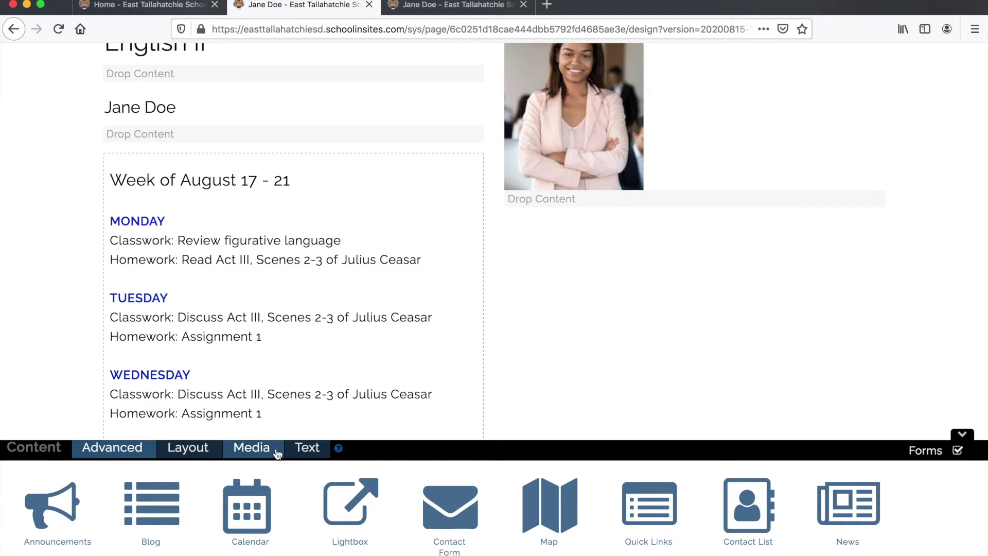
{"action": "left_click", "coordinate": [307, 451]}
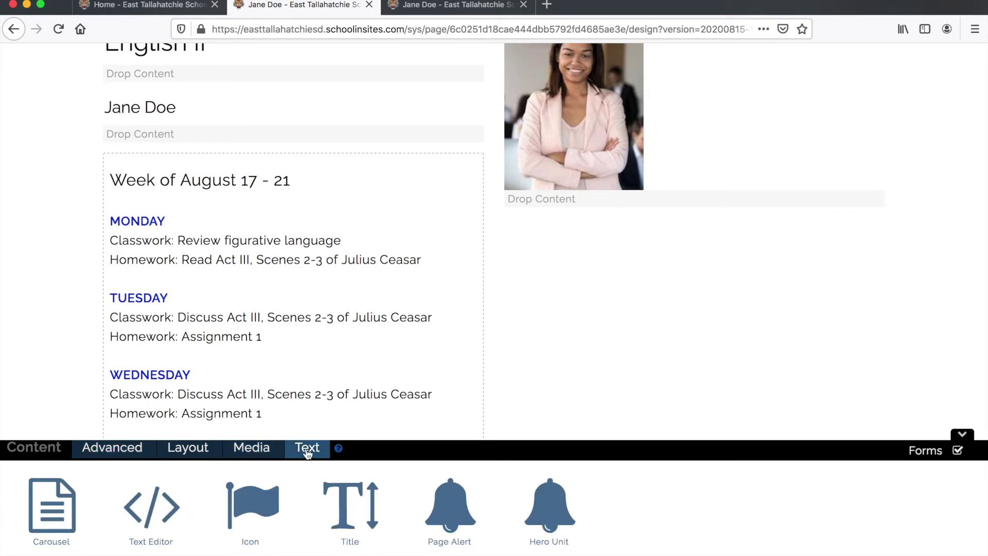
{"action": "left_click", "coordinate": [266, 452]}
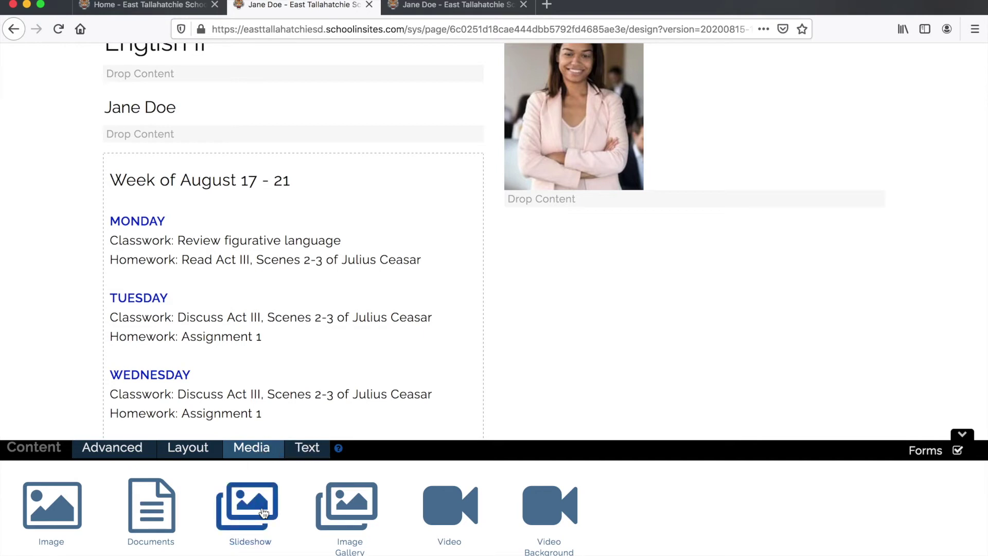
{"action": "left_click", "coordinate": [313, 451]}
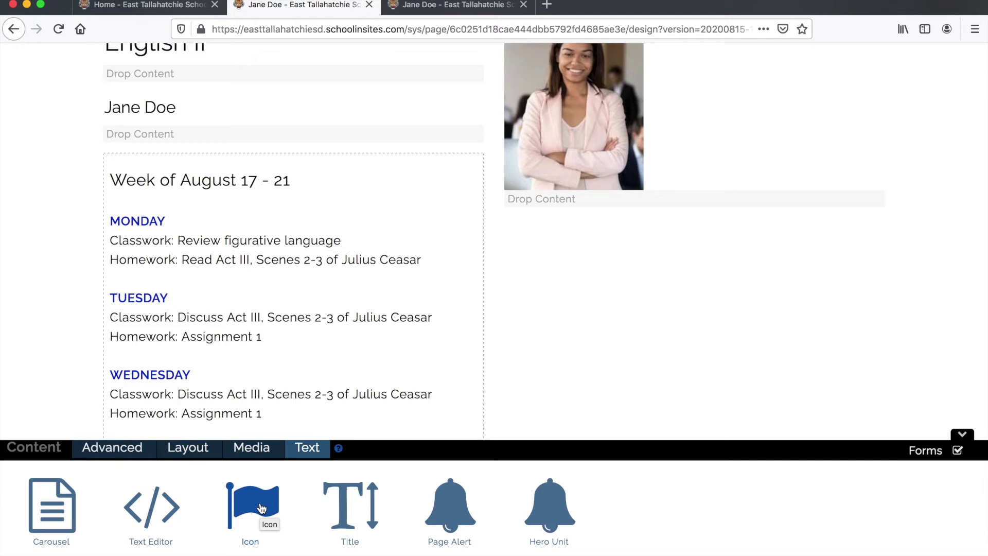
- Add an icon block beneath the staff photo using the mobile phone icon found by searching 'phon'
{"action": "left_click_drag", "start_coordinate": [261, 508], "coordinate": [539, 204]}
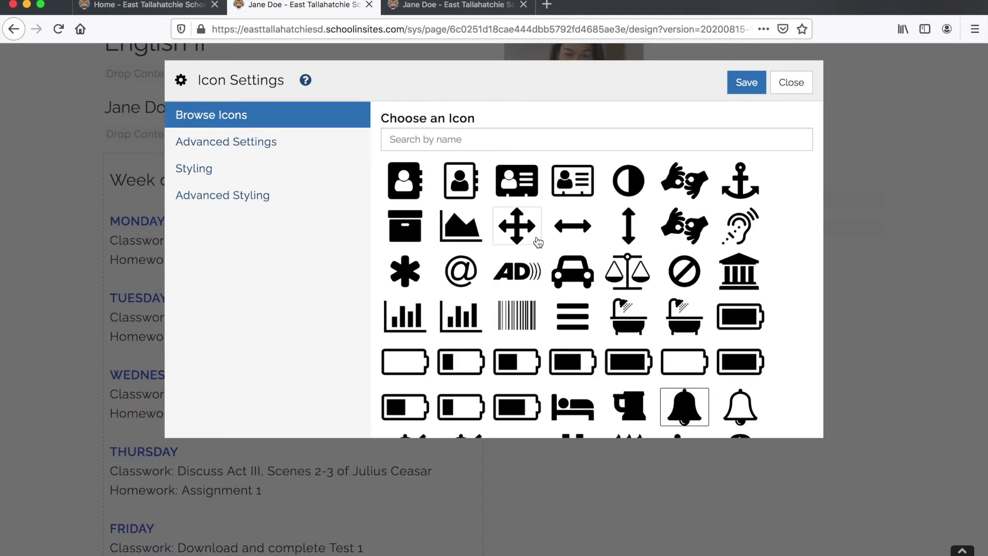
{"action": "scroll", "coordinate": [538, 242], "scroll_direction": "down", "scroll_amount": 5}
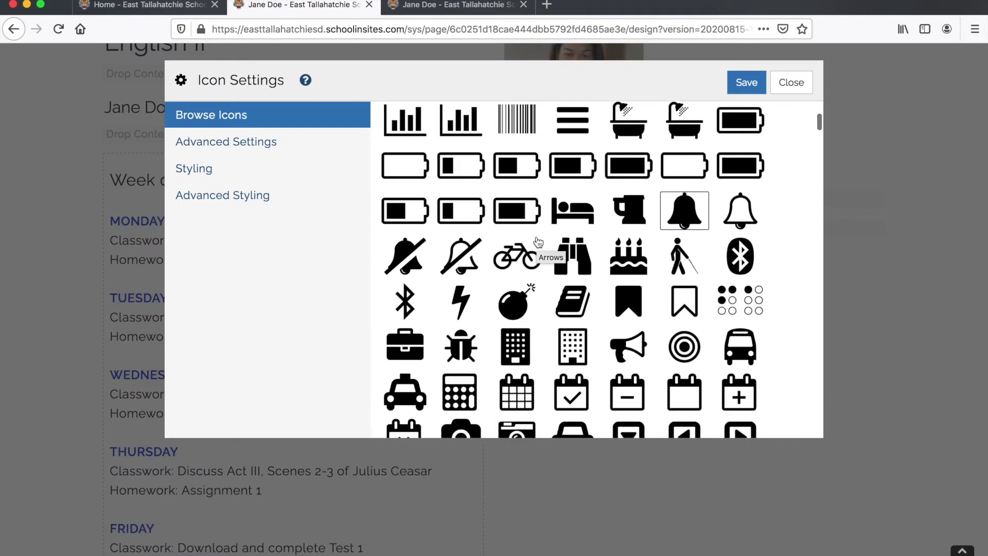
{"action": "scroll", "coordinate": [539, 242], "scroll_direction": "up", "scroll_amount": 5}
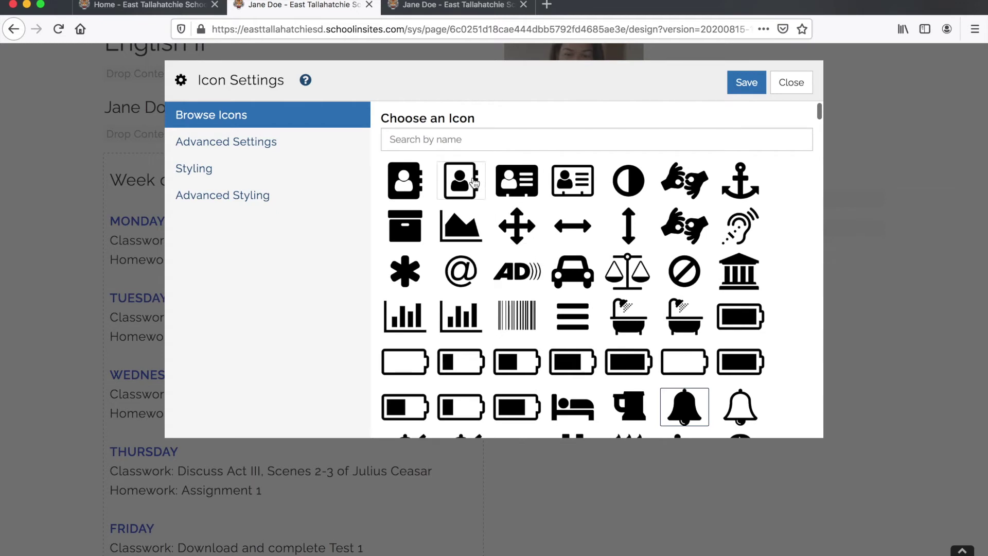
{"action": "left_click", "coordinate": [428, 139]}
{"action": "type", "text": "phon"}
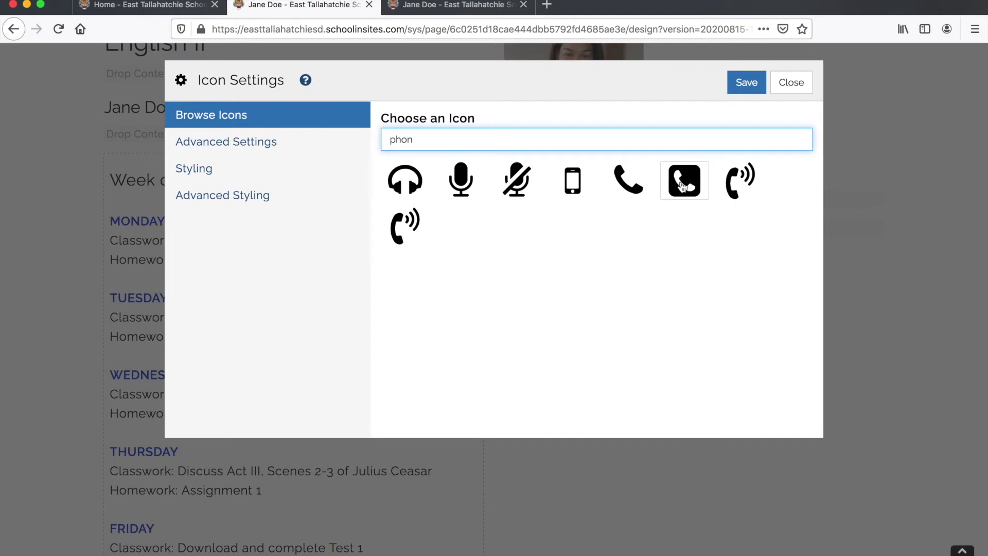
{"action": "left_click", "coordinate": [570, 184]}
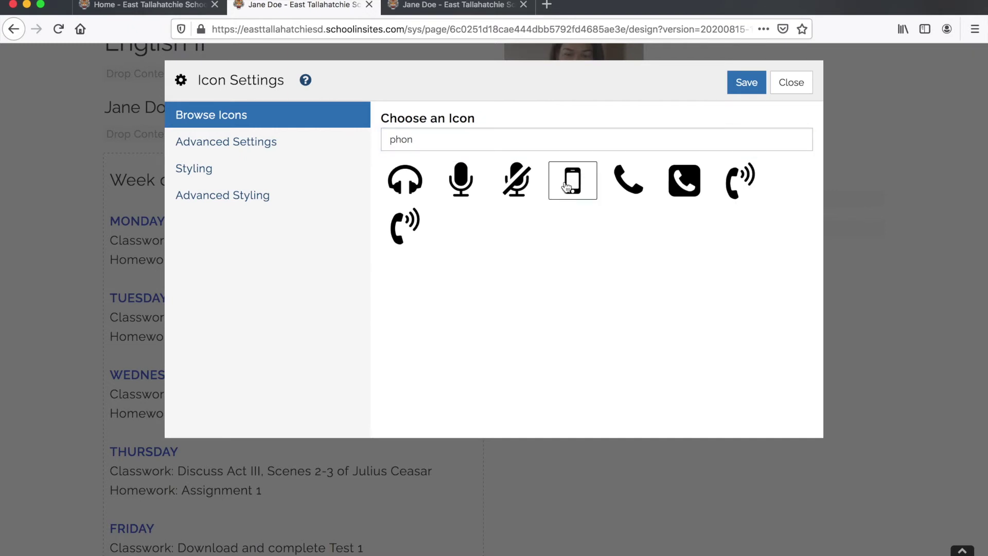
{"action": "left_click", "coordinate": [419, 139]}
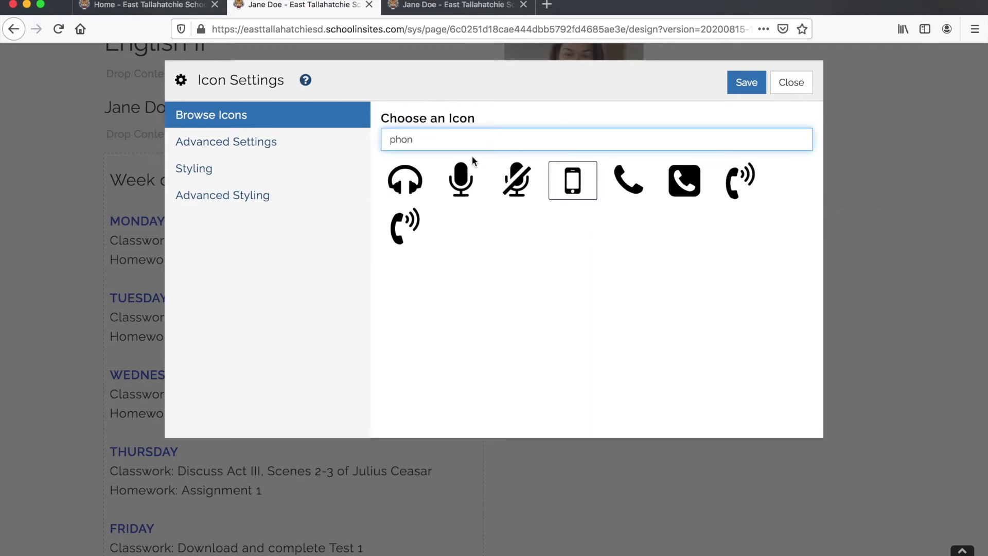
- Label the phone icon with the teacher's phone number and save it
{"action": "left_click", "coordinate": [261, 145]}
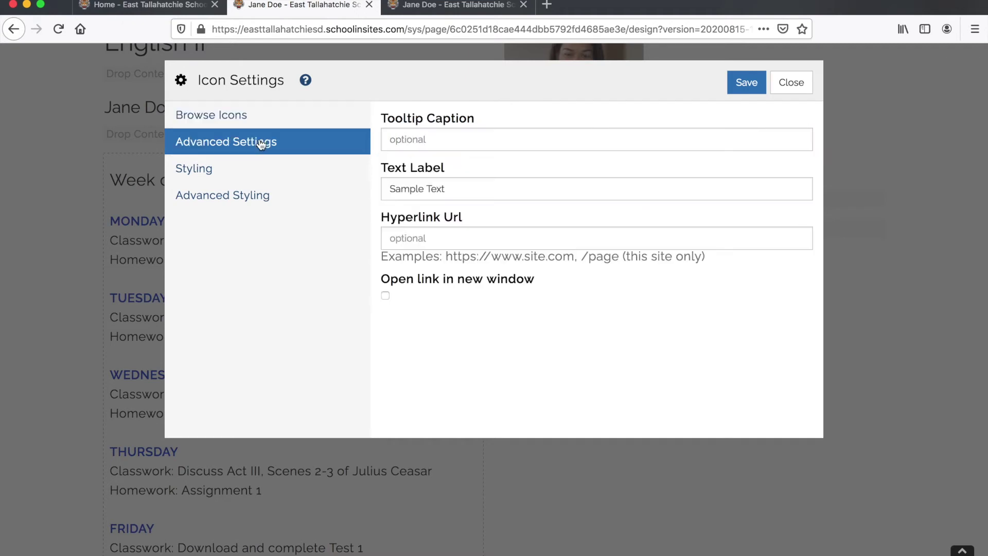
{"action": "triple_click", "coordinate": [393, 187]}
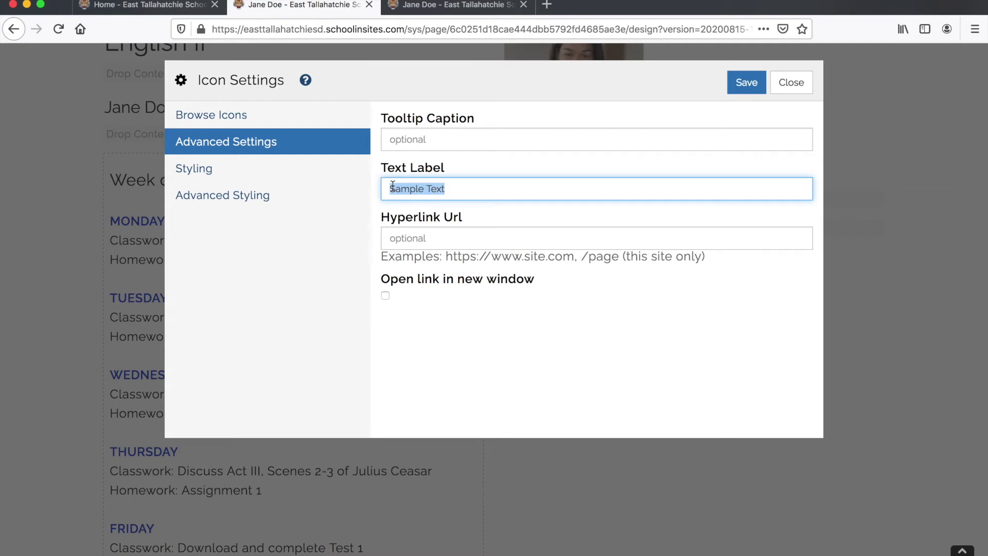
{"action": "type", "text": "555-555-5555"}
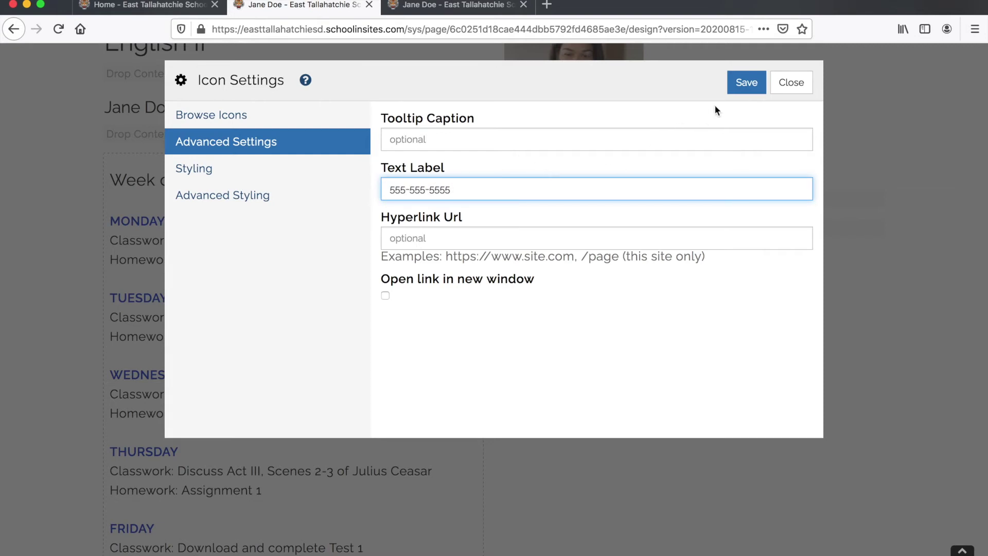
{"action": "left_click", "coordinate": [738, 84]}
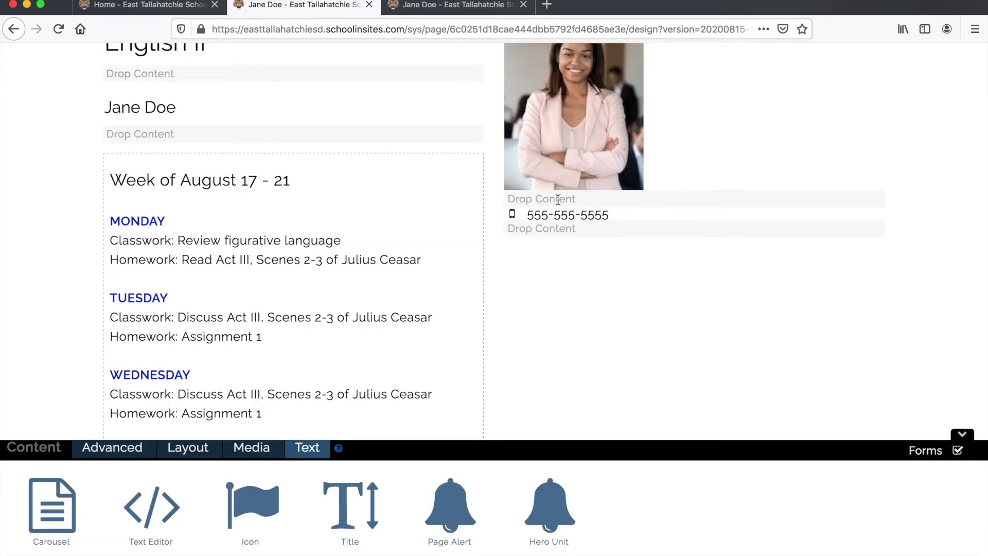
{"action": "mouse_move", "coordinate": [528, 215]}
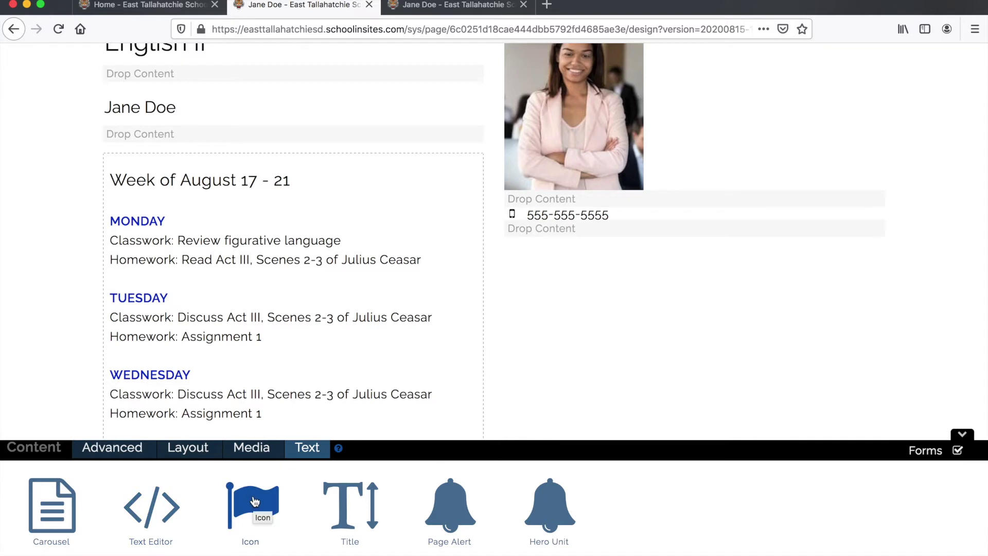
- Add an icon block below the phone line and pick the outlined envelope icon
{"action": "left_click_drag", "start_coordinate": [255, 502], "coordinate": [555, 229]}
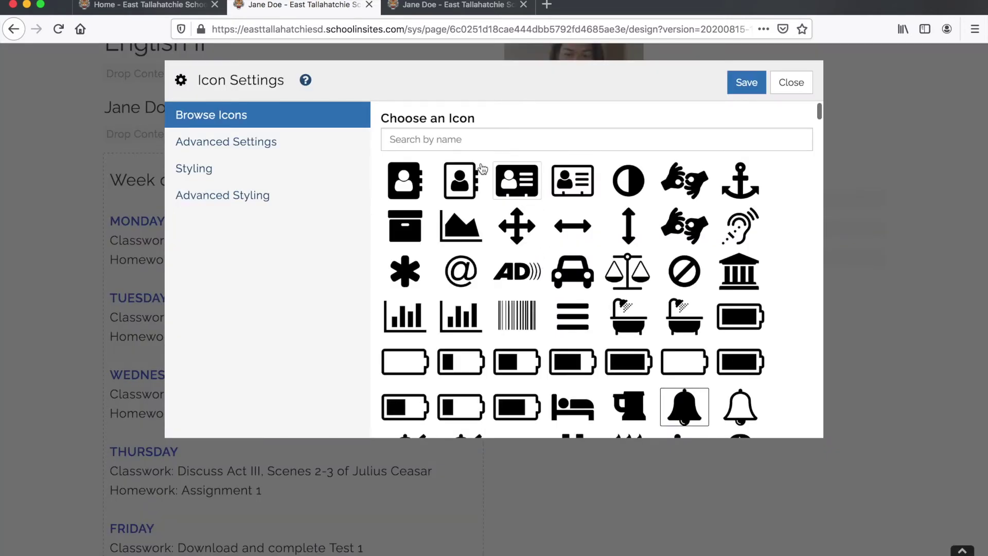
{"action": "left_click", "coordinate": [461, 144]}
{"action": "type", "text": "email"}
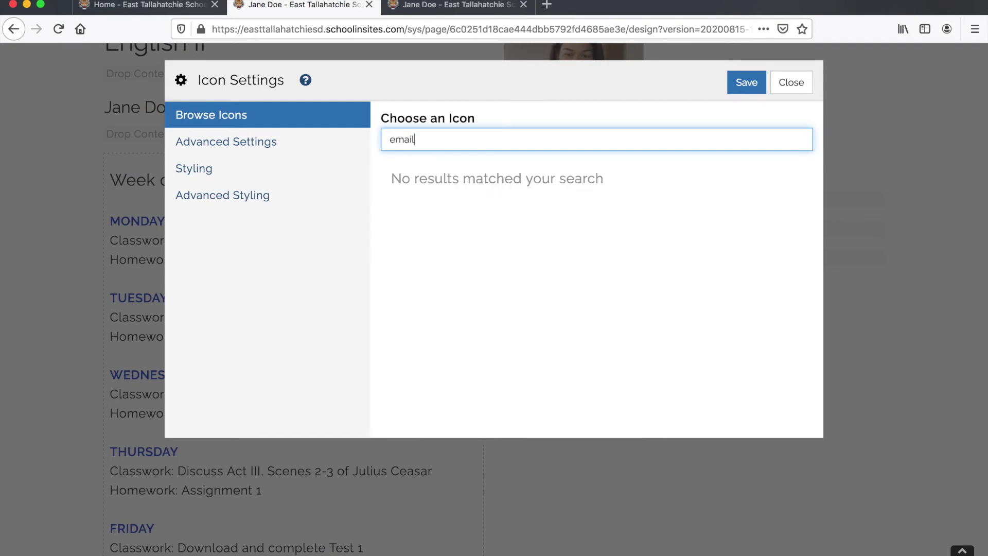
{"action": "key", "text": "BackSpace"}
{"action": "key", "text": "BackSpace"}
{"action": "key", "text": "BackSpace"}
{"action": "key", "text": "BackSpace"}
{"action": "key", "text": "BackSpace"}
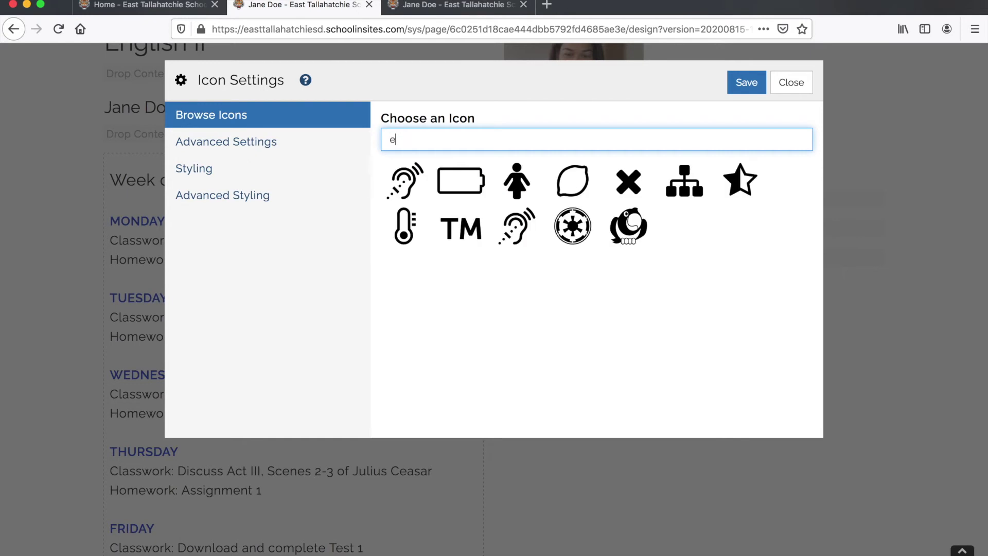
{"action": "type", "text": "e"}
{"action": "type", "text": "velo"}
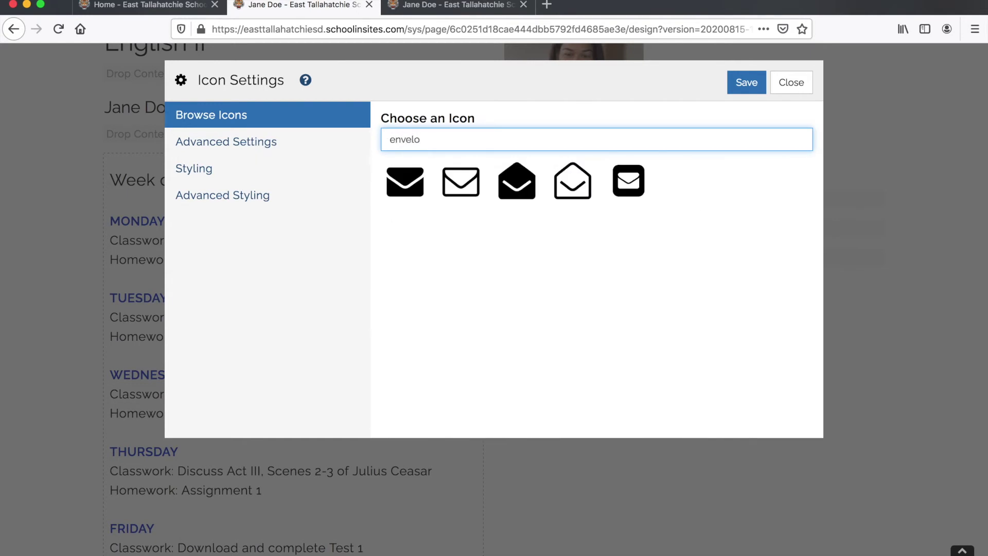
{"action": "left_click", "coordinate": [470, 185]}
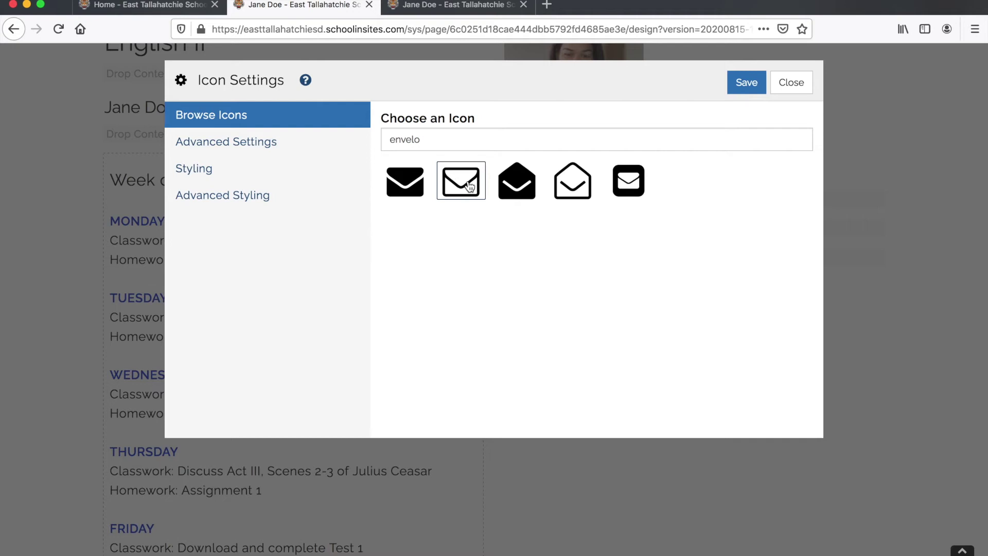
- Redo the icon search with 'enve' and reselect the outlined envelope icon
{"action": "left_click", "coordinate": [414, 140]}
{"action": "double_click", "coordinate": [414, 139]}
{"action": "key", "text": "BackSpace"}
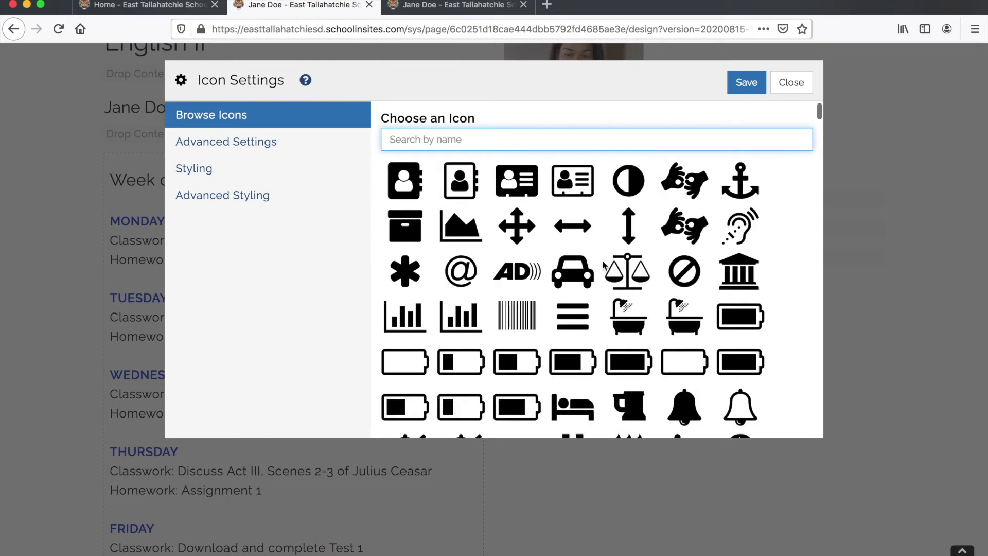
{"action": "scroll", "coordinate": [604, 265], "scroll_direction": "down", "scroll_amount": 3}
{"action": "scroll", "coordinate": [603, 262], "scroll_direction": "down", "scroll_amount": 5}
{"action": "scroll", "coordinate": [602, 261], "scroll_direction": "up", "scroll_amount": 6}
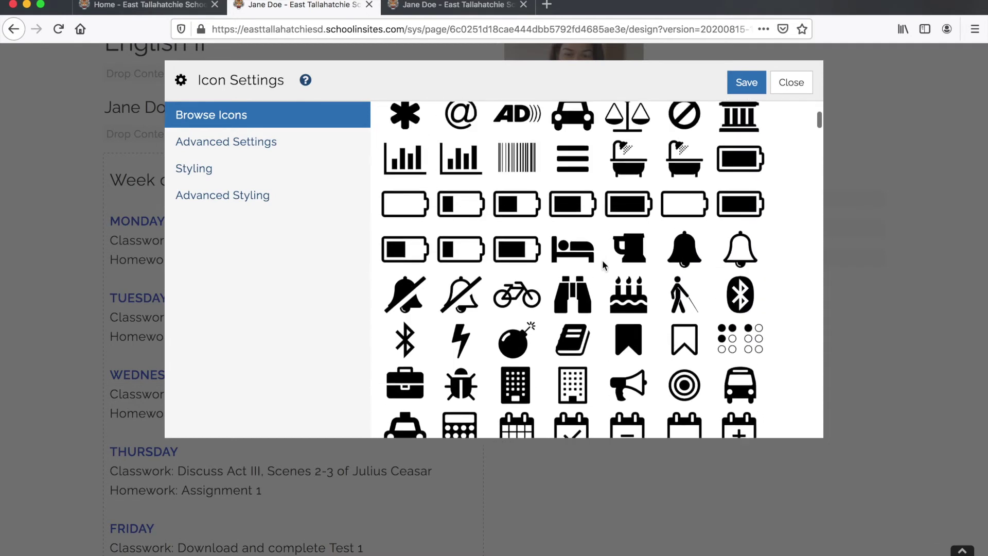
{"action": "left_click", "coordinate": [527, 231]}
{"action": "scroll", "coordinate": [527, 231], "scroll_direction": "up", "scroll_amount": 3}
{"action": "left_click", "coordinate": [435, 136]}
{"action": "type", "text": "enve"}
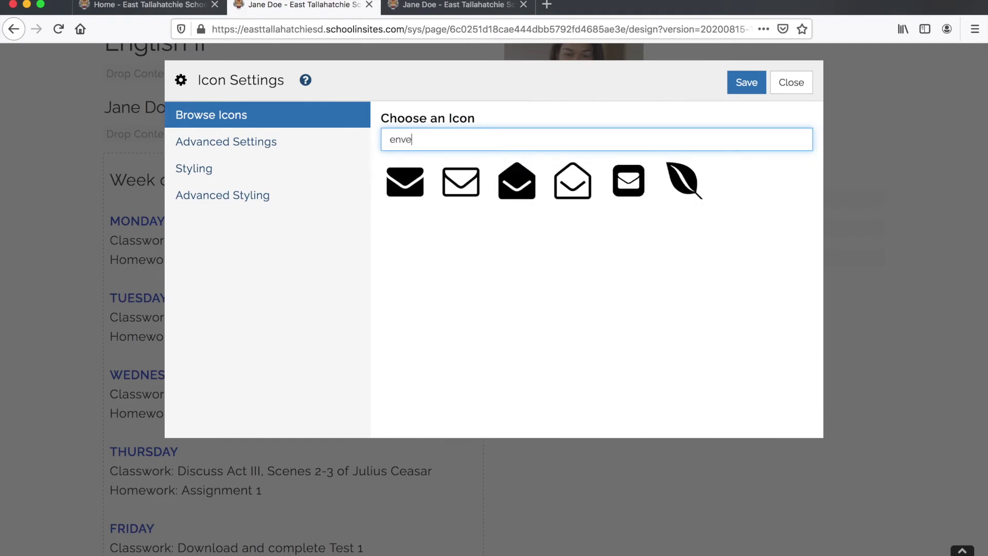
{"action": "left_click", "coordinate": [462, 185]}
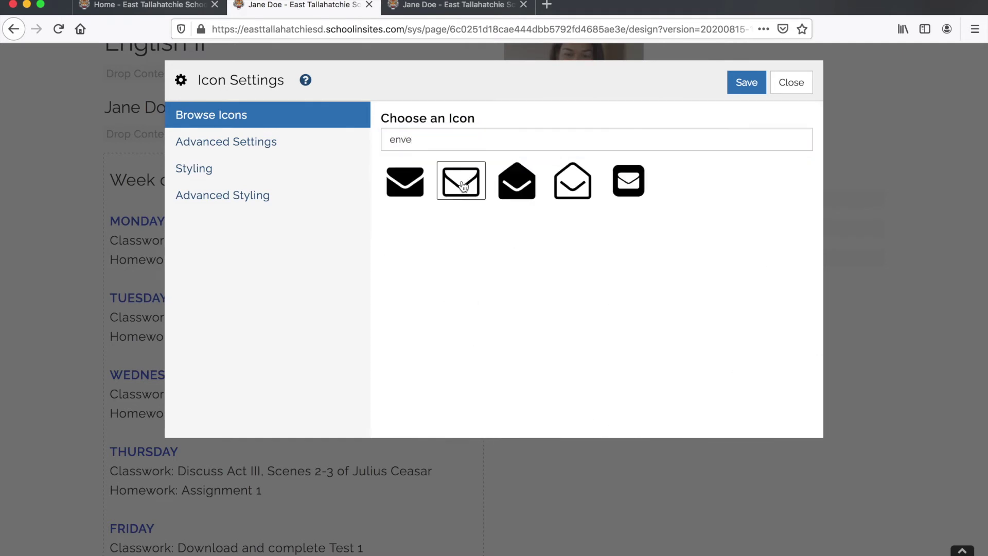
- Label the envelope icon with the teacher's e-mail address and save it
{"action": "left_click", "coordinate": [226, 143]}
{"action": "triple_click", "coordinate": [415, 188]}
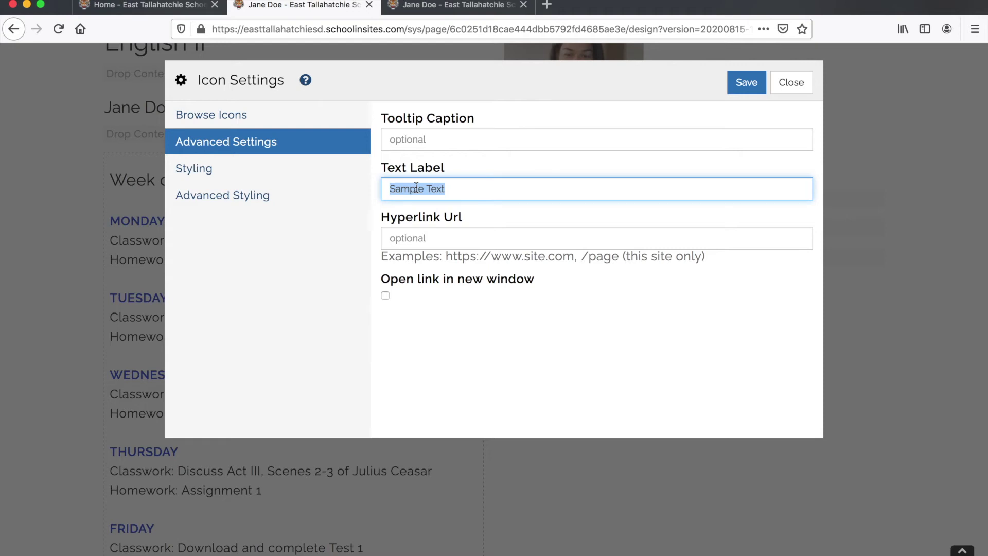
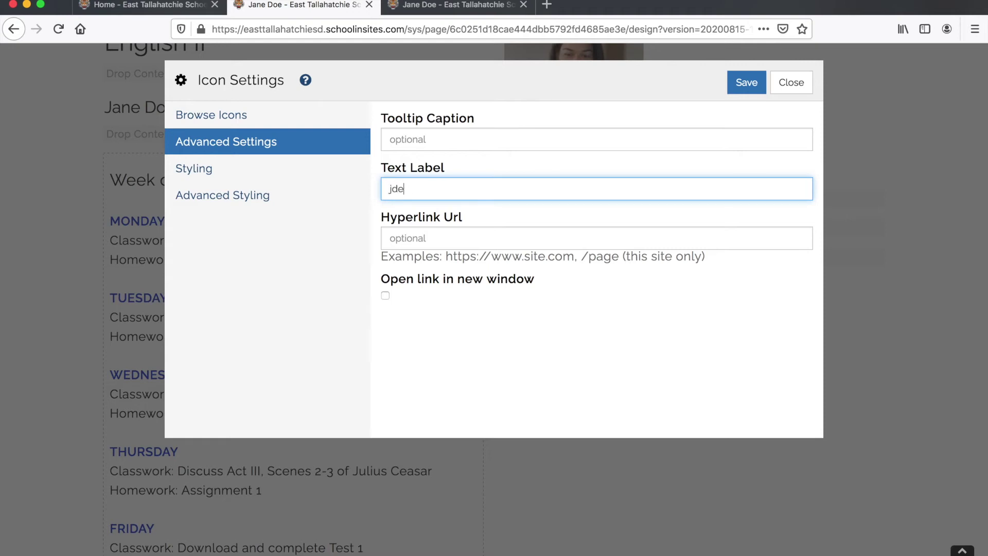
{"action": "left_click", "coordinate": [755, 81]}
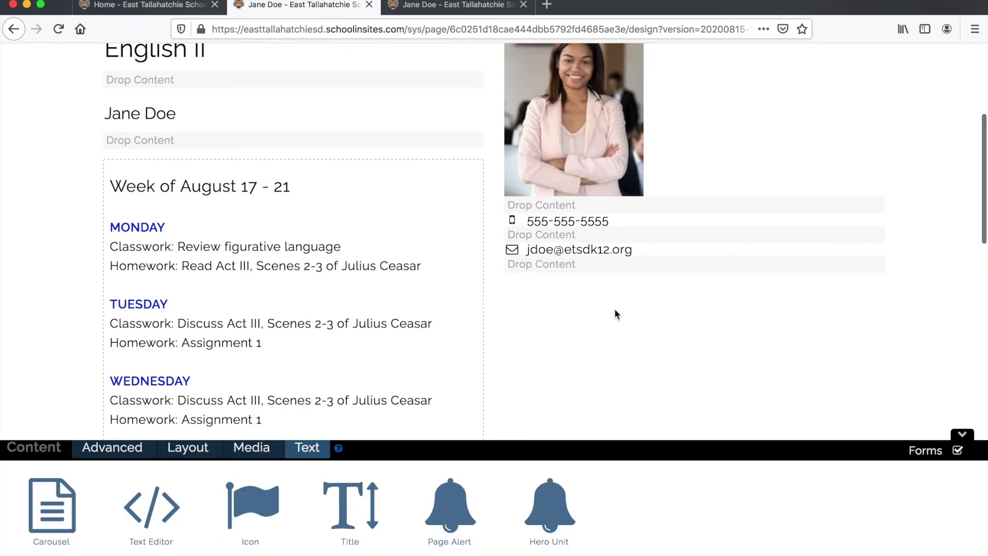
- Swap the phone line's mobile icon for the square phone handset icon and save
{"action": "scroll", "coordinate": [614, 307], "scroll_direction": "up", "scroll_amount": 5}
{"action": "scroll", "coordinate": [615, 311], "scroll_direction": "down", "scroll_amount": 3}
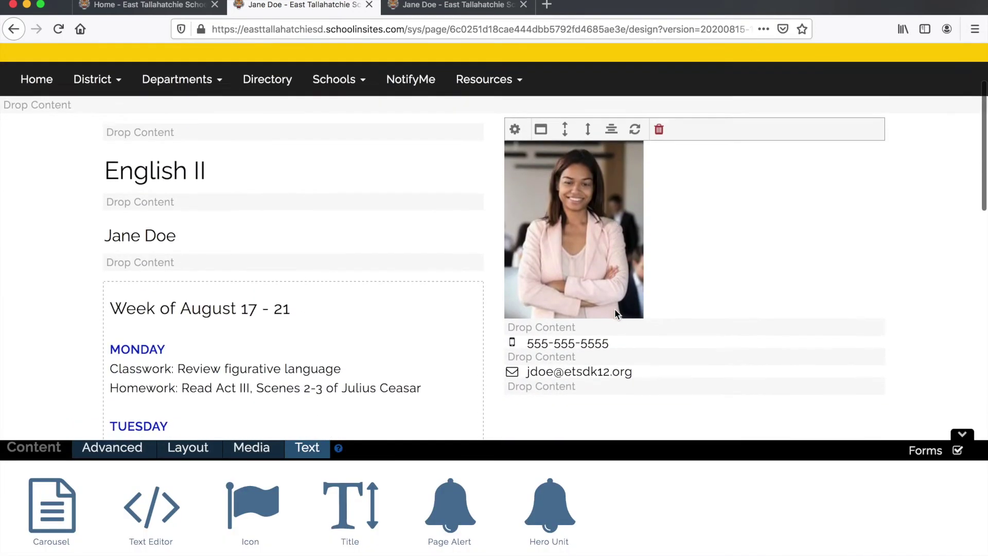
{"action": "left_click", "coordinate": [514, 325]}
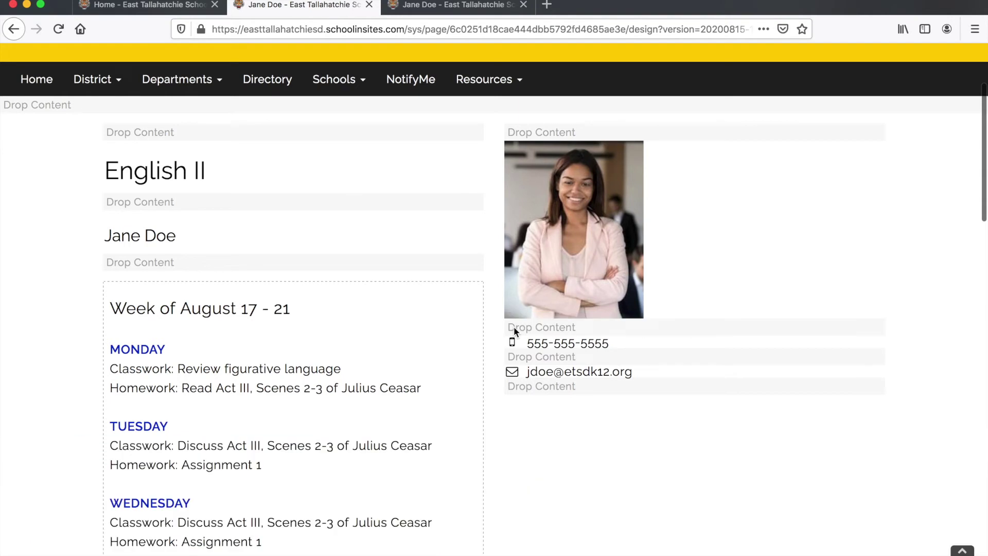
{"action": "left_click", "coordinate": [480, 133]}
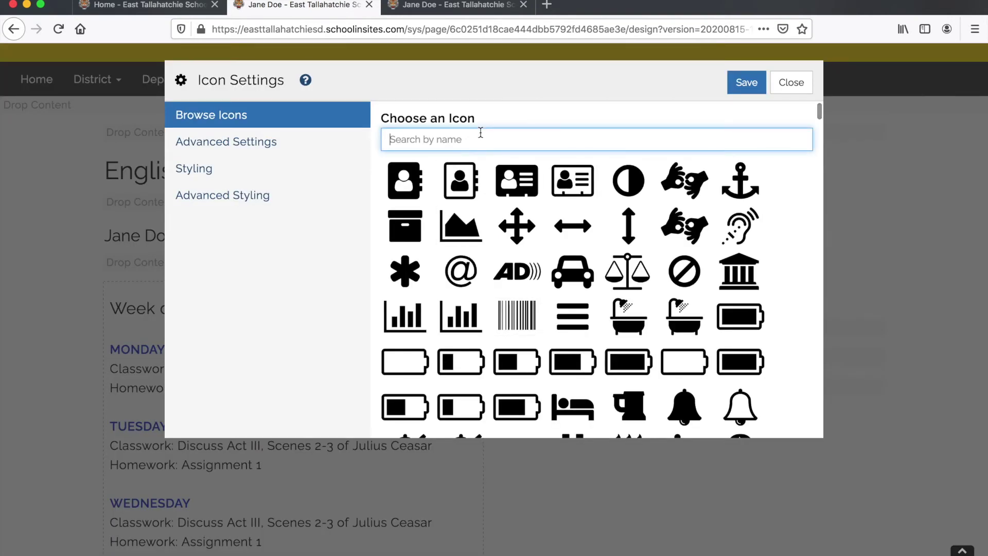
{"action": "type", "text": "tele"}
{"action": "key", "text": "BackSpace"}
{"action": "key", "text": "BackSpace"}
{"action": "key", "text": "BackSpace"}
{"action": "type", "text": "phone"}
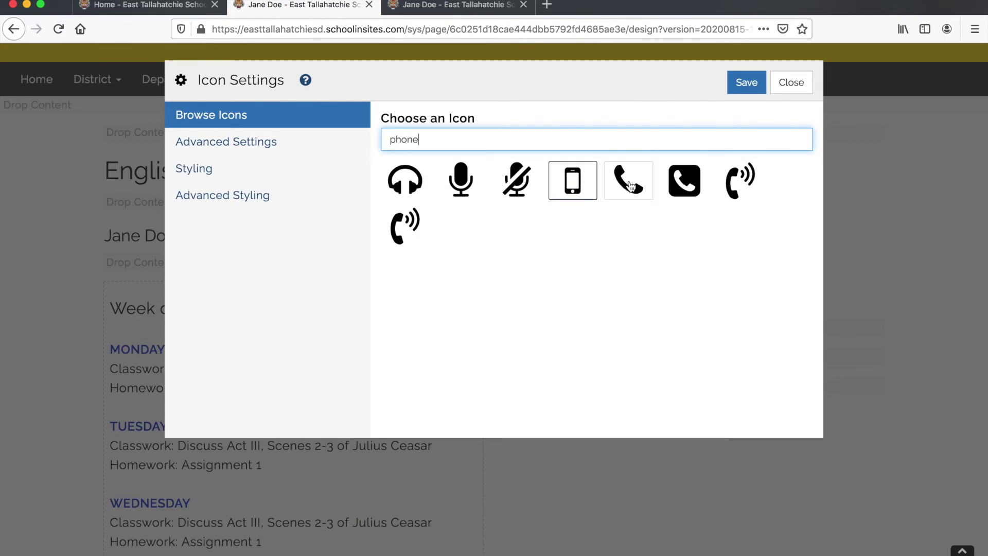
{"action": "left_click", "coordinate": [680, 185]}
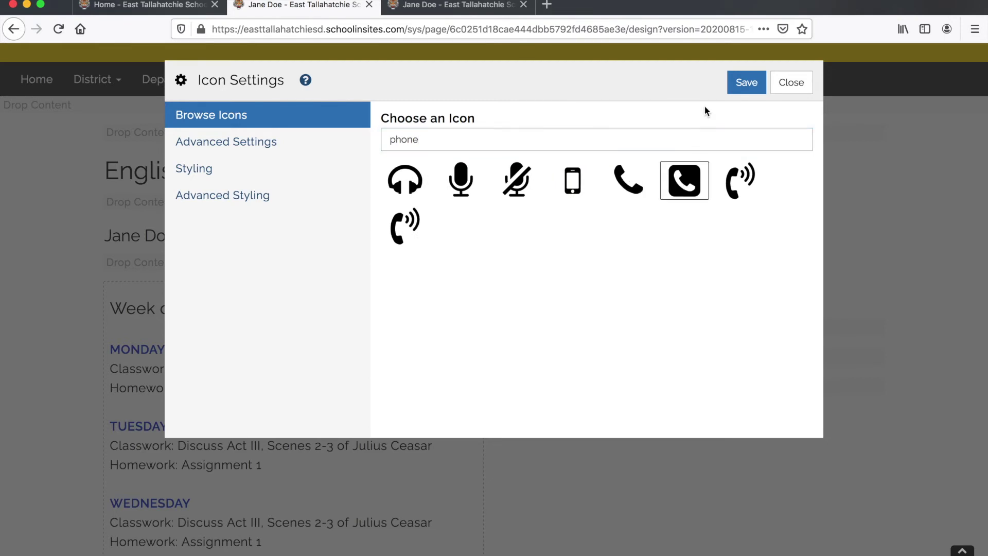
{"action": "left_click", "coordinate": [262, 139]}
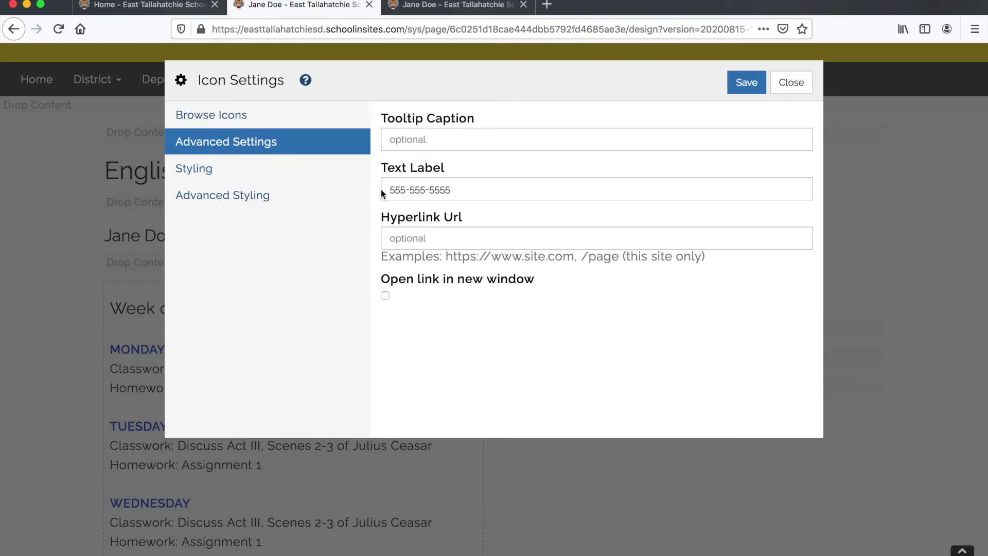
{"action": "left_click", "coordinate": [745, 84]}
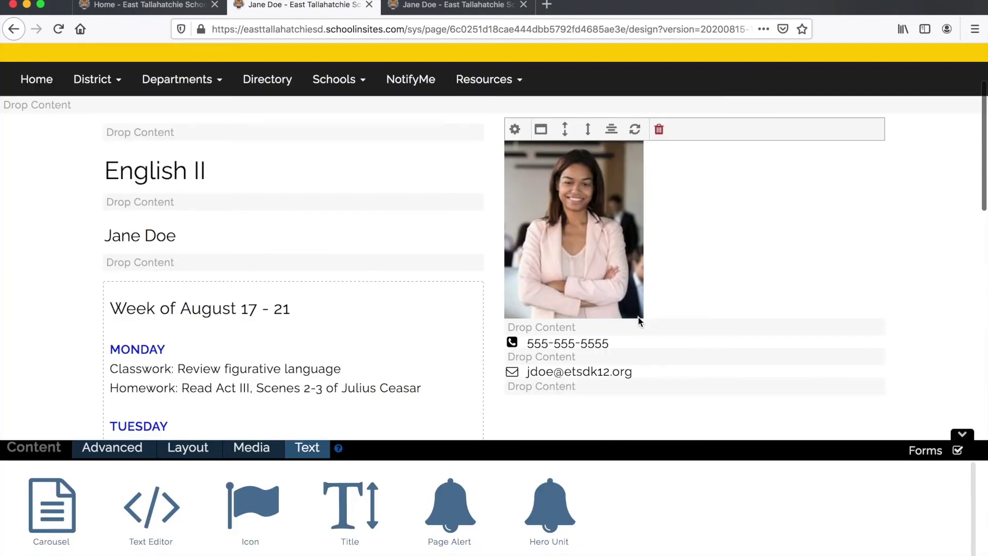
{"action": "left_click", "coordinate": [652, 354]}
{"action": "scroll", "coordinate": [651, 350], "scroll_direction": "up", "scroll_amount": 5}
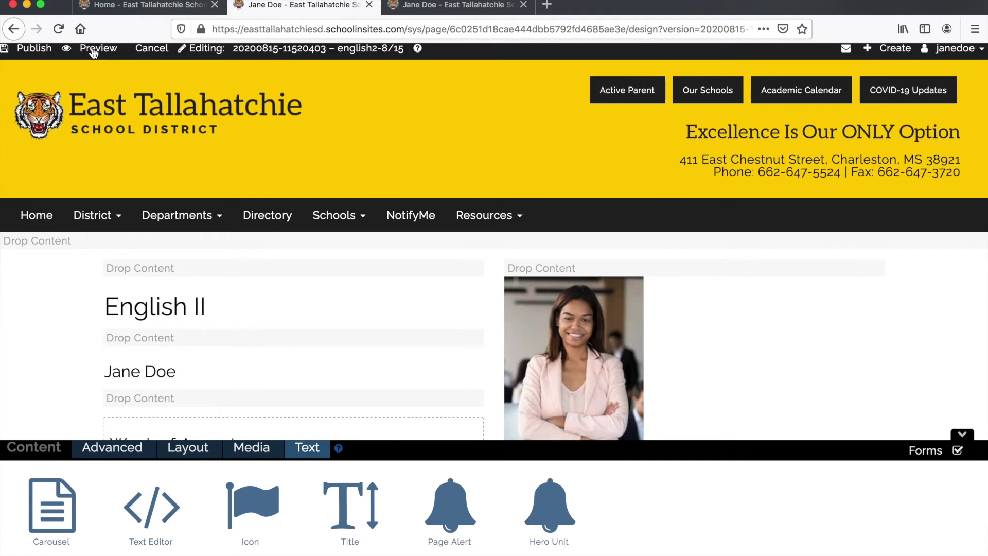
- Preview the teacher page in a new tab and scroll through it
{"action": "left_click", "coordinate": [93, 48]}
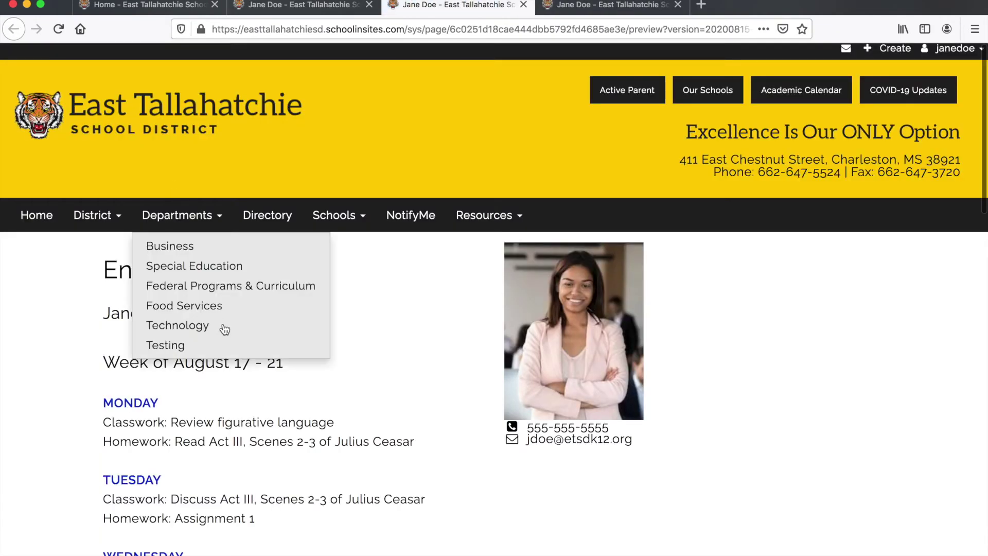
{"action": "scroll", "coordinate": [229, 332], "scroll_direction": "down", "scroll_amount": 5}
{"action": "scroll", "coordinate": [229, 331], "scroll_direction": "down", "scroll_amount": 1}
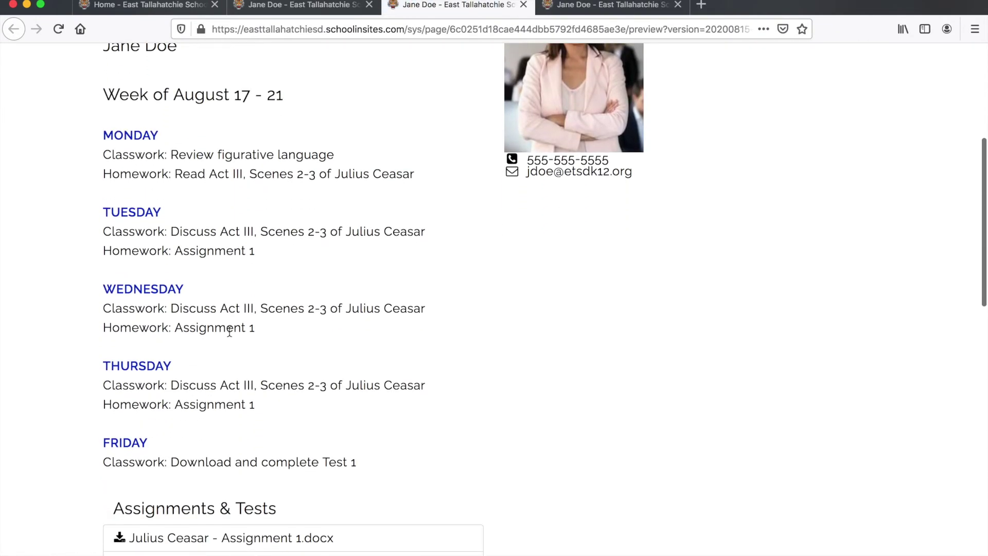
{"action": "scroll", "coordinate": [548, 186], "scroll_direction": "up", "scroll_amount": 4}
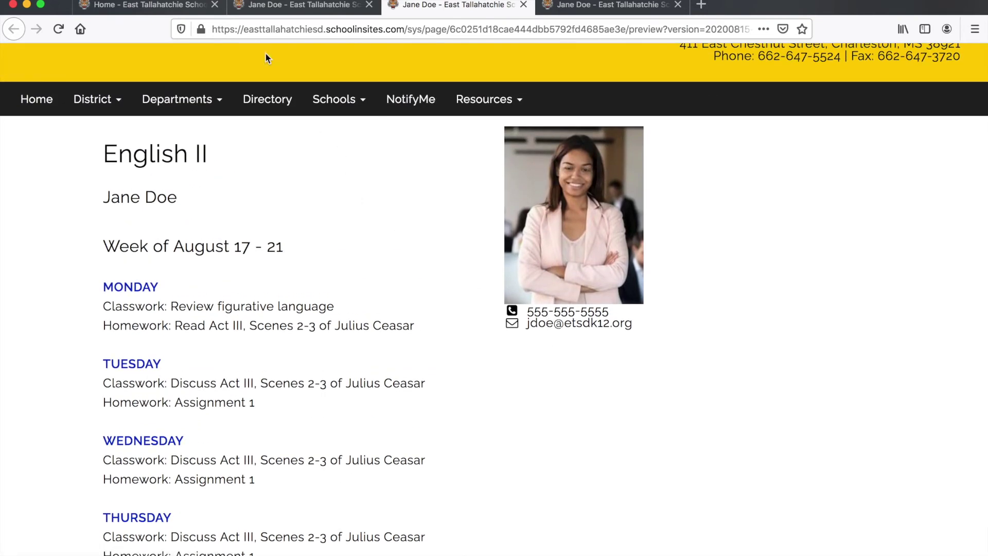
- Return to the editor and bring up background style choices for the phone line
{"action": "left_click", "coordinate": [271, 10]}
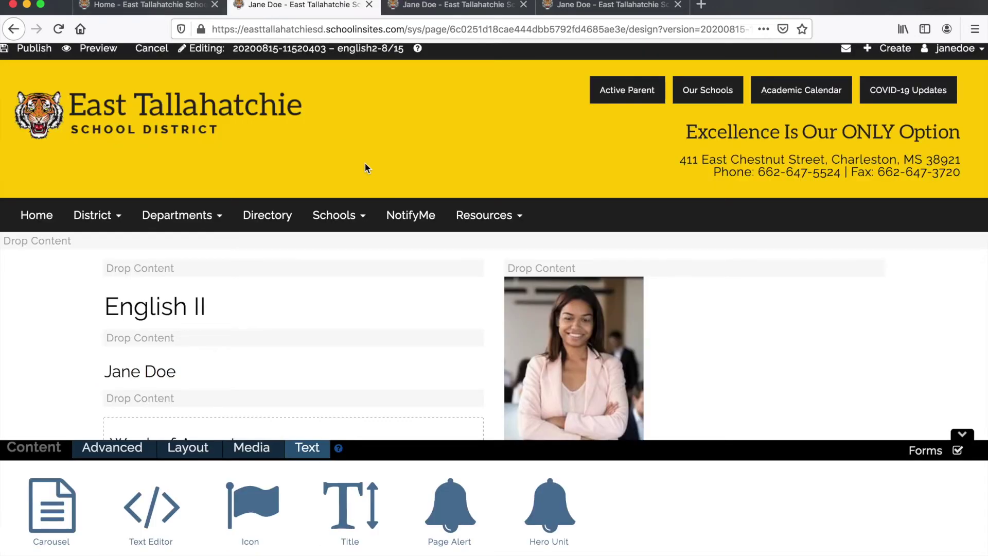
{"action": "scroll", "coordinate": [388, 216], "scroll_direction": "down", "scroll_amount": 5}
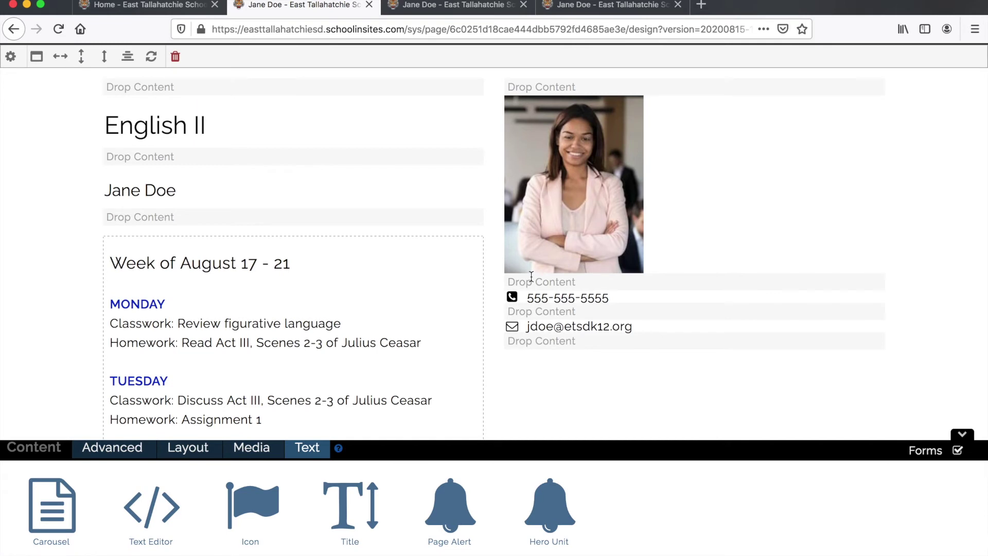
{"action": "left_click", "coordinate": [540, 279]}
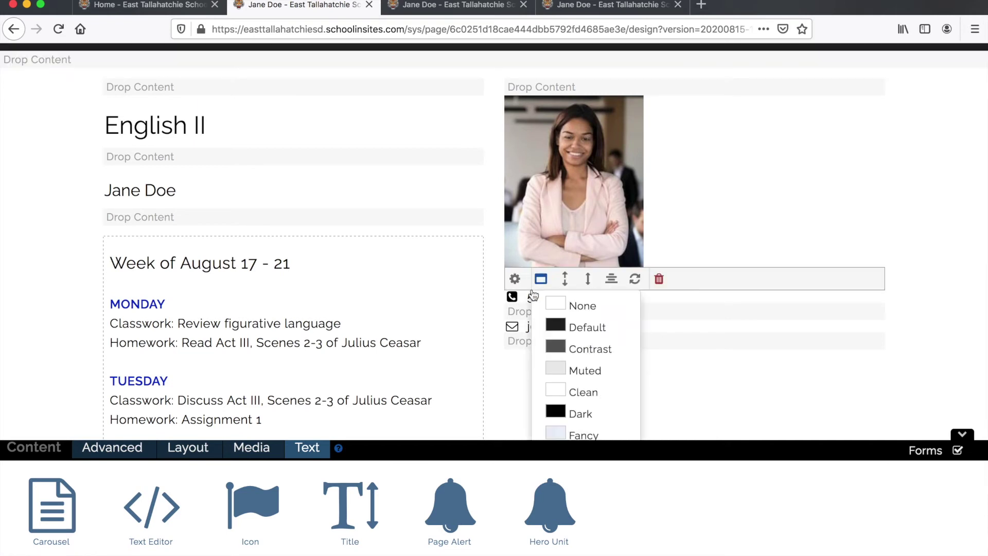
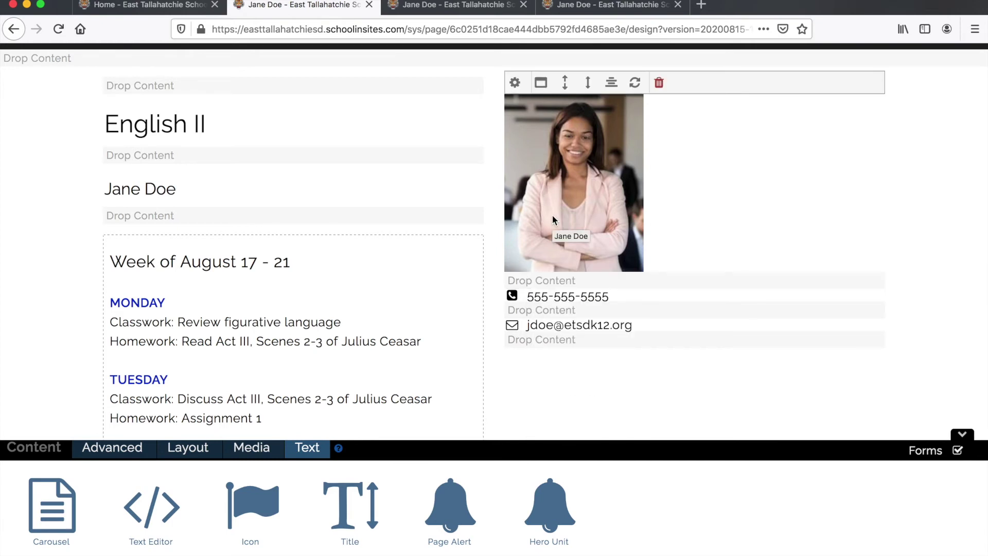
- Give the sidebar photo 30px of top spacing
{"action": "left_click", "coordinate": [565, 85]}
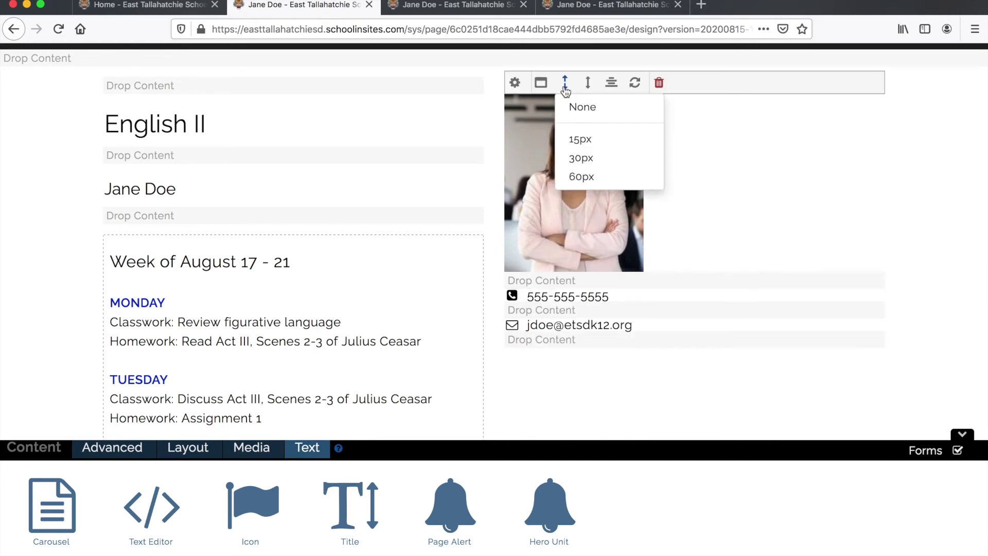
{"action": "left_click", "coordinate": [577, 160]}
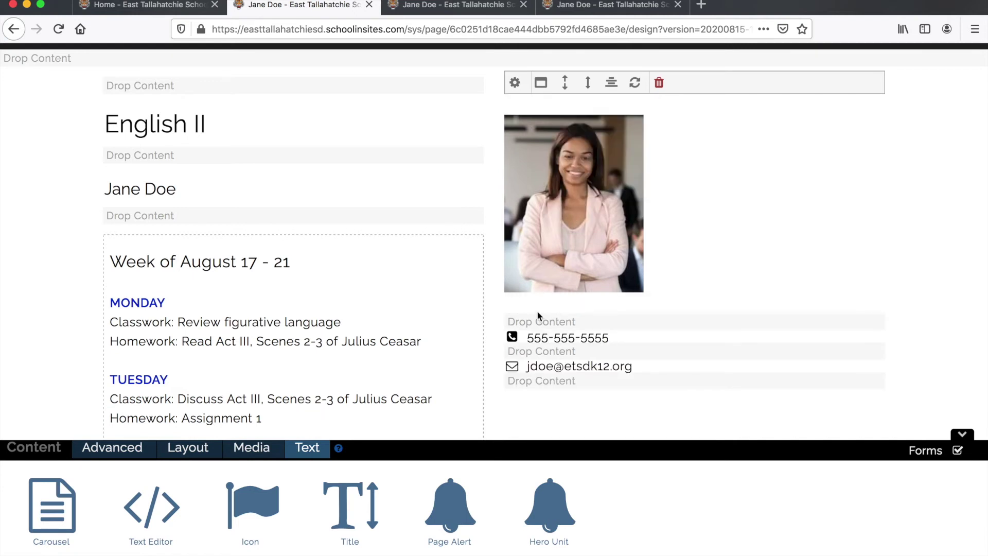
{"action": "scroll", "coordinate": [217, 103], "scroll_direction": "up", "scroll_amount": 5}
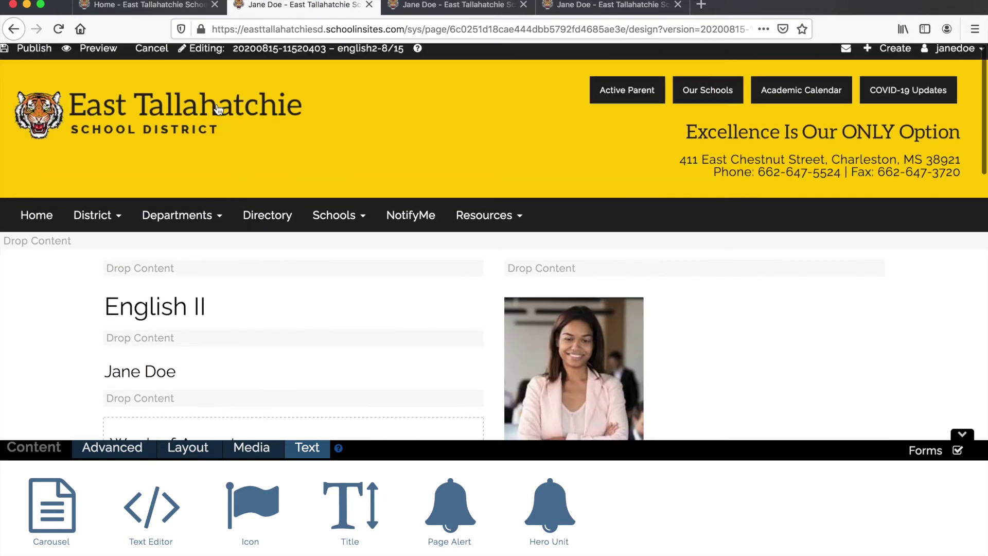
- Preview the page in a new tab, scroll through it, and return to the editor
{"action": "left_click", "coordinate": [106, 52]}
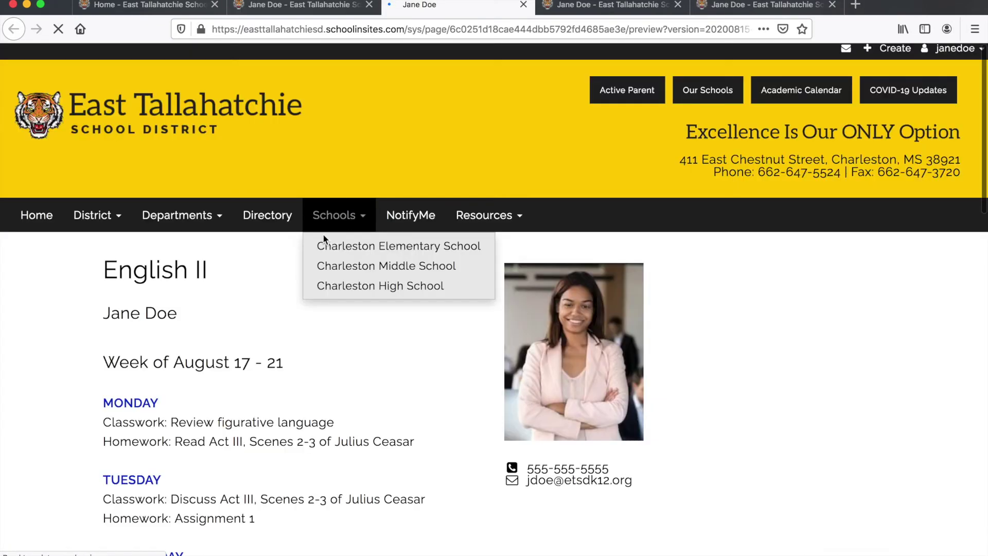
{"action": "scroll", "coordinate": [322, 234], "scroll_direction": "down", "scroll_amount": 3}
{"action": "scroll", "coordinate": [380, 260], "scroll_direction": "down", "scroll_amount": 3}
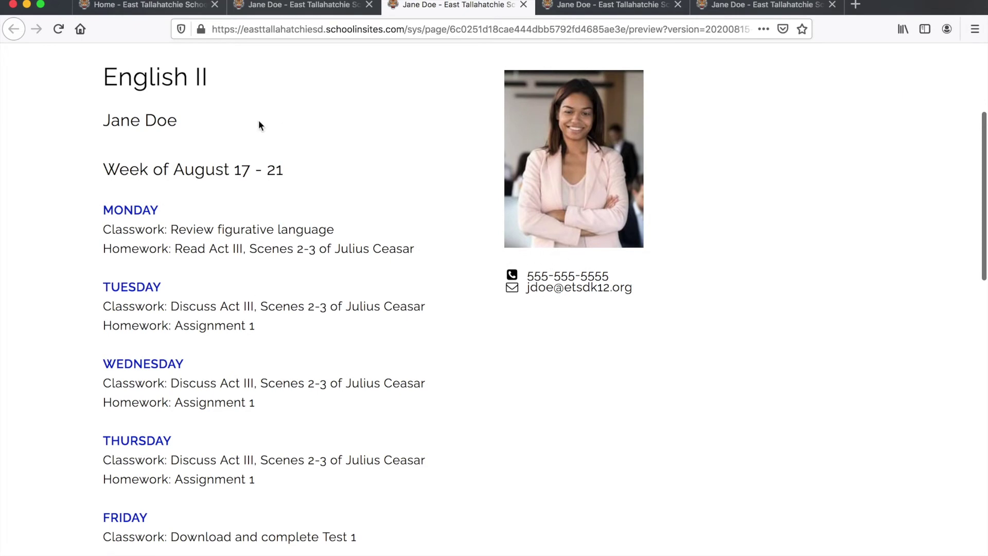
{"action": "left_click", "coordinate": [264, 8]}
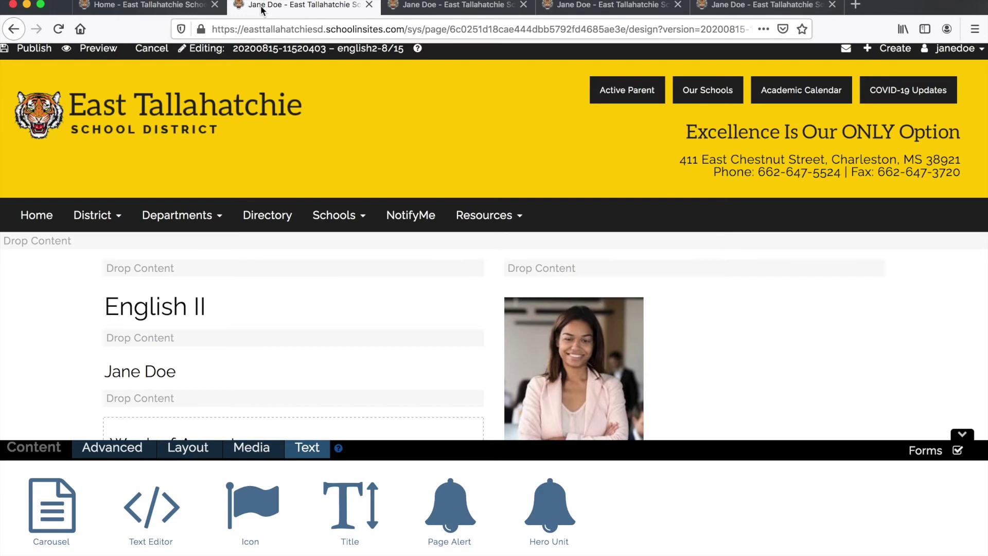
- Give the phone number block 15px spacing
{"action": "scroll", "coordinate": [344, 106], "scroll_direction": "down", "scroll_amount": 5}
{"action": "mouse_move", "coordinate": [536, 282]}
{"action": "left_click", "coordinate": [565, 263]}
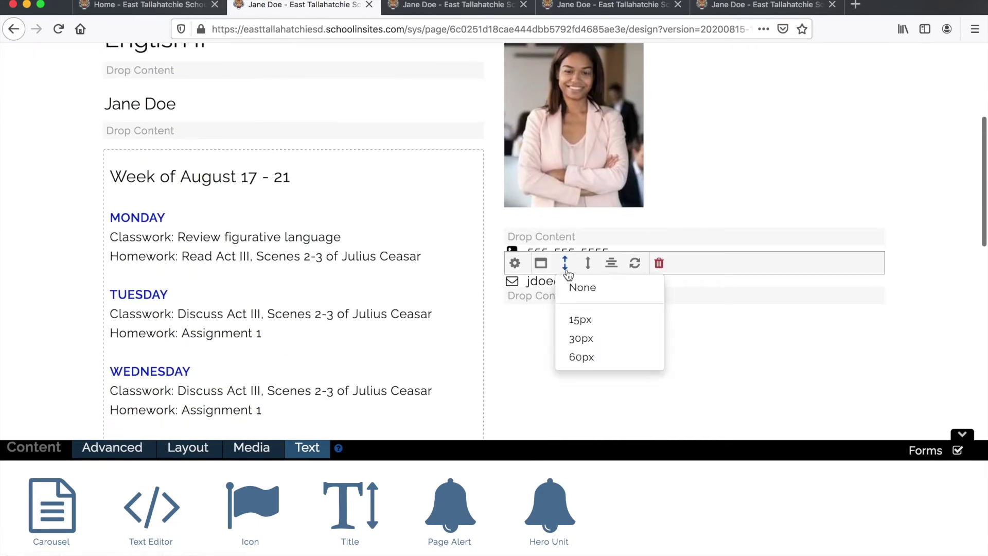
{"action": "left_click", "coordinate": [576, 320]}
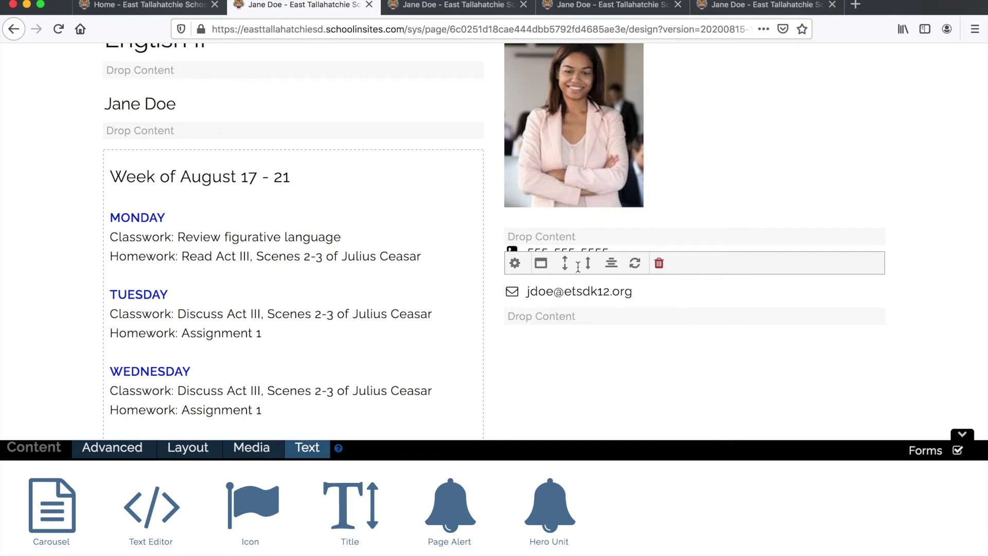
- Reduce the photo's top spacing from 30px to 15px
{"action": "scroll", "coordinate": [559, 230], "scroll_direction": "up", "scroll_amount": 2}
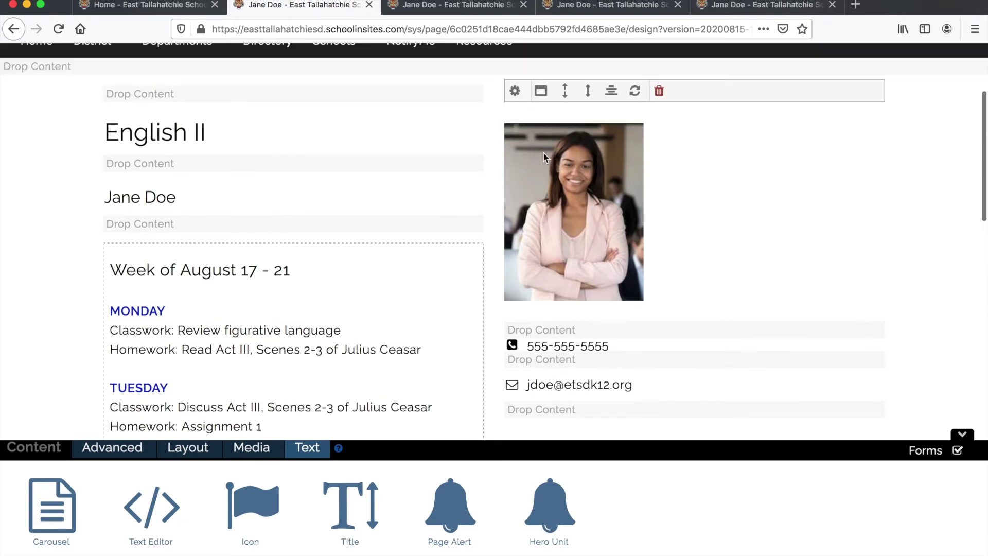
{"action": "left_click", "coordinate": [515, 92]}
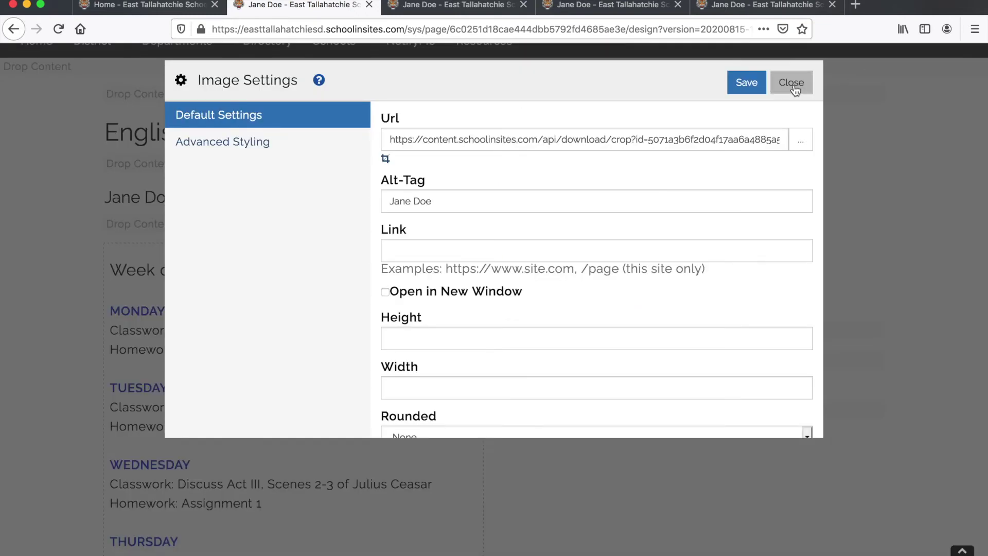
{"action": "left_click", "coordinate": [792, 83]}
{"action": "left_click", "coordinate": [565, 93]}
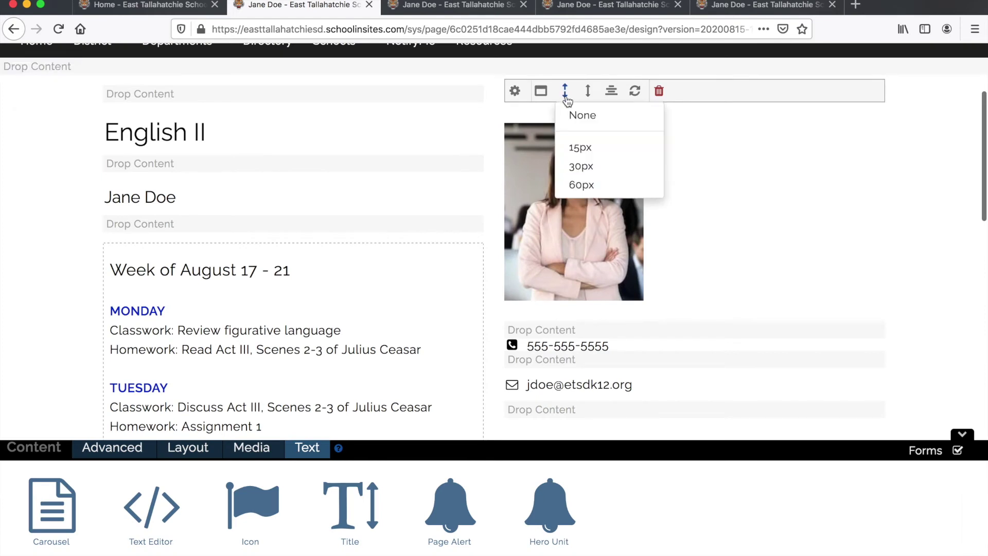
{"action": "left_click", "coordinate": [578, 147]}
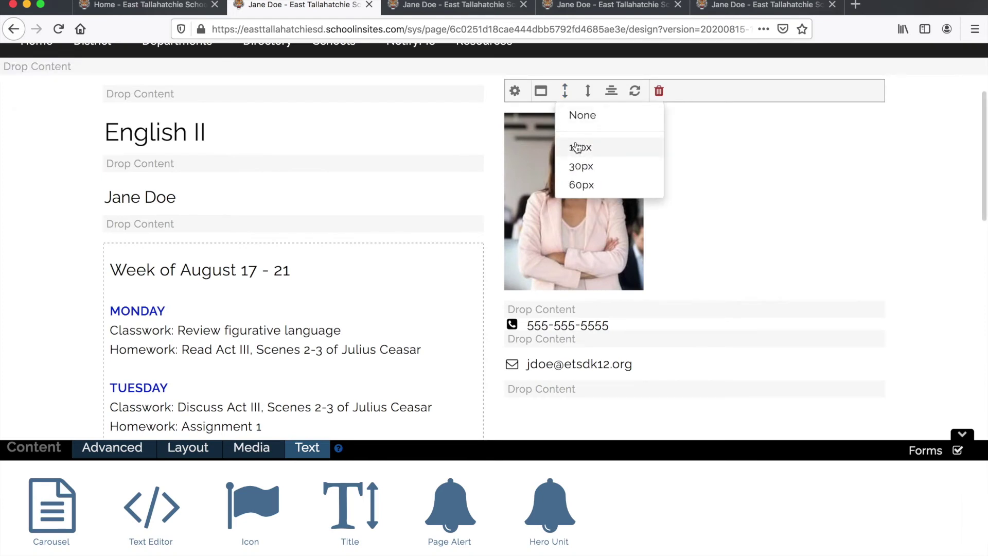
{"action": "scroll", "coordinate": [223, 133], "scroll_direction": "up", "scroll_amount": 5}
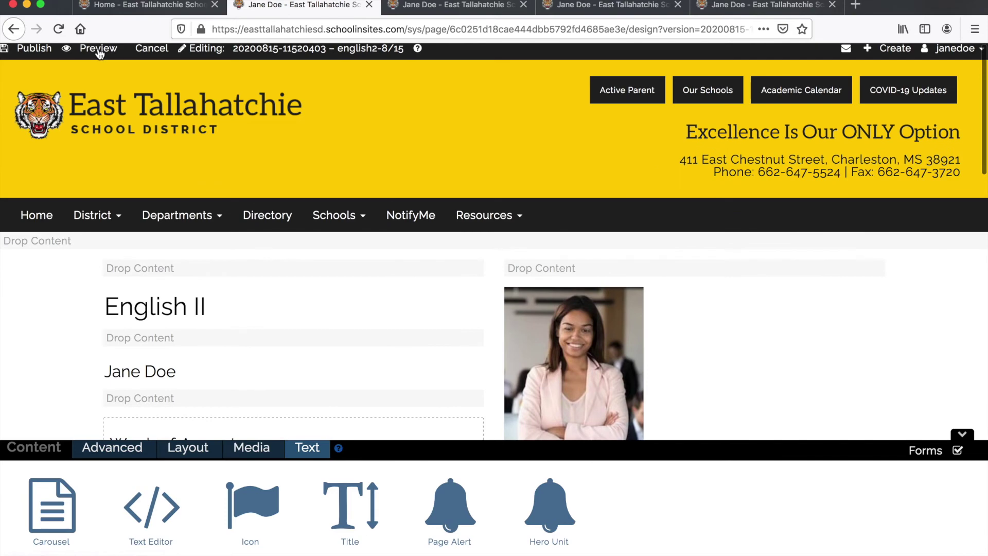
- Preview the page with 15px photo and phone spacing, scrolling up and down
{"action": "left_click", "coordinate": [99, 49]}
{"action": "scroll", "coordinate": [379, 343], "scroll_direction": "down", "scroll_amount": 3}
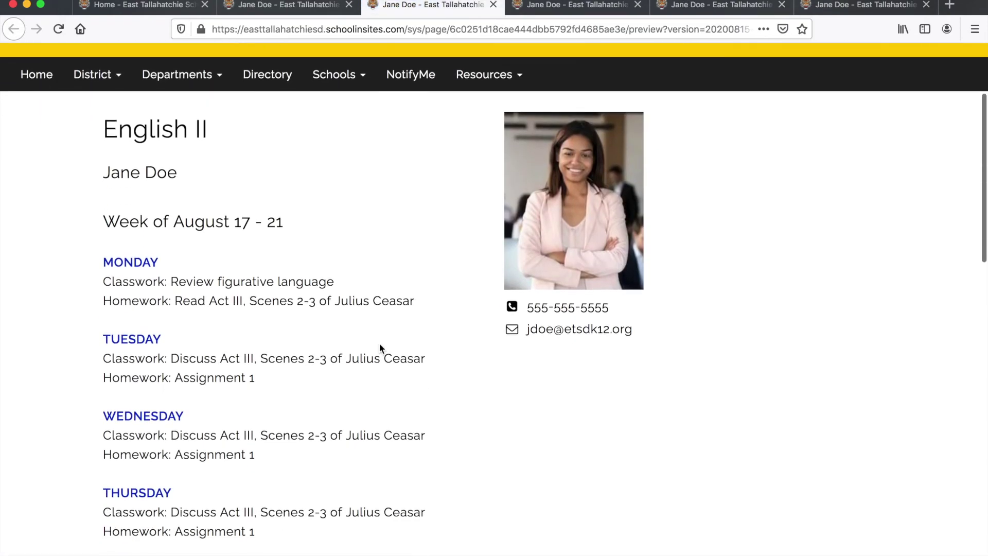
{"action": "scroll", "coordinate": [379, 343], "scroll_direction": "down", "scroll_amount": 2}
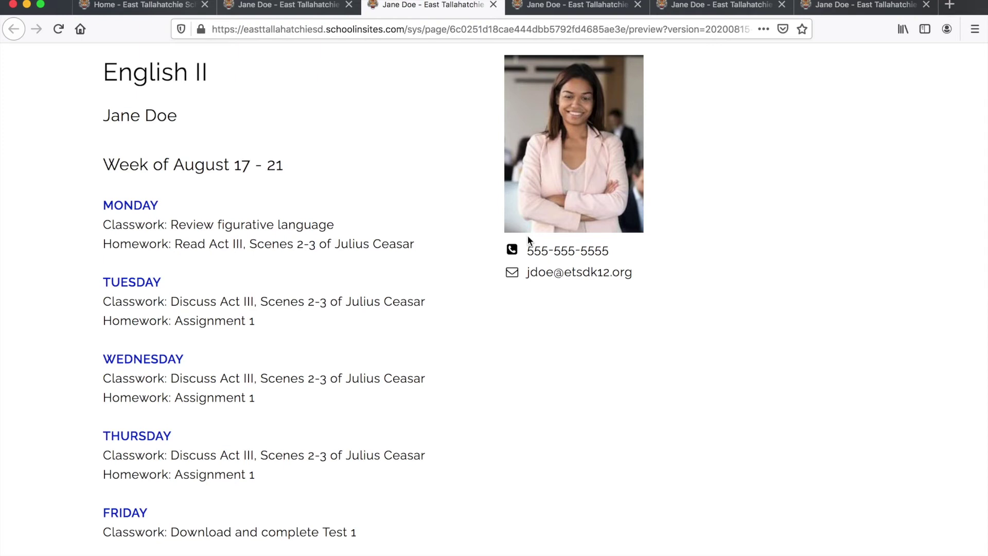
{"action": "scroll", "coordinate": [528, 237], "scroll_direction": "down", "scroll_amount": 5}
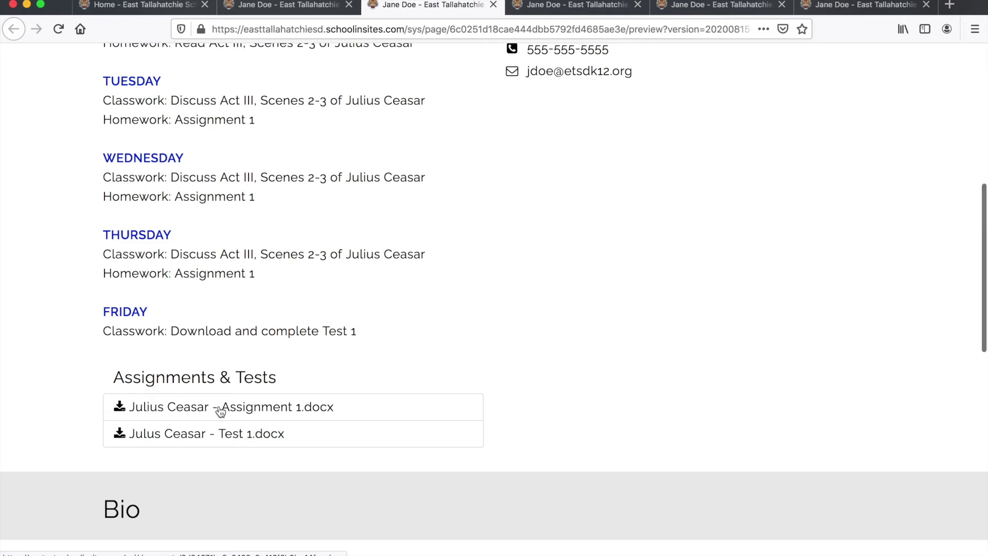
{"action": "scroll", "coordinate": [220, 412], "scroll_direction": "up", "scroll_amount": 2}
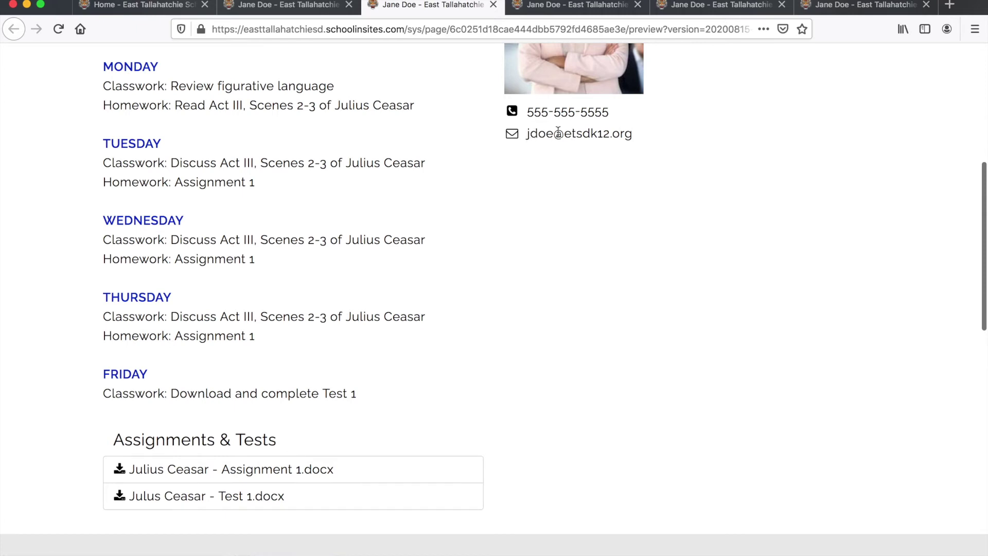
{"action": "scroll", "coordinate": [558, 132], "scroll_direction": "up", "scroll_amount": 5}
{"action": "scroll", "coordinate": [558, 132], "scroll_direction": "down", "scroll_amount": 2}
{"action": "scroll", "coordinate": [558, 131], "scroll_direction": "down", "scroll_amount": 8}
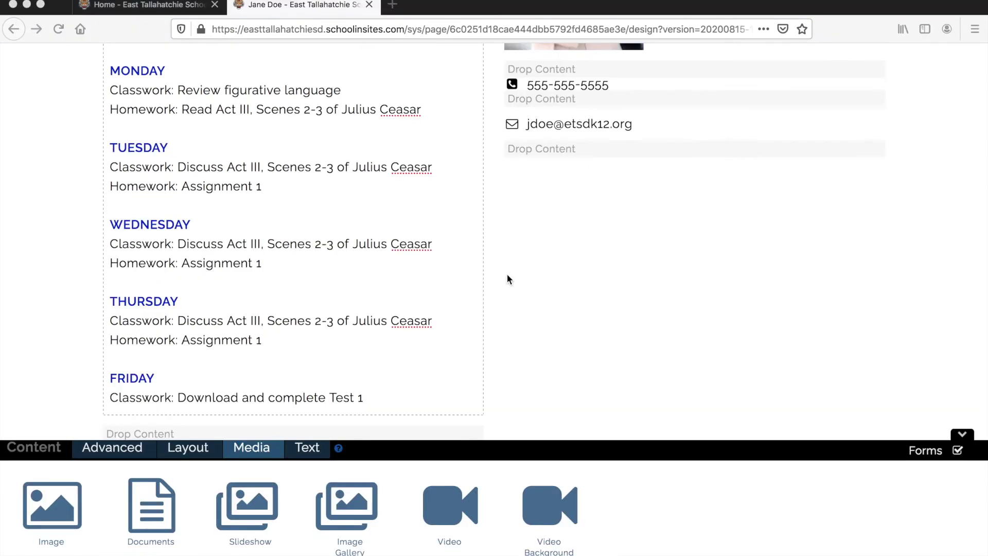
- Drag a Video block from Media onto the teacher page
{"action": "scroll", "coordinate": [507, 278], "scroll_direction": "up", "scroll_amount": 7}
{"action": "scroll", "coordinate": [507, 278], "scroll_direction": "down", "scroll_amount": 5}
{"action": "scroll", "coordinate": [508, 278], "scroll_direction": "down", "scroll_amount": 1}
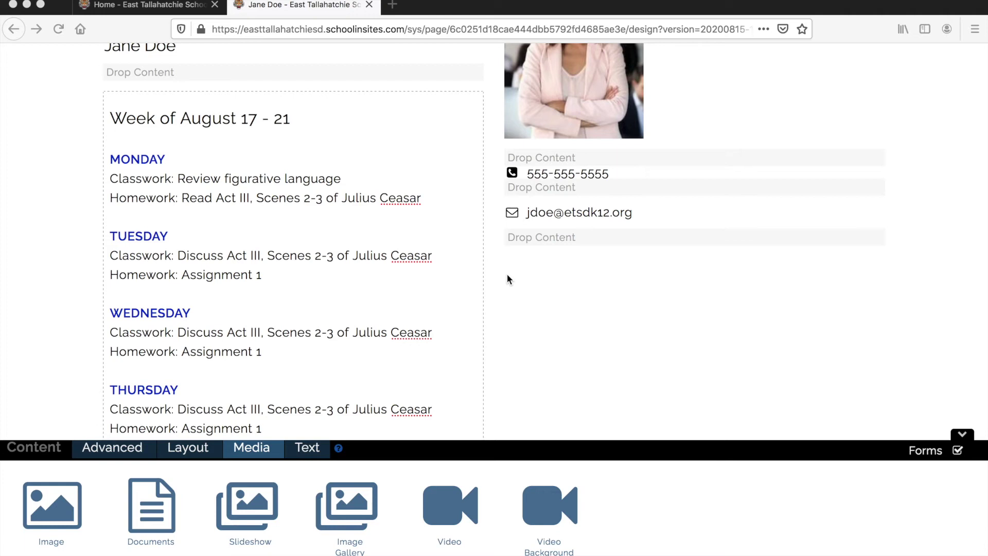
{"action": "scroll", "coordinate": [306, 211], "scroll_direction": "down", "scroll_amount": 2}
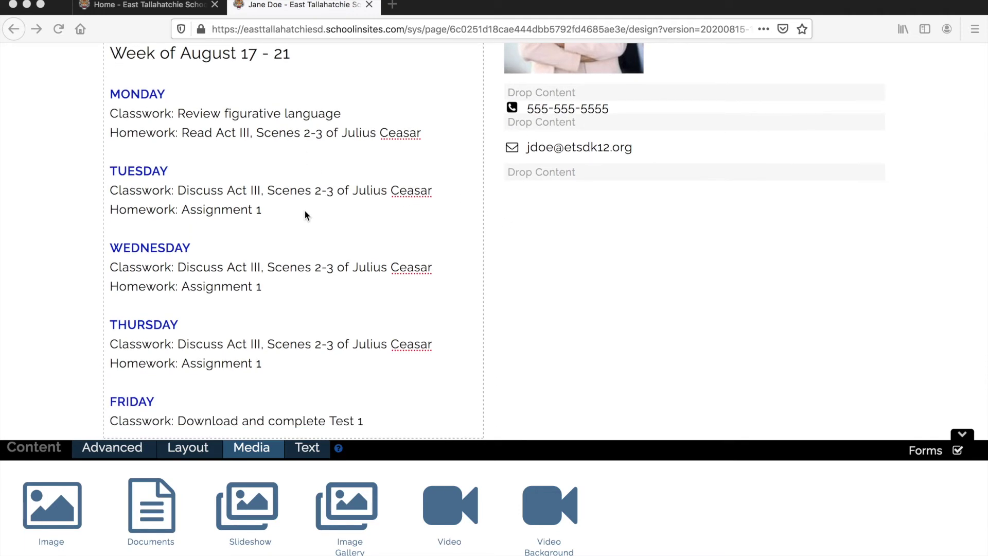
{"action": "scroll", "coordinate": [272, 196], "scroll_direction": "down", "scroll_amount": 2}
{"action": "scroll", "coordinate": [272, 196], "scroll_direction": "up", "scroll_amount": 2}
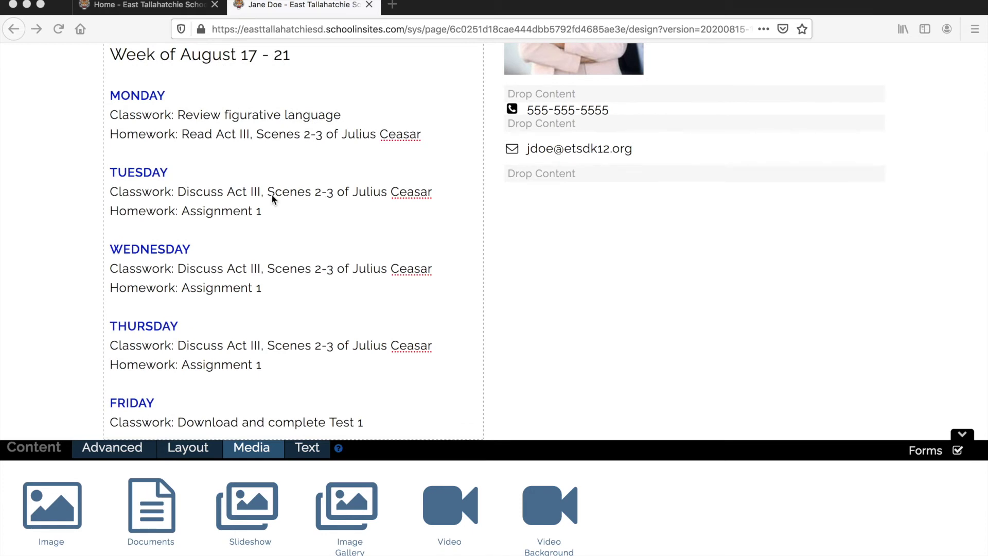
{"action": "left_click", "coordinate": [291, 472]}
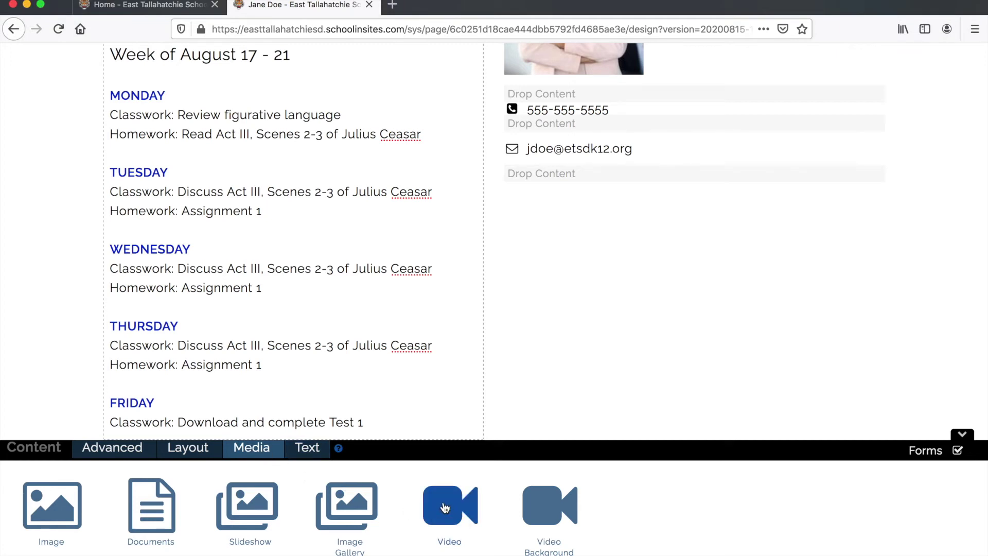
{"action": "left_click_drag", "start_coordinate": [445, 508], "coordinate": [532, 171]}
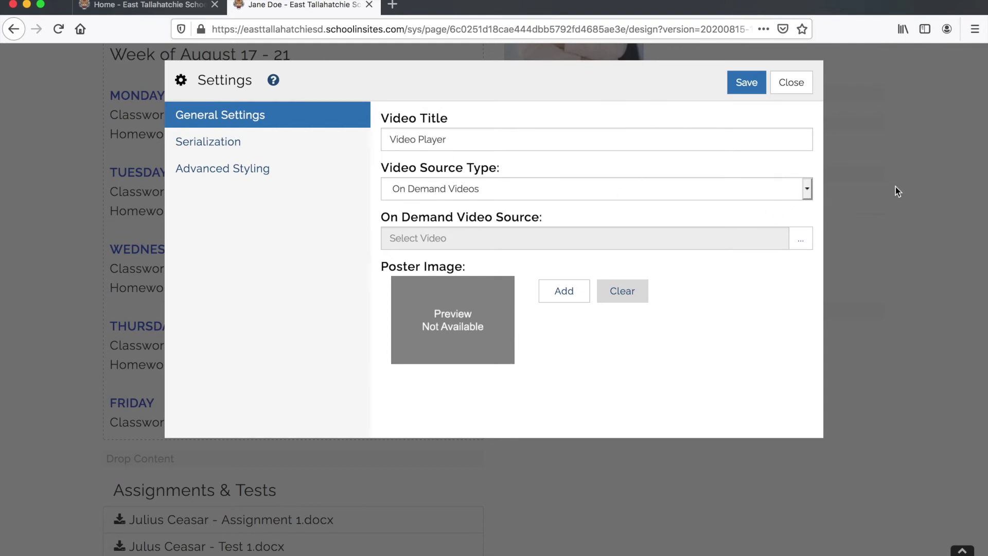
- Set the video source type to YouTube Videos, then switch to the YouTube desktop
{"action": "left_click", "coordinate": [808, 190]}
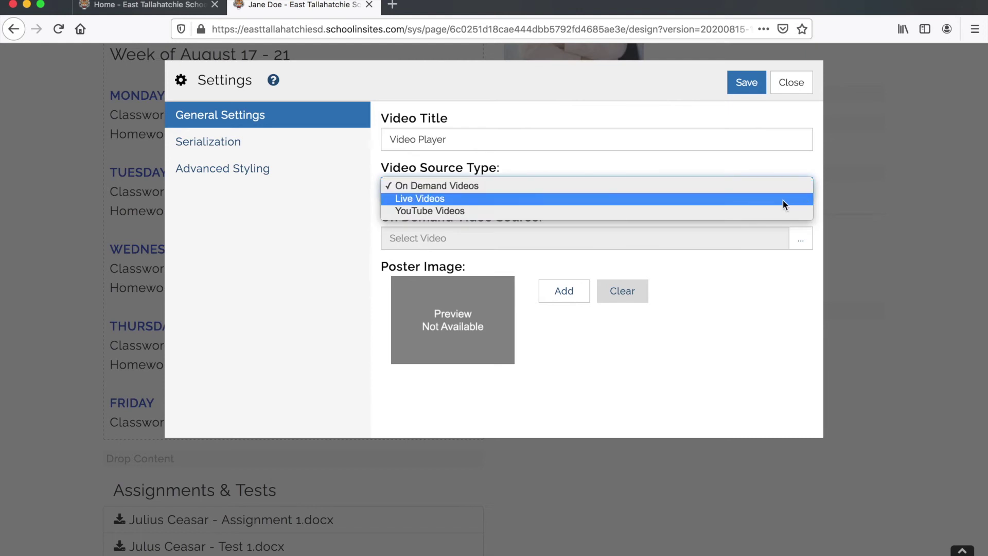
{"action": "left_click", "coordinate": [764, 213]}
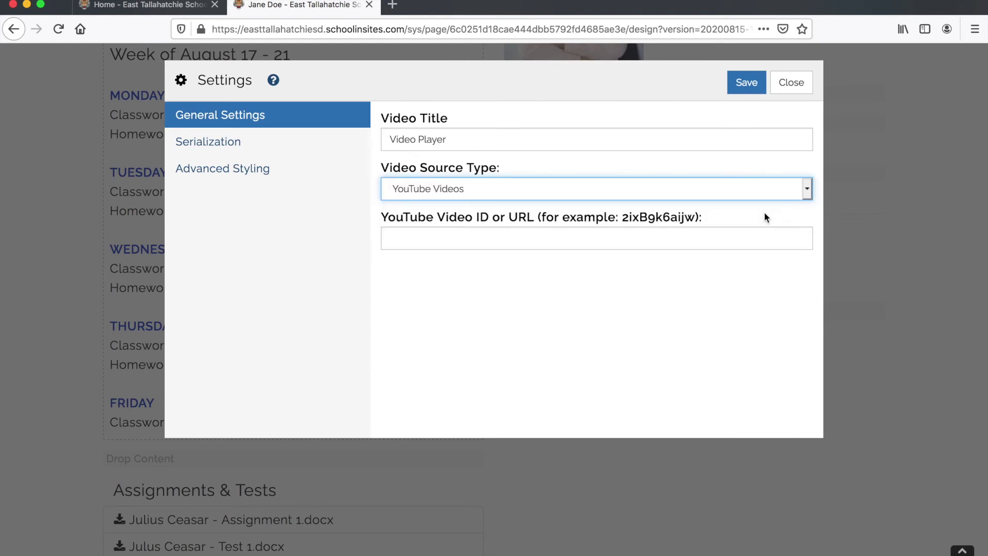
{"action": "left_click", "coordinate": [415, 238]}
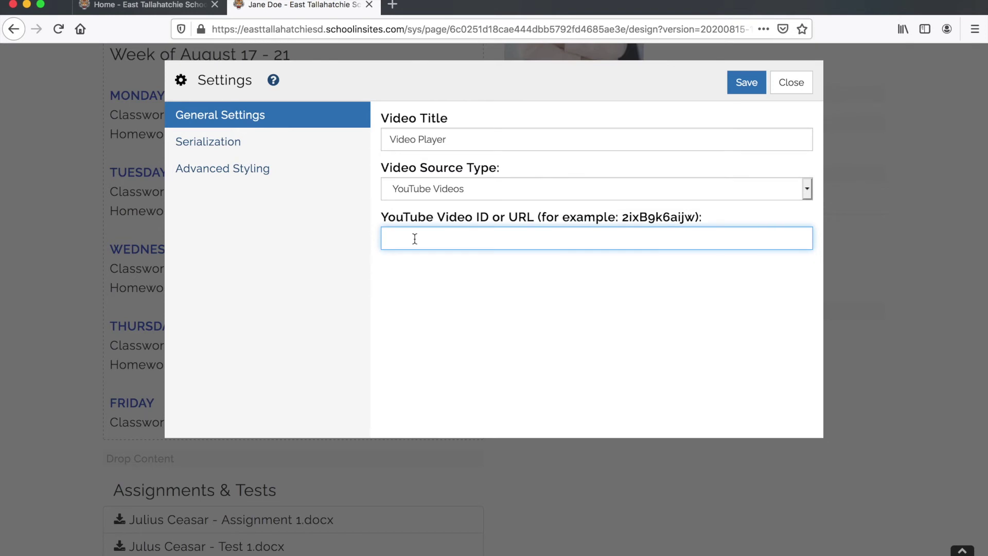
{"action": "key", "text": "ctrl+Right"}
{"action": "key", "text": "ctrl+Right"}
- Copy the youtu.be share link for 'Julius Caesar - Greatest Conqueror Ever?'
{"action": "left_click", "coordinate": [651, 219]}
{"action": "scroll", "coordinate": [653, 216], "scroll_direction": "up", "scroll_amount": 5}
{"action": "left_click", "coordinate": [324, 304]}
{"action": "scroll", "coordinate": [325, 304], "scroll_direction": "down", "scroll_amount": 2}
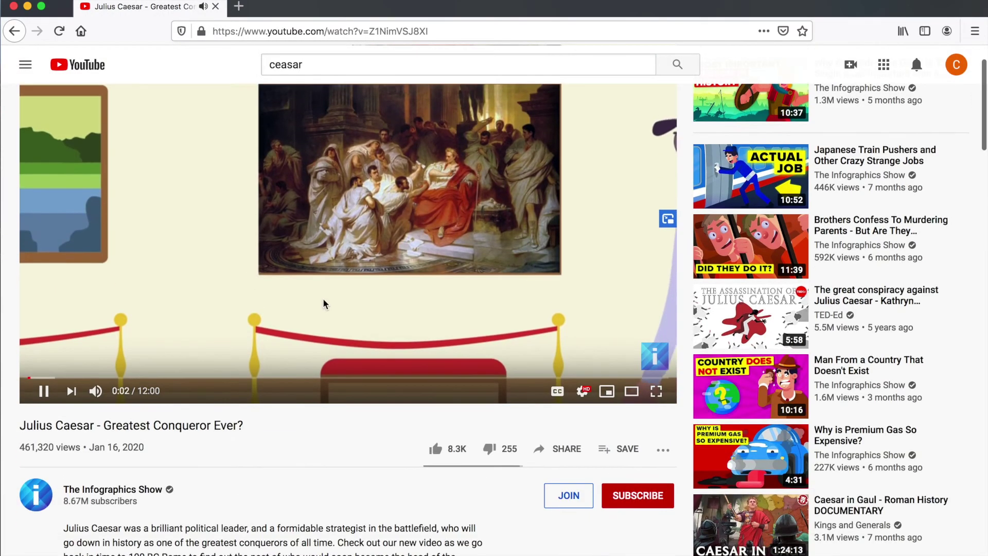
{"action": "left_click", "coordinate": [371, 198]}
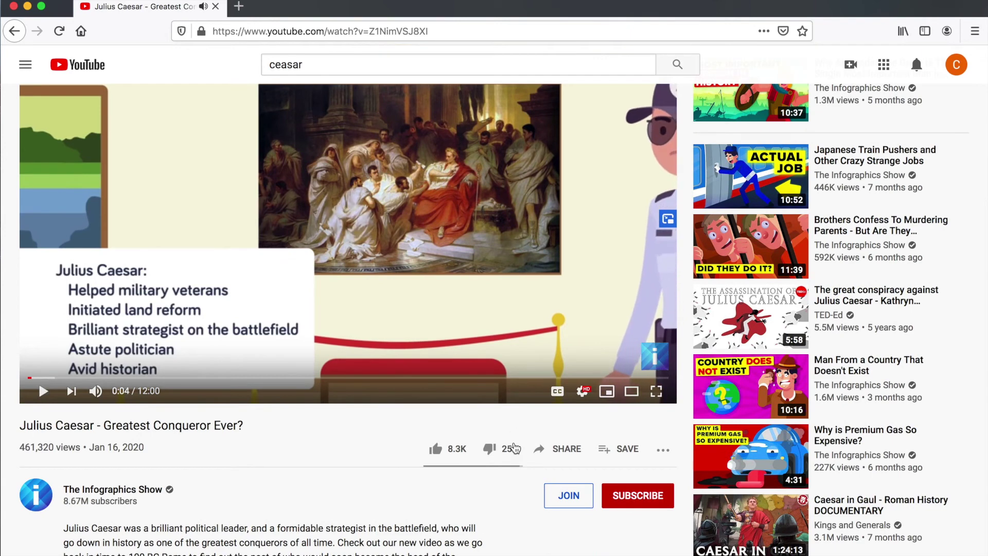
{"action": "left_click", "coordinate": [562, 448]}
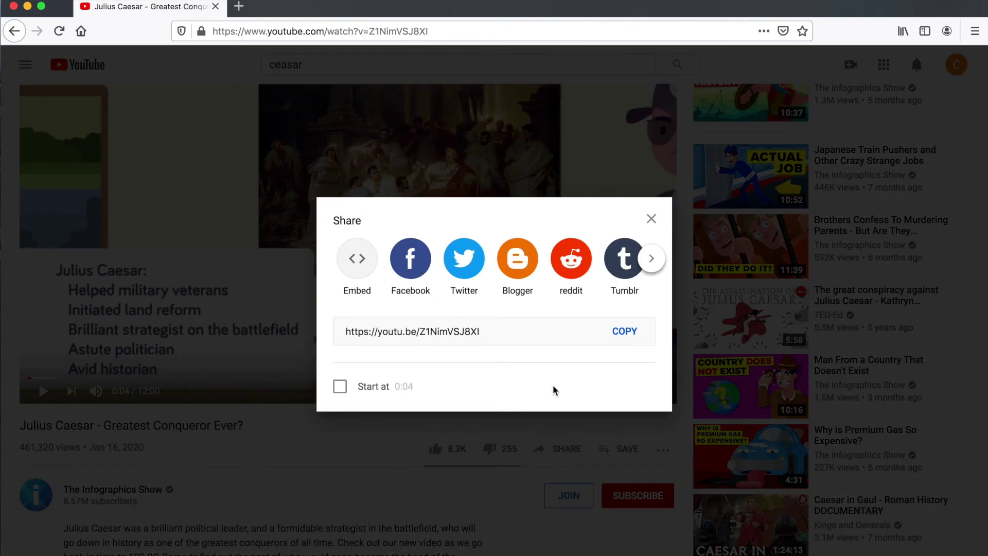
{"action": "left_click", "coordinate": [497, 330]}
{"action": "key", "text": "super+c"}
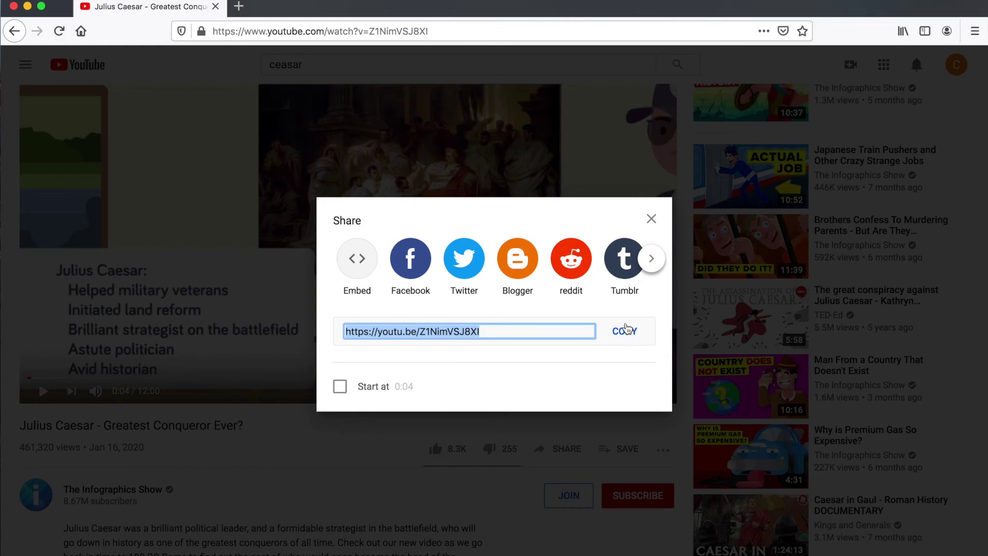
{"action": "key", "text": "ctrl+Left"}
{"action": "key", "text": "ctrl+Left"}
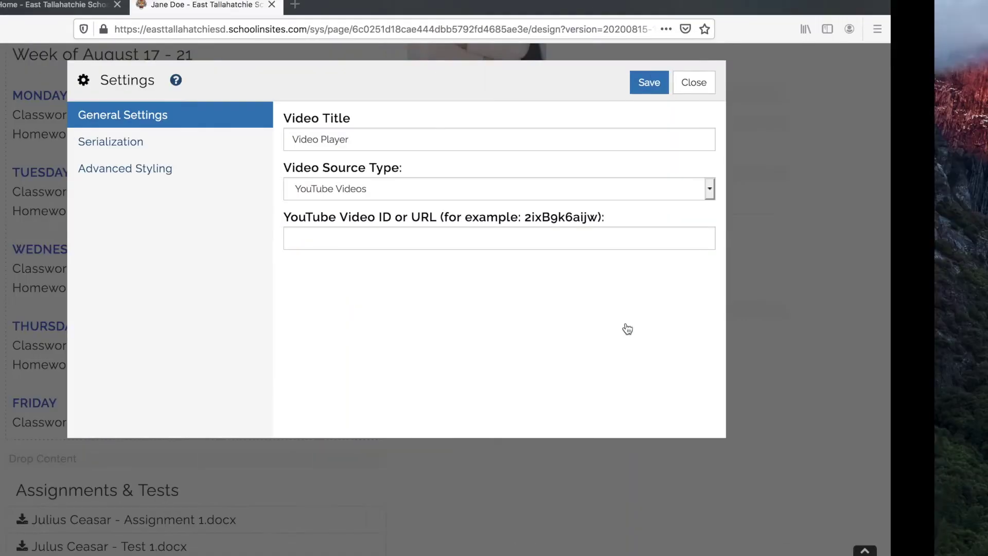
- Paste the Julius Caesar link into the YouTube Video ID or URL field and save
{"action": "left_click", "coordinate": [515, 238]}
{"action": "key", "text": "super+v"}
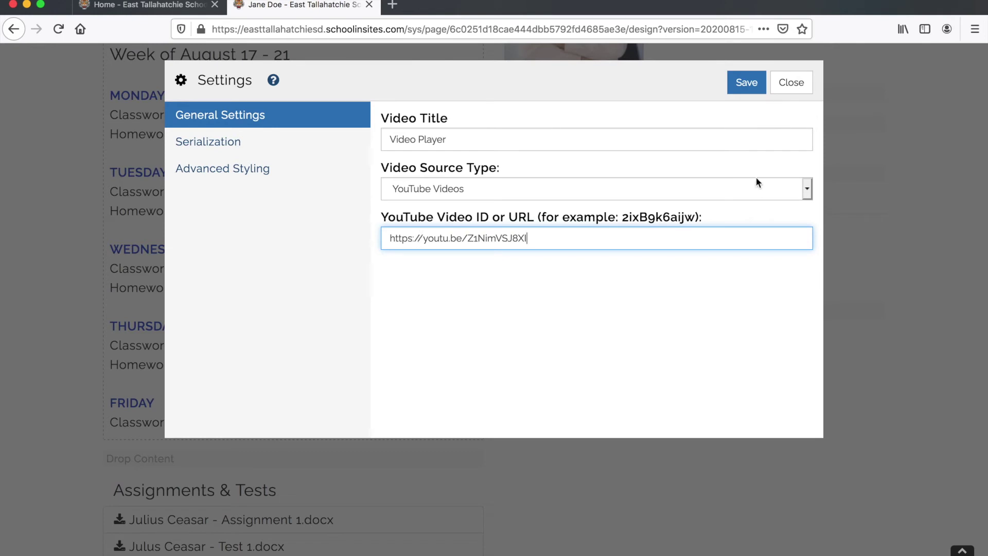
{"action": "left_click", "coordinate": [745, 84]}
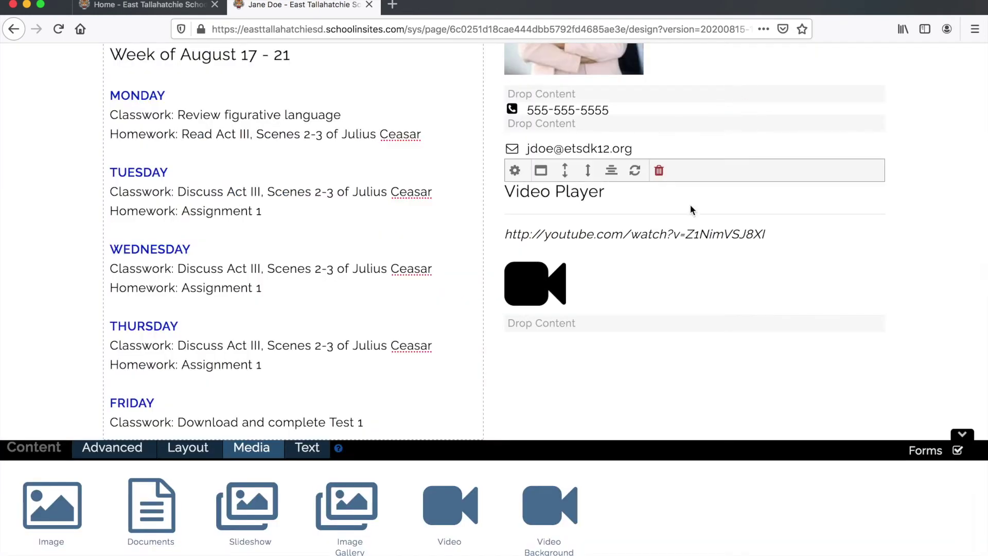
{"action": "scroll", "coordinate": [690, 205], "scroll_direction": "up", "scroll_amount": 3}
{"action": "scroll", "coordinate": [690, 205], "scroll_direction": "down", "scroll_amount": 6}
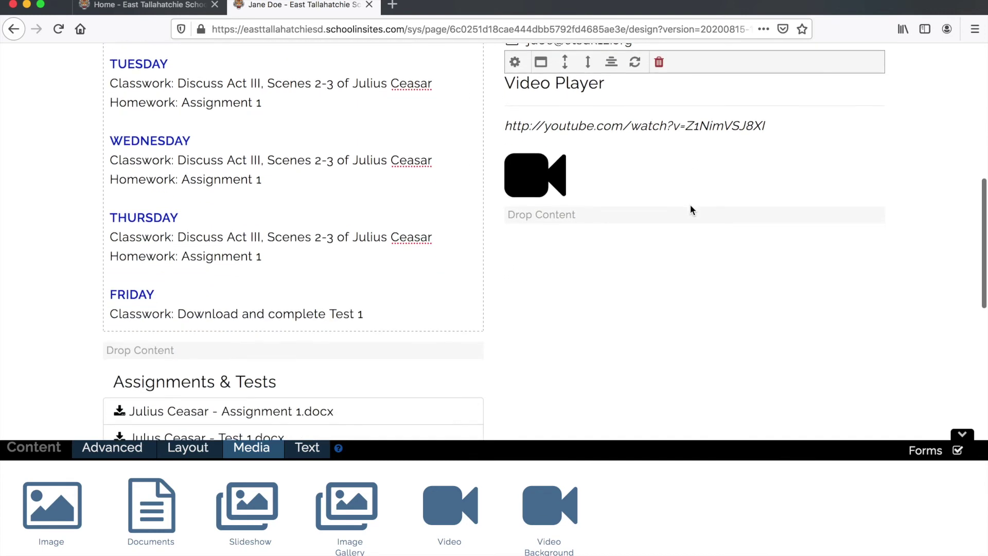
{"action": "scroll", "coordinate": [691, 205], "scroll_direction": "up", "scroll_amount": 6}
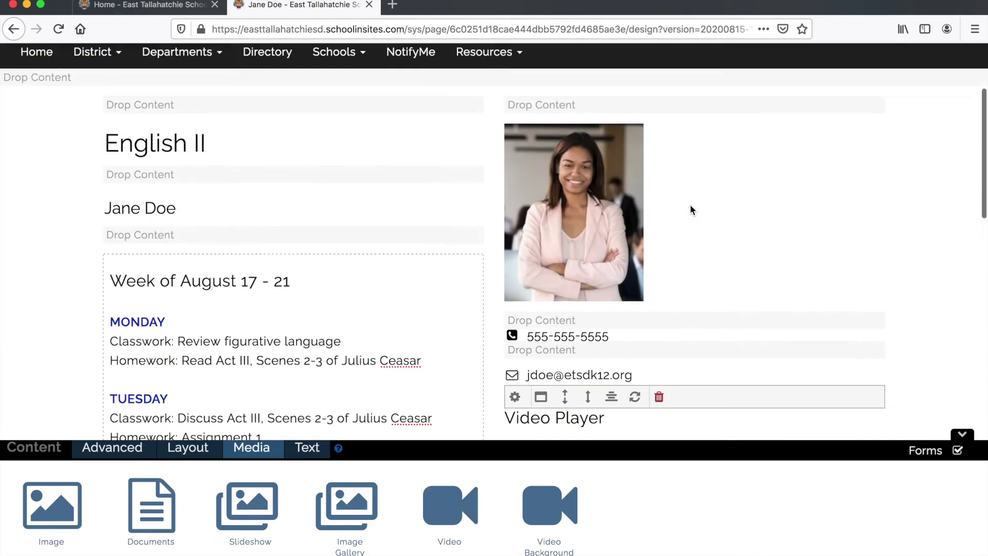
{"action": "scroll", "coordinate": [690, 210], "scroll_direction": "up", "scroll_amount": 3}
- Preview the page to see the embedded Julius Caesar video, then return to the editor
{"action": "left_click", "coordinate": [94, 47]}
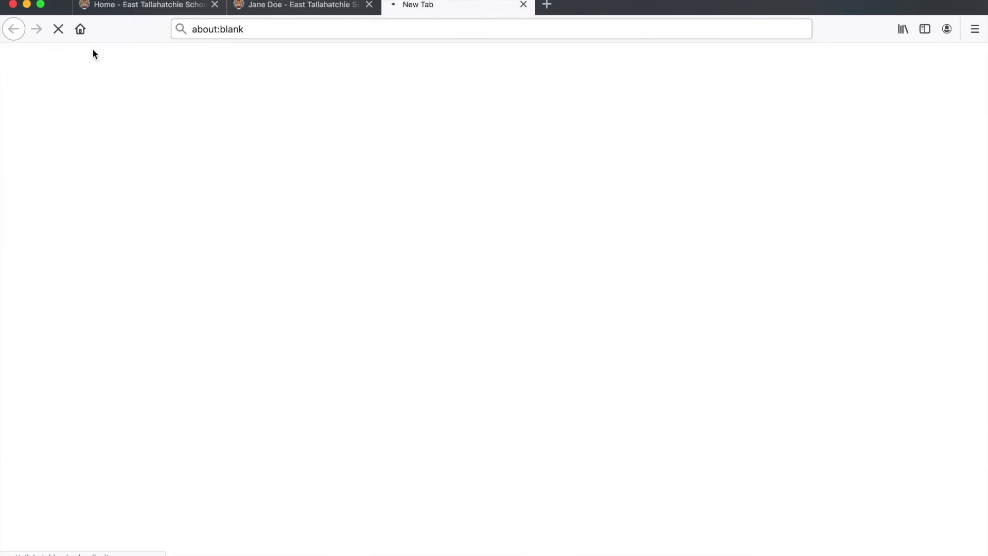
{"action": "scroll", "coordinate": [246, 172], "scroll_direction": "down", "scroll_amount": 8}
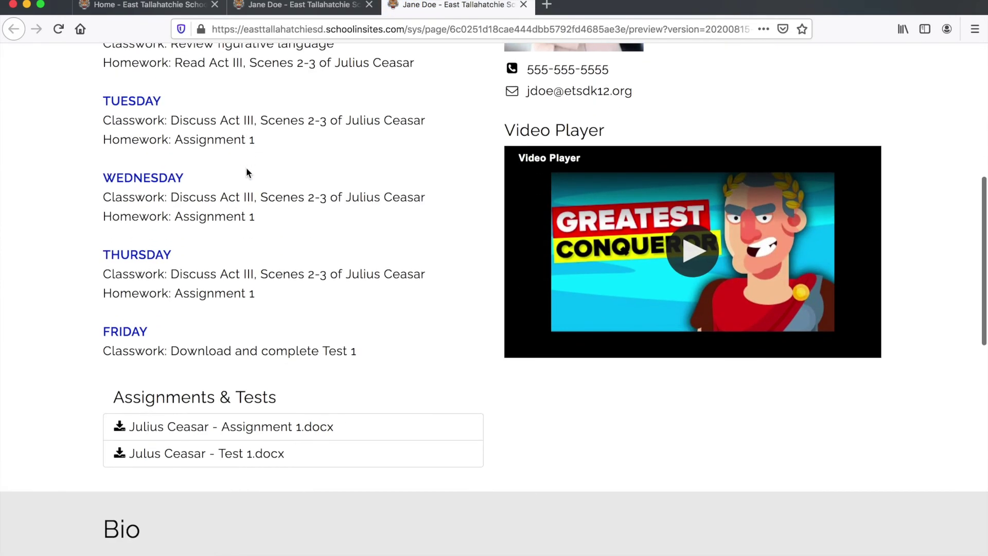
{"action": "scroll", "coordinate": [246, 173], "scroll_direction": "up", "scroll_amount": 3}
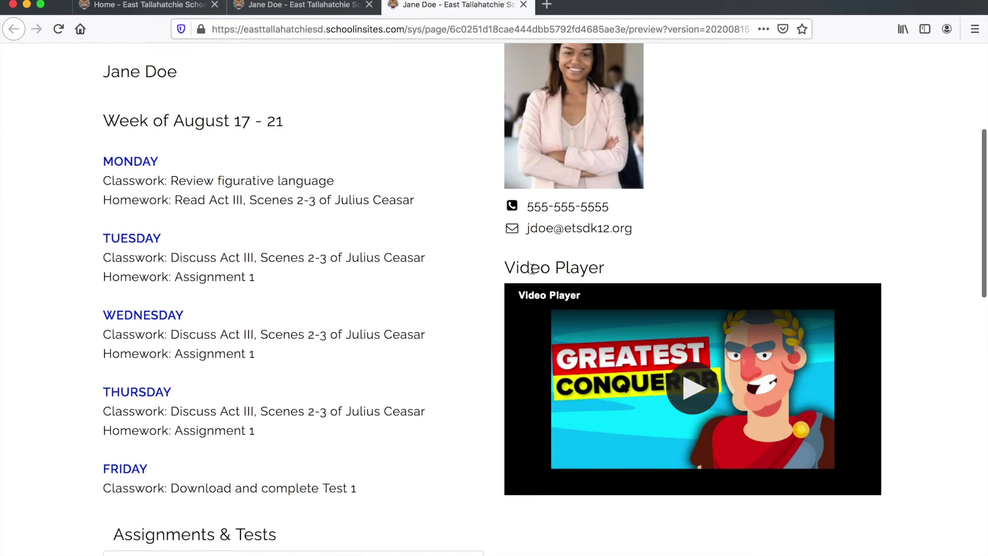
{"action": "left_click", "coordinate": [303, 6]}
{"action": "scroll", "coordinate": [394, 202], "scroll_direction": "down", "scroll_amount": 9}
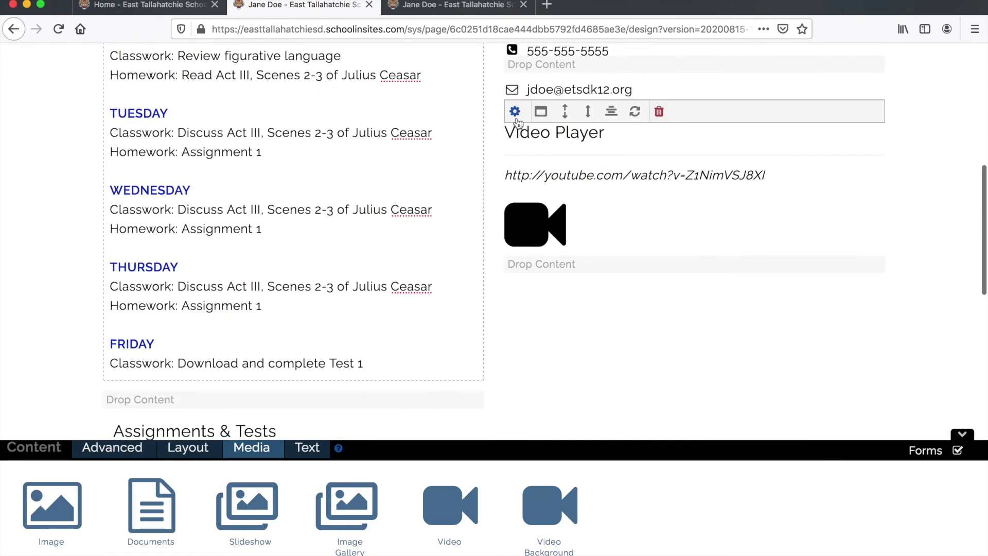
- Change the video module's title to 'Julius Ceasar Video' and save
{"action": "left_click", "coordinate": [515, 112]}
{"action": "triple_click", "coordinate": [444, 139]}
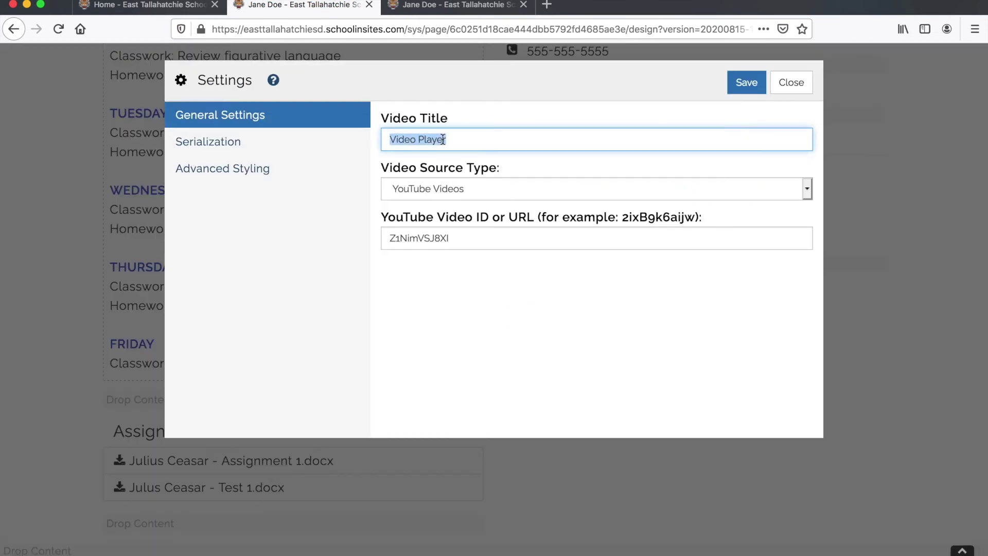
{"action": "type", "text": "Jul"}
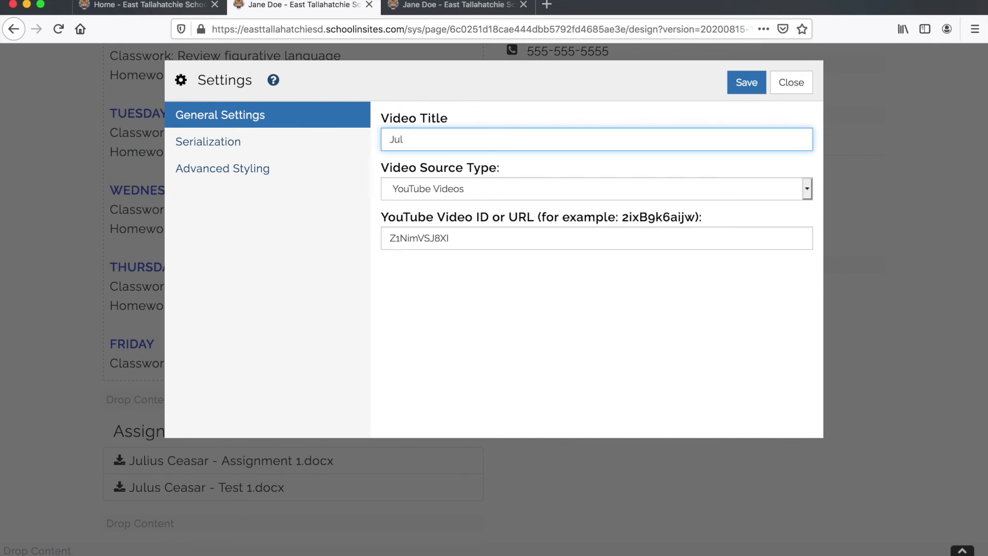
{"action": "type", "text": "ius Ceasar Video"}
{"action": "left_click", "coordinate": [737, 90]}
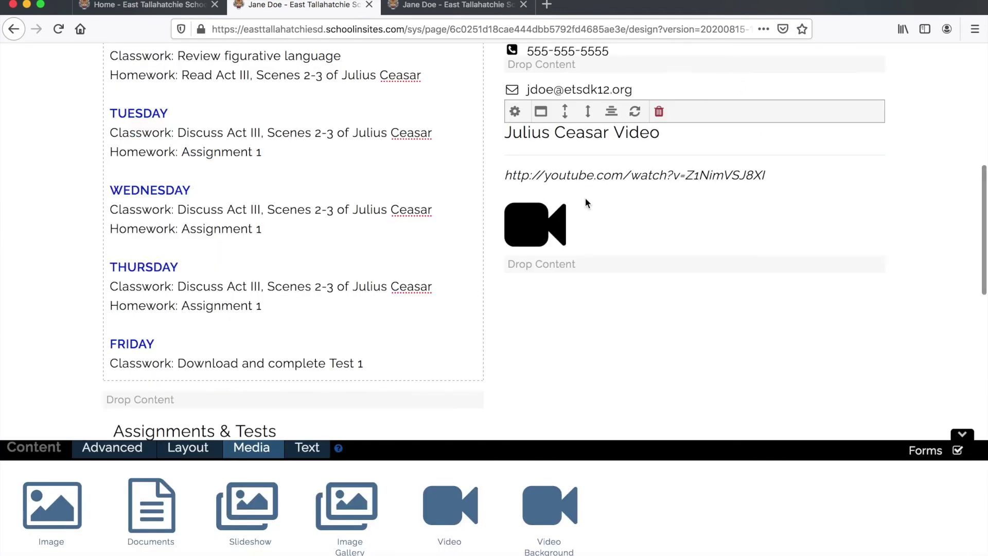
{"action": "scroll", "coordinate": [585, 198], "scroll_direction": "up", "scroll_amount": 1}
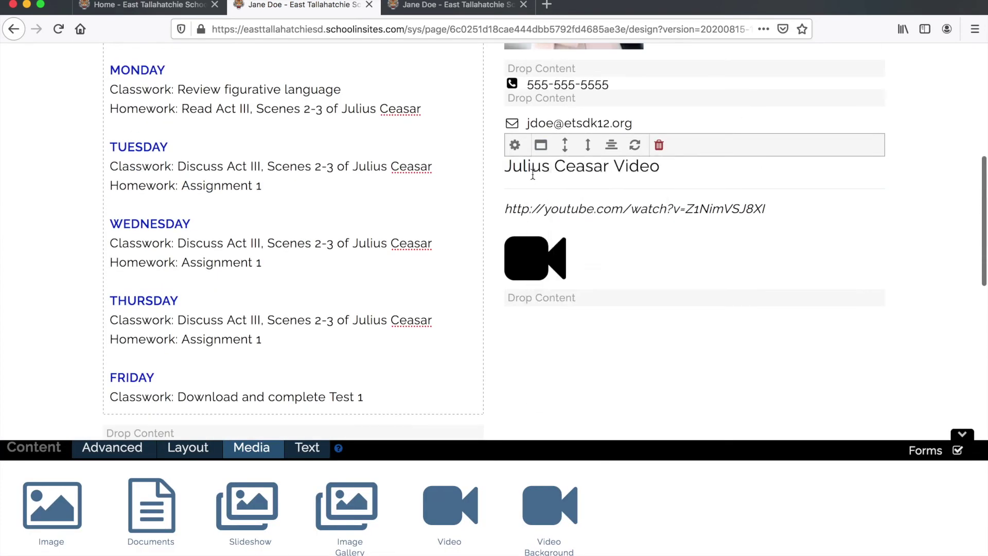
- Add an Icon widget below the video using the video camera icon found by searching 'camer'
{"action": "scroll", "coordinate": [533, 175], "scroll_direction": "down", "scroll_amount": 3}
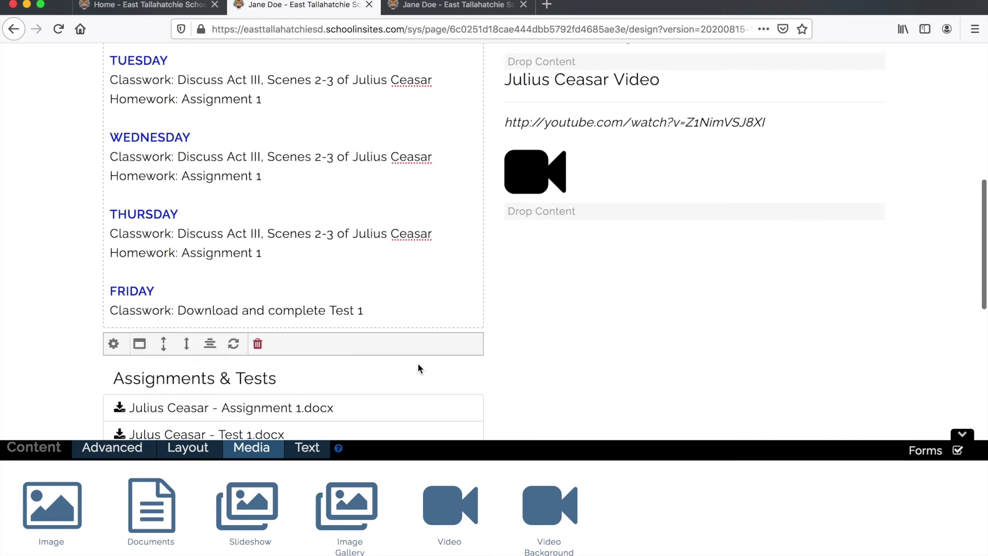
{"action": "left_click", "coordinate": [301, 451]}
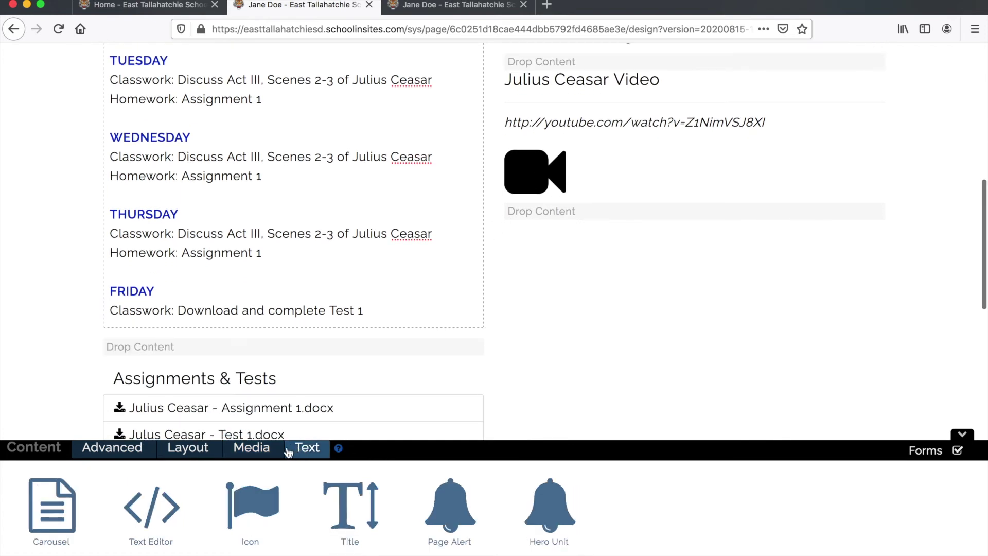
{"action": "left_click_drag", "start_coordinate": [260, 502], "coordinate": [529, 211]}
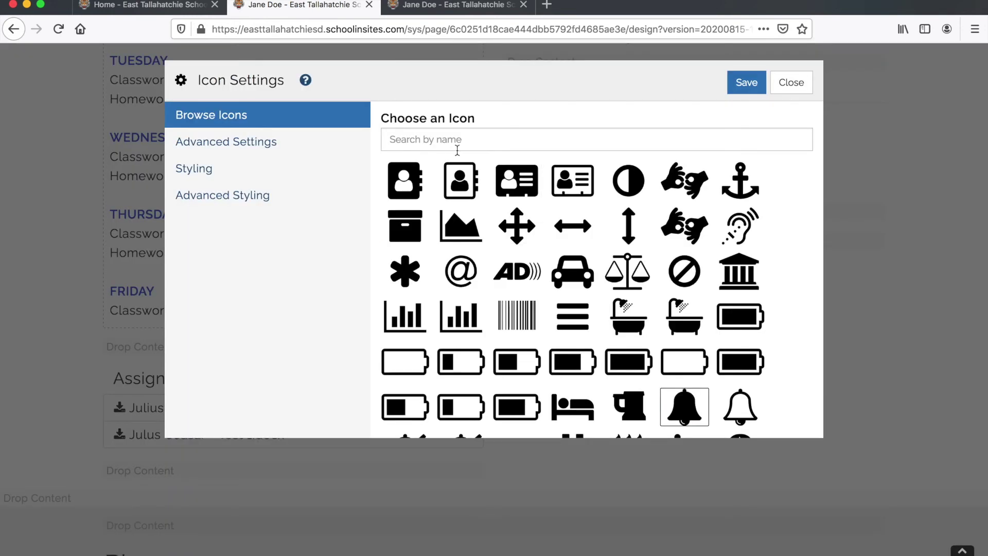
{"action": "left_click", "coordinate": [440, 135]}
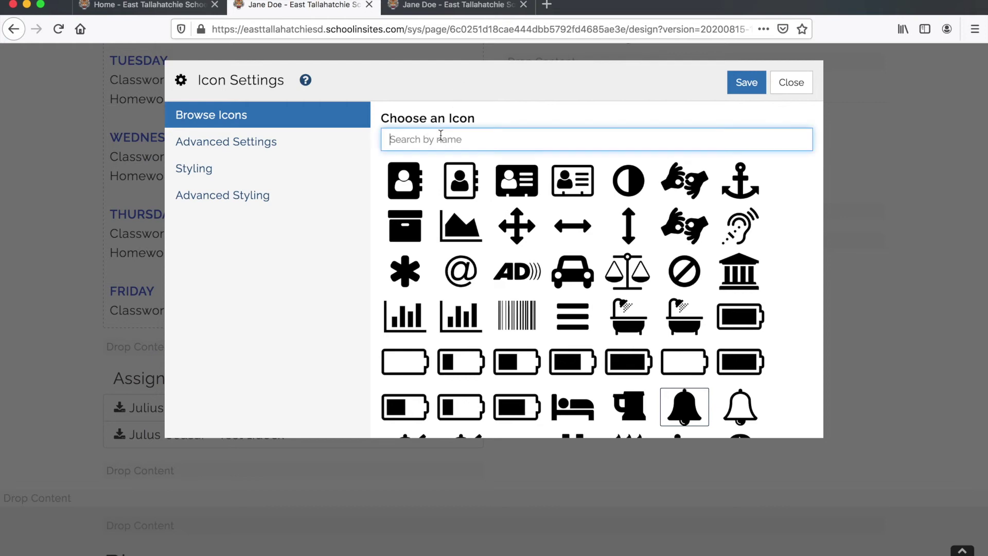
{"action": "type", "text": "camer"}
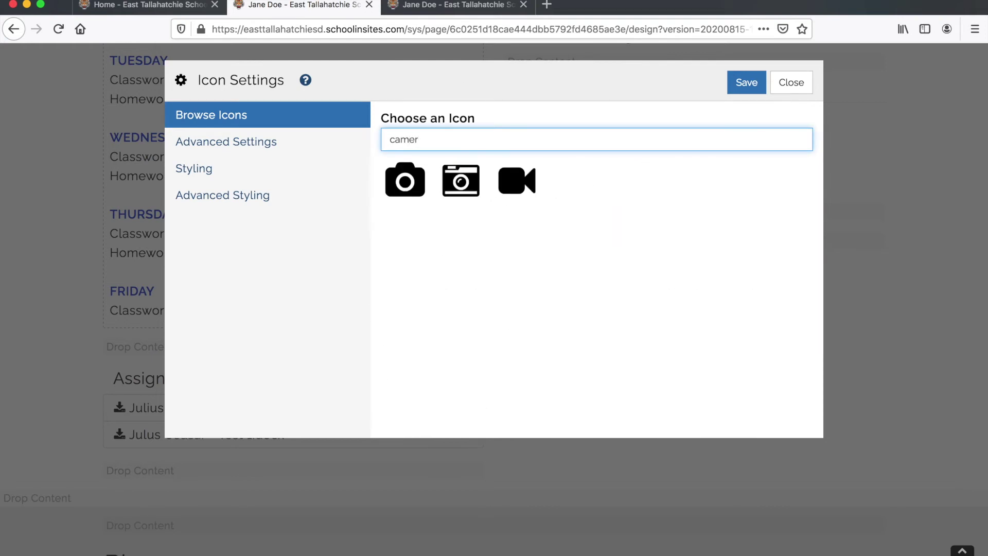
{"action": "left_click", "coordinate": [522, 180]}
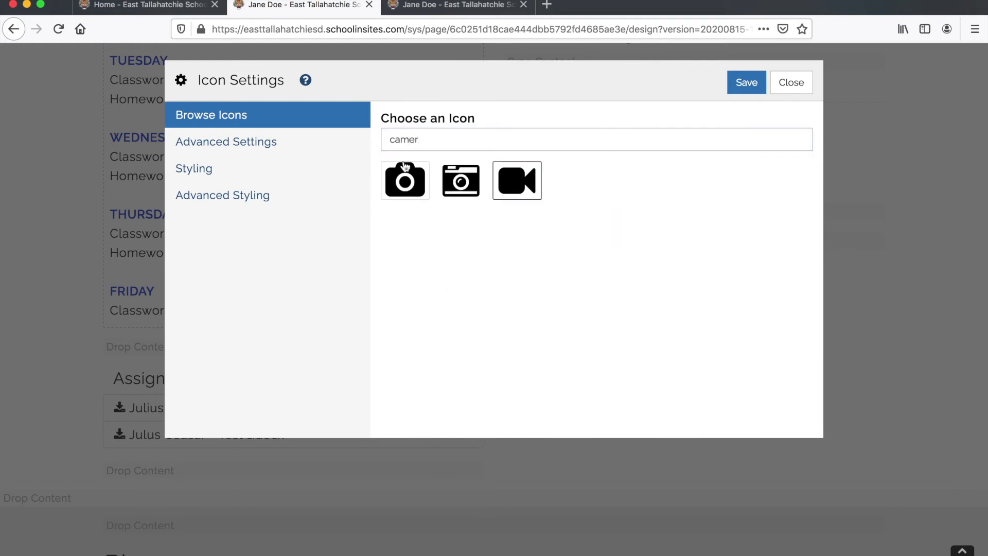
- Label the icon 'Julius Ceasar Video', link it to the YouTube URL in a new window, and save
{"action": "left_click", "coordinate": [244, 142]}
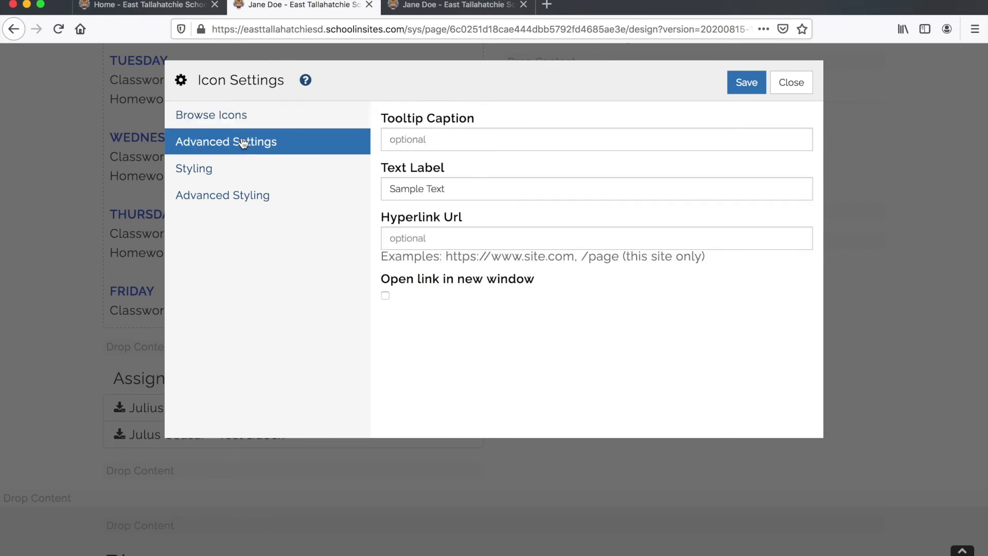
{"action": "triple_click", "coordinate": [404, 188]}
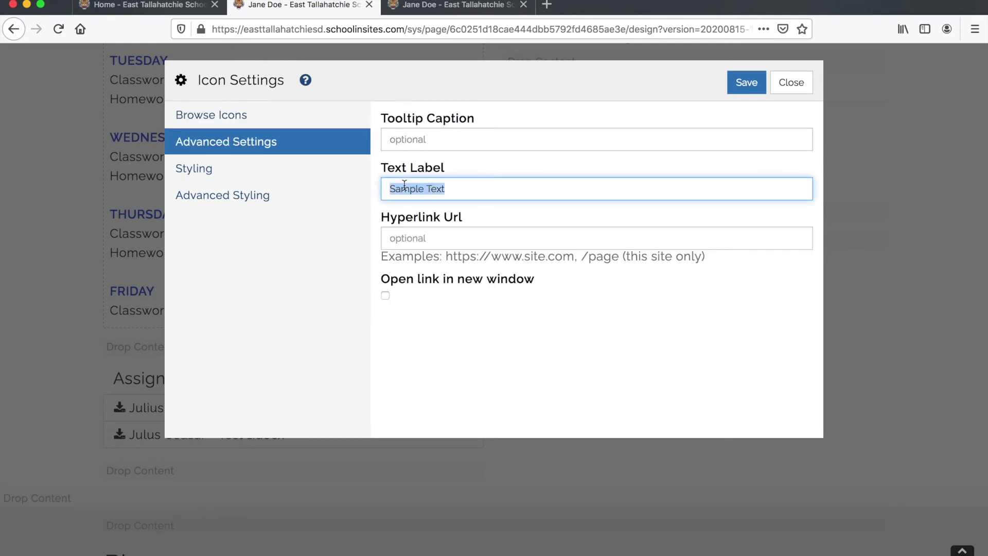
{"action": "type", "text": "Wa"}
{"action": "key", "text": "BackSpace"}
{"action": "key", "text": "BackSpace"}
{"action": "type", "text": "Julius Ceasar Video"}
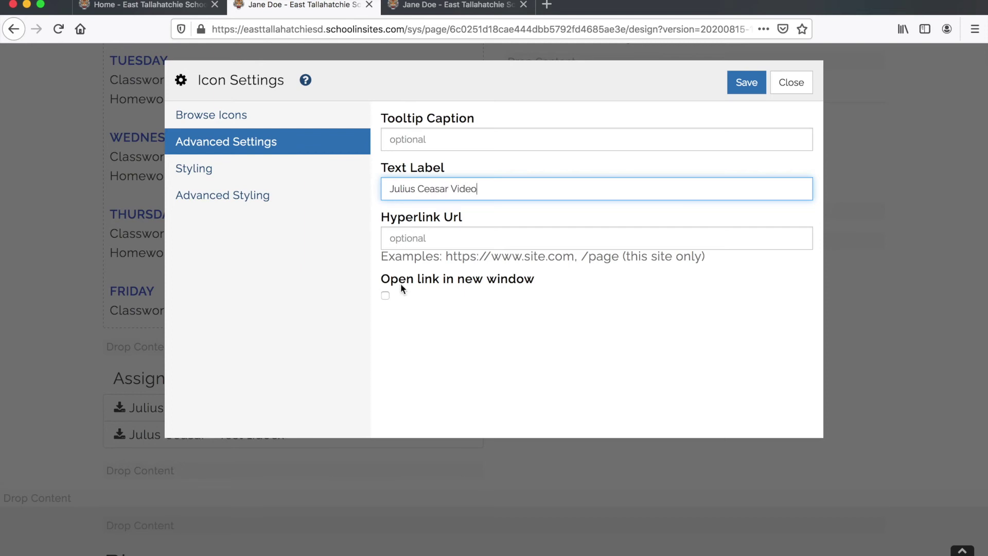
{"action": "left_click", "coordinate": [408, 236]}
{"action": "type", "text": "https://youtu.be/Z1NimVSJ8Xl"}
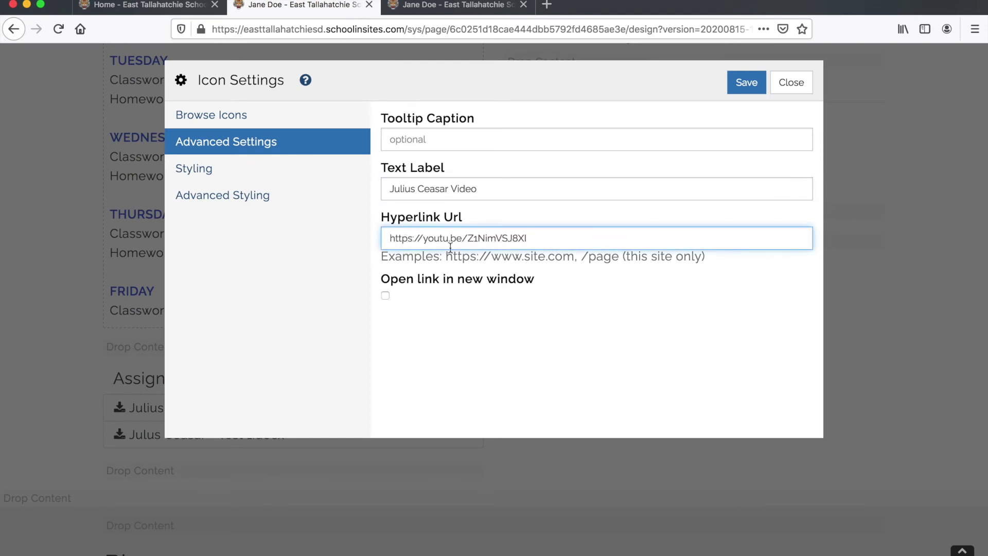
{"action": "left_click", "coordinate": [386, 296]}
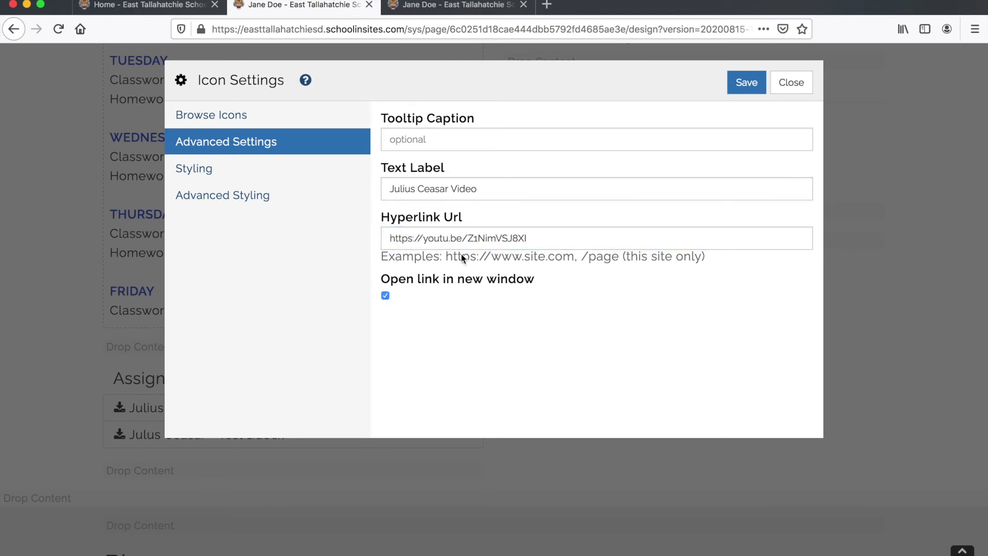
{"action": "left_click", "coordinate": [747, 83]}
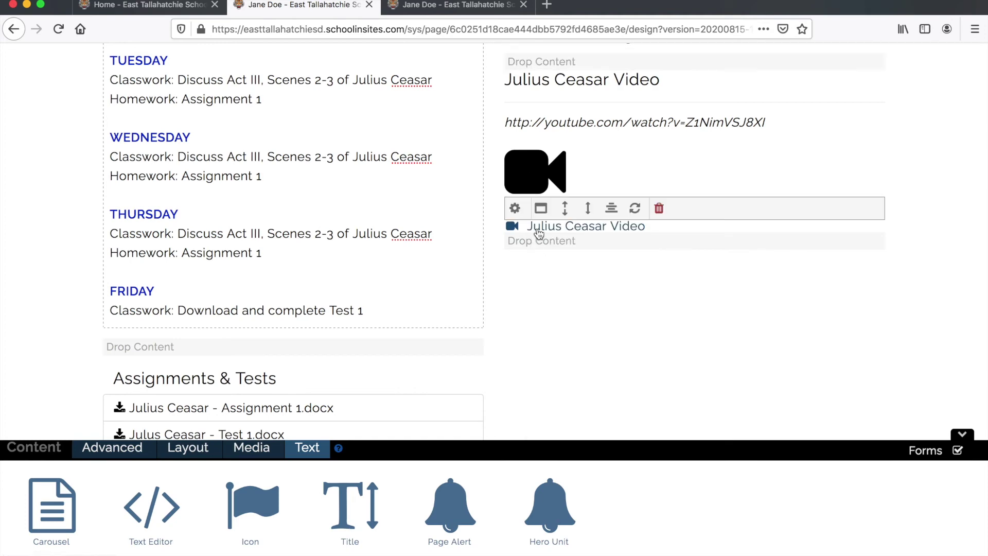
{"action": "scroll", "coordinate": [540, 229], "scroll_direction": "up", "scroll_amount": 8}
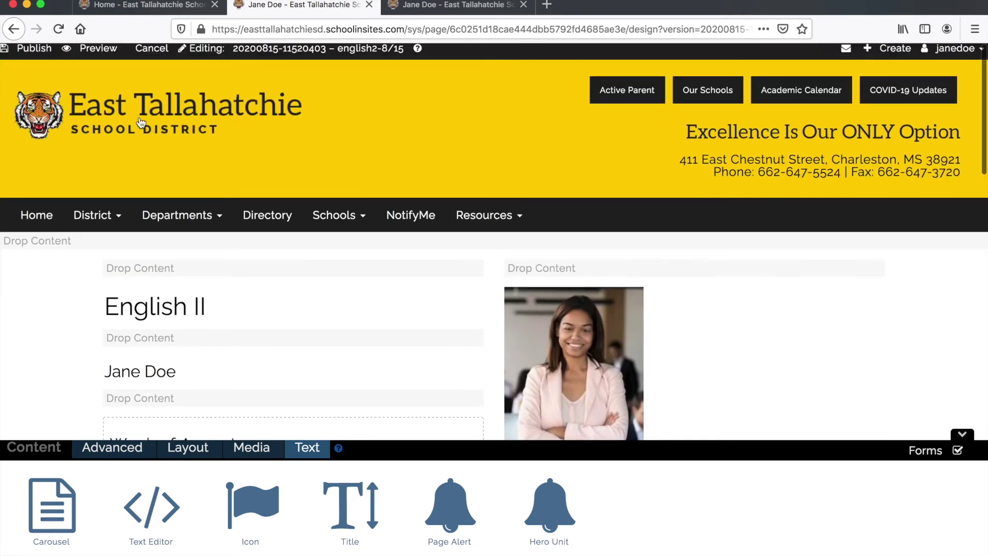
{"action": "left_click", "coordinate": [97, 48]}
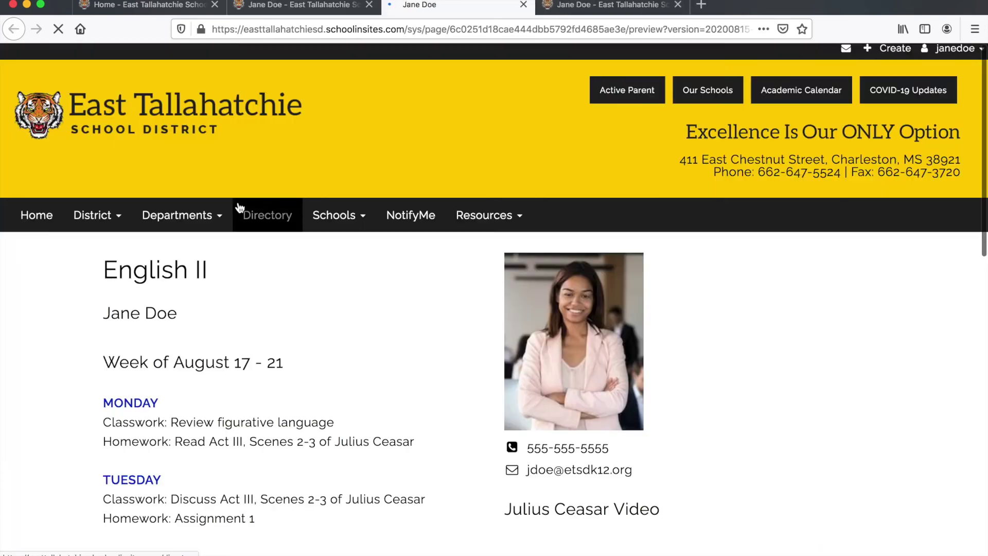
{"action": "scroll", "coordinate": [238, 201], "scroll_direction": "down", "scroll_amount": 9}
{"action": "scroll", "coordinate": [238, 202], "scroll_direction": "up", "scroll_amount": 4}
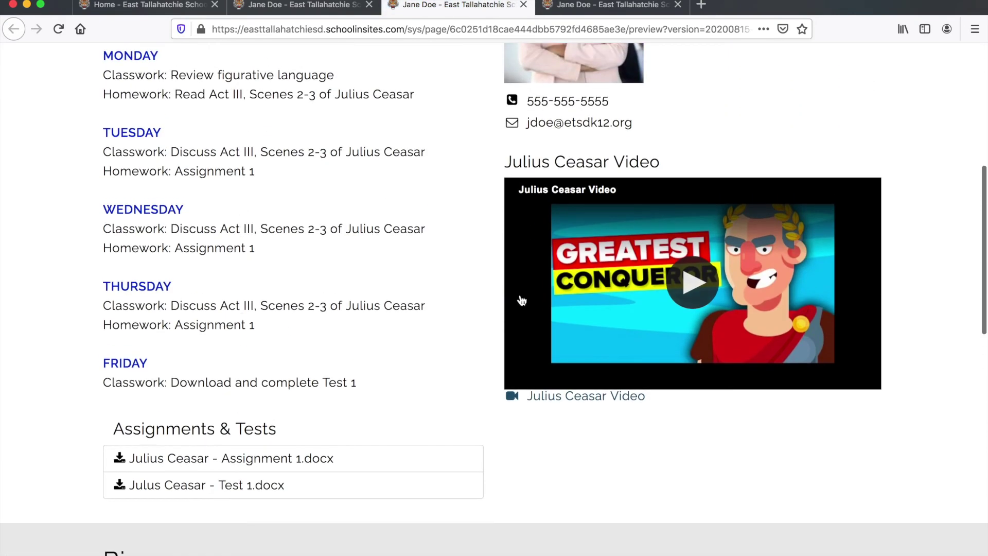
- Follow the Julius Ceasar Video link to confirm it opens the video on YouTube
{"action": "left_click", "coordinate": [562, 397]}
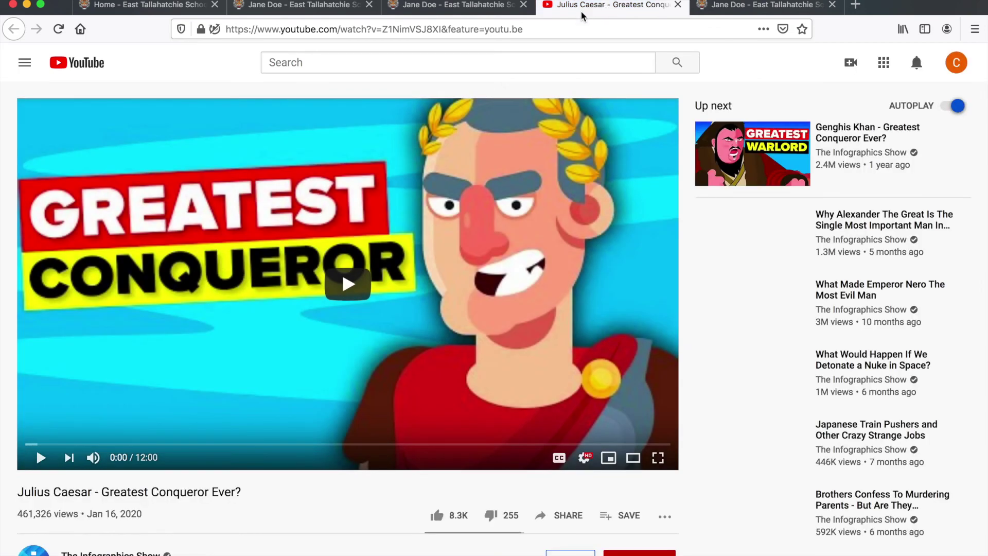
{"action": "scroll", "coordinate": [431, 166], "scroll_direction": "down", "scroll_amount": 2}
{"action": "scroll", "coordinate": [419, 205], "scroll_direction": "up", "scroll_amount": 2}
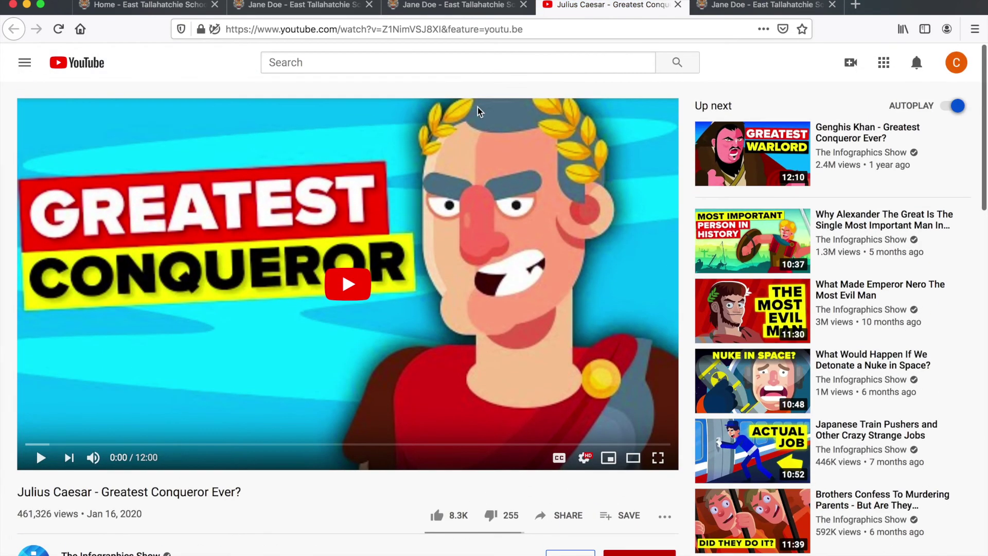
- Close the preview, YouTube and duplicate tabs, leaving the English II editor
{"action": "left_click", "coordinate": [324, 6]}
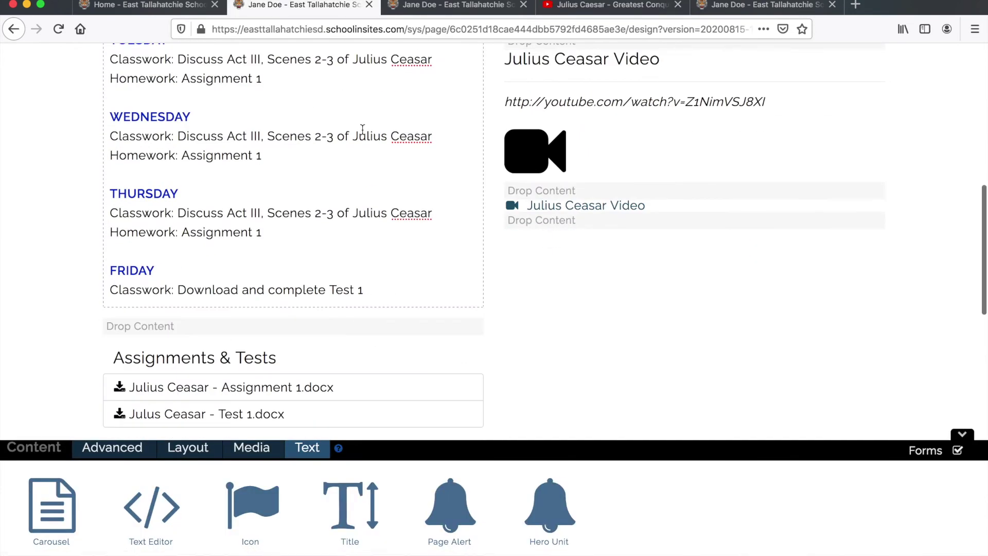
{"action": "left_click", "coordinate": [516, 6]}
{"action": "left_click", "coordinate": [525, 5]}
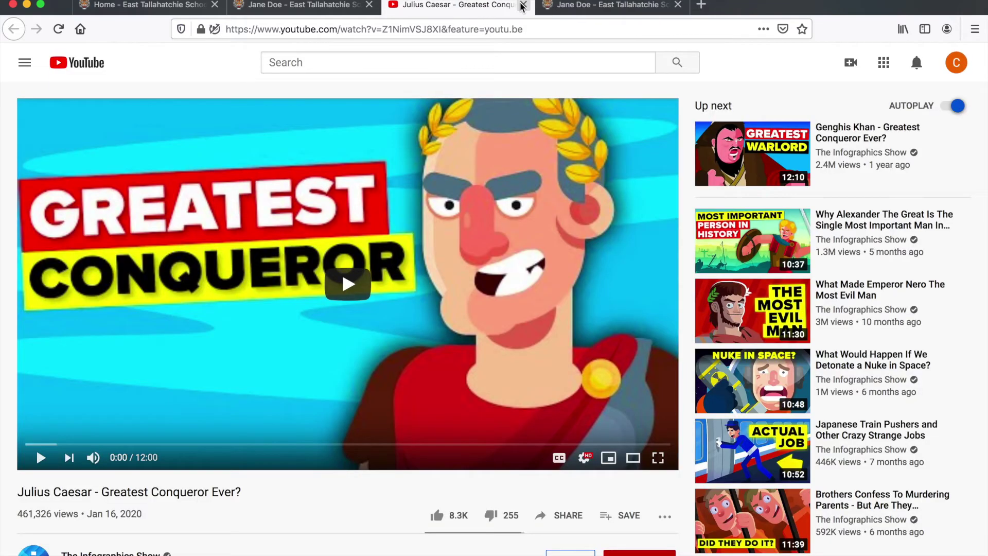
{"action": "left_click", "coordinate": [524, 6]}
{"action": "left_click", "coordinate": [524, 5]}
{"action": "scroll", "coordinate": [371, 189], "scroll_direction": "up", "scroll_amount": 10}
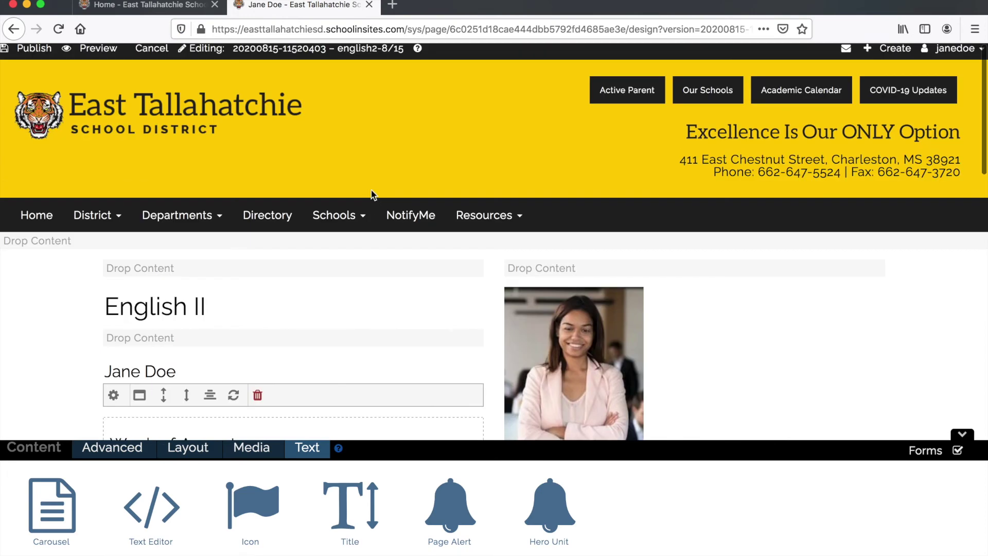
- Publish the teacher page and choose Edit Page to start a new draft
{"action": "left_click", "coordinate": [31, 50]}
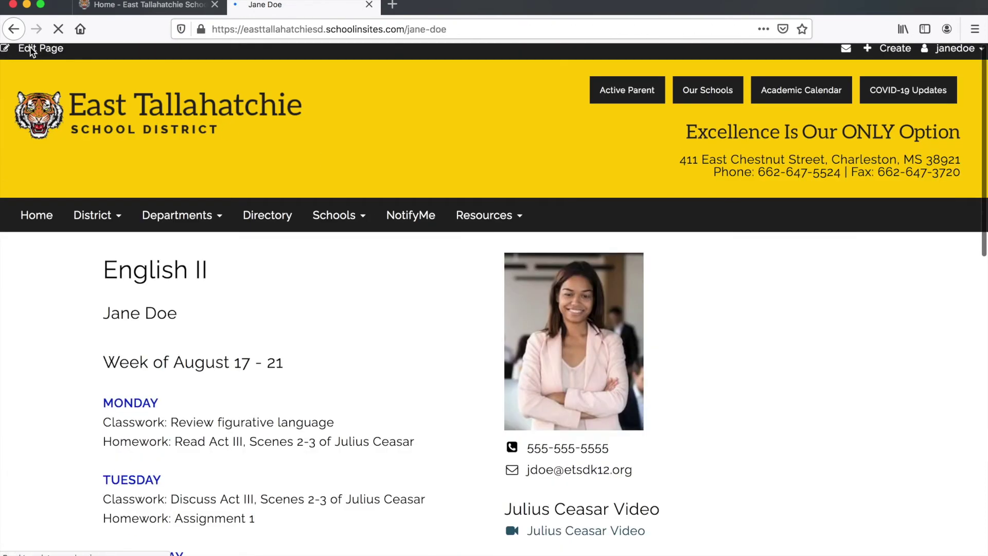
{"action": "mouse_move", "coordinate": [149, 215]}
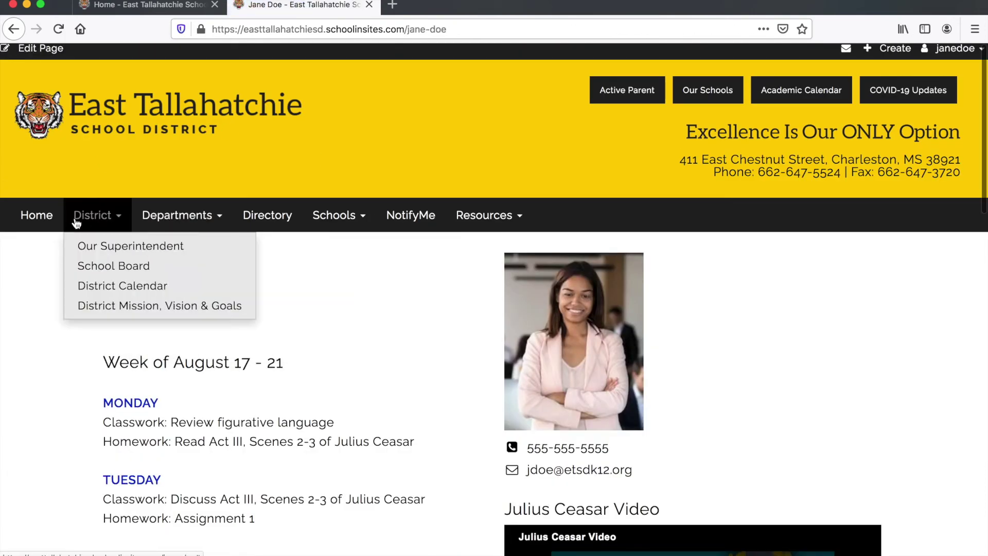
{"action": "left_click", "coordinate": [37, 49]}
- Label the new draft version 'english2-8/15' and continue to the page designer
{"action": "left_click", "coordinate": [335, 172]}
{"action": "type", "text": "eng"}
{"action": "key", "text": "Return"}
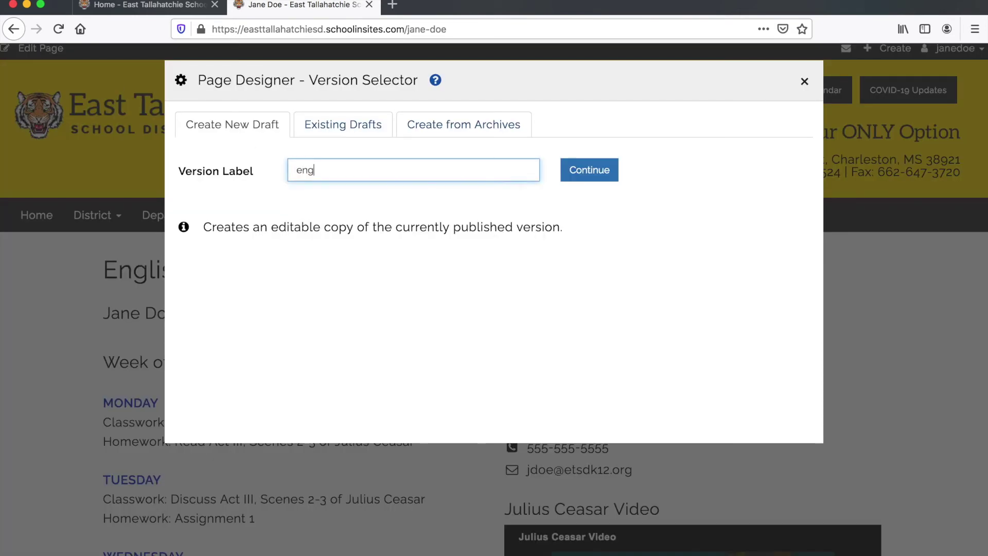
{"action": "key", "text": "Down"}
{"action": "key", "text": "Return"}
{"action": "left_click", "coordinate": [600, 172]}
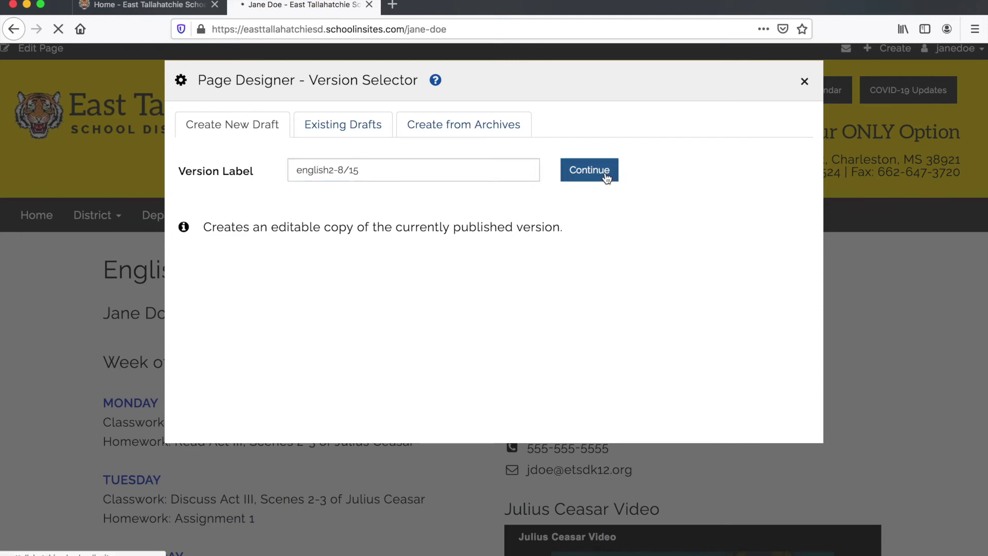
- Type Education, Experience and More about me as separate lines in the empty Bio text block
{"action": "scroll", "coordinate": [600, 248], "scroll_direction": "down", "scroll_amount": 15}
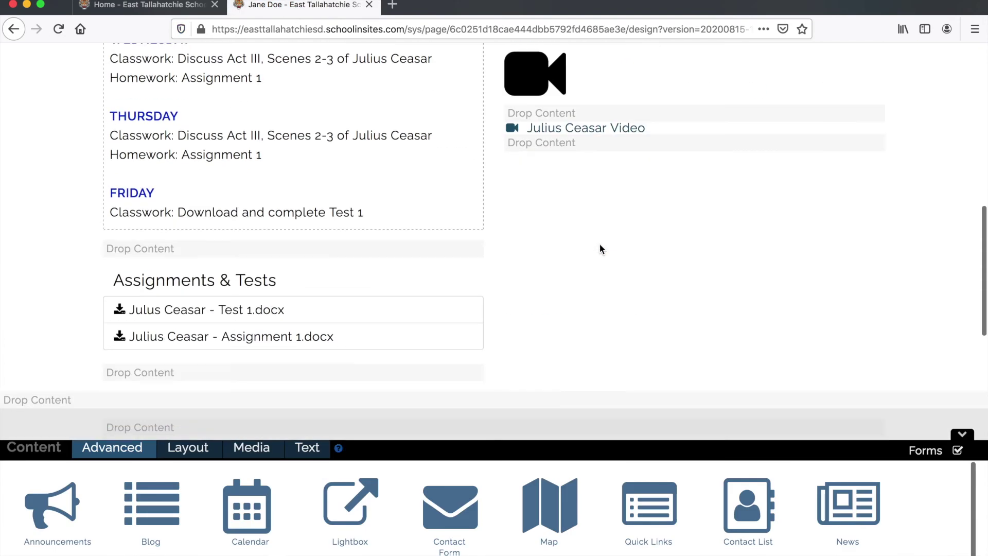
{"action": "scroll", "coordinate": [600, 250], "scroll_direction": "down", "scroll_amount": 4}
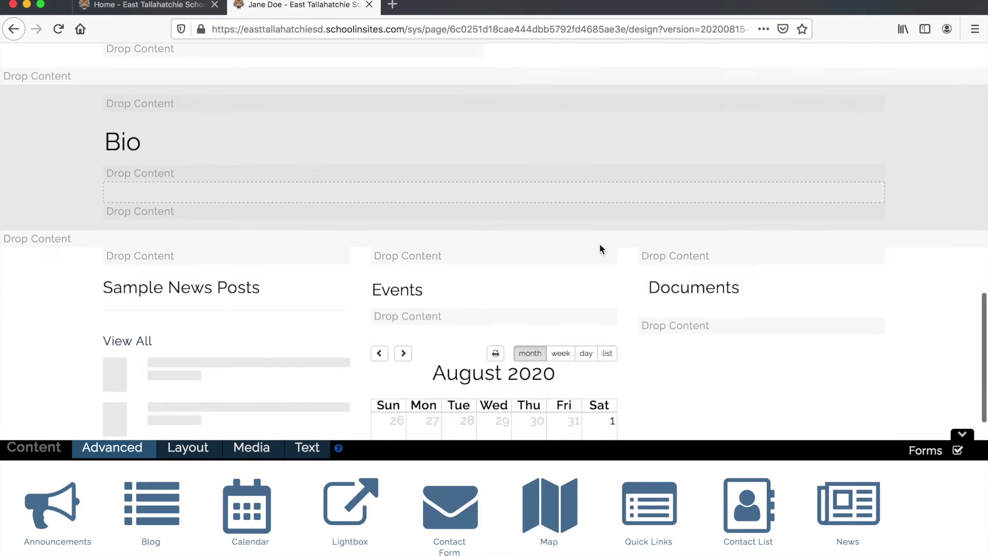
{"action": "scroll", "coordinate": [600, 249], "scroll_direction": "up", "scroll_amount": 4}
{"action": "mouse_move", "coordinate": [137, 229]}
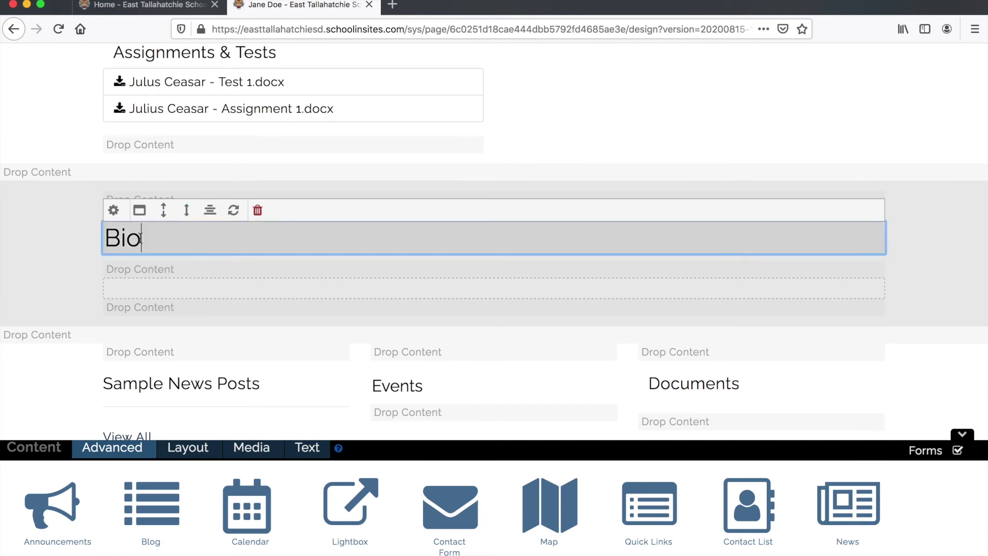
{"action": "left_click", "coordinate": [137, 287]}
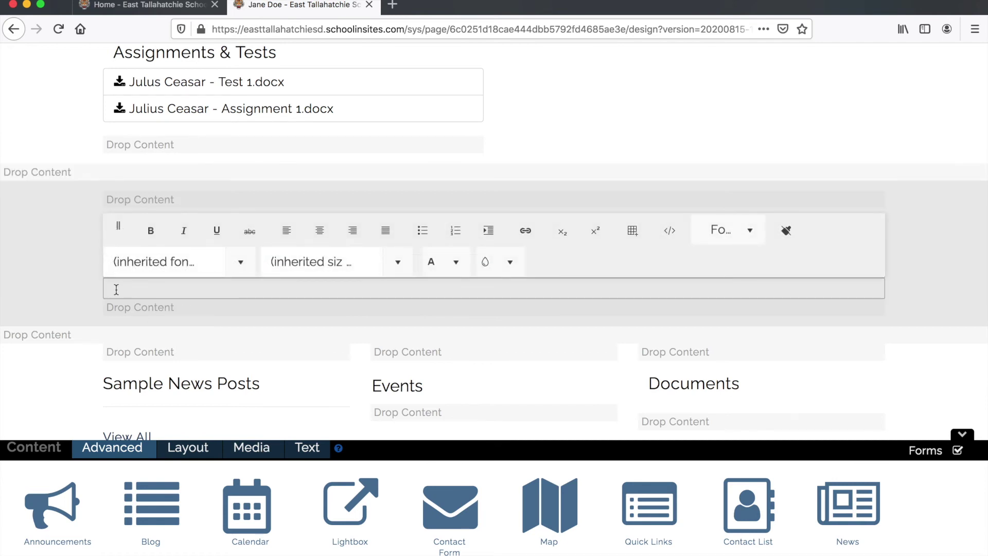
{"action": "type", "text": "Education"}
{"action": "key", "text": "Return"}
{"action": "type", "text": "Experiecne"}
{"action": "key", "text": "BackSpace"}
{"action": "key", "text": "BackSpace"}
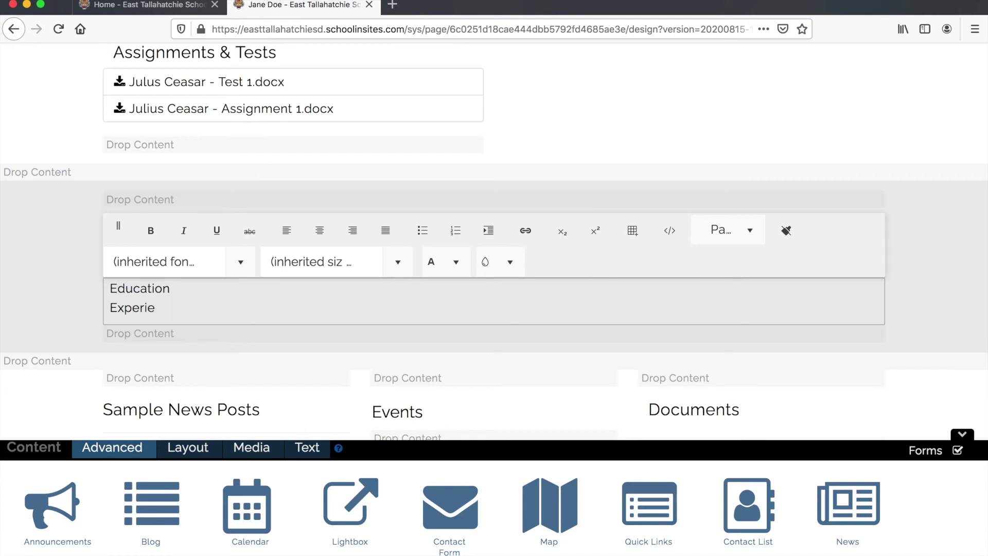
{"action": "type", "text": "nce"}
{"action": "key", "text": "Return"}
{"action": "type", "text": "Bio"}
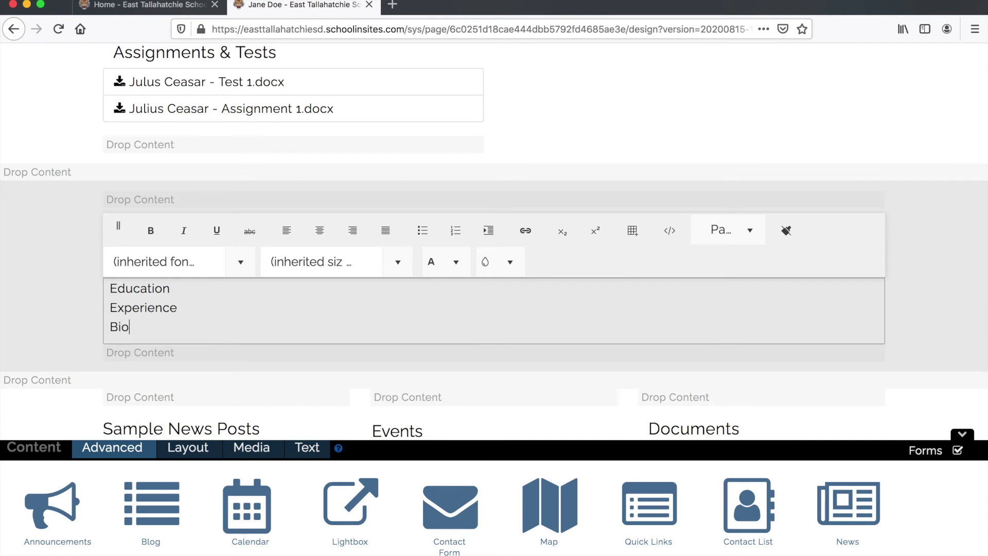
{"action": "type", "text": "More about me"}
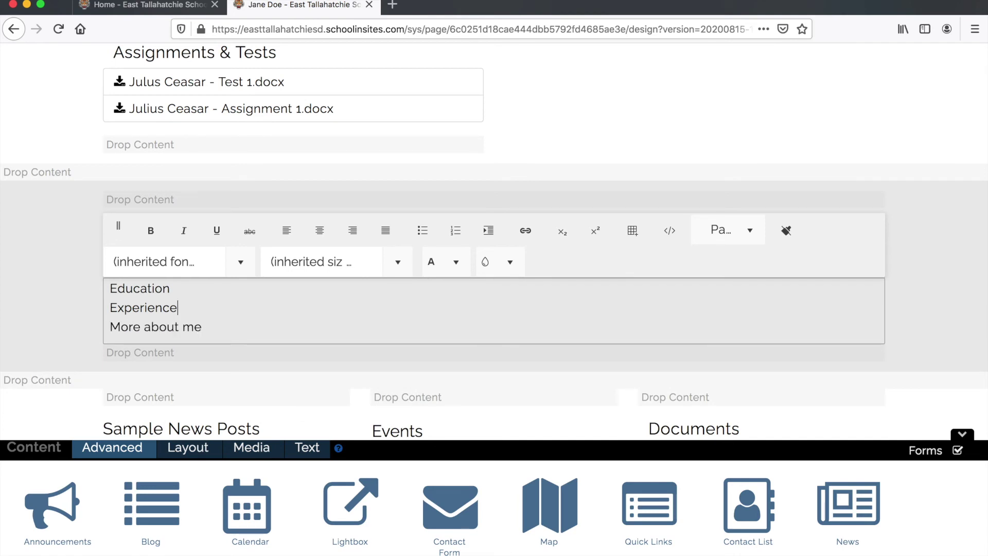
- Insert blank lines after the Education and Experience lines
{"action": "key", "text": "Return"}
{"action": "key", "text": "Down"}
{"action": "key", "text": "End"}
{"action": "key", "text": "Return"}
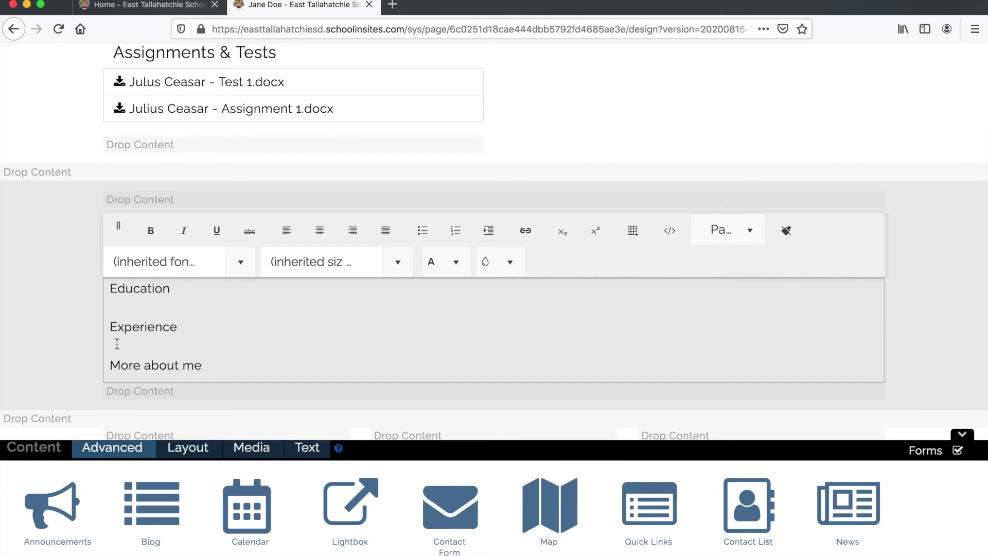
- Fill the Bio sections with 'blal balbla bla sb ab l a bl' placeholder text
{"action": "type", "text": "blal balbla bla sb ab l a bl"}
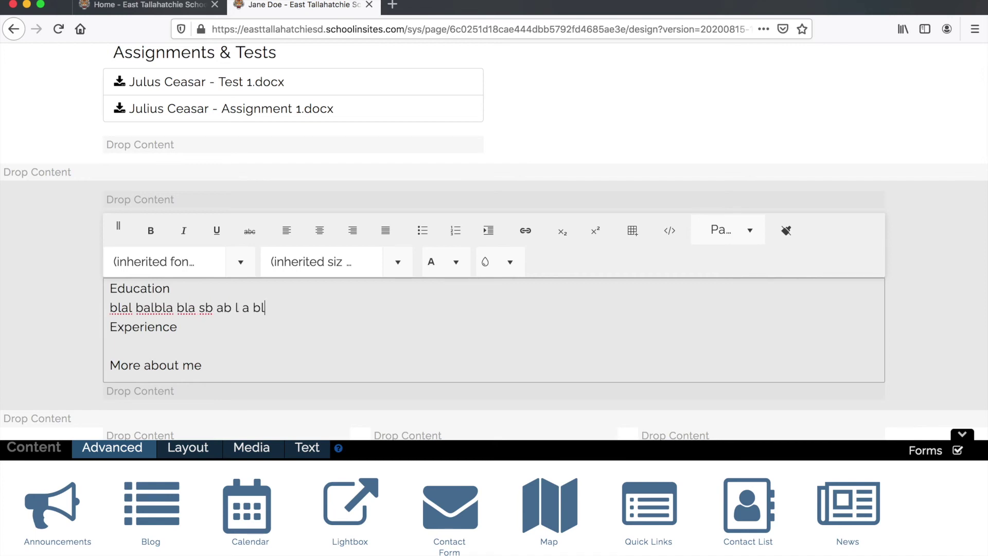
{"action": "triple_click", "coordinate": [122, 312]}
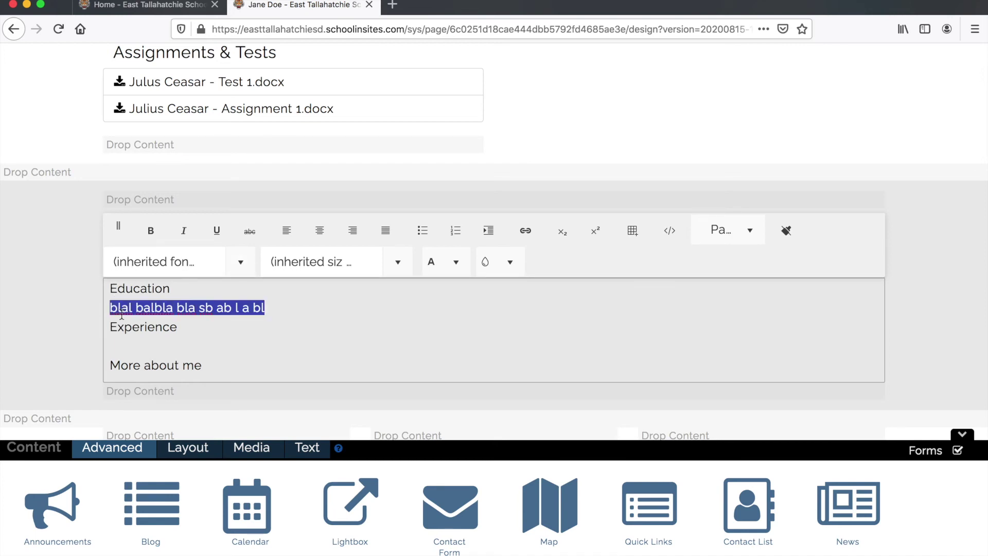
{"action": "key", "text": "ctrl+c"}
{"action": "key", "text": "Right"}
{"action": "key", "text": "ctrl+v"}
{"action": "key", "text": "ctrl+v"}
{"action": "key", "text": "ctrl+v"}
{"action": "left_click", "coordinate": [110, 346]}
{"action": "key", "text": "ctrl+v"}
{"action": "key", "text": "ctrl+v"}
{"action": "key", "text": "ctrl+v"}
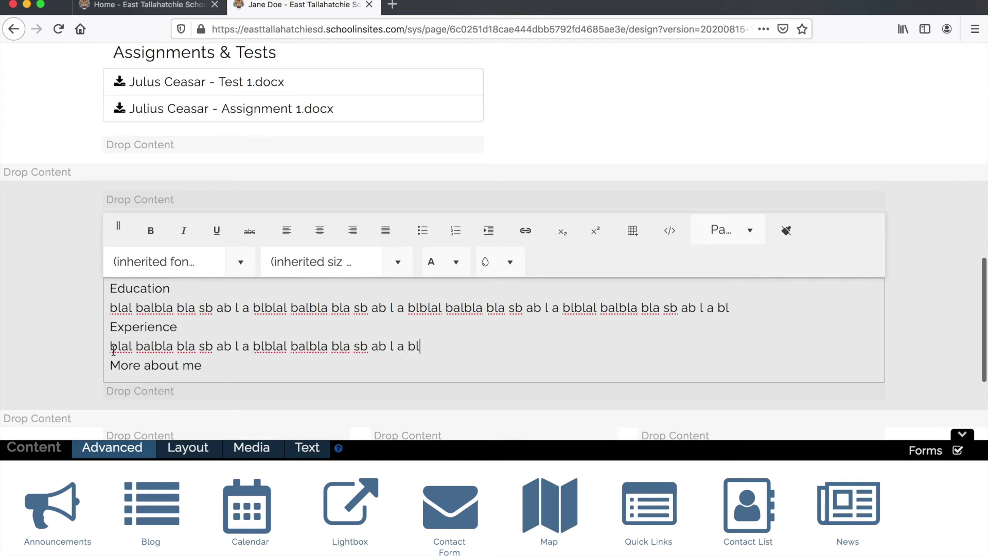
{"action": "key", "text": "Return"}
{"action": "key", "text": "ctrl+v"}
{"action": "key", "text": "ctrl+v"}
{"action": "key", "text": "ctrl+v"}
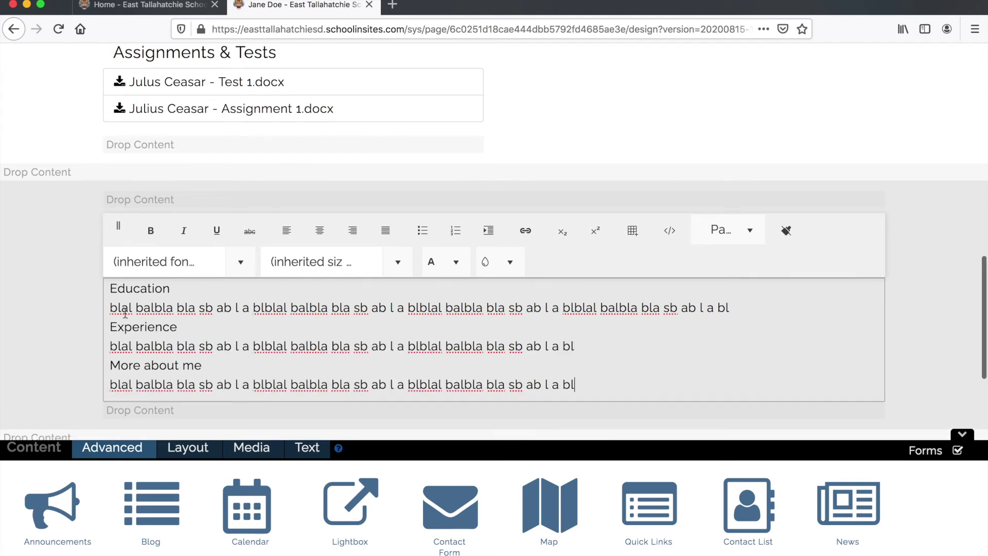
- Make the Education, Experience and More about me headings bold
{"action": "double_click", "coordinate": [129, 290]}
{"action": "left_click", "coordinate": [151, 232]}
{"action": "left_click", "coordinate": [145, 315]}
{"action": "double_click", "coordinate": [144, 324]}
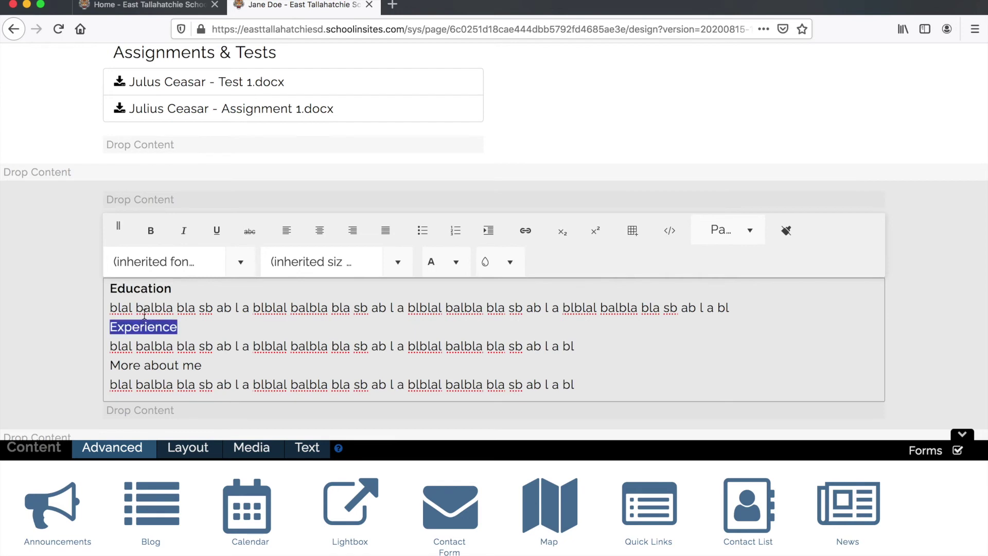
{"action": "left_click", "coordinate": [151, 231]}
{"action": "double_click", "coordinate": [155, 366]}
{"action": "triple_click", "coordinate": [157, 366]}
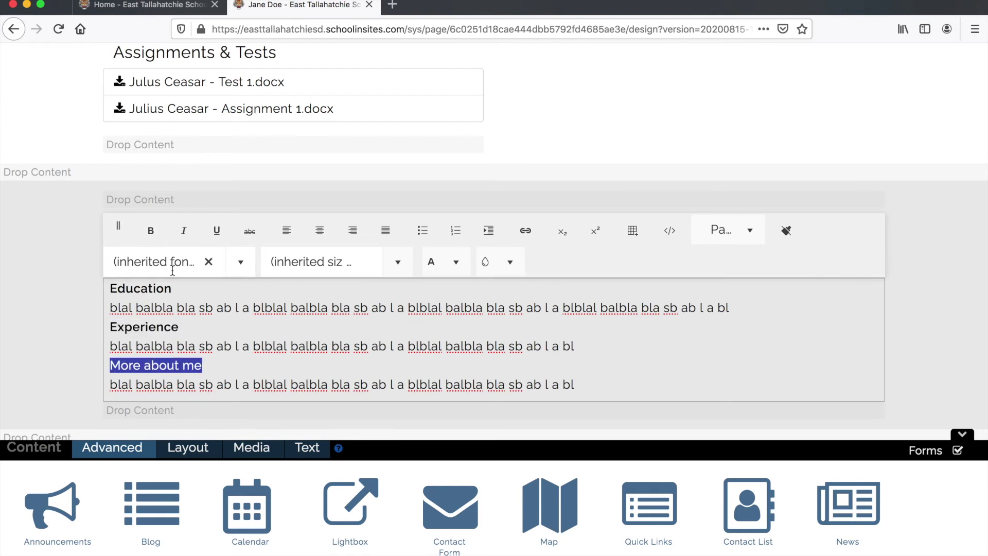
{"action": "left_click", "coordinate": [151, 231]}
- Add blank lines above Experience and More about me, then finish editing the Bio block
{"action": "left_click", "coordinate": [108, 326]}
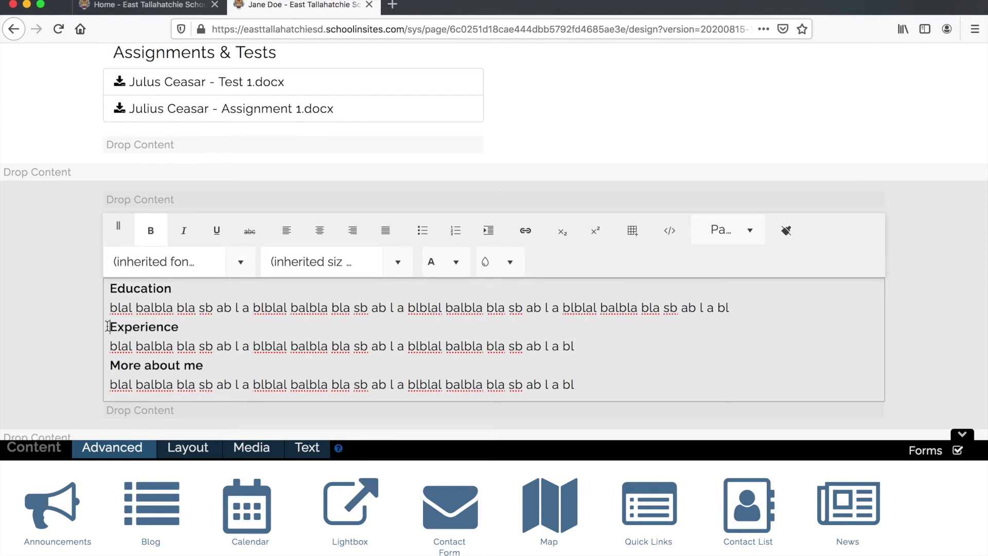
{"action": "key", "text": "Return"}
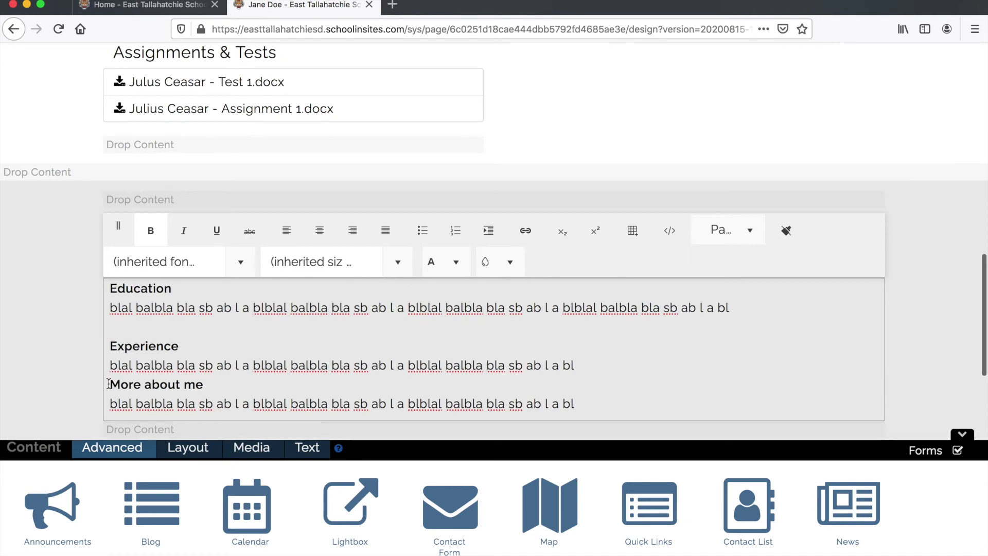
{"action": "key", "text": "Return"}
{"action": "left_click", "coordinate": [59, 315]}
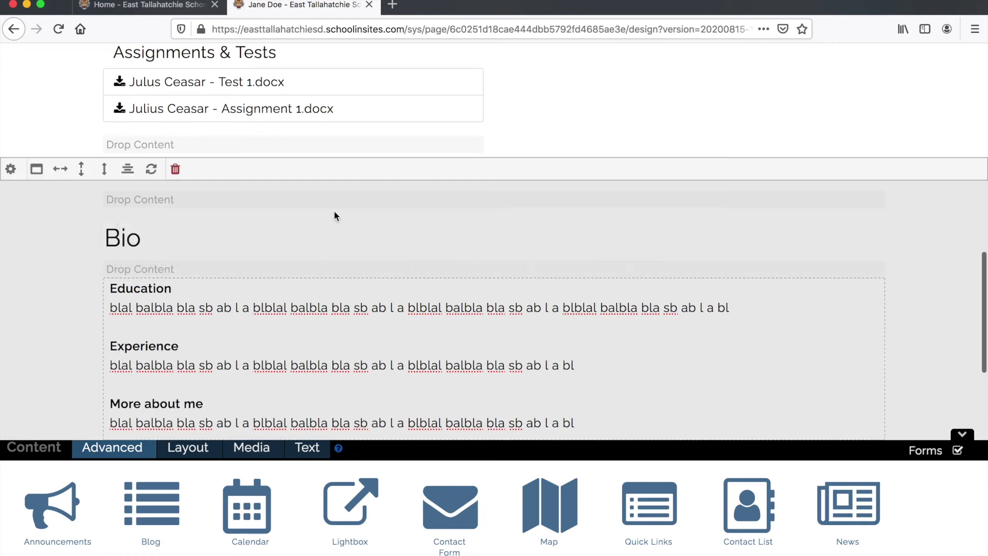
{"action": "scroll", "coordinate": [91, 60], "scroll_direction": "up", "scroll_amount": 10}
{"action": "scroll", "coordinate": [81, 73], "scroll_direction": "up", "scroll_amount": 5}
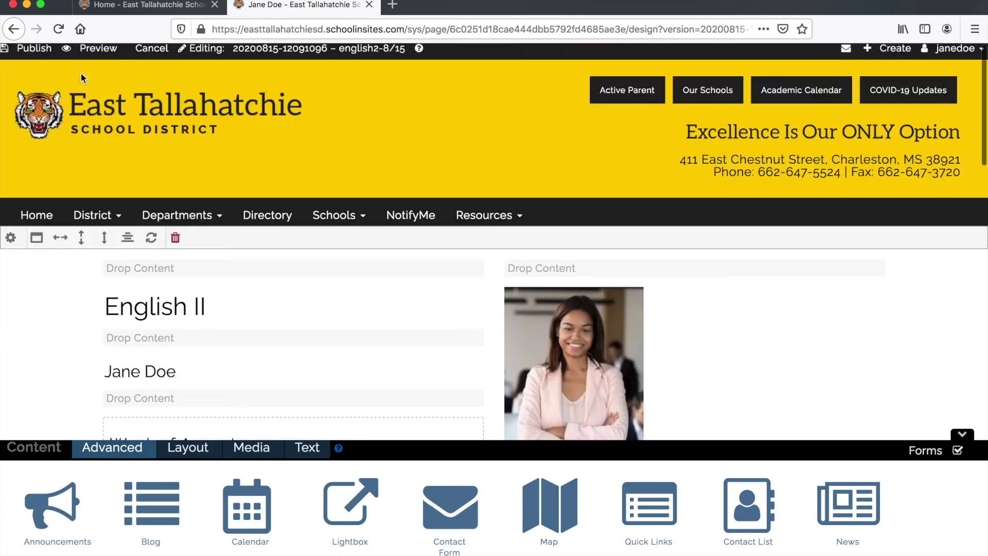
{"action": "left_click", "coordinate": [86, 52]}
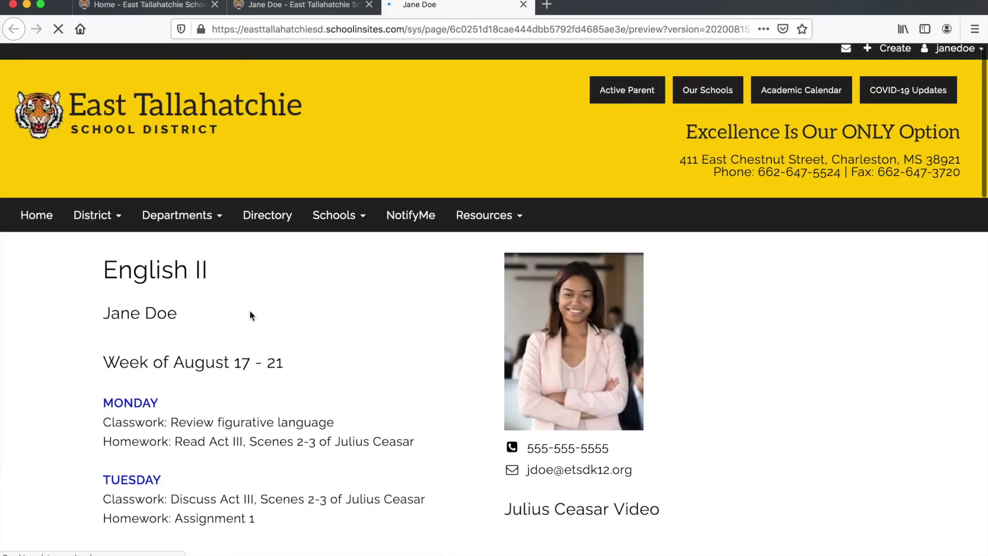
{"action": "scroll", "coordinate": [251, 315], "scroll_direction": "down", "scroll_amount": 15}
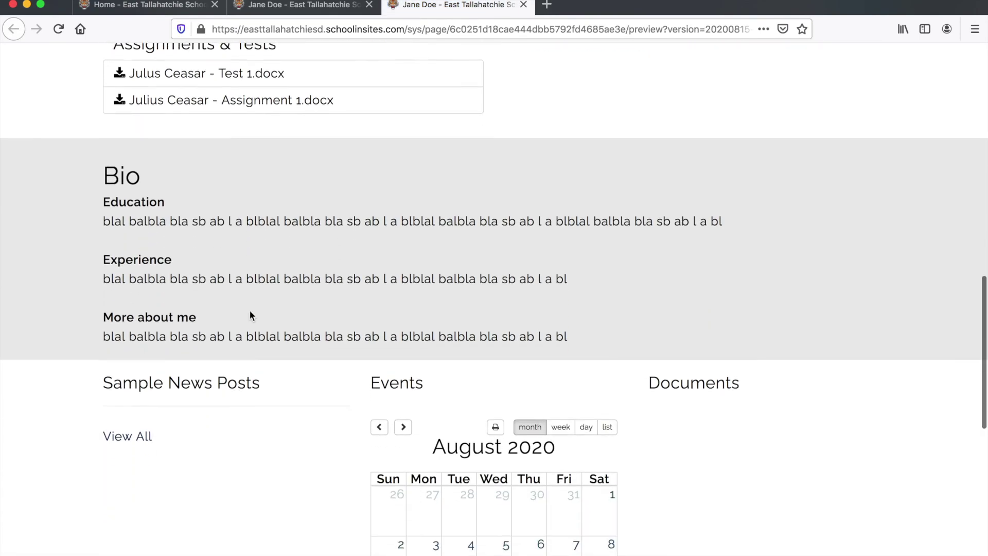
{"action": "scroll", "coordinate": [250, 312], "scroll_direction": "up", "scroll_amount": 15}
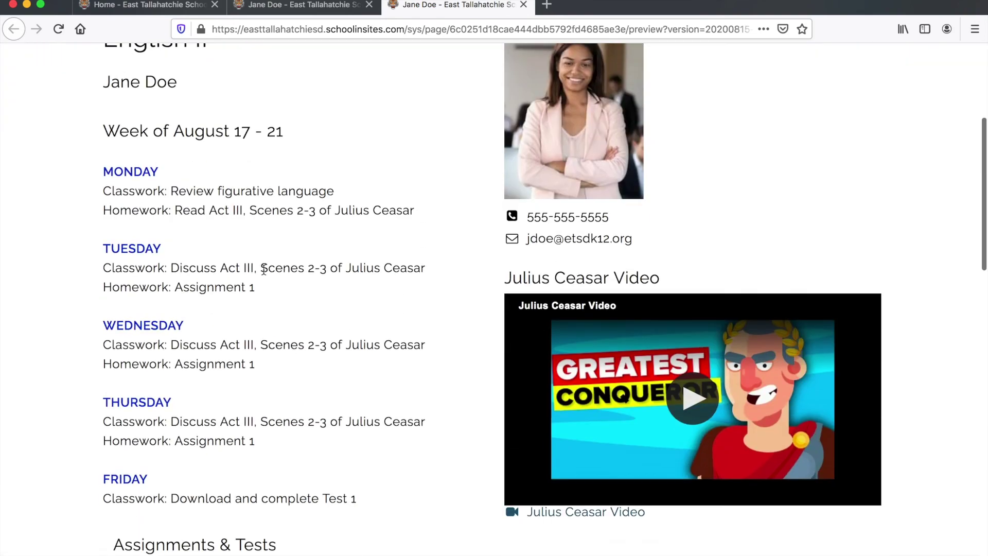
{"action": "scroll", "coordinate": [263, 270], "scroll_direction": "down", "scroll_amount": 7}
{"action": "scroll", "coordinate": [264, 270], "scroll_direction": "up", "scroll_amount": 4}
{"action": "scroll", "coordinate": [263, 269], "scroll_direction": "down", "scroll_amount": 1}
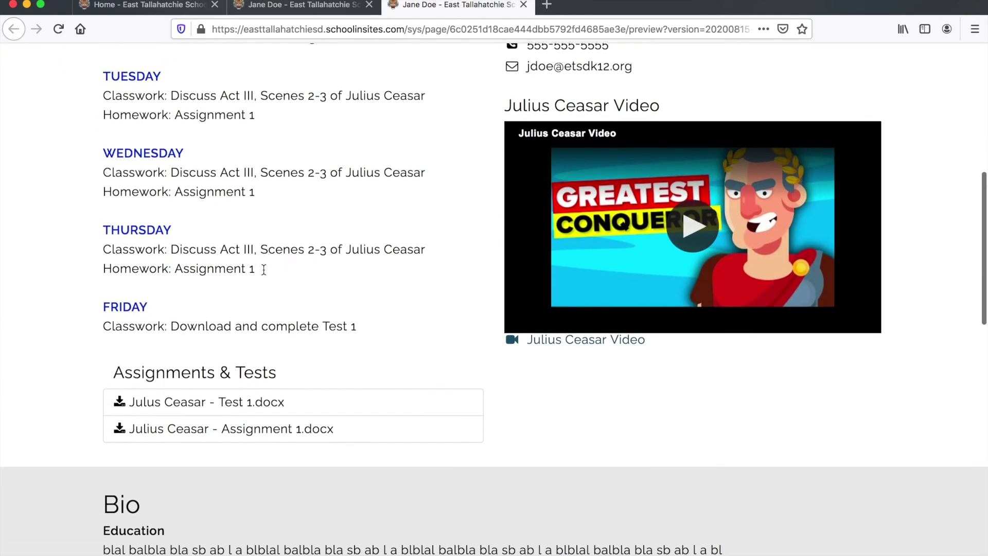
{"action": "scroll", "coordinate": [264, 270], "scroll_direction": "down", "scroll_amount": 1}
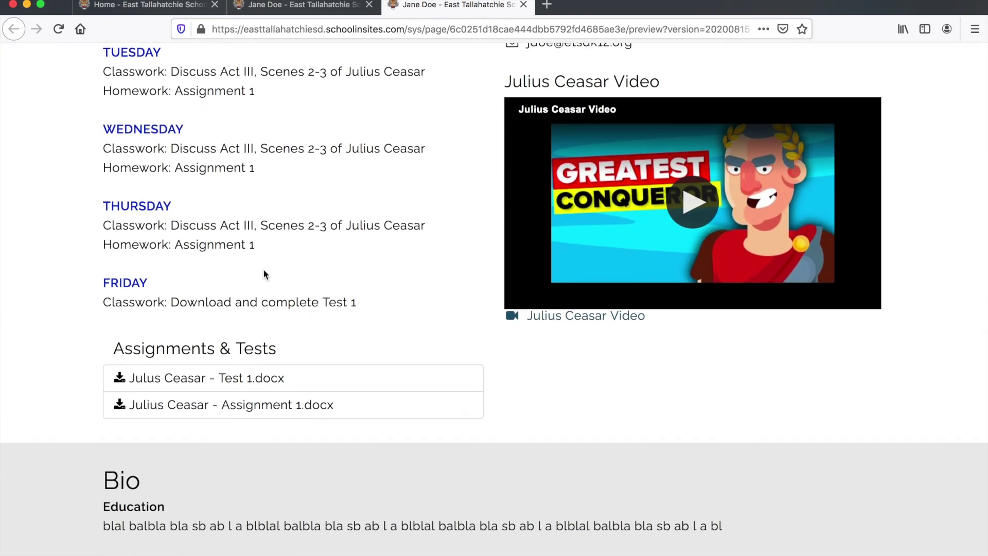
{"action": "scroll", "coordinate": [263, 274], "scroll_direction": "up", "scroll_amount": 10}
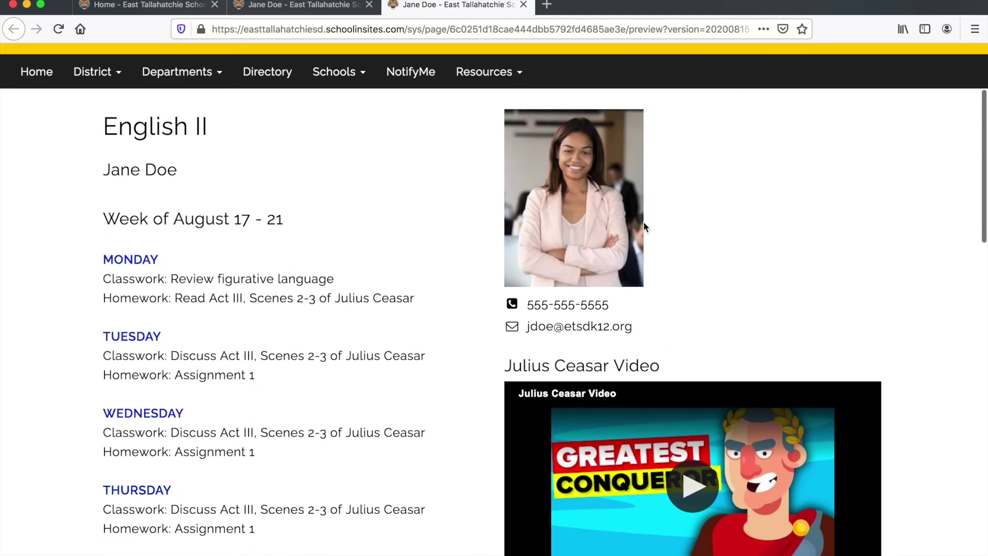
- In the editing view, drag the Julius Ceasar Video block under the Friday schedule
{"action": "left_click", "coordinate": [270, 7]}
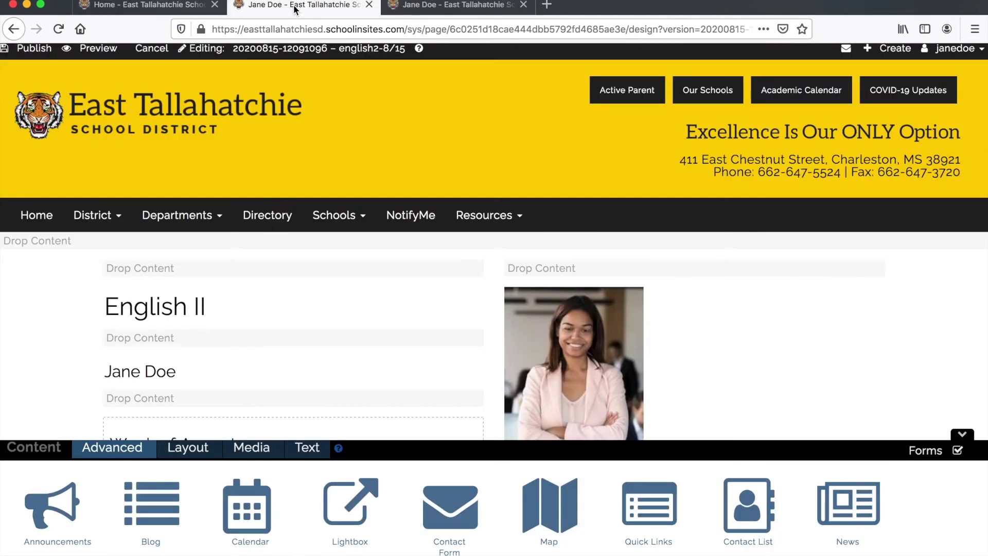
{"action": "scroll", "coordinate": [324, 174], "scroll_direction": "down", "scroll_amount": 10}
{"action": "scroll", "coordinate": [325, 175], "scroll_direction": "down", "scroll_amount": 3}
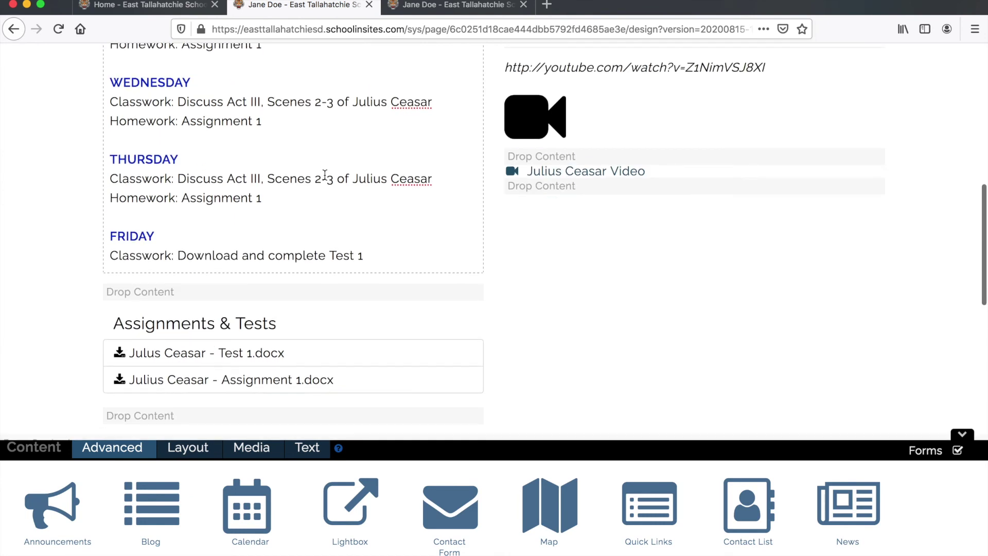
{"action": "scroll", "coordinate": [325, 175], "scroll_direction": "up", "scroll_amount": 1}
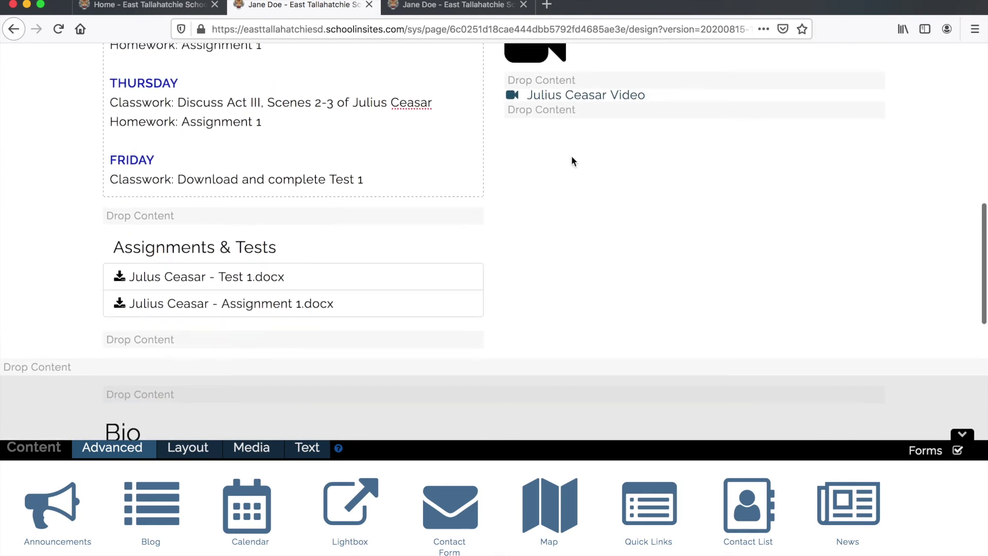
{"action": "scroll", "coordinate": [572, 159], "scroll_direction": "up", "scroll_amount": 3}
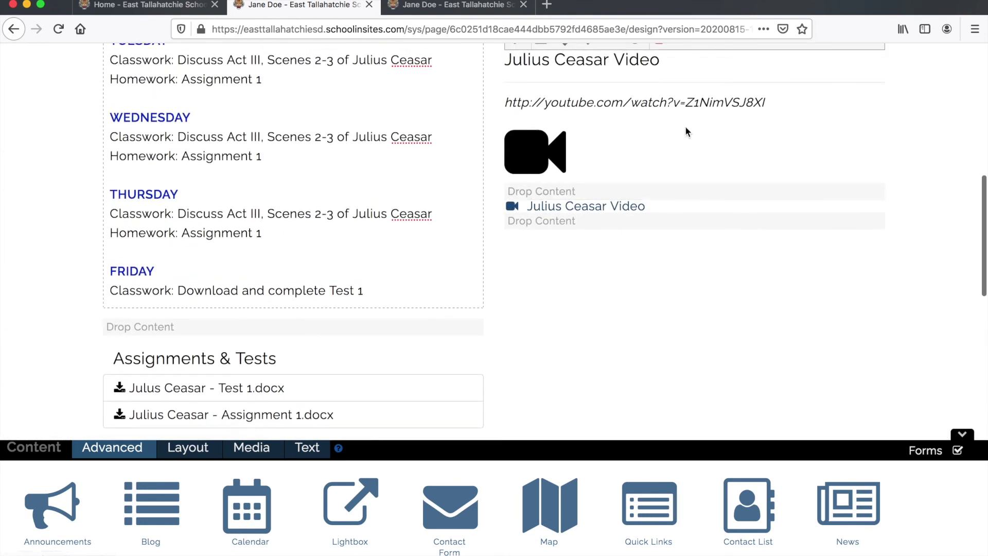
{"action": "scroll", "coordinate": [721, 108], "scroll_direction": "up", "scroll_amount": 1}
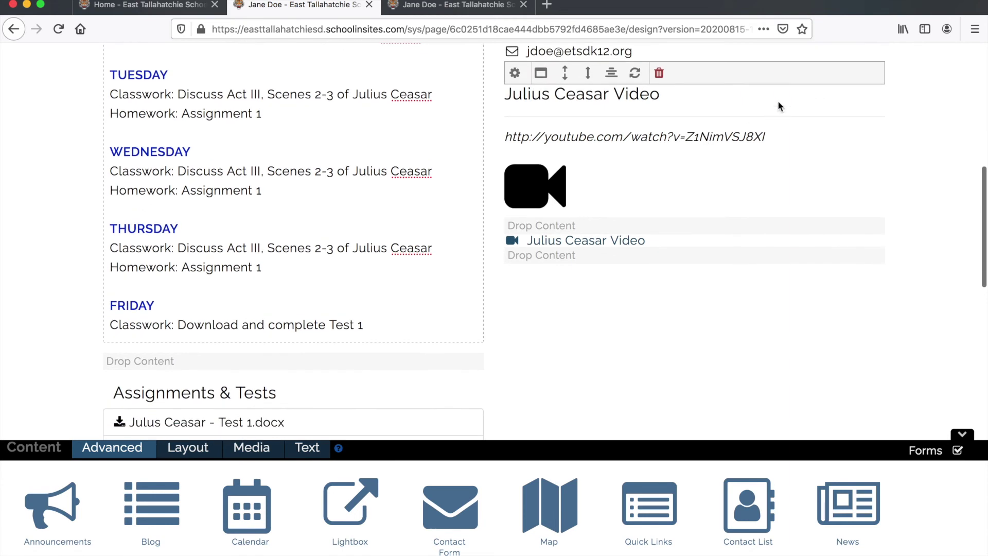
{"action": "left_click_drag", "start_coordinate": [801, 77], "coordinate": [359, 359]}
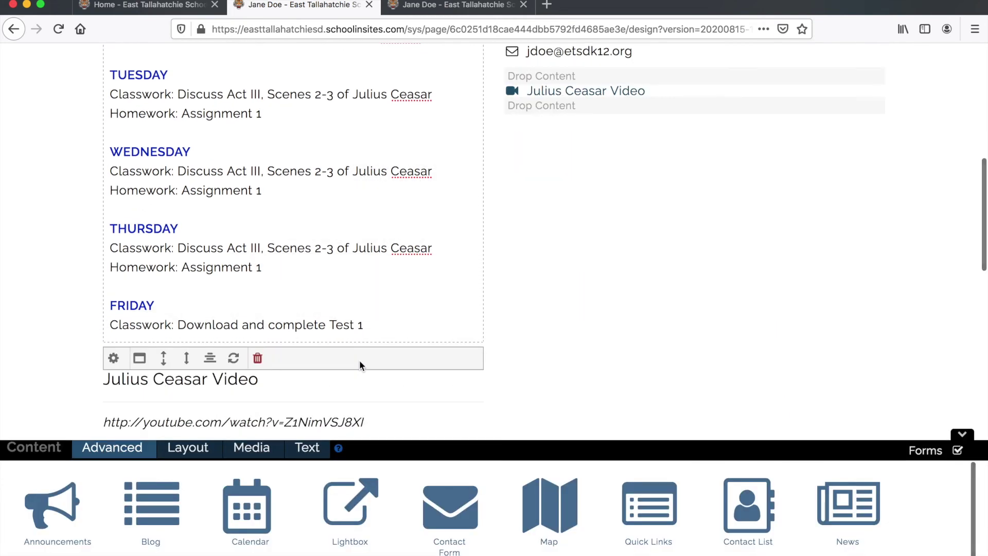
{"action": "scroll", "coordinate": [471, 342], "scroll_direction": "down", "scroll_amount": 3}
{"action": "scroll", "coordinate": [472, 343], "scroll_direction": "down", "scroll_amount": 1}
{"action": "scroll", "coordinate": [472, 343], "scroll_direction": "up", "scroll_amount": 1}
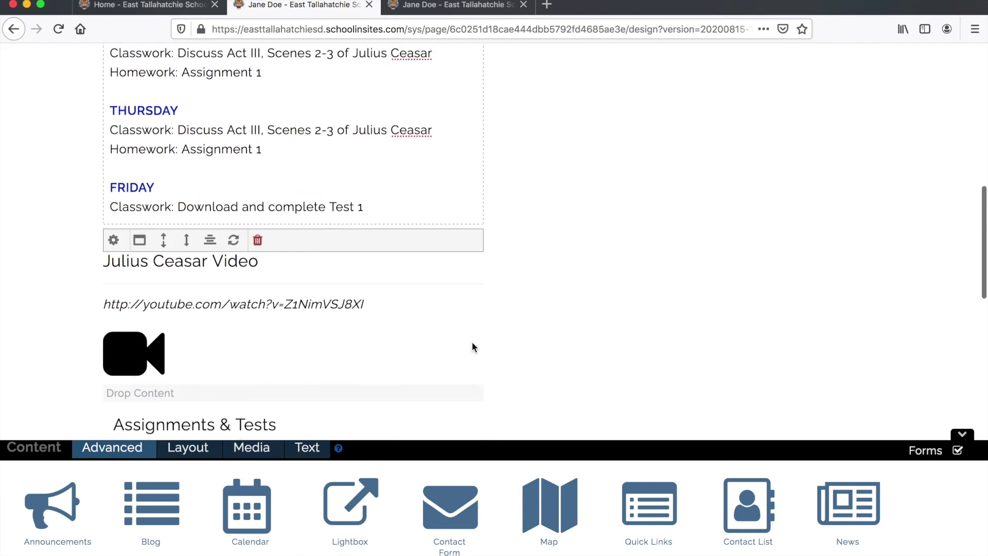
- Zoom the page out twice with Cmd+minus to see the whole layout
{"action": "scroll", "coordinate": [472, 346], "scroll_direction": "left", "scroll_amount": 2}
{"action": "scroll", "coordinate": [468, 283], "scroll_direction": "down", "scroll_amount": 6}
{"action": "scroll", "coordinate": [468, 283], "scroll_direction": "up", "scroll_amount": 2}
{"action": "scroll", "coordinate": [467, 279], "scroll_direction": "up", "scroll_amount": 1}
{"action": "key", "text": "super+minus"}
{"action": "key", "text": "super+minus"}
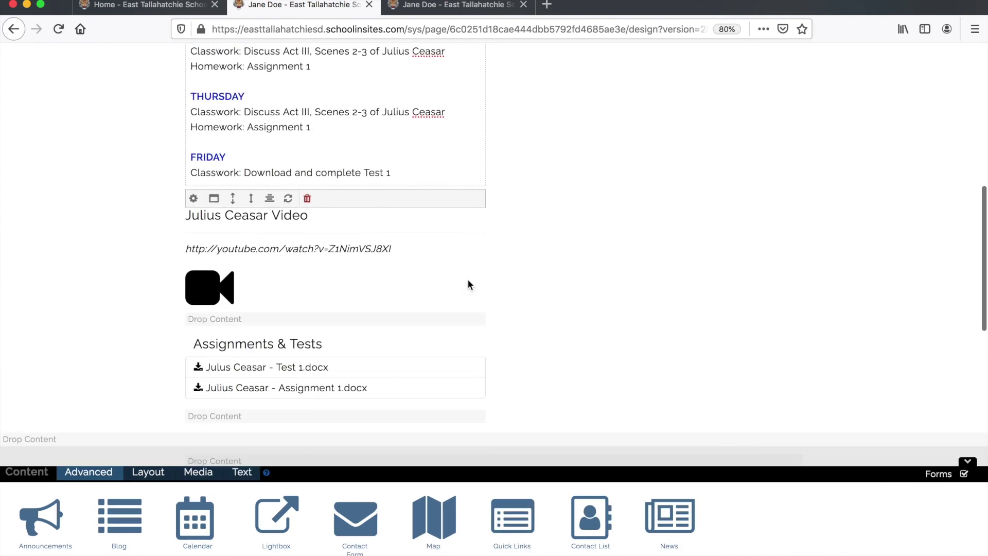
{"action": "key", "text": "super+minus"}
{"action": "key", "text": "super+minus"}
{"action": "scroll", "coordinate": [468, 281], "scroll_direction": "left", "scroll_amount": 1}
{"action": "scroll", "coordinate": [468, 280], "scroll_direction": "up", "scroll_amount": 5}
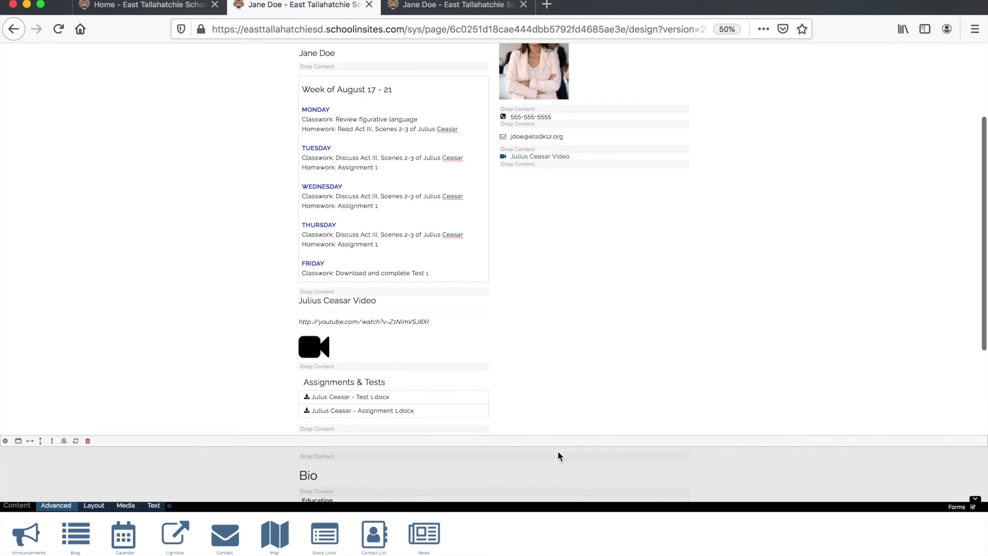
- Move Bio under the contact details and delete the stray Julius Ceasar Video link
{"action": "left_click_drag", "start_coordinate": [554, 438], "coordinate": [547, 148]}
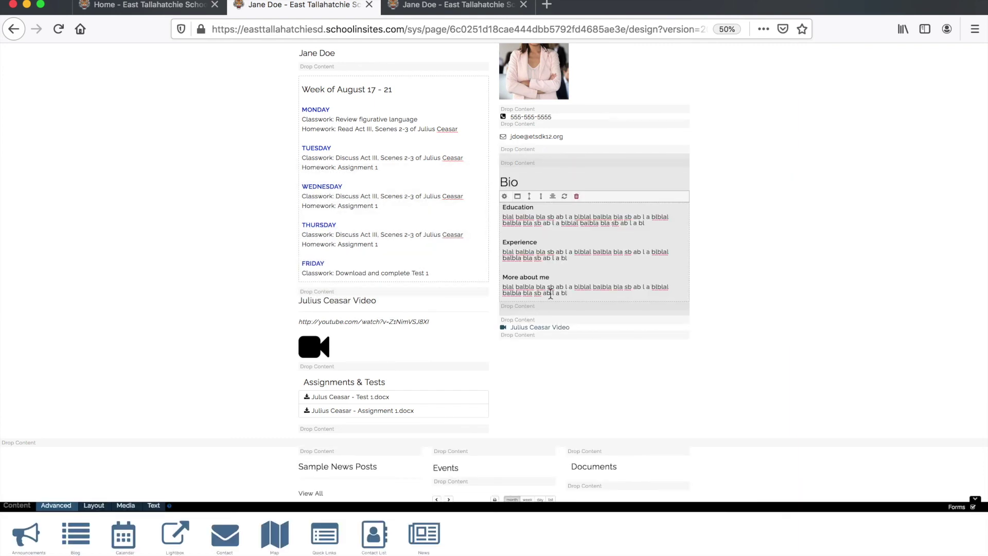
{"action": "scroll", "coordinate": [550, 293], "scroll_direction": "down", "scroll_amount": 3}
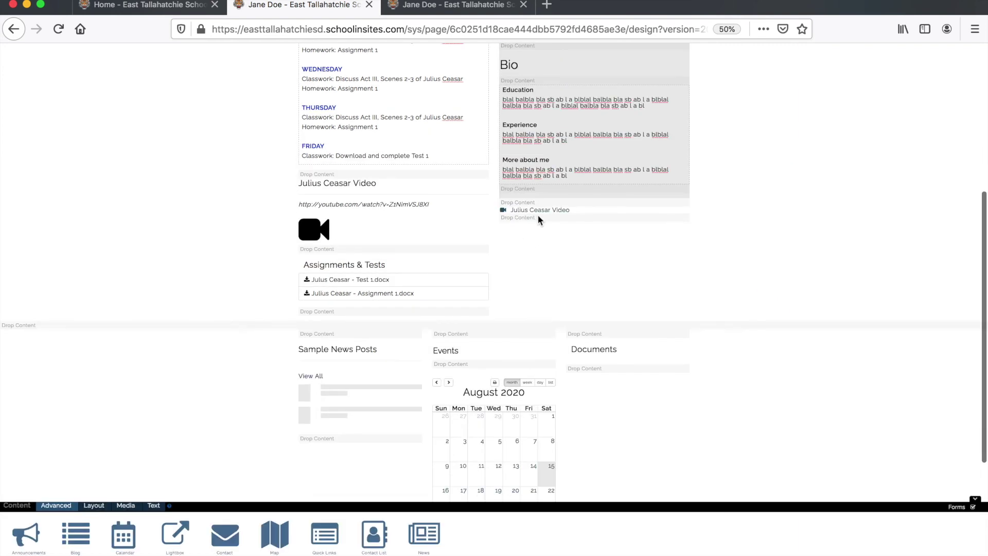
{"action": "mouse_move", "coordinate": [581, 213]}
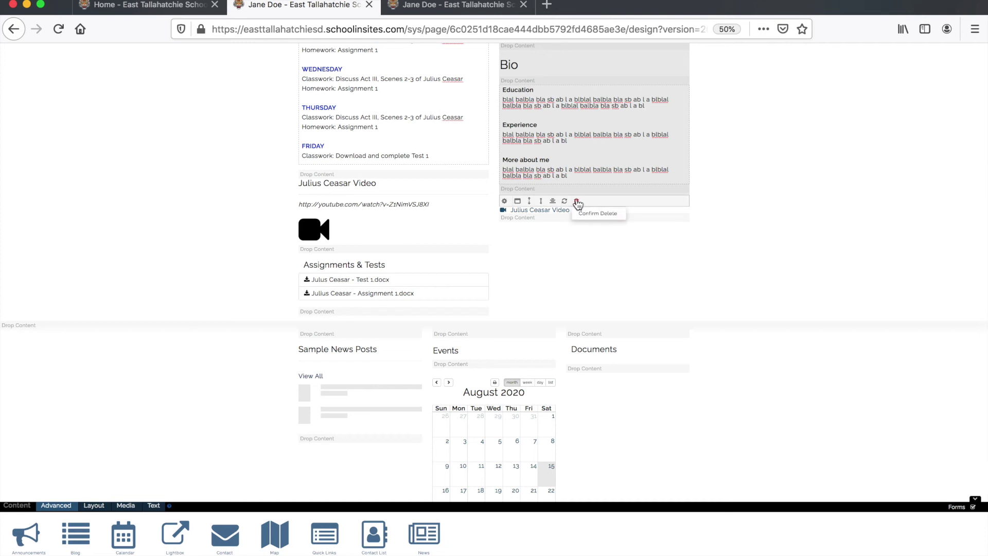
{"action": "left_click", "coordinate": [592, 214]}
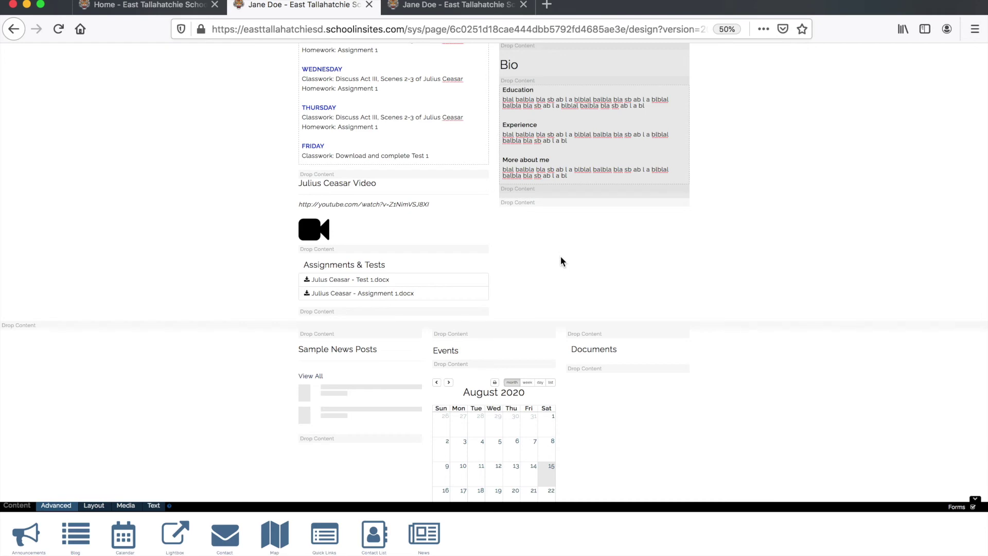
- Restore normal zoom and preview the English II page
{"action": "key", "text": "super+equal"}
{"action": "key", "text": "super+equal"}
{"action": "key", "text": "super+equal"}
{"action": "key", "text": "super+equal"}
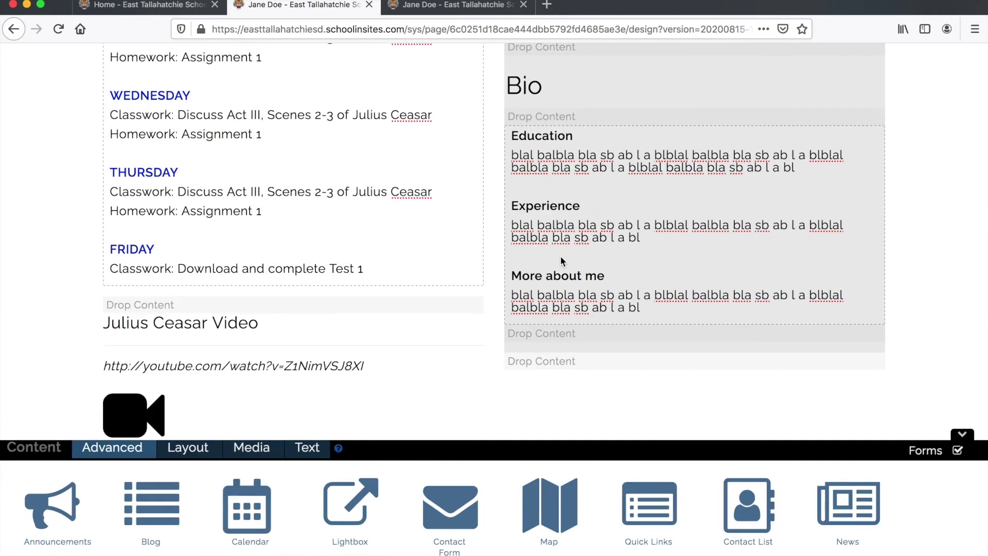
{"action": "scroll", "coordinate": [560, 260], "scroll_direction": "down", "scroll_amount": 2}
{"action": "scroll", "coordinate": [560, 260], "scroll_direction": "up", "scroll_amount": 5}
{"action": "scroll", "coordinate": [560, 259], "scroll_direction": "down", "scroll_amount": 2}
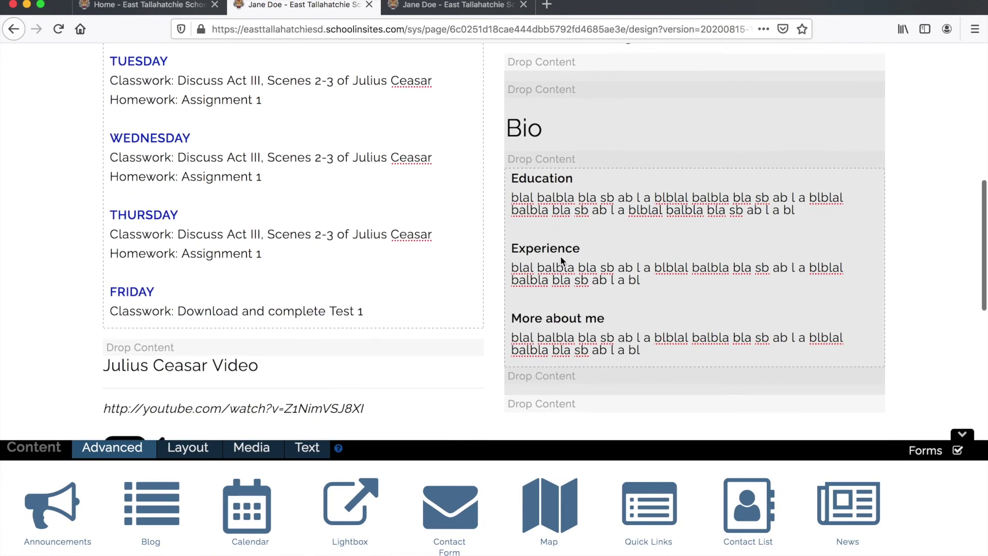
{"action": "scroll", "coordinate": [126, 78], "scroll_direction": "up", "scroll_amount": 10}
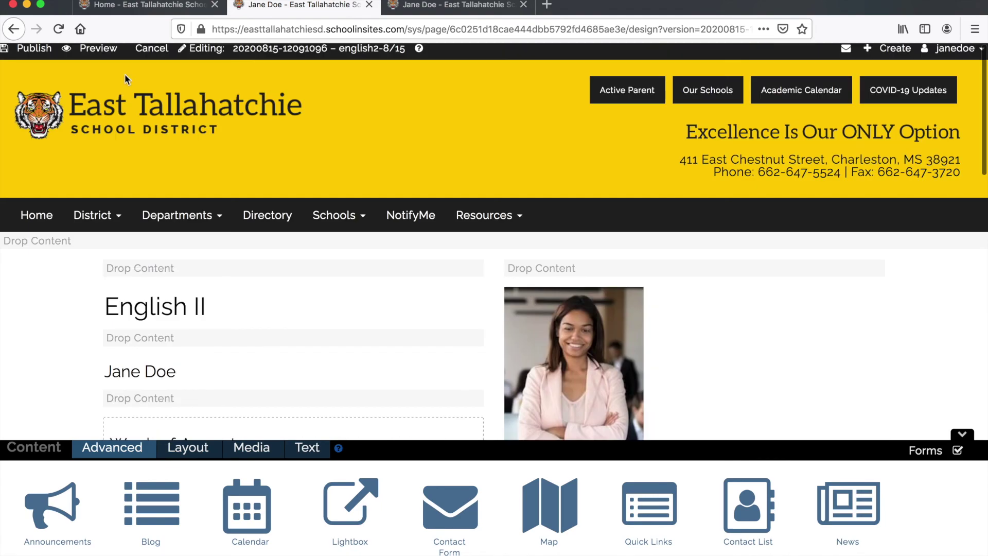
{"action": "left_click", "coordinate": [92, 51]}
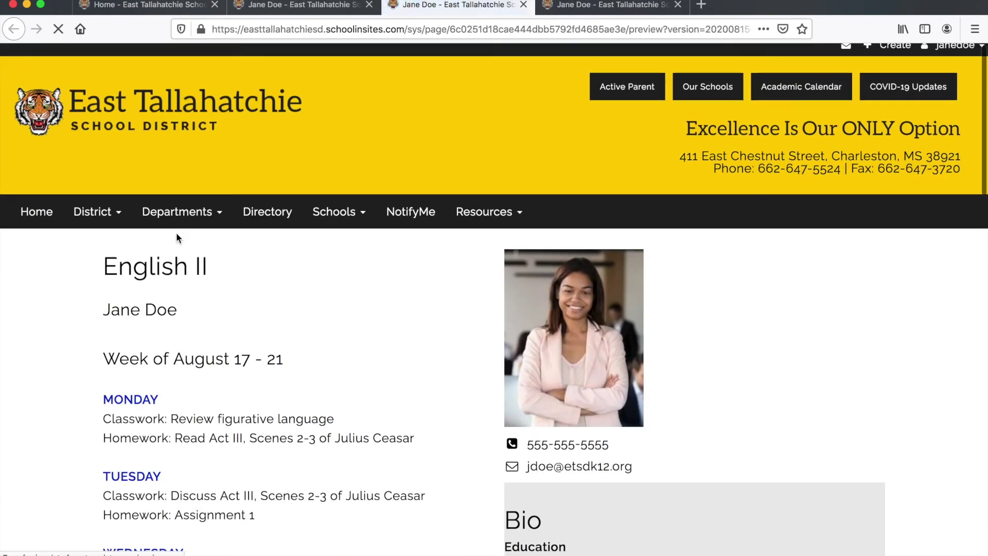
- Scroll through the English II preview, then return to the editor tab's Events module
{"action": "scroll", "coordinate": [176, 232], "scroll_direction": "down", "scroll_amount": 6}
{"action": "scroll", "coordinate": [176, 233], "scroll_direction": "up", "scroll_amount": 5}
{"action": "scroll", "coordinate": [176, 233], "scroll_direction": "down", "scroll_amount": 1}
{"action": "scroll", "coordinate": [176, 233], "scroll_direction": "down", "scroll_amount": 10}
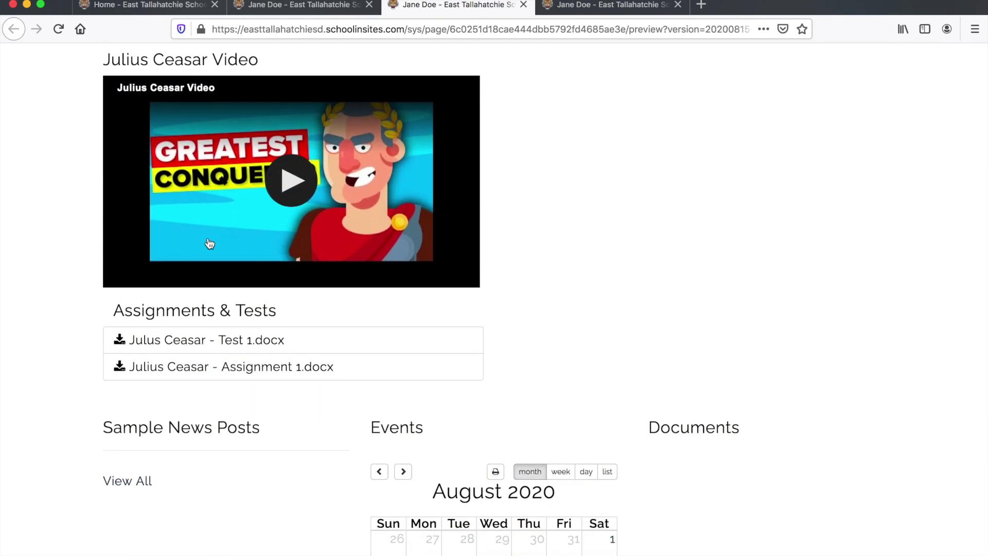
{"action": "left_click", "coordinate": [287, 13]}
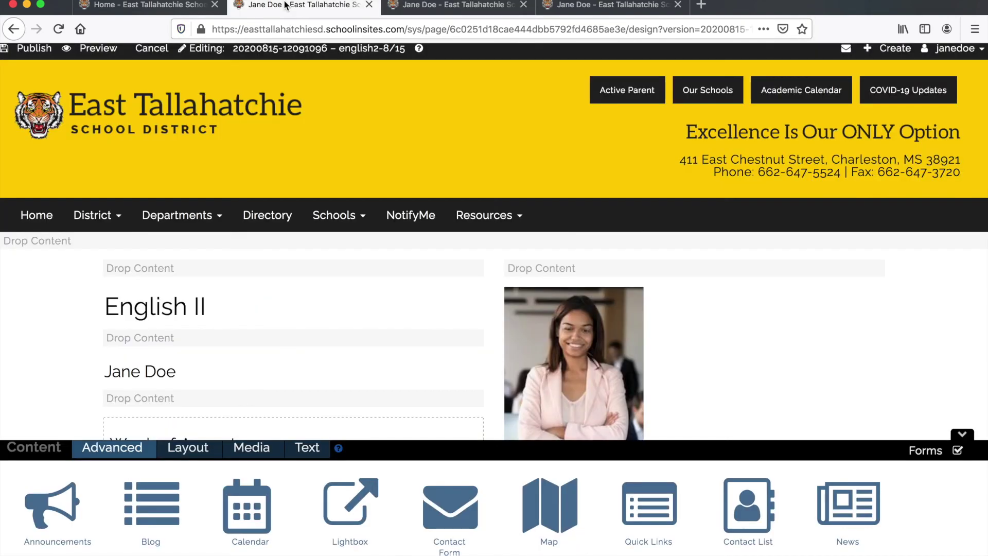
{"action": "scroll", "coordinate": [303, 153], "scroll_direction": "down", "scroll_amount": 10}
{"action": "scroll", "coordinate": [304, 153], "scroll_direction": "down", "scroll_amount": 6}
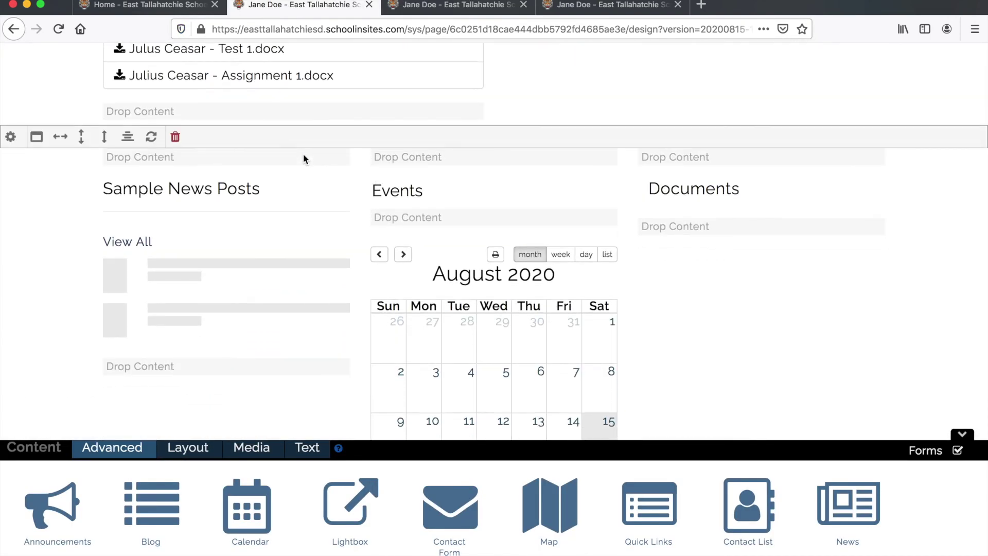
{"action": "scroll", "coordinate": [304, 153], "scroll_direction": "up", "scroll_amount": 1}
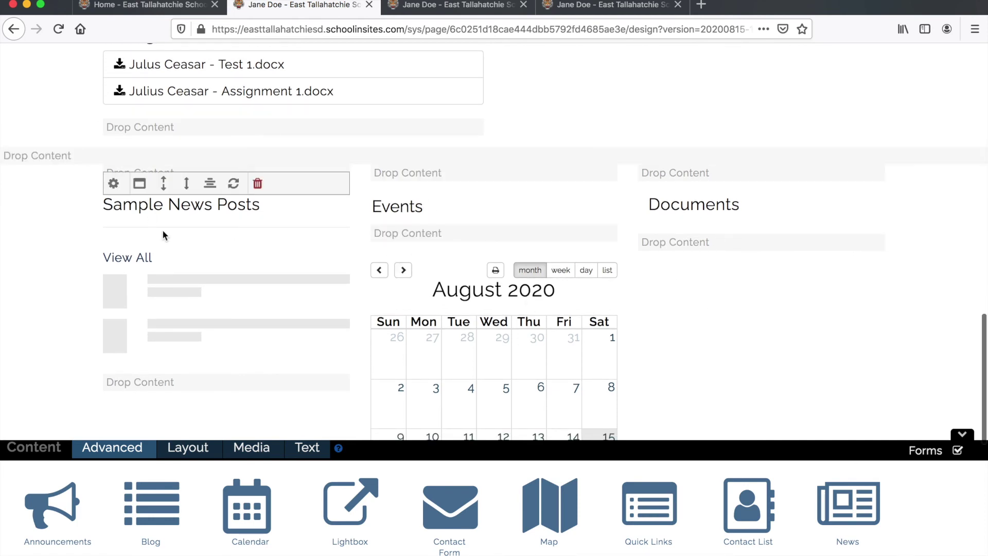
{"action": "scroll", "coordinate": [163, 232], "scroll_direction": "up", "scroll_amount": 2}
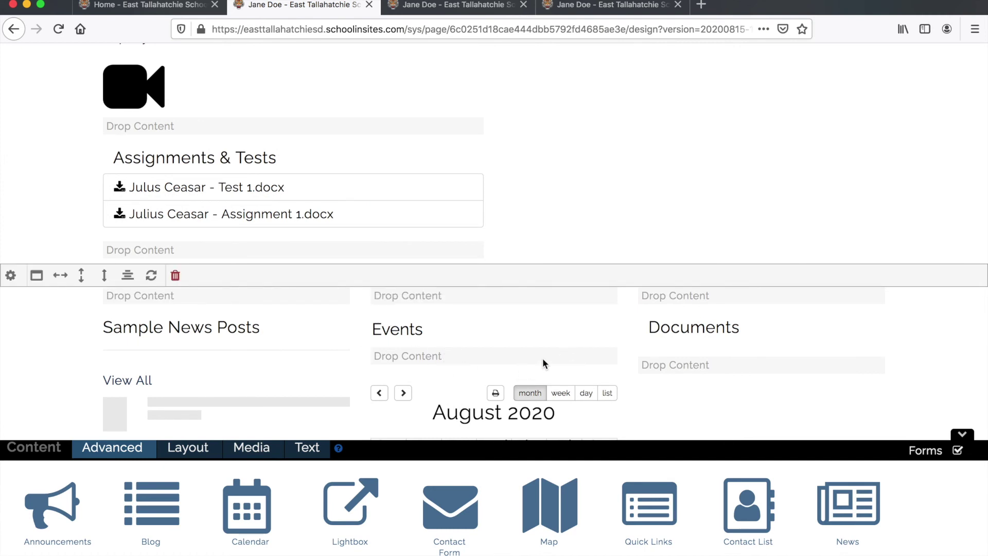
{"action": "scroll", "coordinate": [542, 359], "scroll_direction": "down", "scroll_amount": 3}
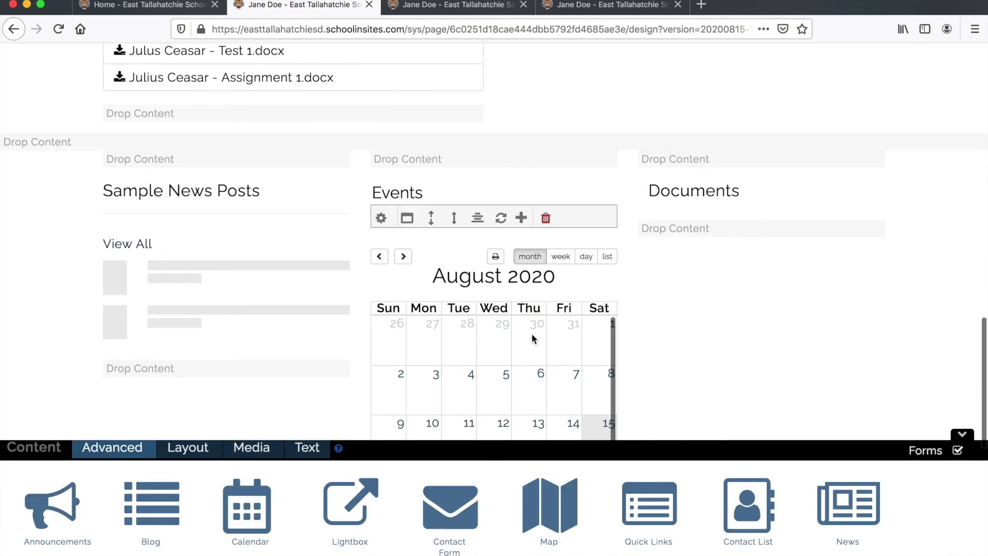
- Move the Events calendar into its own full-width row
{"action": "left_click_drag", "start_coordinate": [578, 212], "coordinate": [517, 144]}
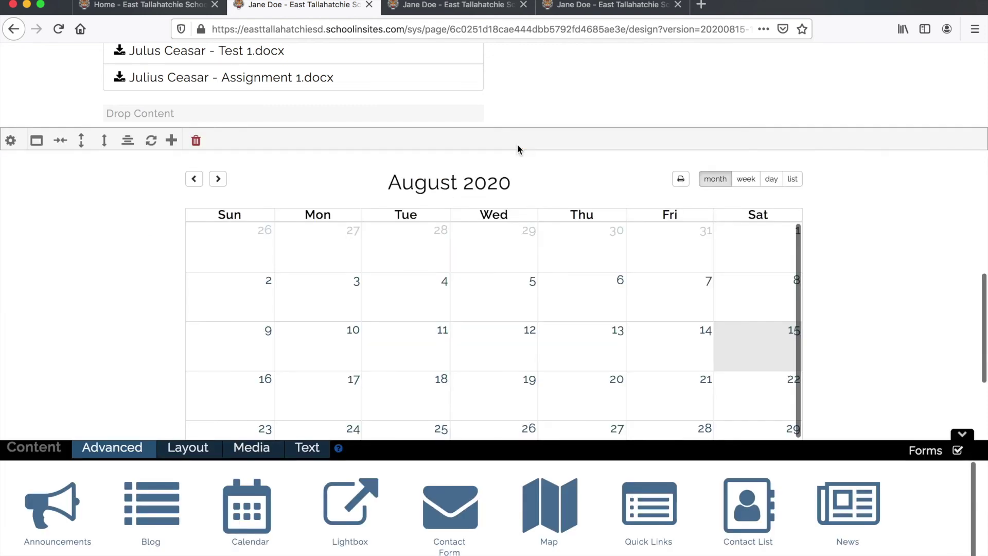
{"action": "scroll", "coordinate": [508, 206], "scroll_direction": "down", "scroll_amount": 3}
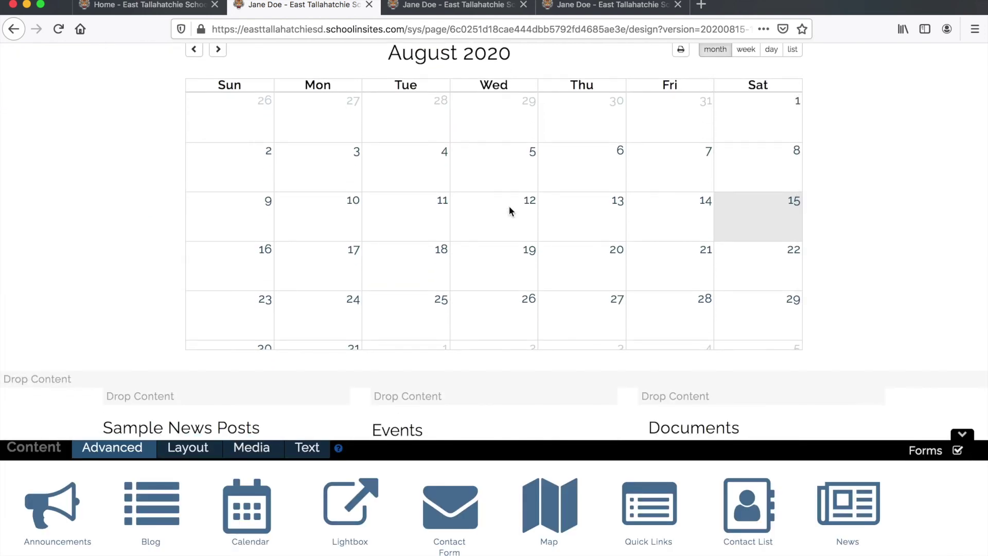
{"action": "scroll", "coordinate": [565, 198], "scroll_direction": "up", "scroll_amount": 2}
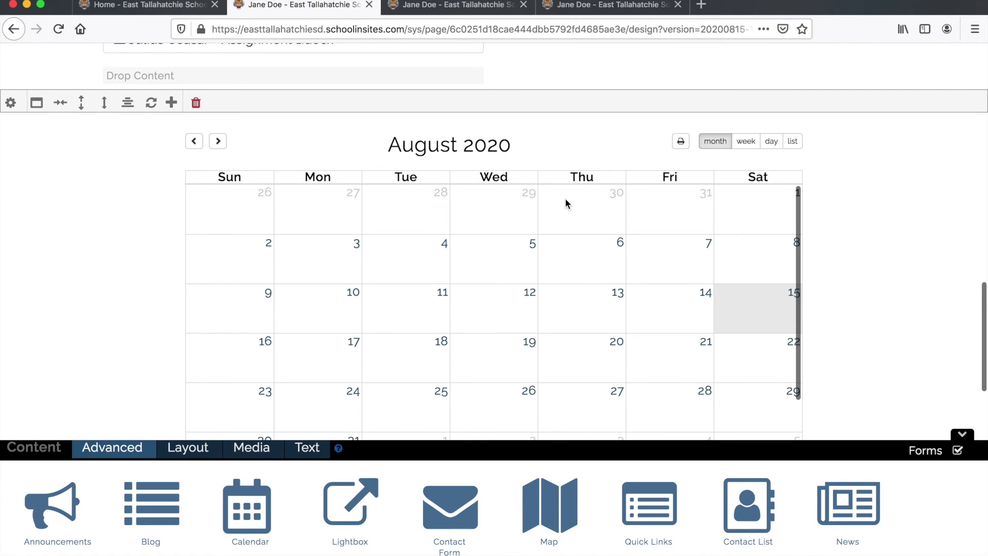
{"action": "scroll", "coordinate": [566, 203], "scroll_direction": "down", "scroll_amount": 2}
{"action": "scroll", "coordinate": [565, 203], "scroll_direction": "up", "scroll_amount": 2}
{"action": "scroll", "coordinate": [820, 177], "scroll_direction": "down", "scroll_amount": 5}
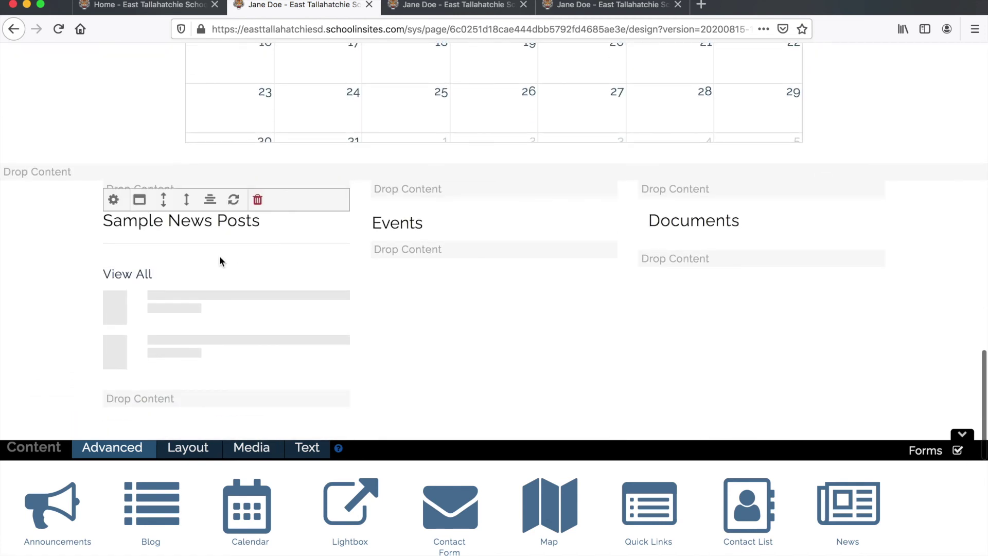
- Delete the Sample News Posts module and the Events and Documents row
{"action": "left_click", "coordinate": [256, 201]}
{"action": "left_click", "coordinate": [175, 169]}
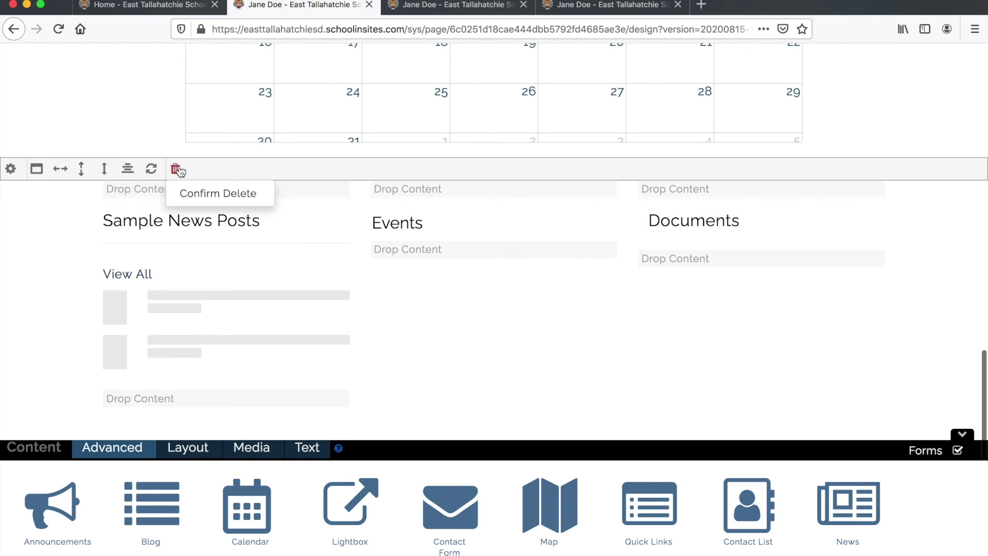
{"action": "left_click", "coordinate": [257, 201]}
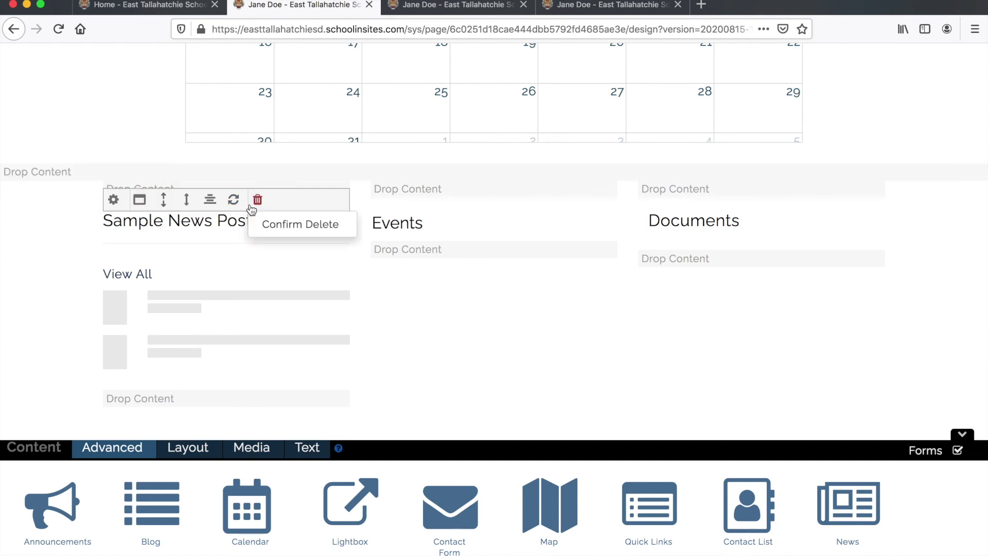
{"action": "left_click", "coordinate": [273, 227]}
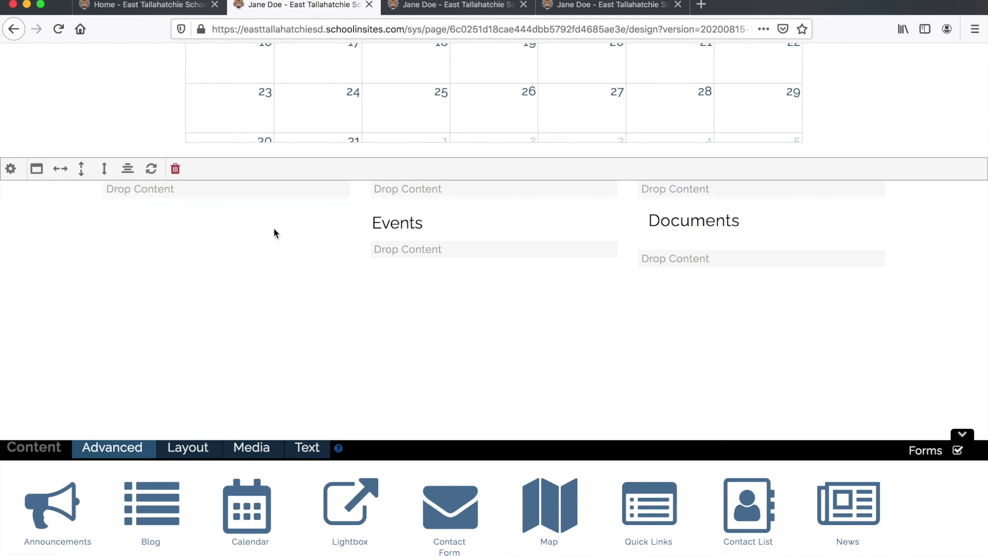
{"action": "left_click", "coordinate": [176, 169]}
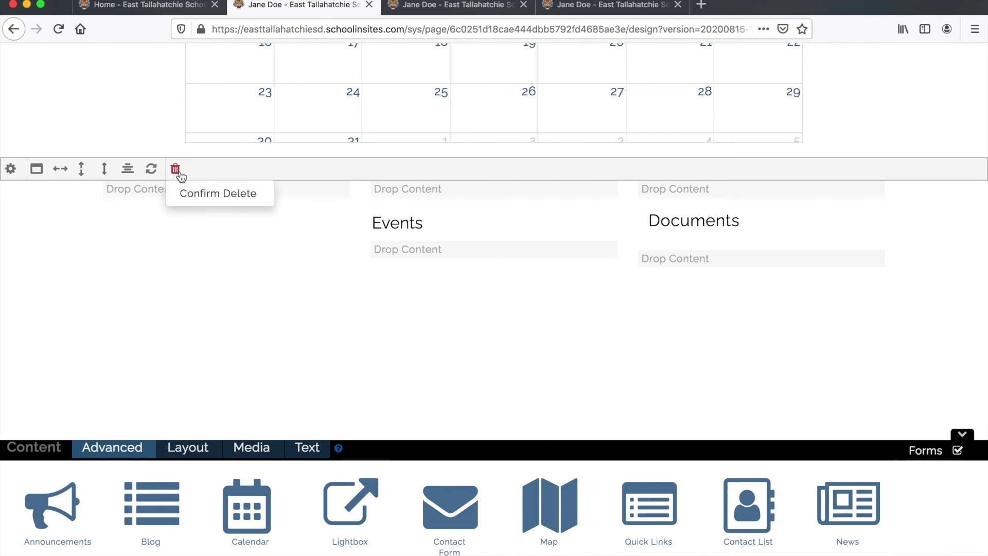
{"action": "left_click", "coordinate": [219, 193]}
{"action": "scroll", "coordinate": [226, 225], "scroll_direction": "up", "scroll_amount": 3}
{"action": "scroll", "coordinate": [226, 225], "scroll_direction": "up", "scroll_amount": 5}
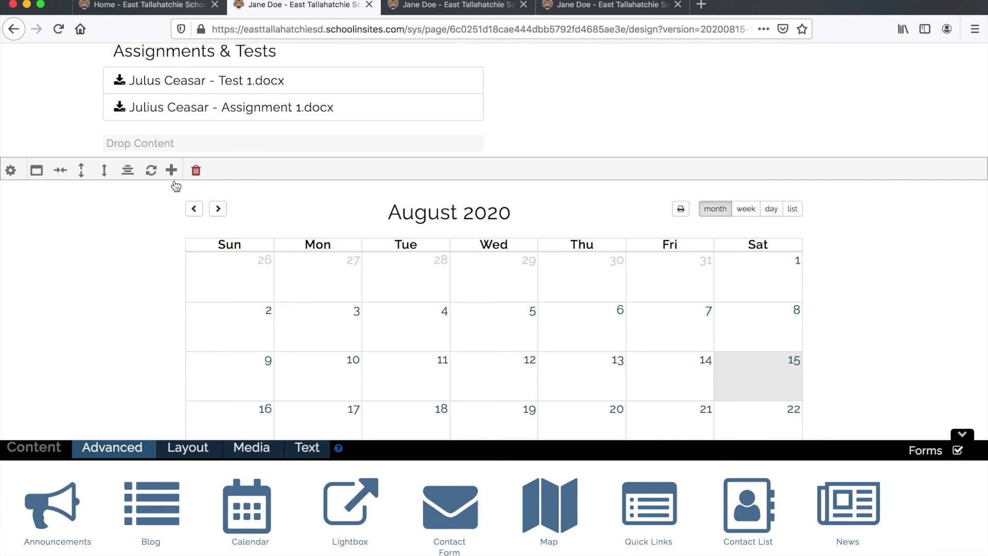
- Start a new calendar event titled Test 2 on Julius Ceasar dated 8/21/2020
{"action": "mouse_move", "coordinate": [201, 172]}
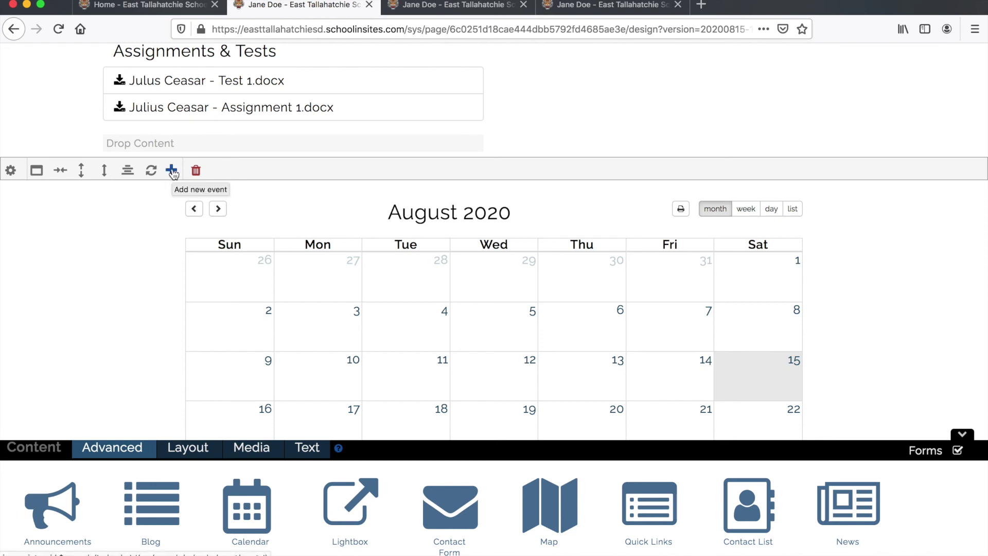
{"action": "left_click", "coordinate": [172, 171]}
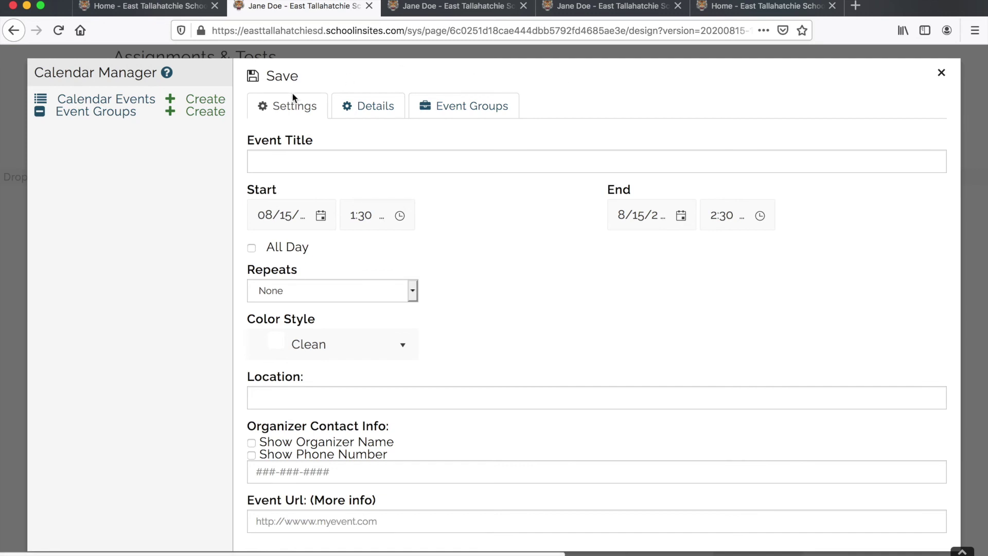
{"action": "left_click", "coordinate": [270, 167]}
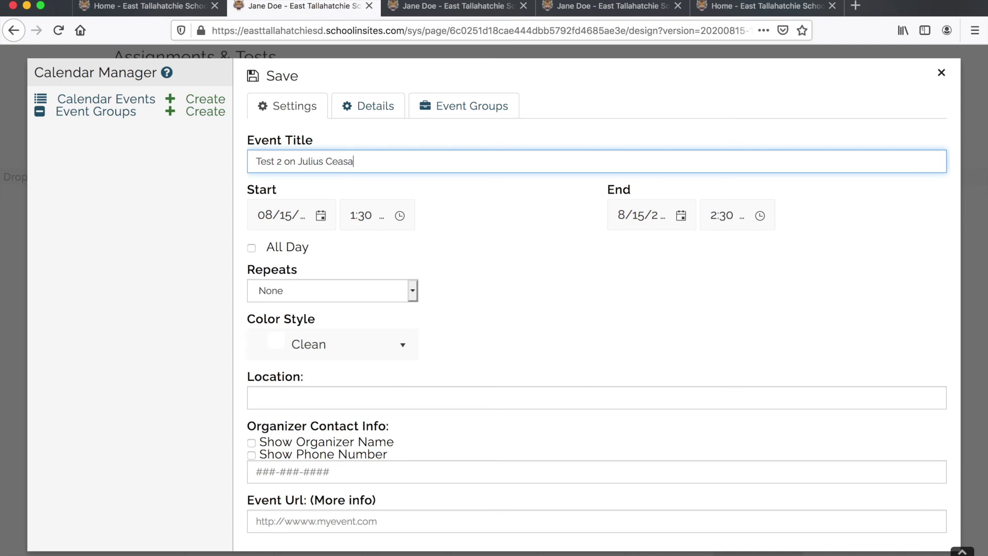
{"action": "left_click", "coordinate": [321, 216]}
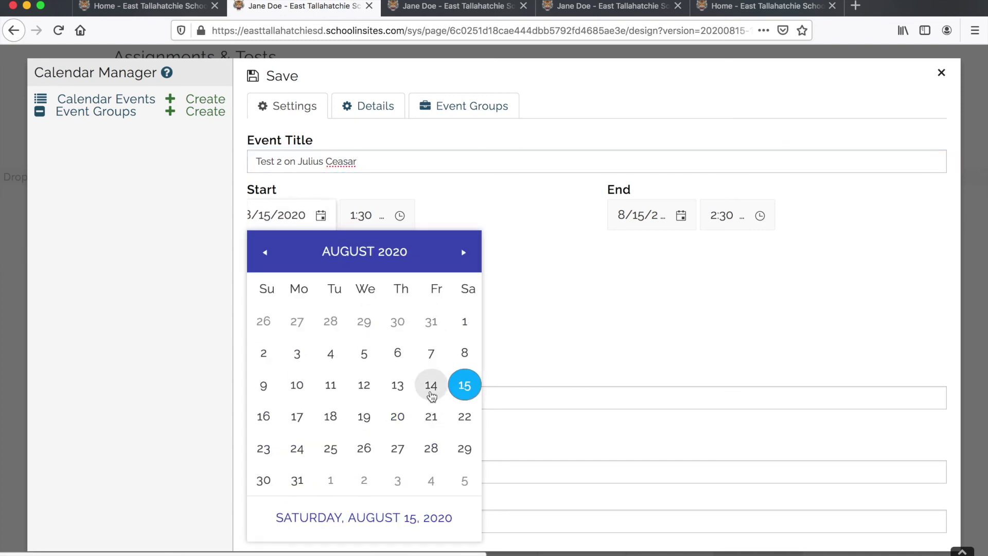
{"action": "left_click", "coordinate": [430, 419]}
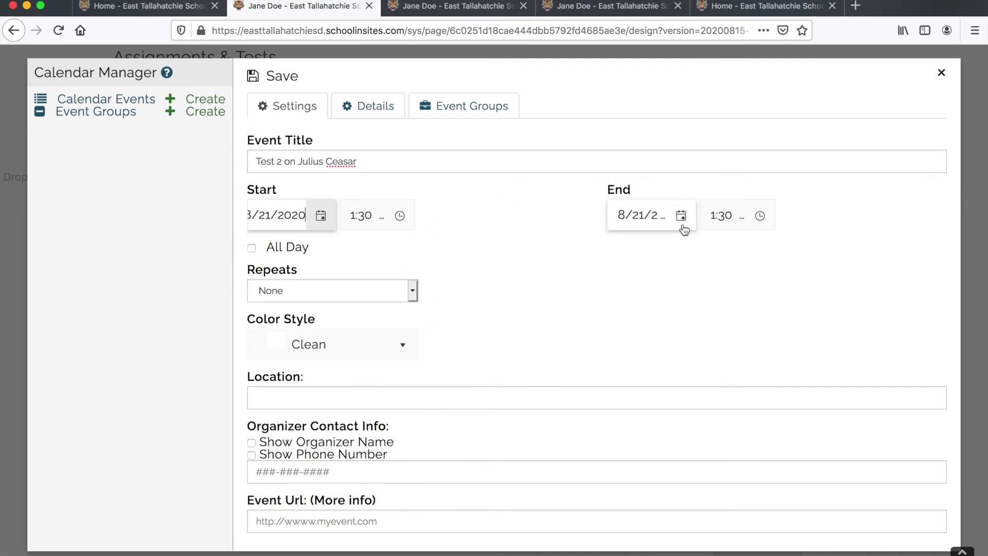
- Set the event to run from 10:00 AM to 11:00 AM
{"action": "left_click", "coordinate": [400, 216]}
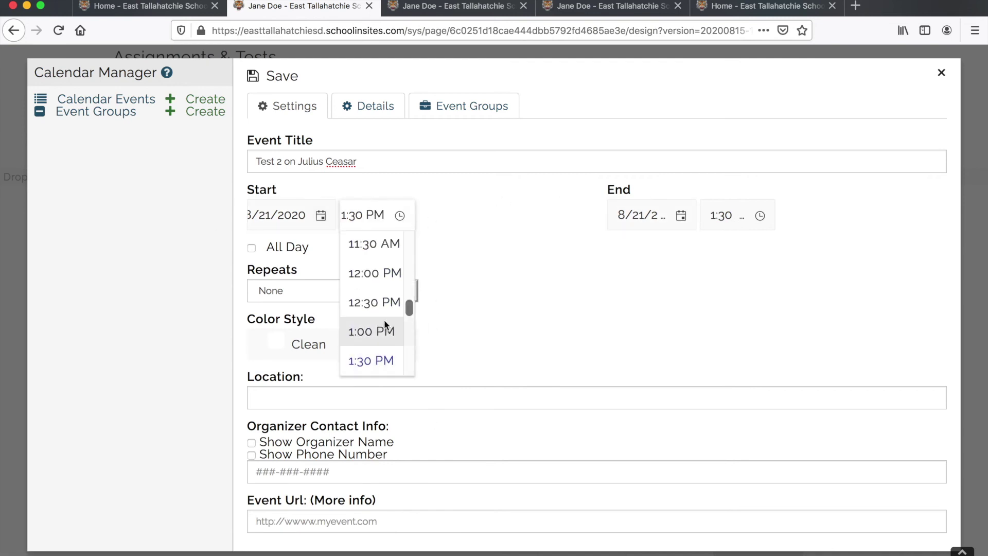
{"action": "scroll", "coordinate": [390, 336], "scroll_direction": "up", "scroll_amount": 3}
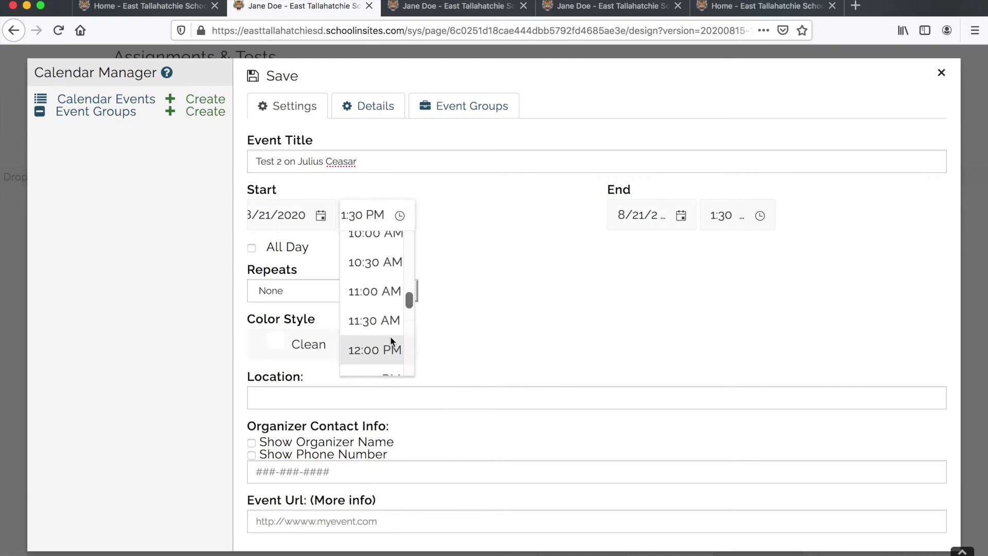
{"action": "left_click", "coordinate": [371, 238]}
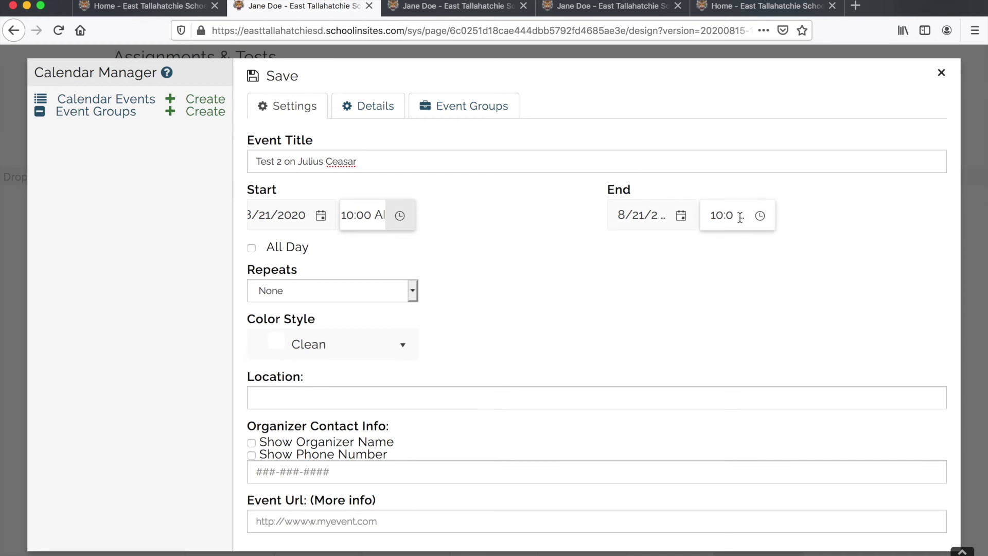
{"action": "left_click", "coordinate": [681, 215]}
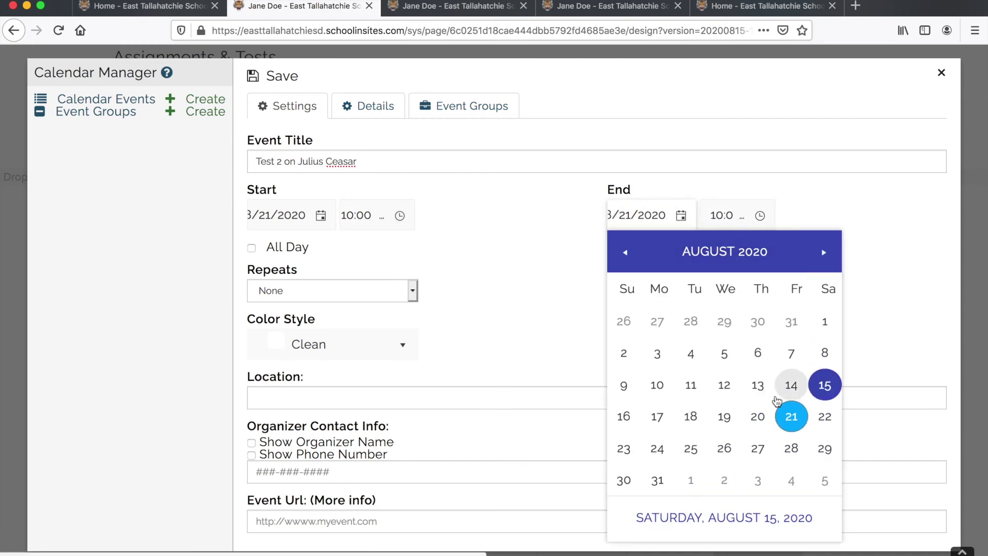
{"action": "left_click", "coordinate": [762, 215]}
{"action": "scroll", "coordinate": [741, 317], "scroll_direction": "down", "scroll_amount": 3}
{"action": "scroll", "coordinate": [741, 316], "scroll_direction": "up", "scroll_amount": 2}
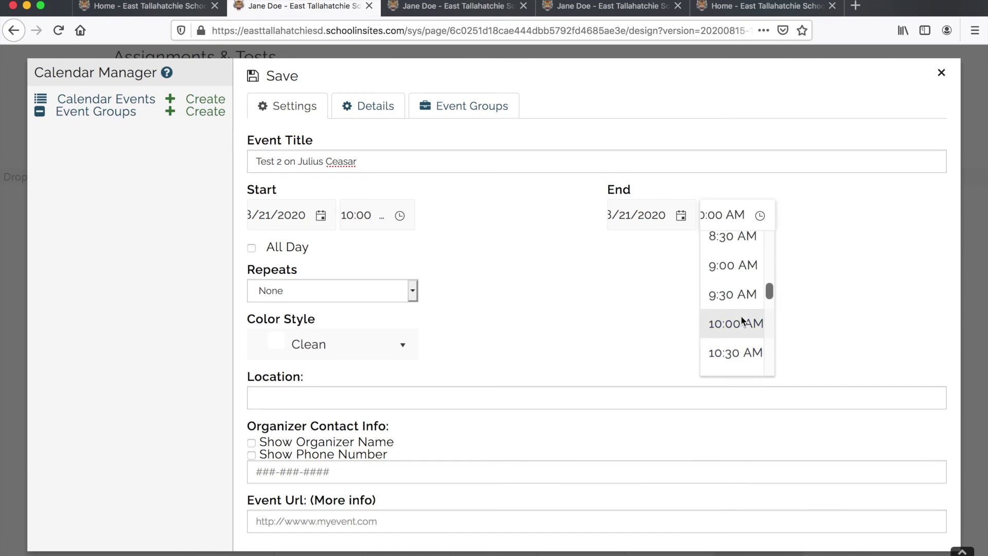
{"action": "scroll", "coordinate": [734, 306], "scroll_direction": "down", "scroll_amount": 2}
{"action": "left_click", "coordinate": [742, 318]}
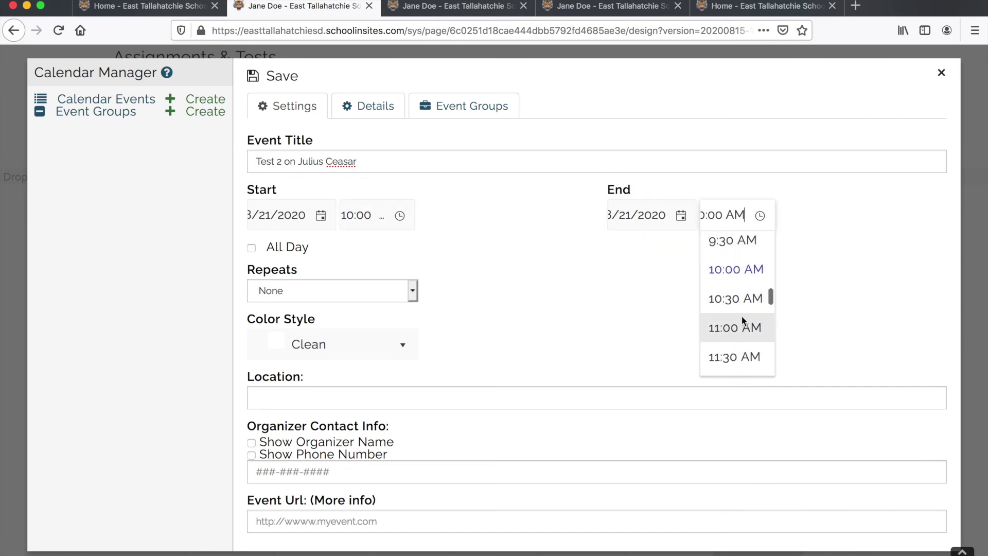
{"action": "scroll", "coordinate": [404, 257], "scroll_direction": "down", "scroll_amount": 1}
{"action": "scroll", "coordinate": [404, 257], "scroll_direction": "up", "scroll_amount": 1}
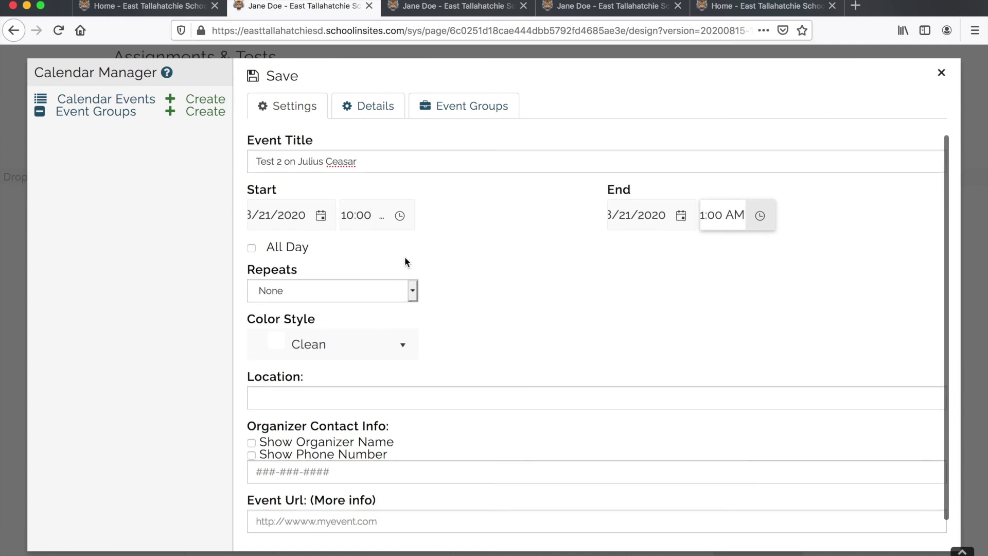
{"action": "left_click", "coordinate": [371, 107]}
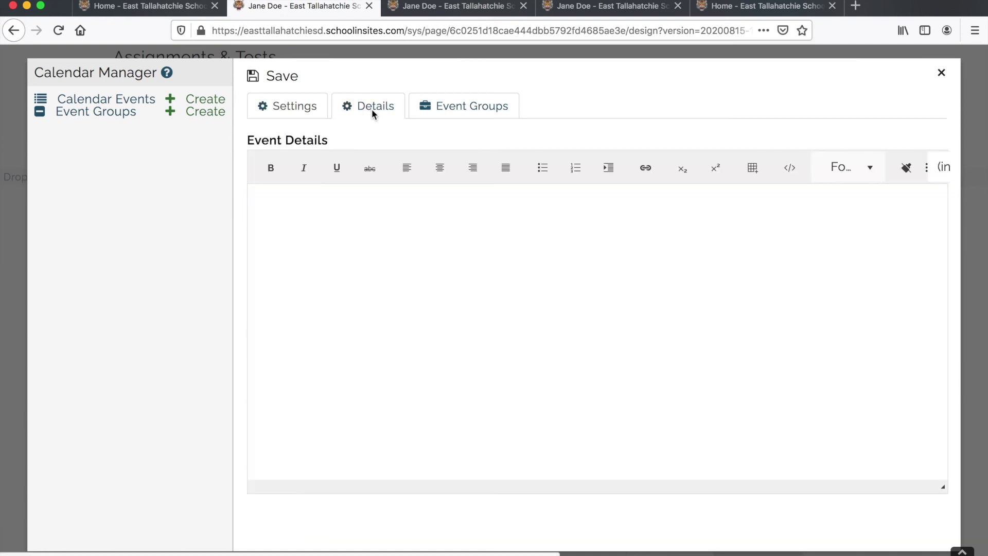
- Paste 'Test 1 on Julius Ceasar' as the event details and attempt to save
{"action": "left_click", "coordinate": [359, 199]}
{"action": "type", "text": "Test 1 on Julius Ceasar"}
{"action": "key", "text": "Return"}
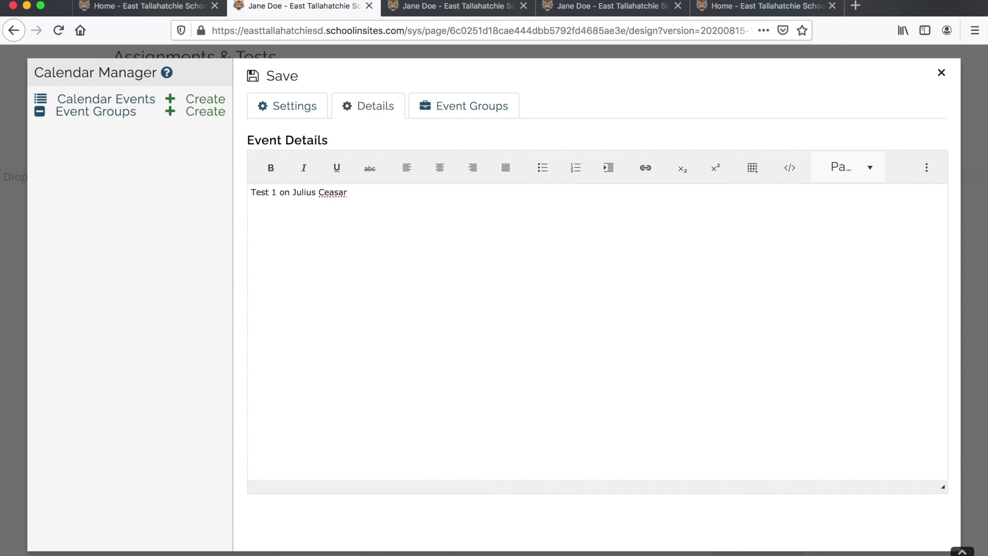
{"action": "left_click", "coordinate": [287, 87]}
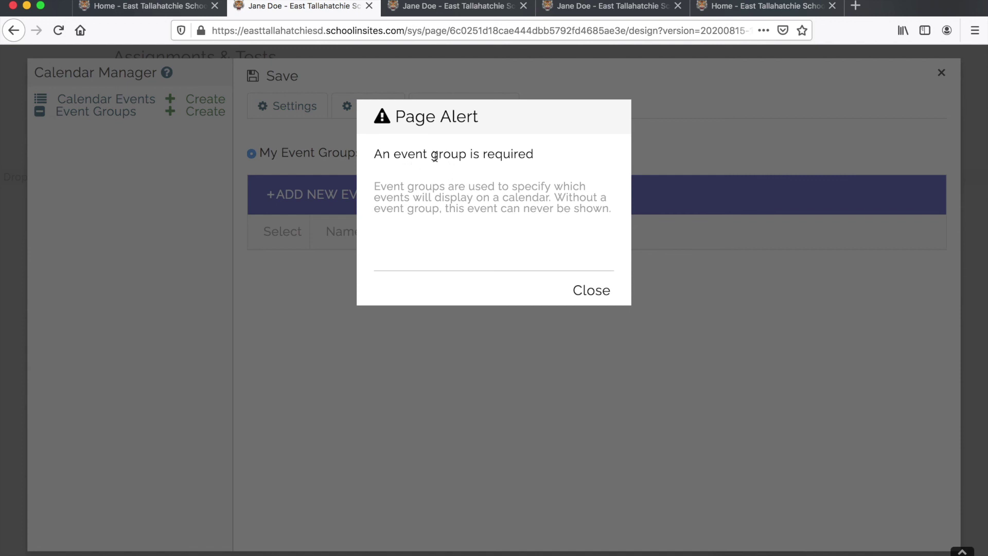
- Create a 'Test' event group, save the event in it, and close Calendar Manager
{"action": "left_click", "coordinate": [593, 291]}
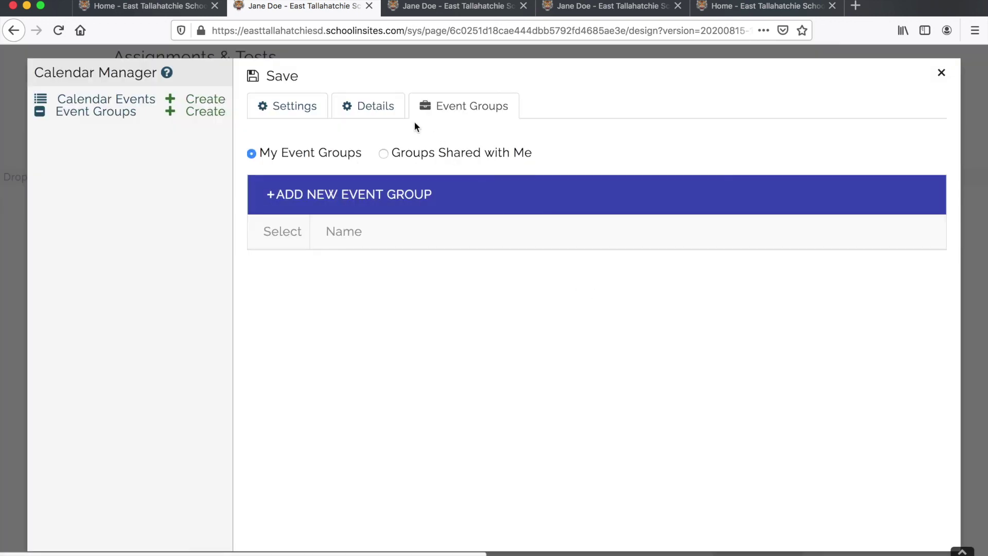
{"action": "left_click", "coordinate": [460, 104]}
{"action": "left_click", "coordinate": [305, 199]}
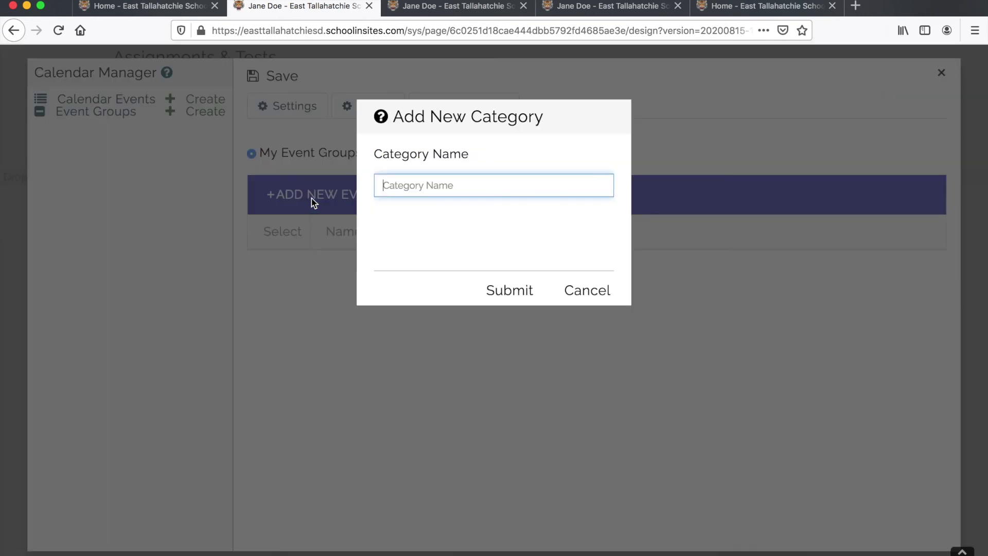
{"action": "type", "text": "Test"}
{"action": "left_click", "coordinate": [507, 291]}
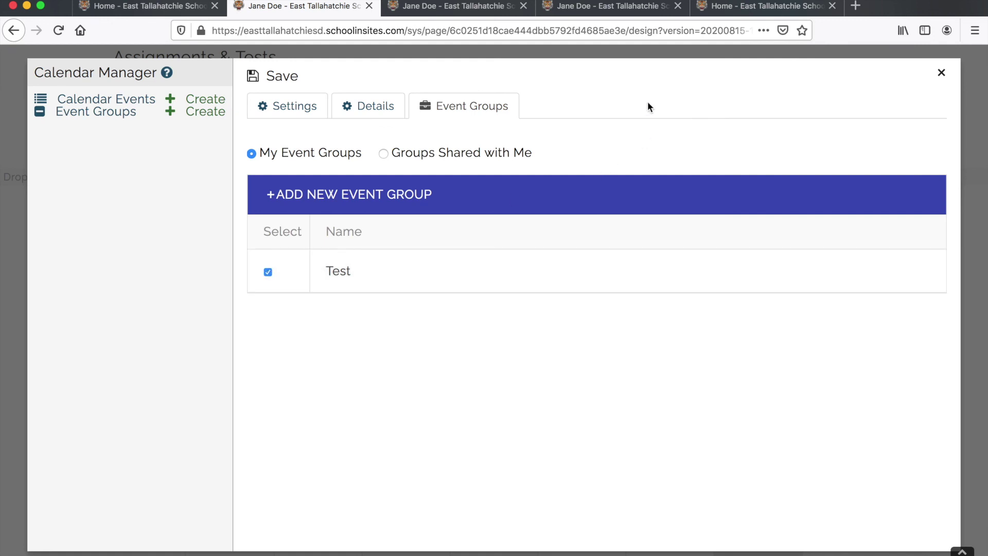
{"action": "left_click", "coordinate": [288, 81]}
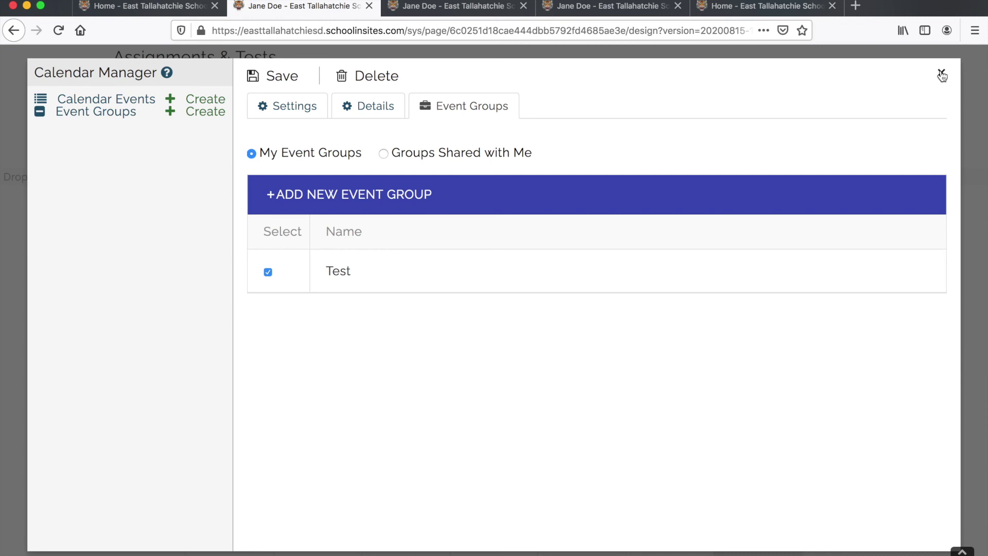
{"action": "left_click", "coordinate": [941, 75]}
- Enable the Test event group in the calendar module's settings and save
{"action": "scroll", "coordinate": [659, 287], "scroll_direction": "down", "scroll_amount": 7}
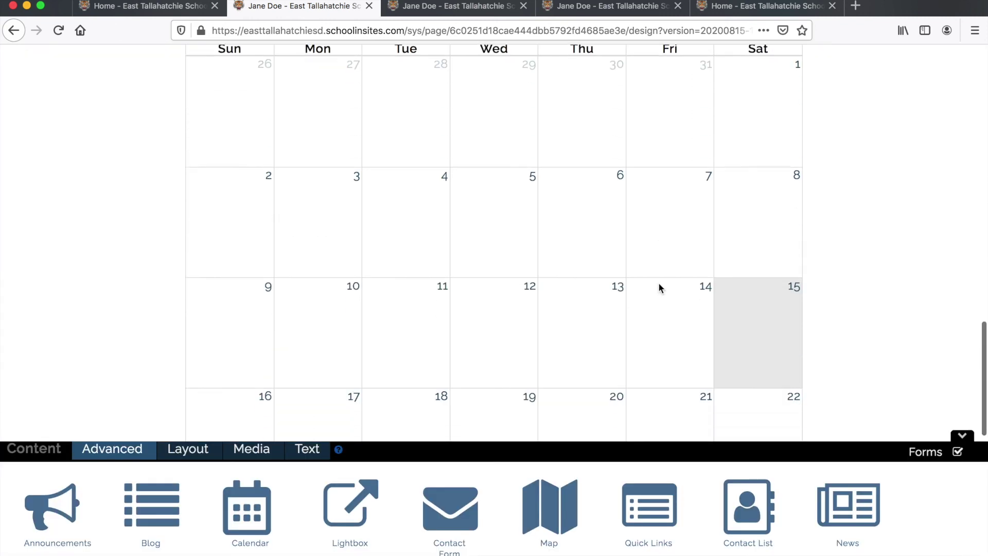
{"action": "scroll", "coordinate": [660, 287], "scroll_direction": "up", "scroll_amount": 2}
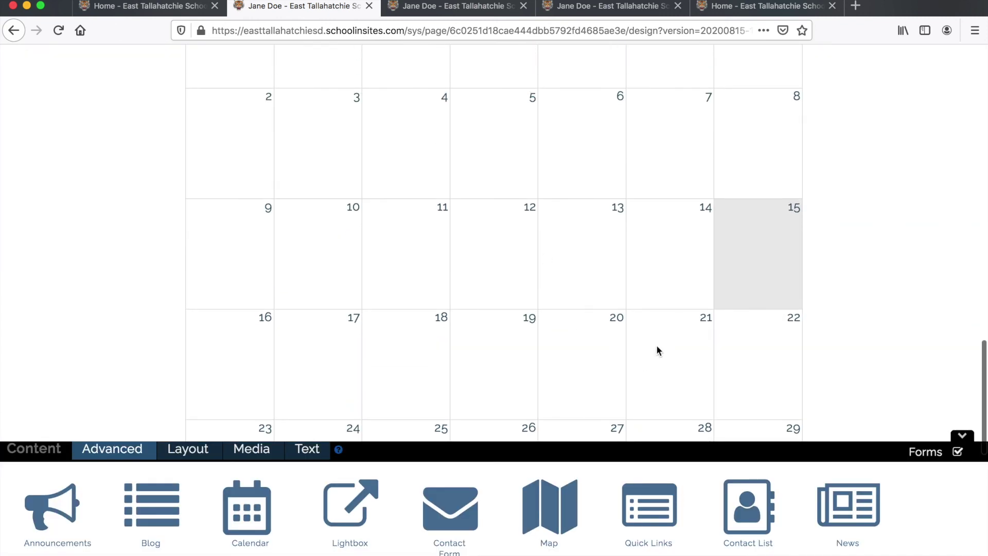
{"action": "scroll", "coordinate": [657, 351], "scroll_direction": "up", "scroll_amount": 8}
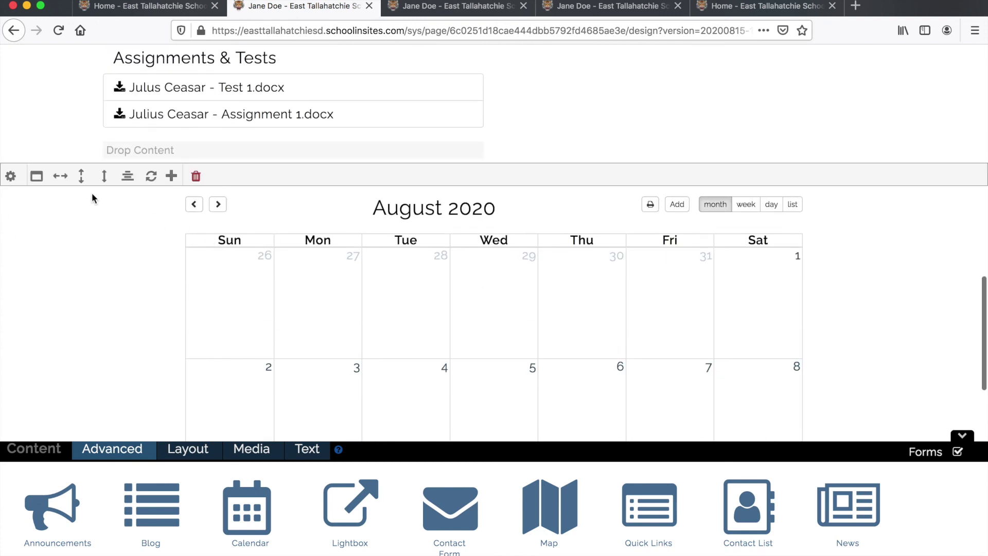
{"action": "left_click", "coordinate": [10, 176]}
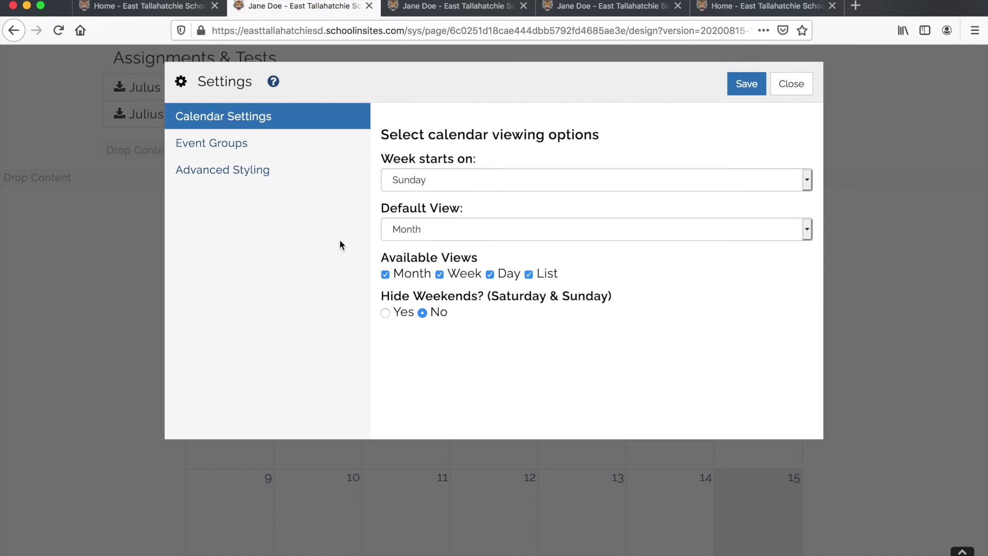
{"action": "left_click", "coordinate": [236, 147]}
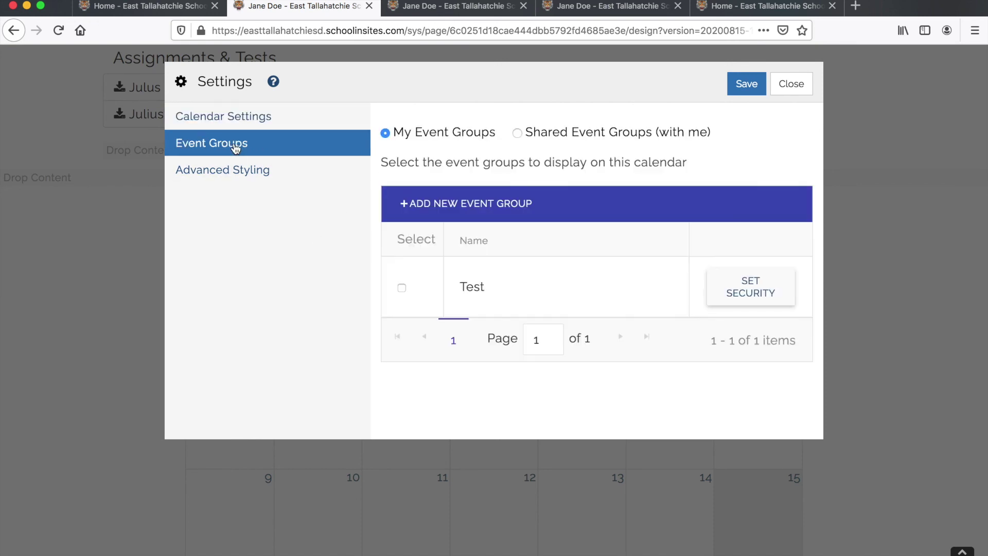
{"action": "left_click", "coordinate": [402, 287]}
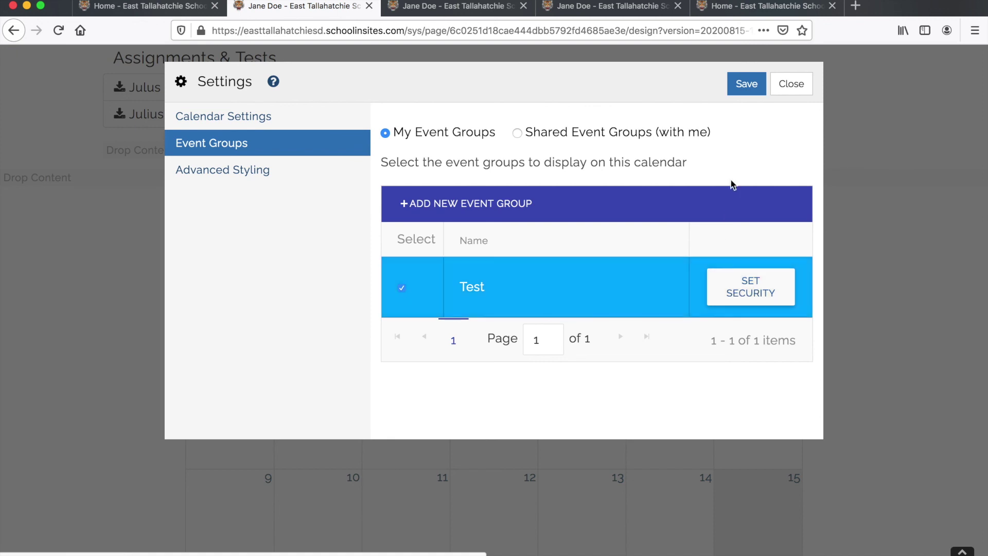
{"action": "left_click", "coordinate": [758, 84]}
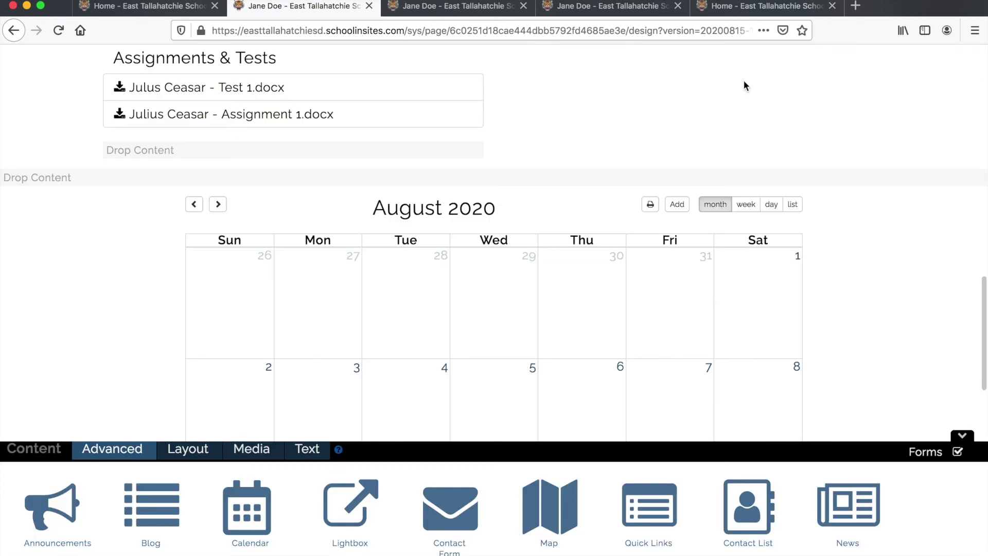
- Confirm the 10a Test 2 event appears on August 21, then start another new event
{"action": "scroll", "coordinate": [588, 245], "scroll_direction": "down", "scroll_amount": 5}
{"action": "mouse_move", "coordinate": [658, 314]}
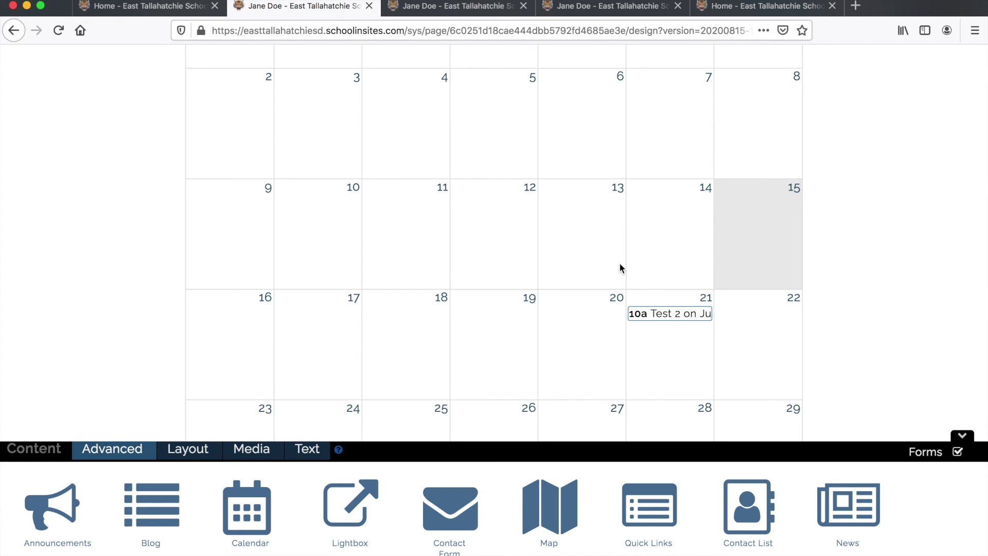
{"action": "scroll", "coordinate": [620, 267], "scroll_direction": "down", "scroll_amount": 5}
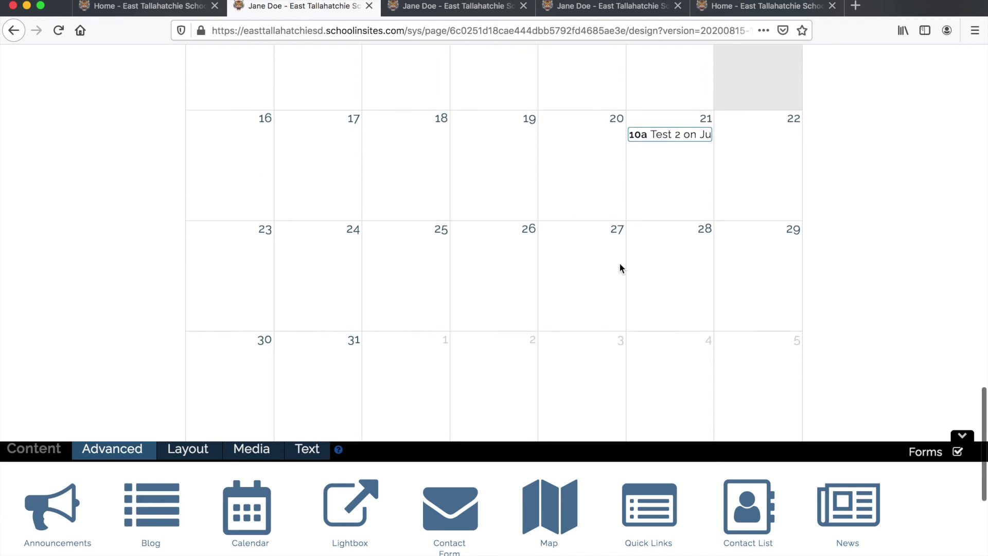
{"action": "scroll", "coordinate": [606, 213], "scroll_direction": "up", "scroll_amount": 8}
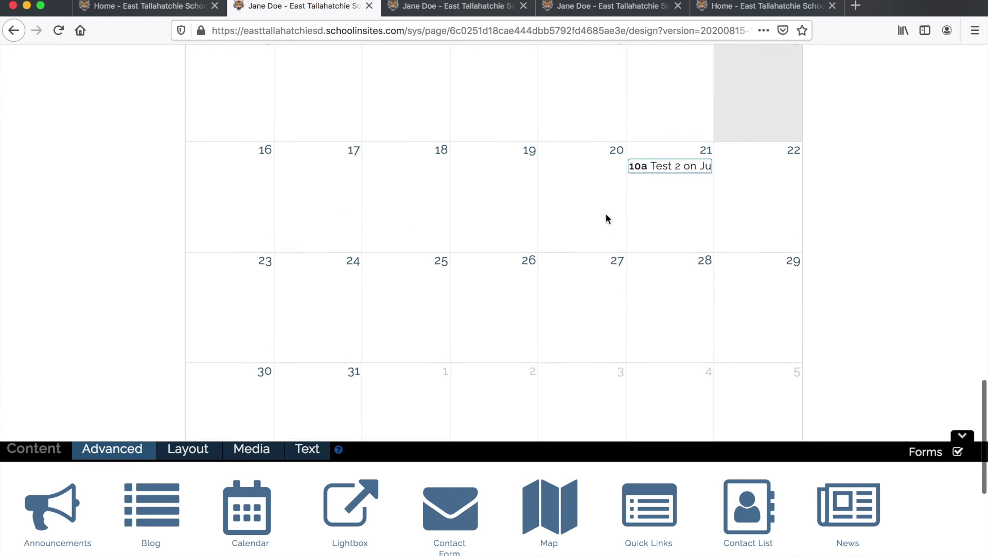
{"action": "scroll", "coordinate": [607, 218], "scroll_direction": "up", "scroll_amount": 4}
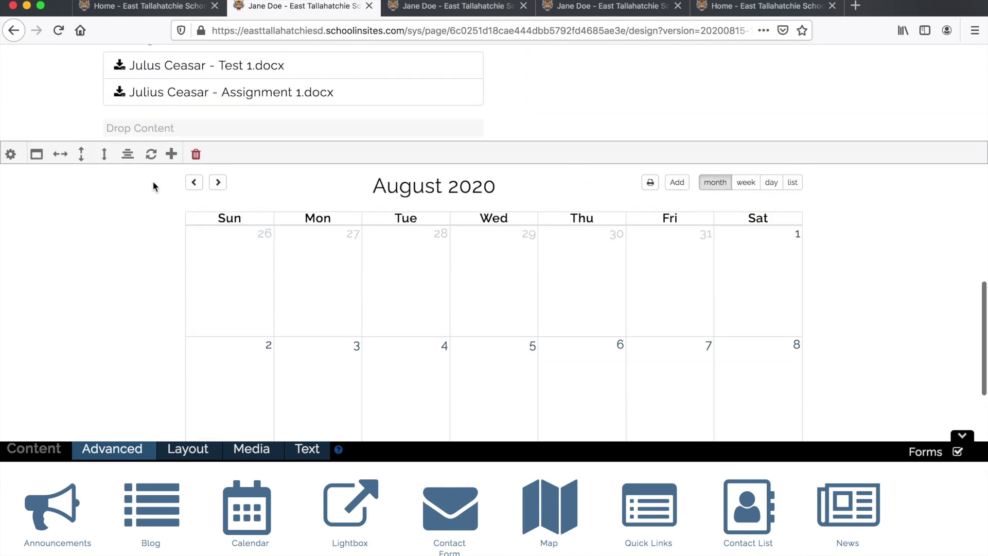
{"action": "left_click", "coordinate": [171, 154]}
{"action": "scroll", "coordinate": [315, 251], "scroll_direction": "down", "scroll_amount": 1}
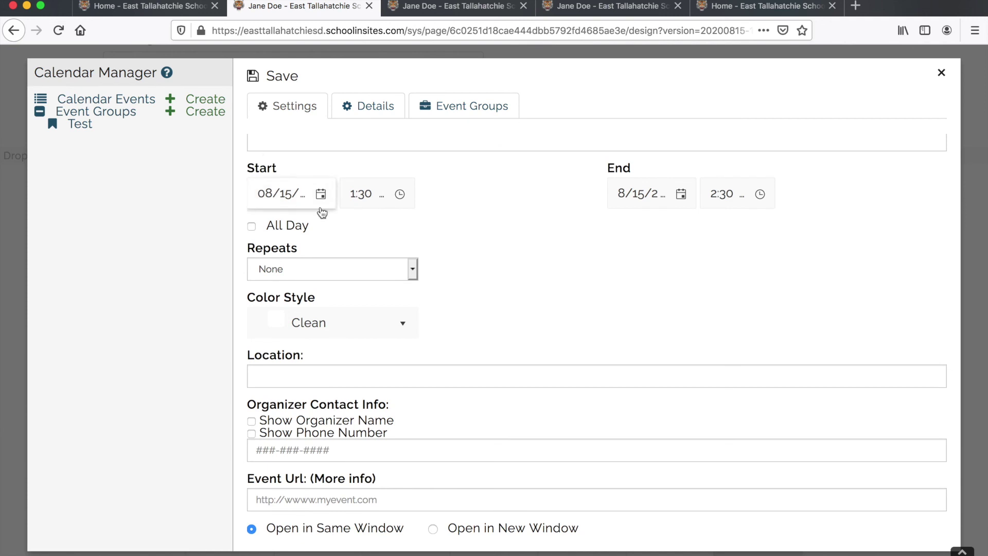
{"action": "left_click", "coordinate": [320, 194]}
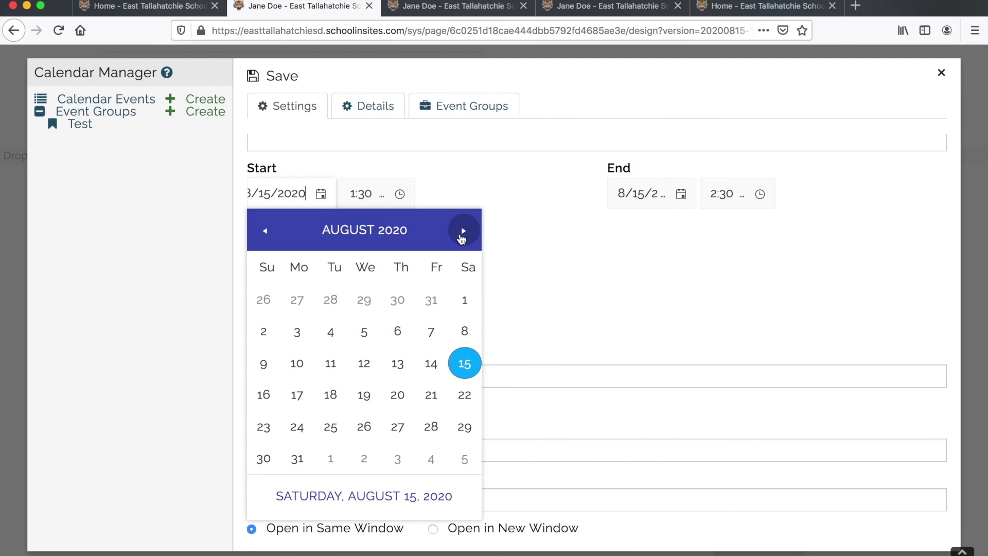
{"action": "left_click", "coordinate": [462, 234]}
{"action": "left_click", "coordinate": [462, 236]}
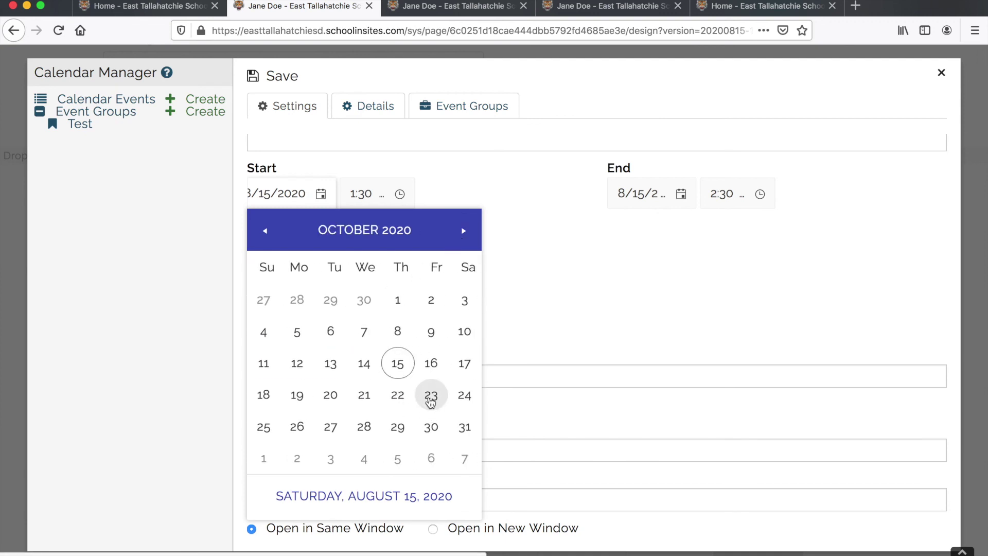
{"action": "left_click", "coordinate": [524, 287]}
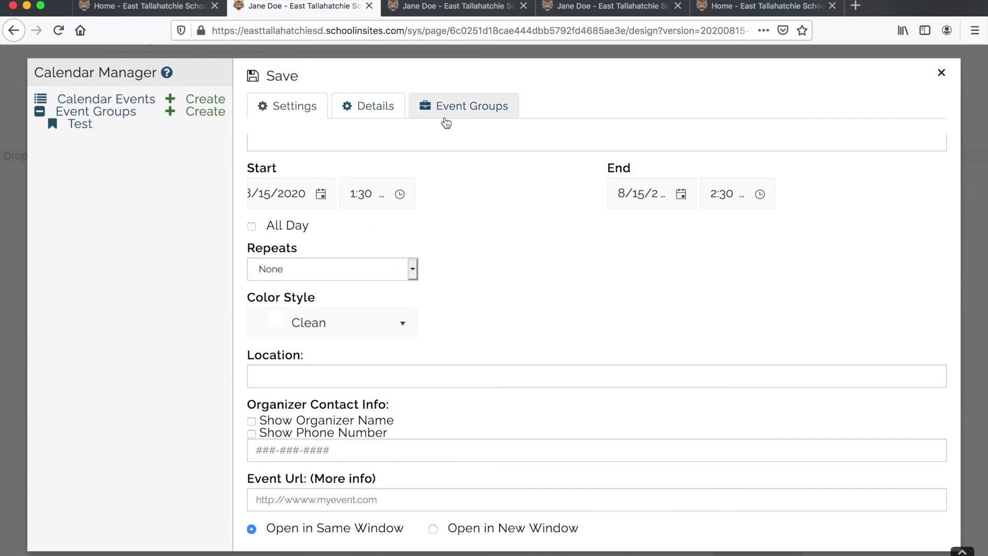
{"action": "left_click", "coordinate": [455, 109]}
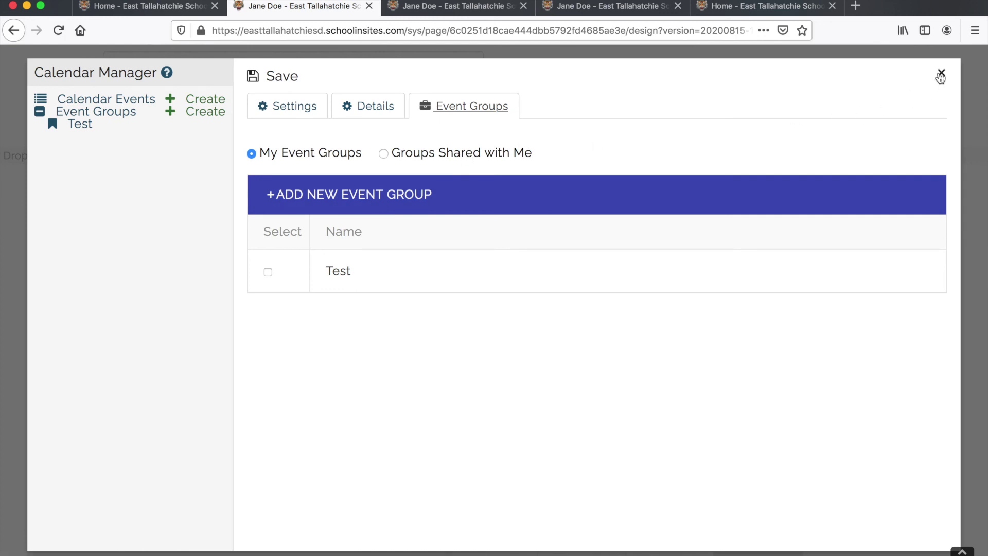
{"action": "left_click", "coordinate": [941, 73]}
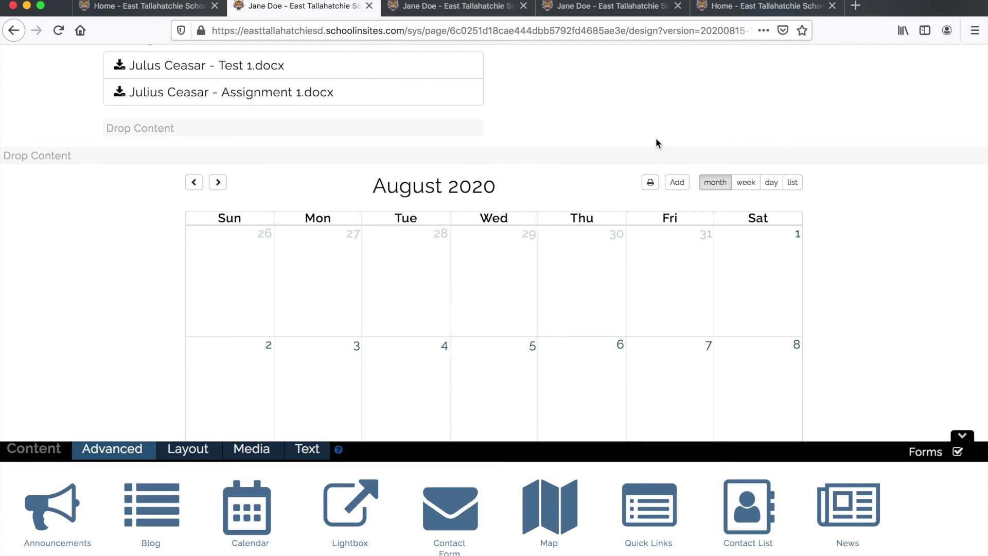
- Log out using the account dropdown in the editing bar, returning to the public district home page
{"action": "scroll", "coordinate": [656, 143], "scroll_direction": "up", "scroll_amount": 10}
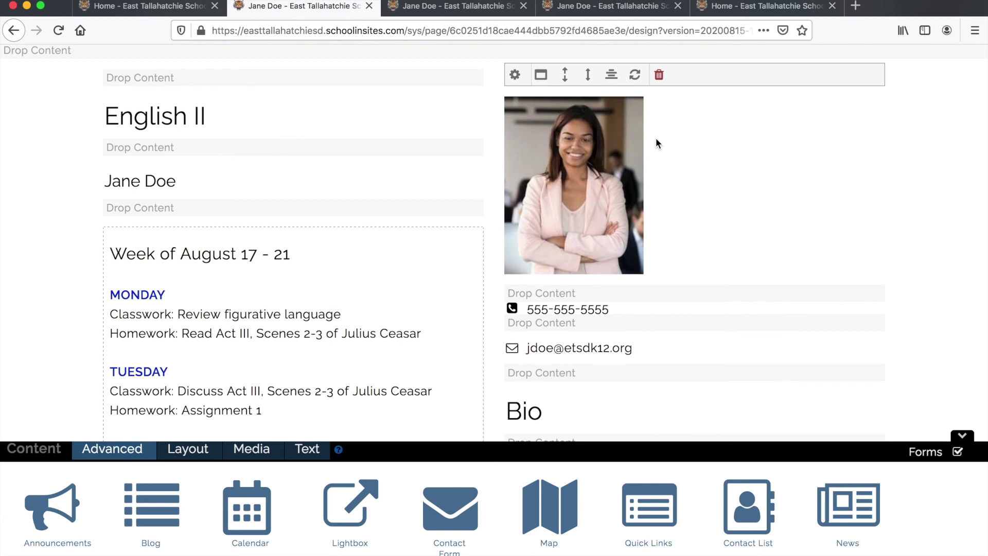
{"action": "scroll", "coordinate": [656, 138], "scroll_direction": "up", "scroll_amount": 5}
{"action": "left_click", "coordinate": [972, 50]}
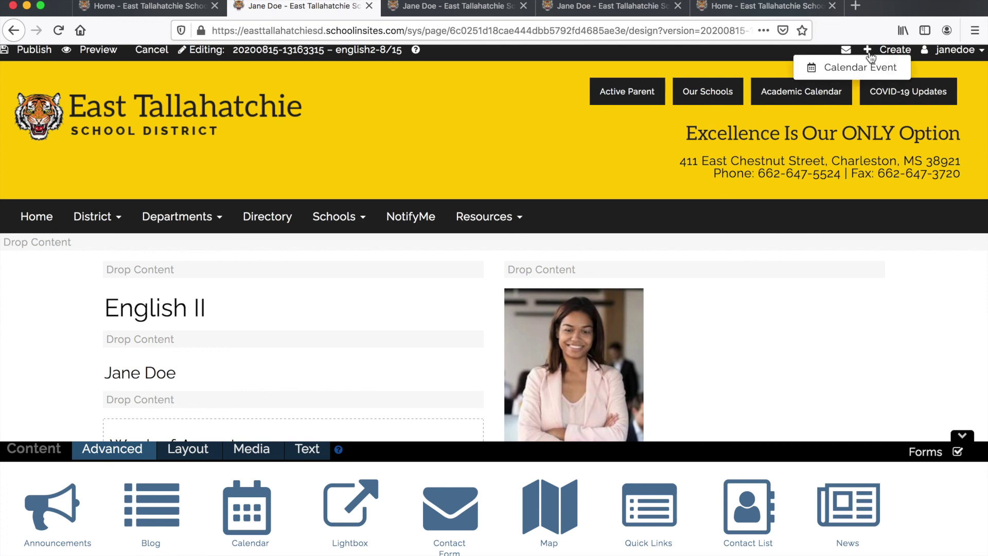
{"action": "mouse_move", "coordinate": [952, 50]}
{"action": "left_click", "coordinate": [903, 122]}
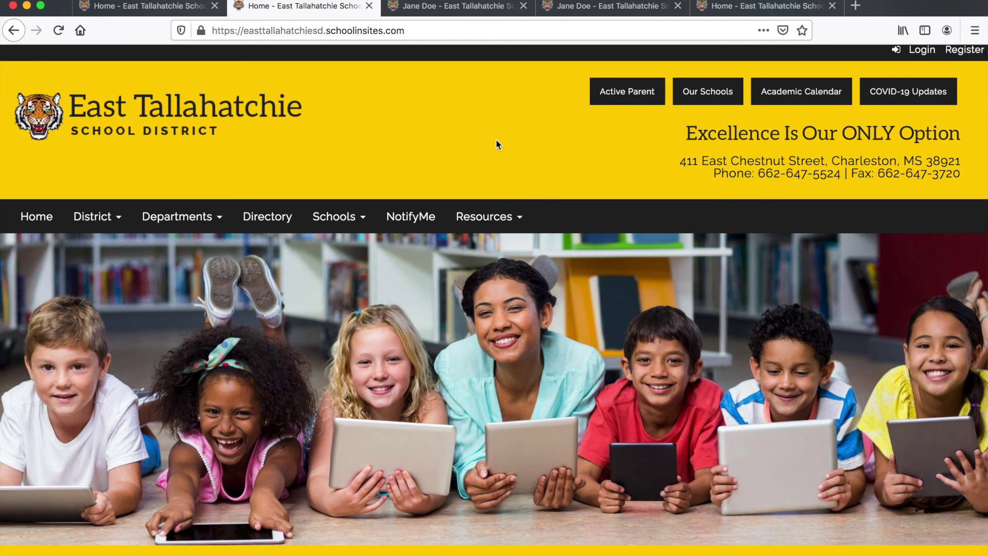
- Sign in on the Login page with the saved username and the account password
{"action": "left_click", "coordinate": [922, 51]}
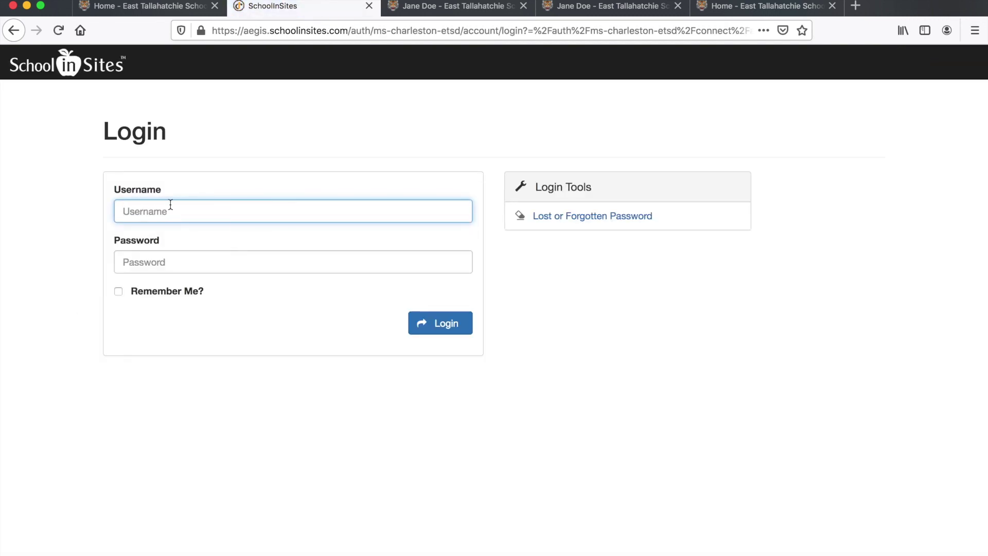
{"action": "left_click", "coordinate": [170, 210]}
{"action": "type", "text": "janed"}
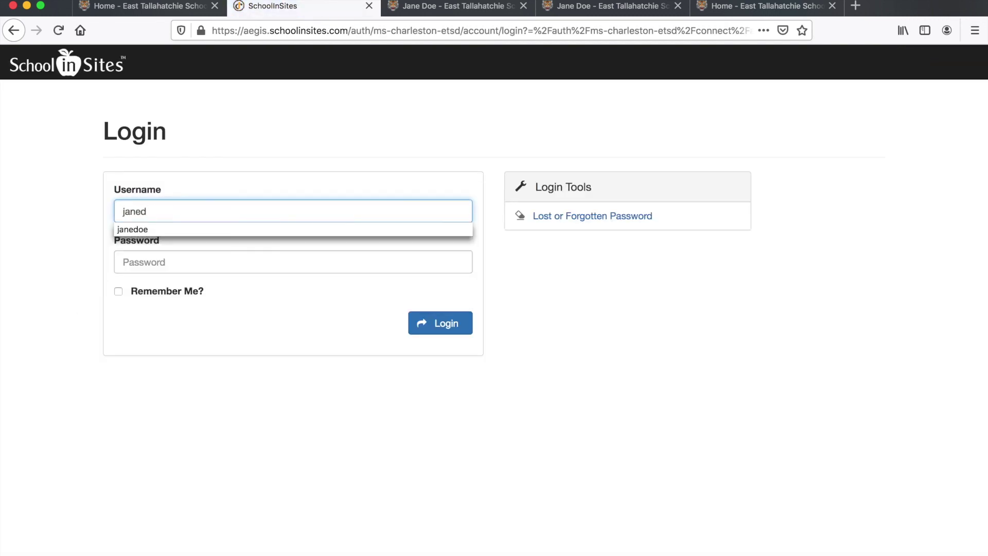
{"action": "key", "text": "Down"}
{"action": "key", "text": "Return"}
{"action": "key", "text": "Tab"}
{"action": "type", "text": "•••••••••••"}
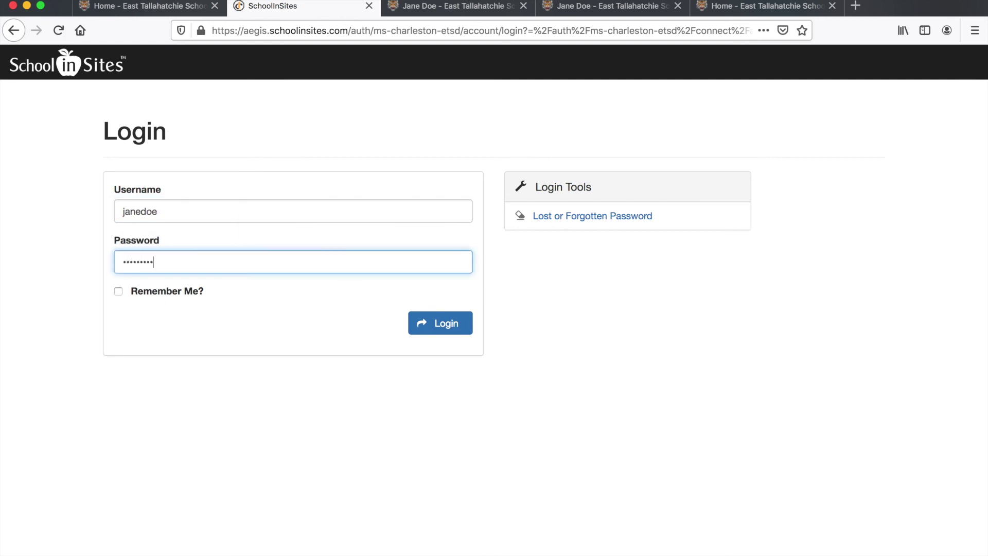
{"action": "type", "text": "•••"}
{"action": "left_click", "coordinate": [423, 323]}
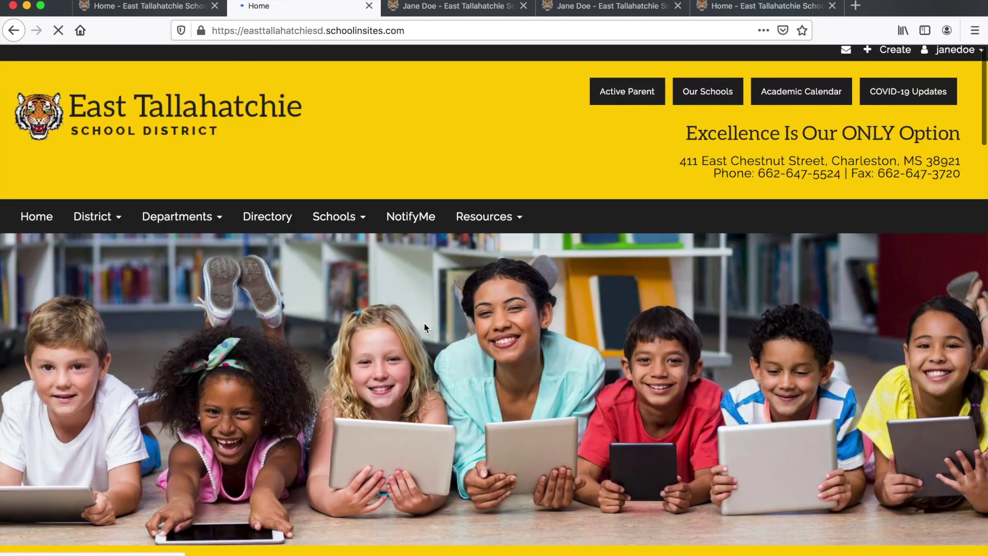
- From My Pages, open the teacher's English II page live in a new tab
{"action": "left_click", "coordinate": [962, 53]}
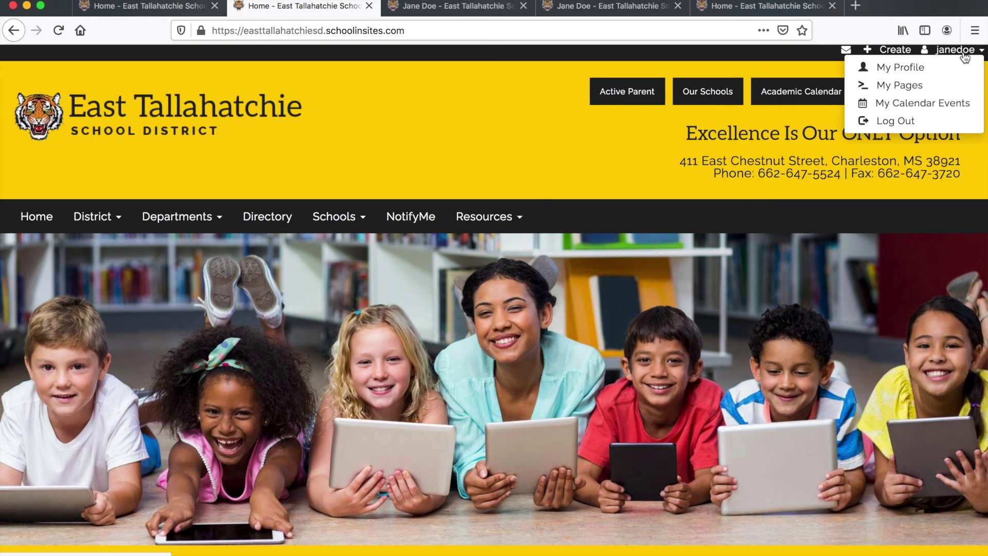
{"action": "left_click", "coordinate": [910, 85]}
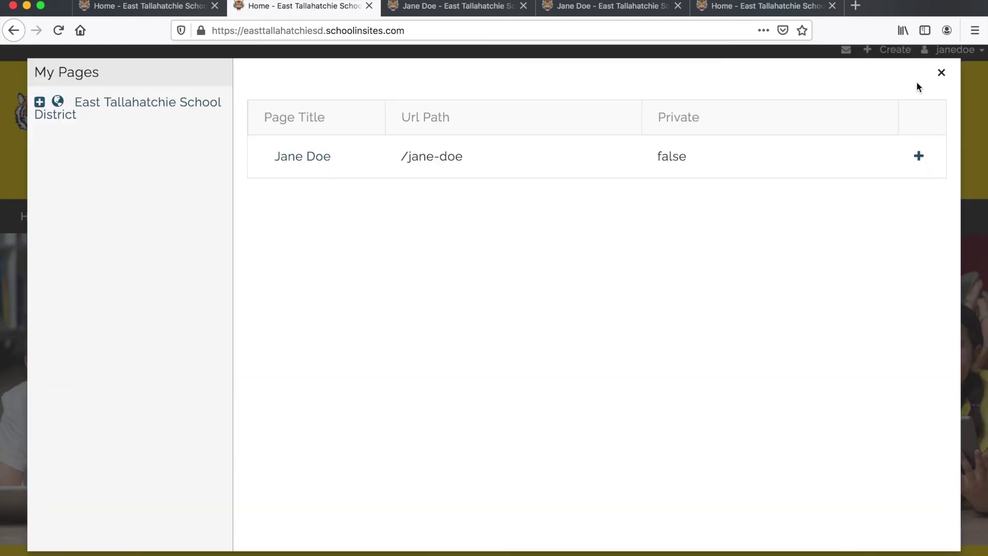
{"action": "left_click", "coordinate": [303, 156]}
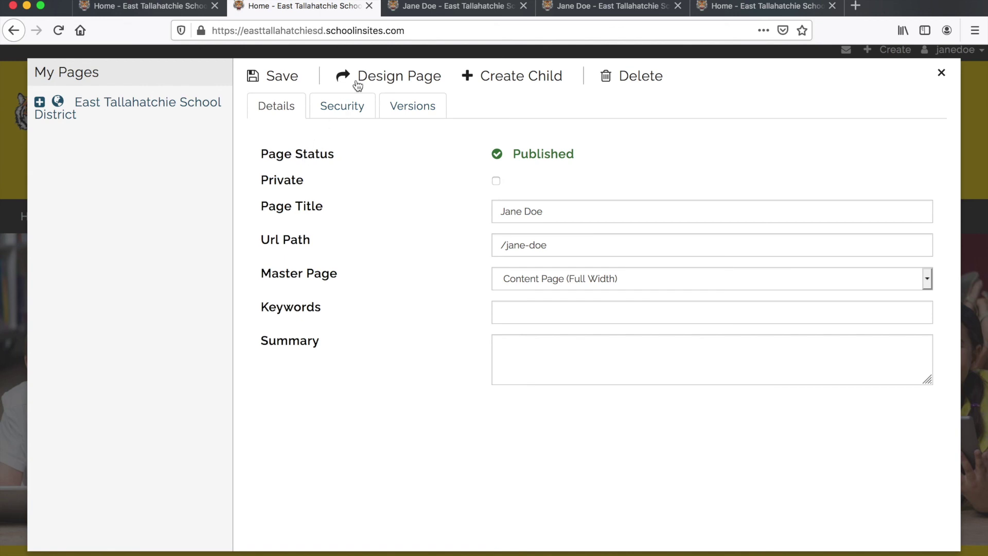
{"action": "left_click", "coordinate": [379, 76]}
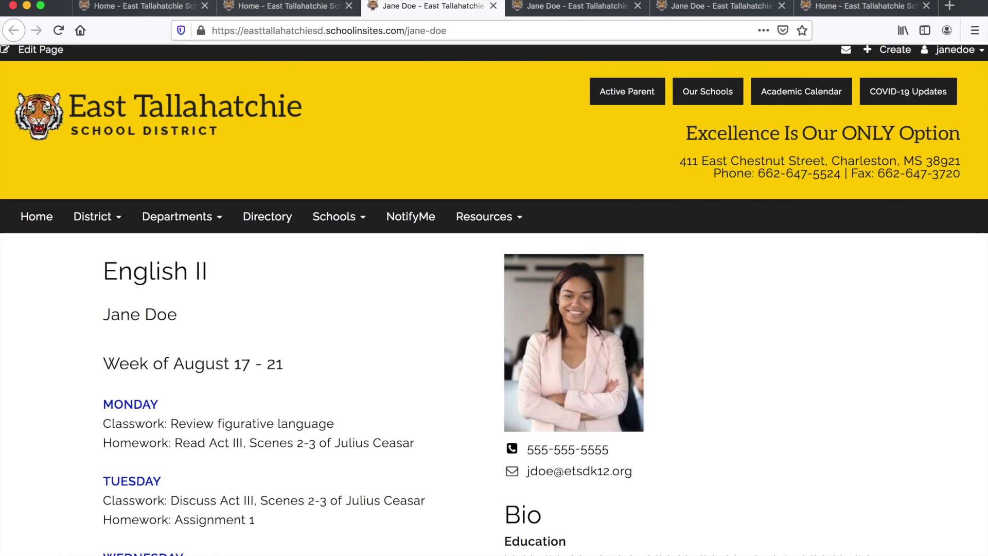
{"action": "scroll", "coordinate": [402, 303], "scroll_direction": "down", "scroll_amount": 5}
{"action": "scroll", "coordinate": [402, 304], "scroll_direction": "up", "scroll_amount": 5}
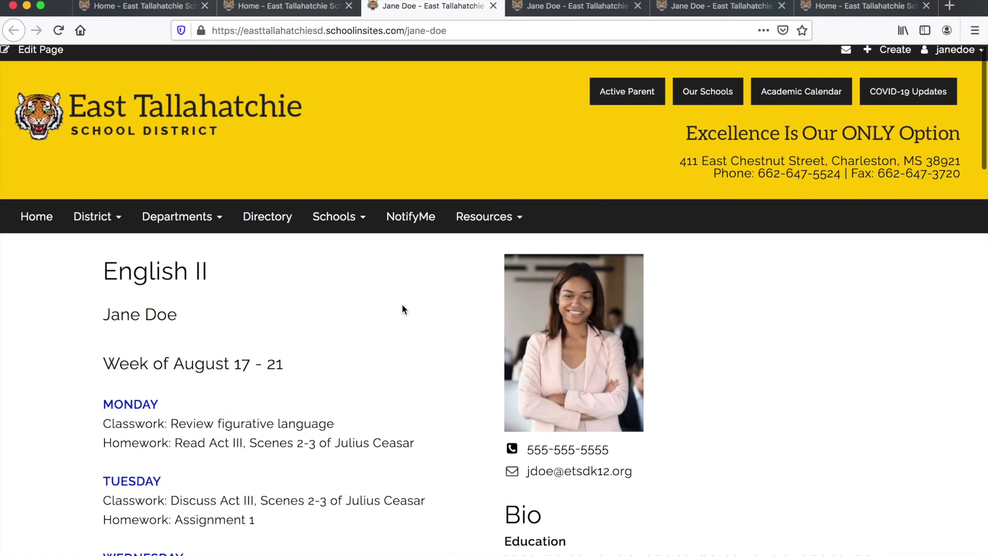